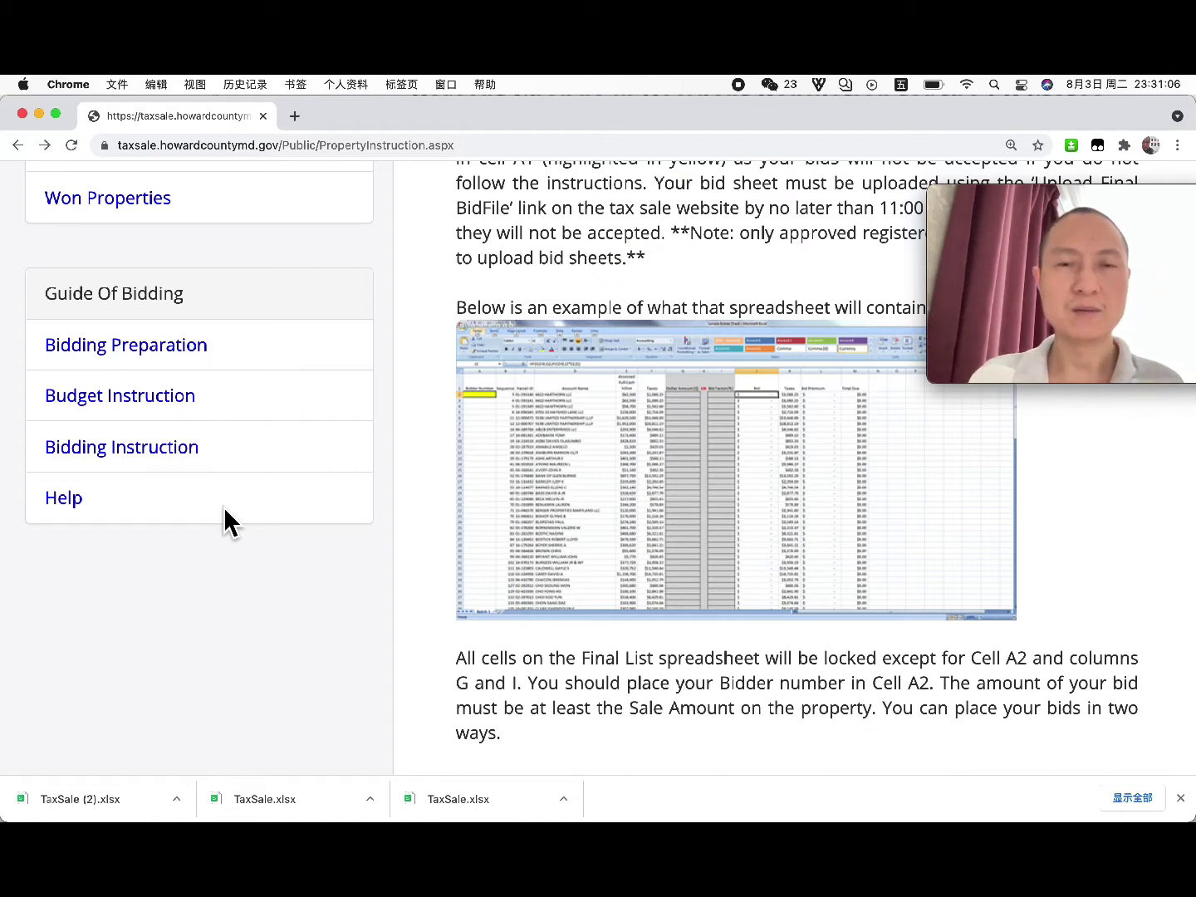
Step: Review the Final Property List bidding instructions and the Budget Instruction page on the Howard County tax sale website
scroll(224, 505, up, 3)
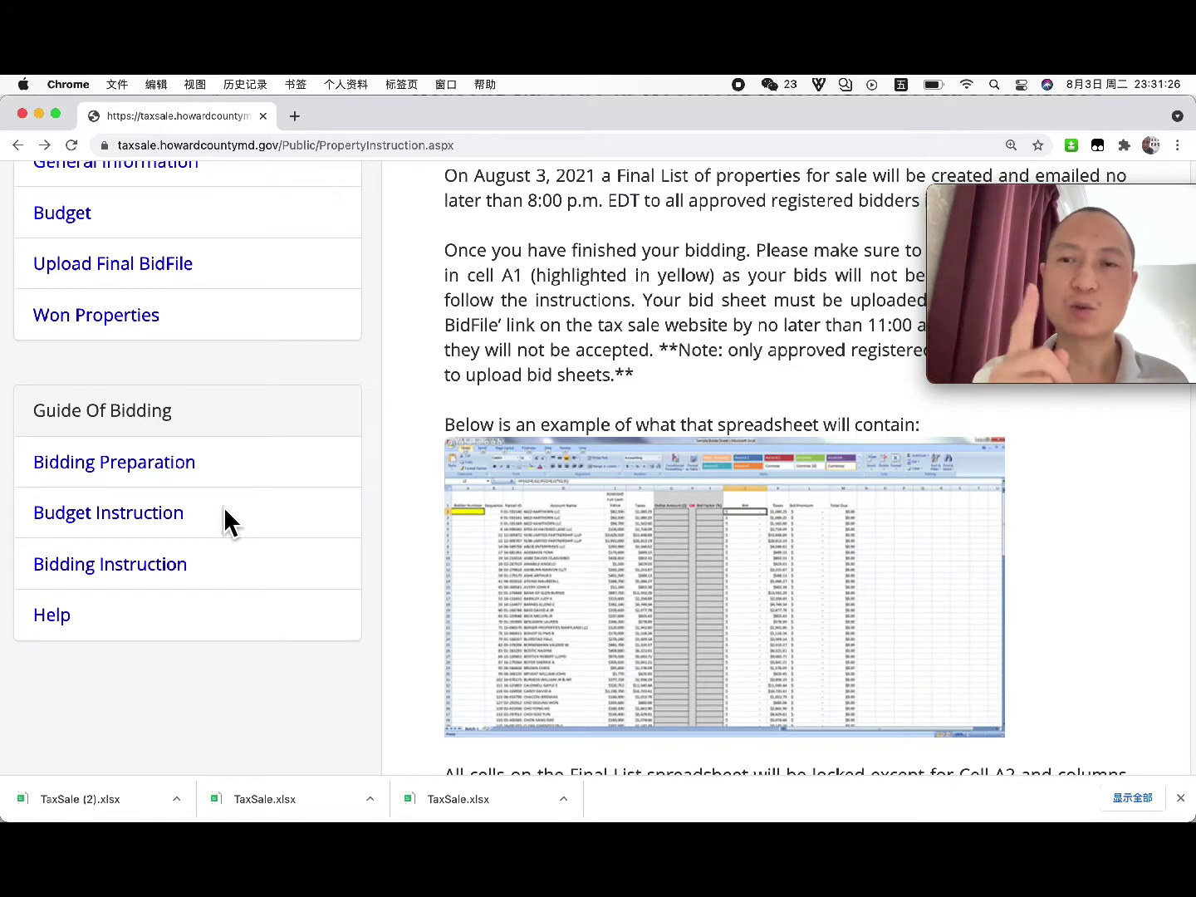
scroll(225, 510, up, 2)
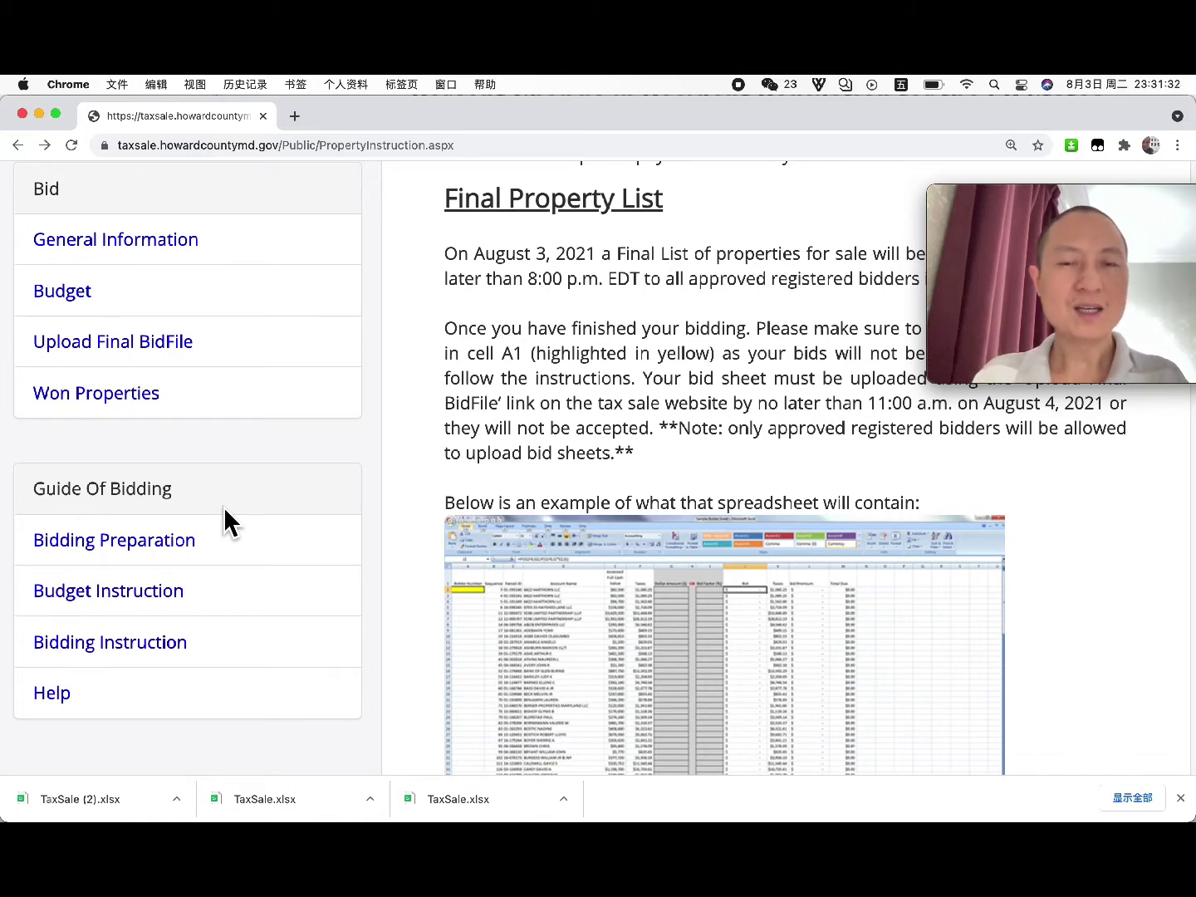
key(super+Tab)
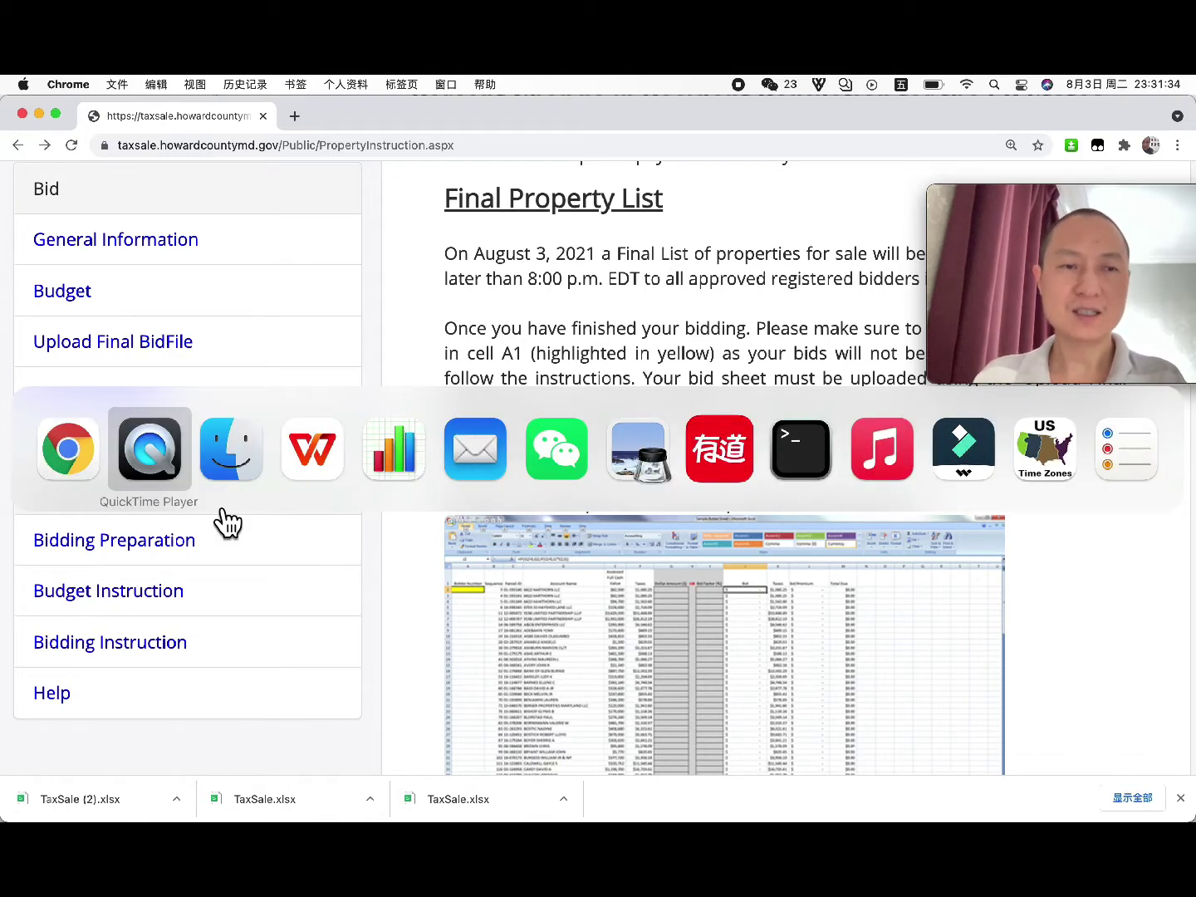
key(Escape)
scroll(208, 594, down, 1)
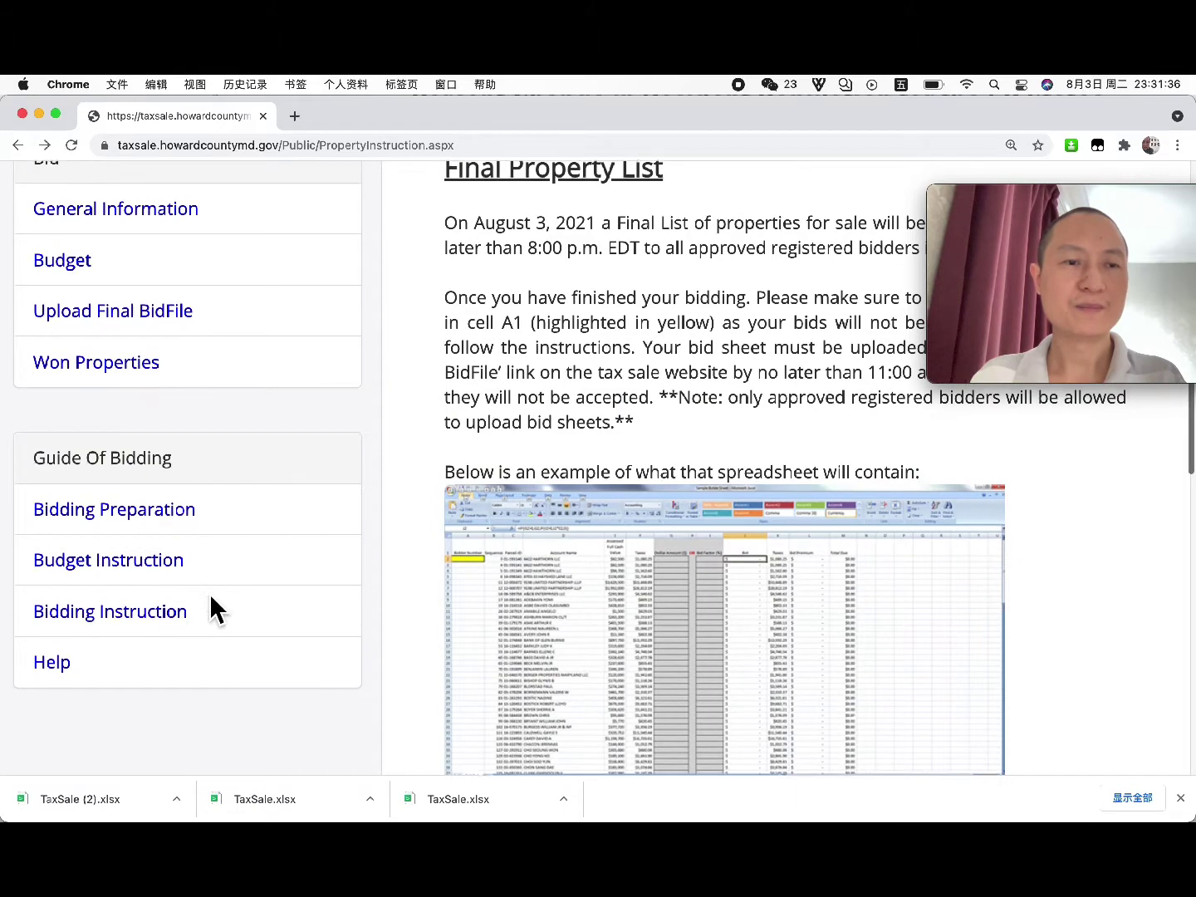
click(166, 576)
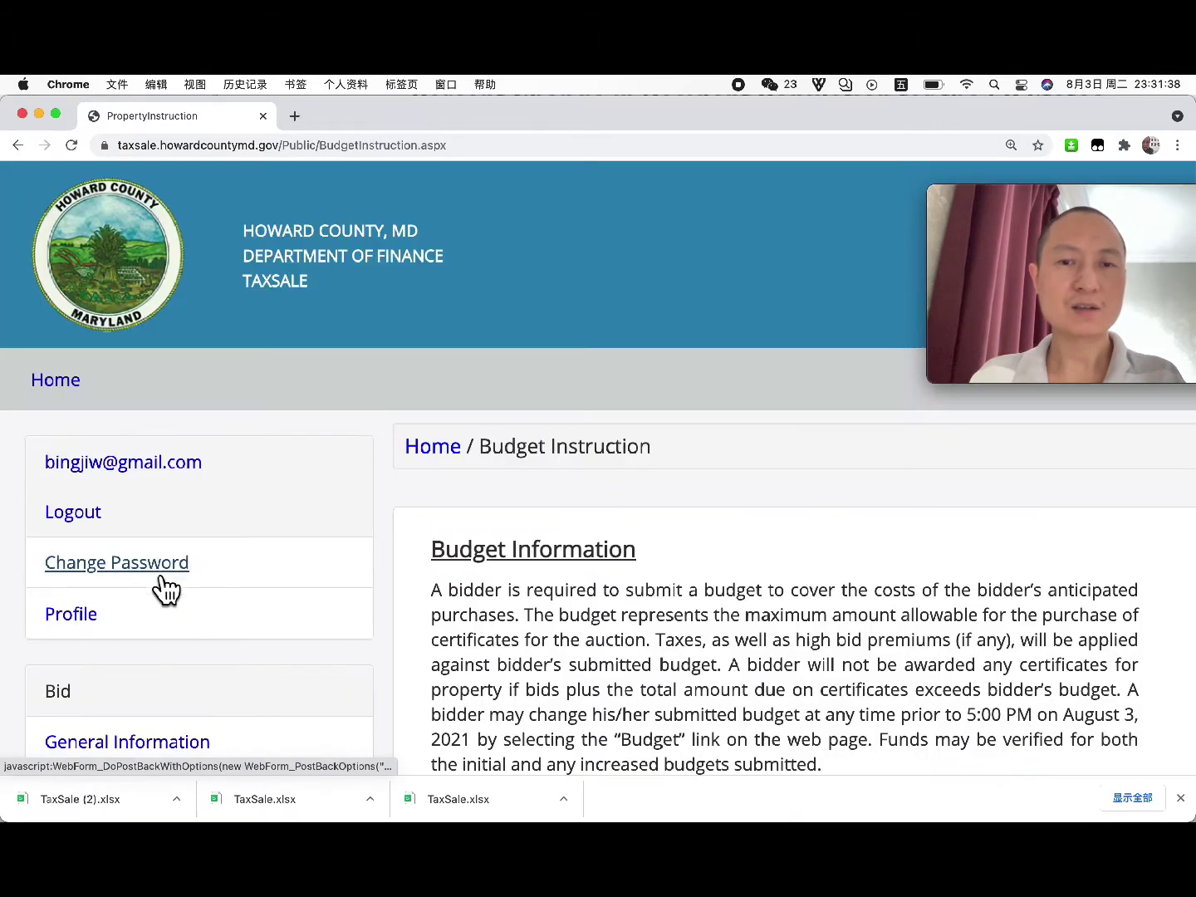
scroll(178, 611, left, 5)
scroll(587, 682, down, 2)
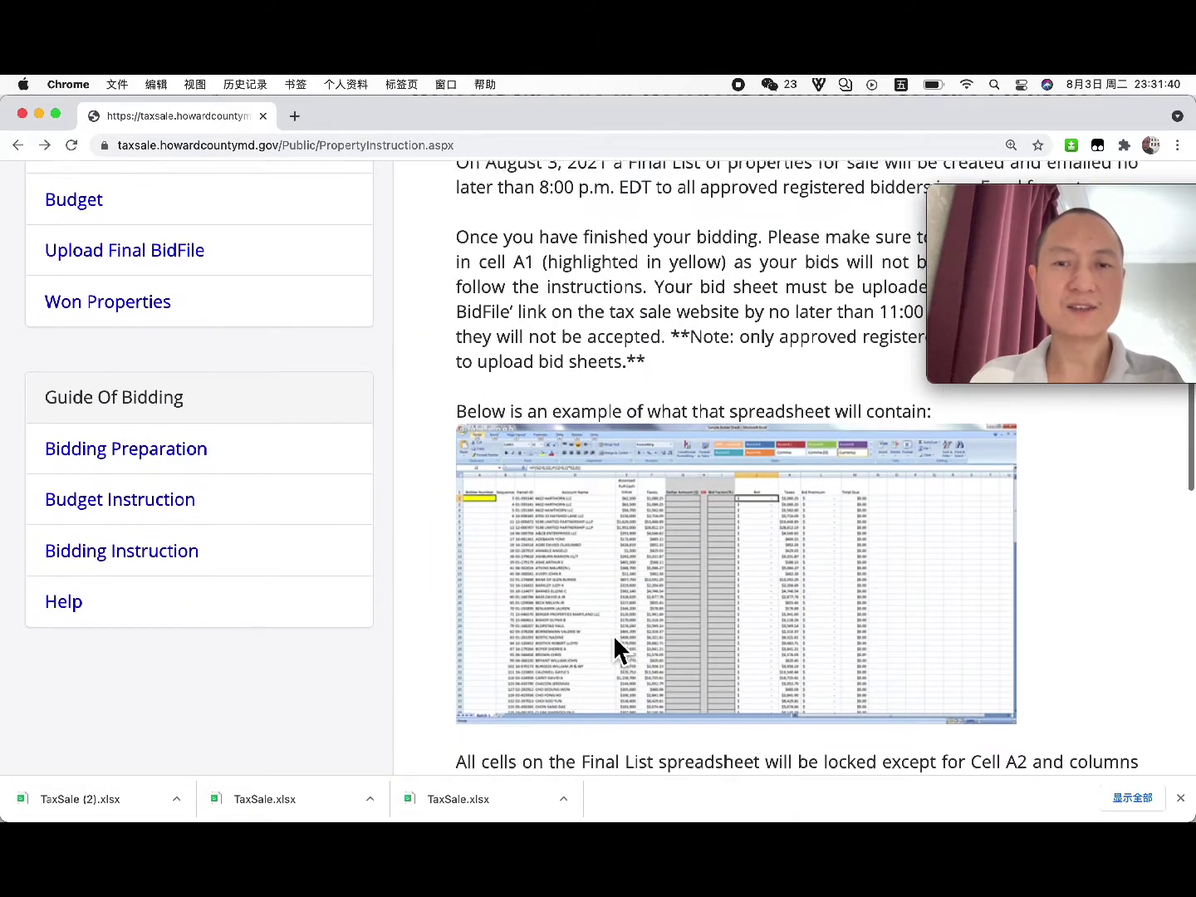
Step: Switch to the sample TaxSale.xlsx bid sheet in WPS Office and enter the bidder number in cell A2
key(super+Tab)
key(super+Tab)
key(super+Tab)
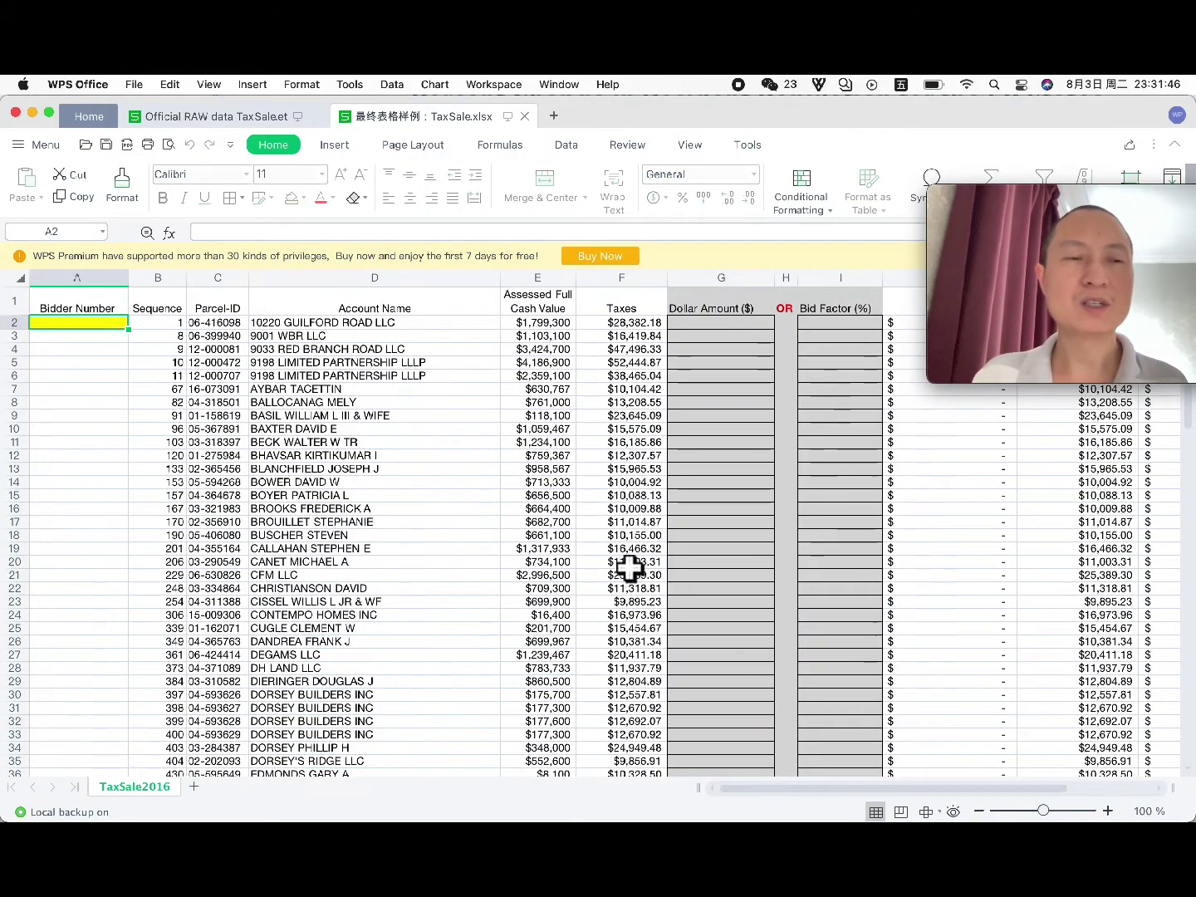
scroll(629, 569, right, 5)
scroll(629, 569, left, 5)
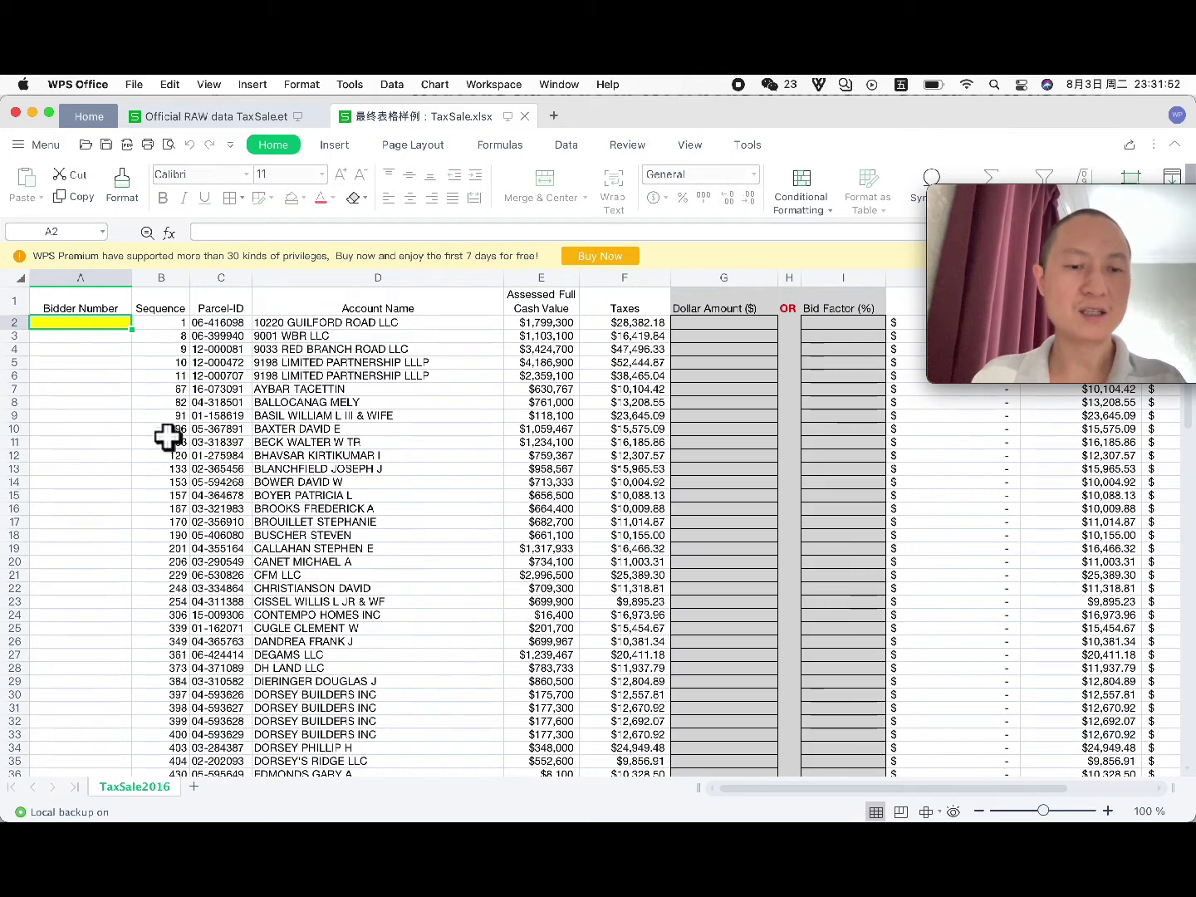
text(22)
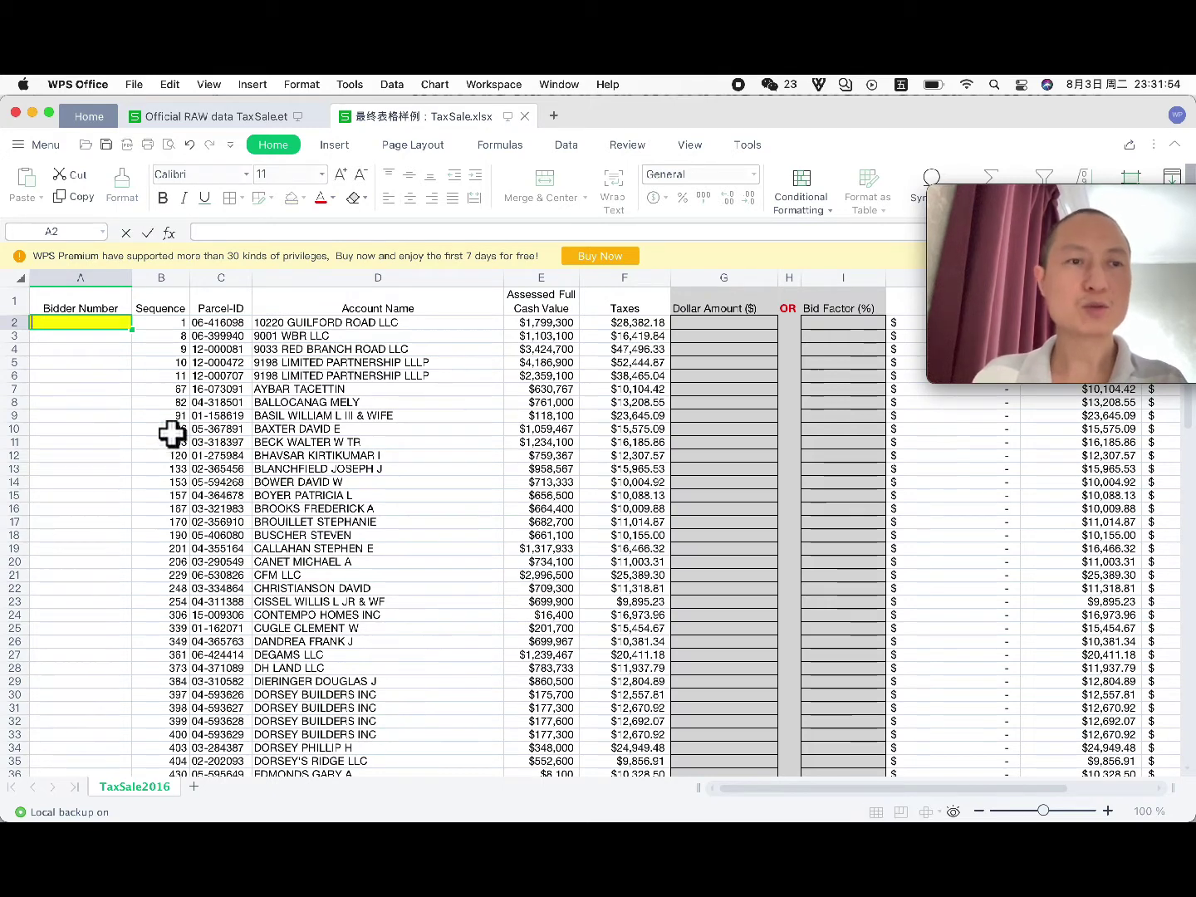
text(16)
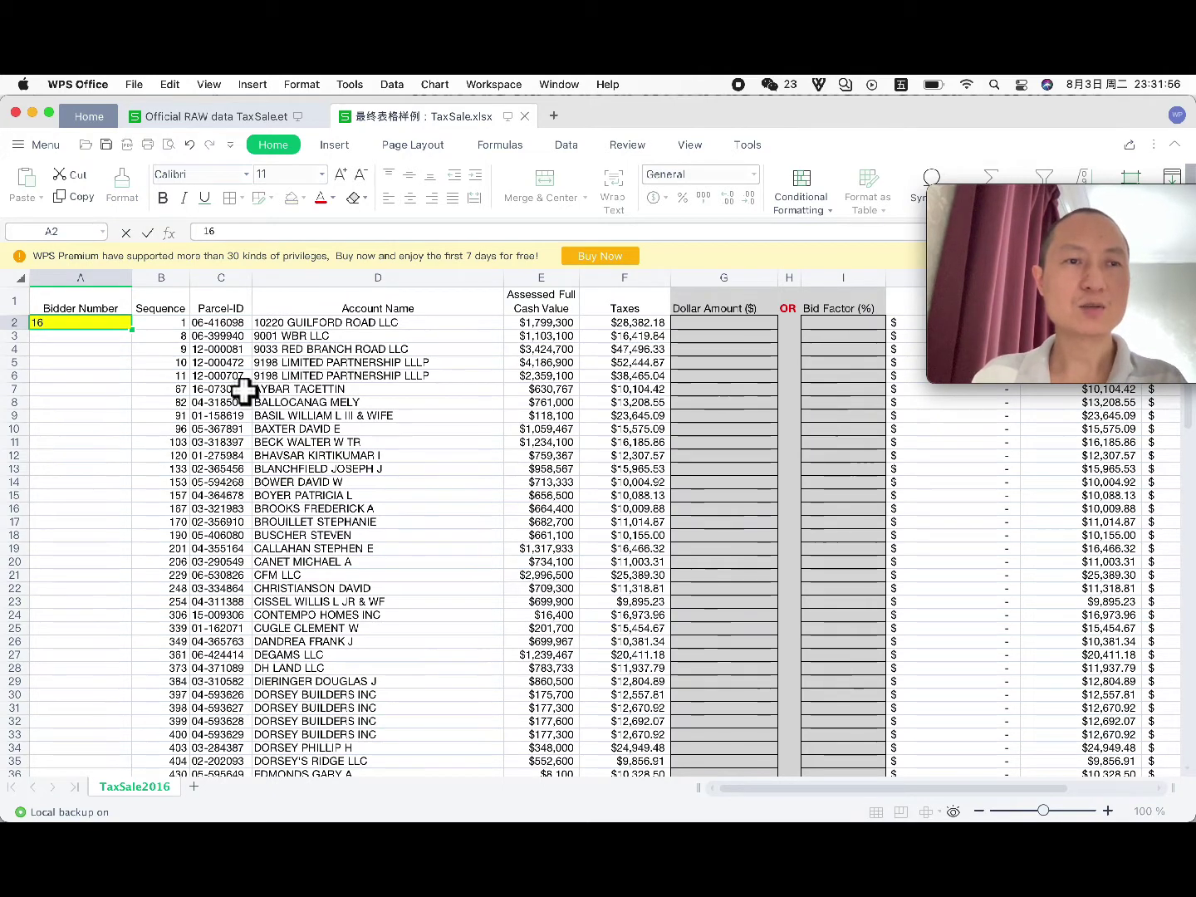
Step: Enter bid dollar amounts of 33 in cell G3 and 3,355 in cell G2
scroll(333, 395, right, 4)
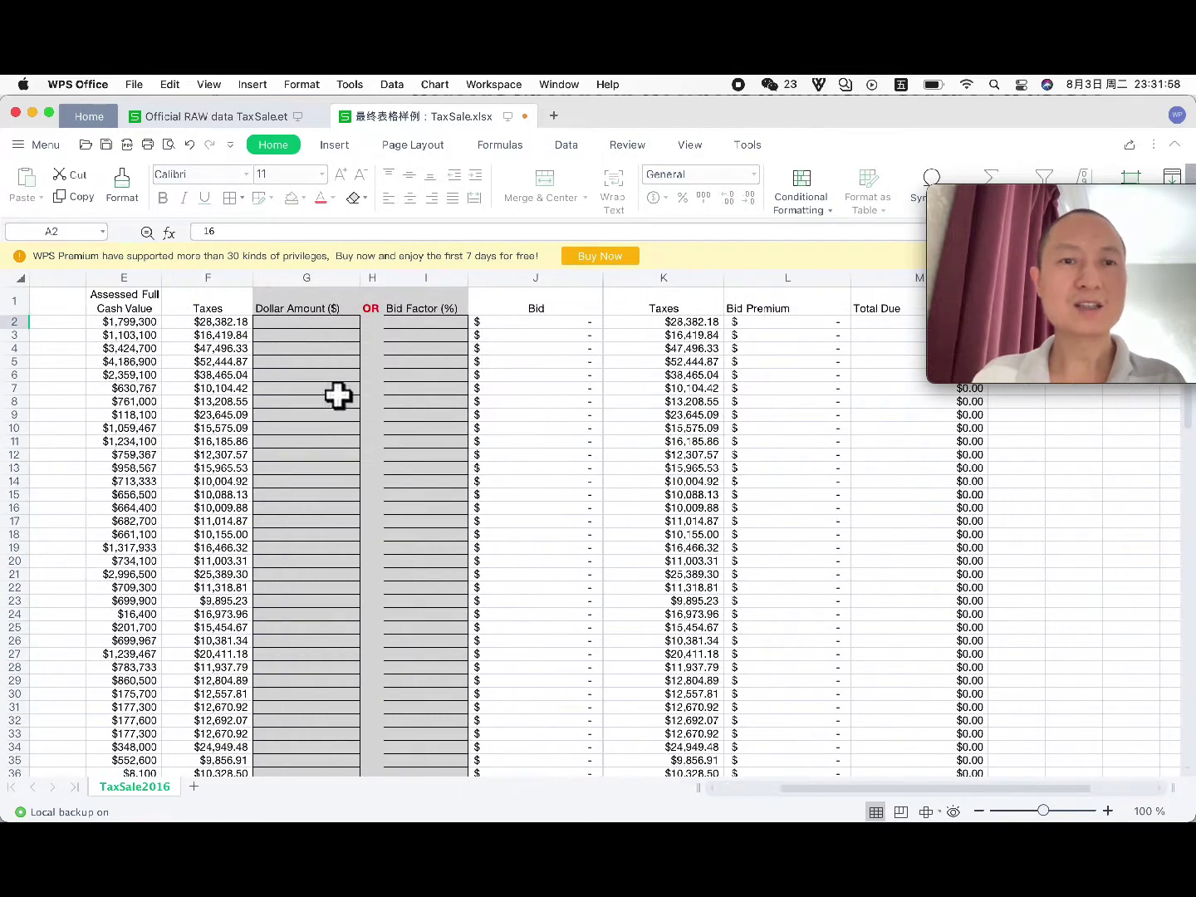
click(336, 338)
text(fd)
key(Escape)
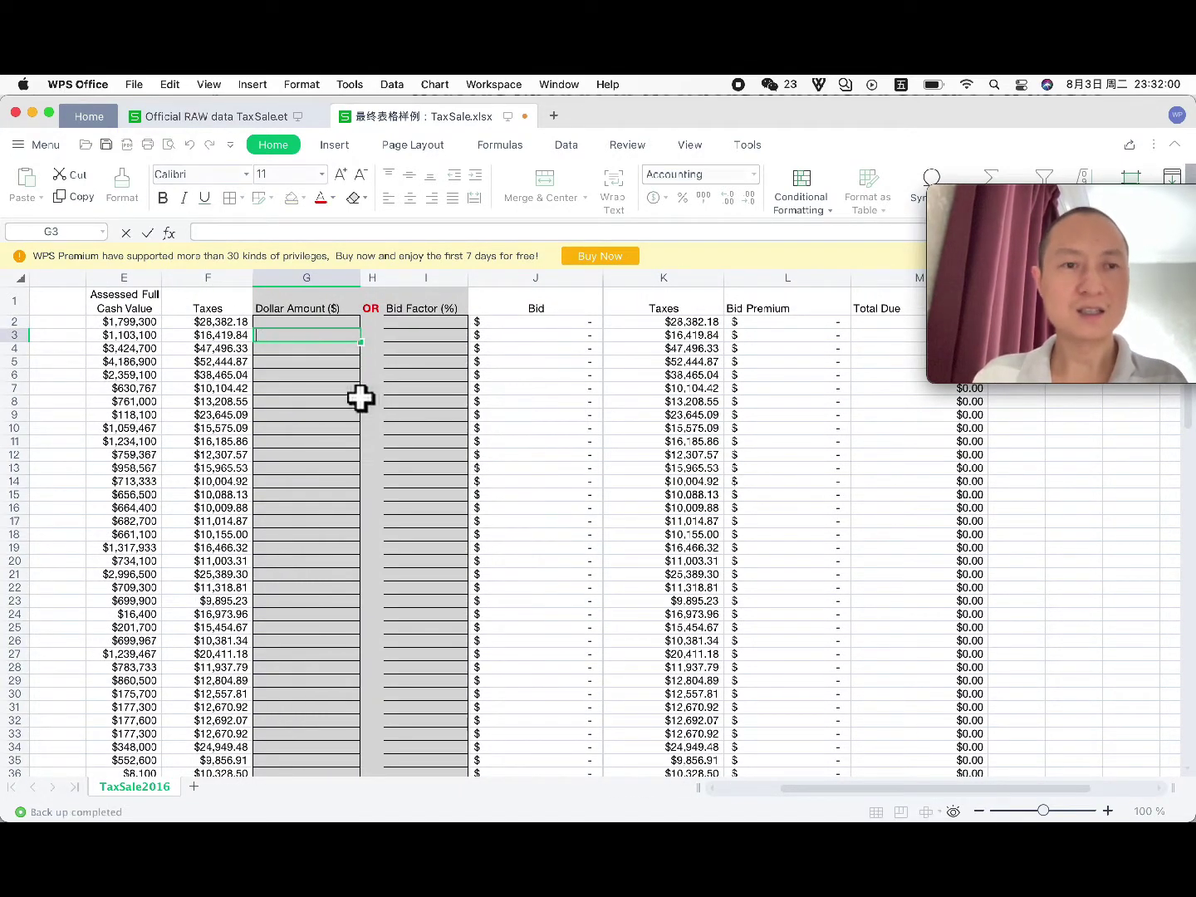
text(33)
key(Return)
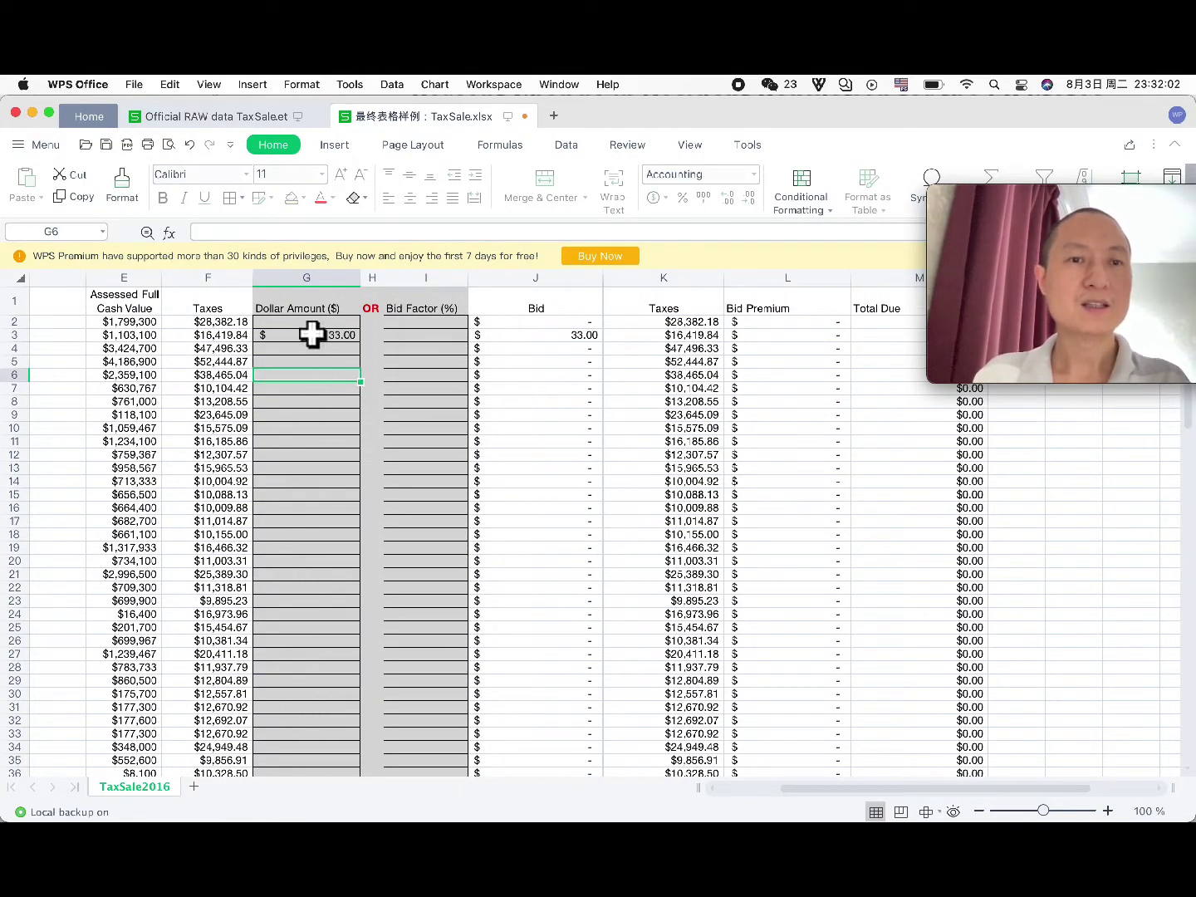
click(309, 323)
text(3)
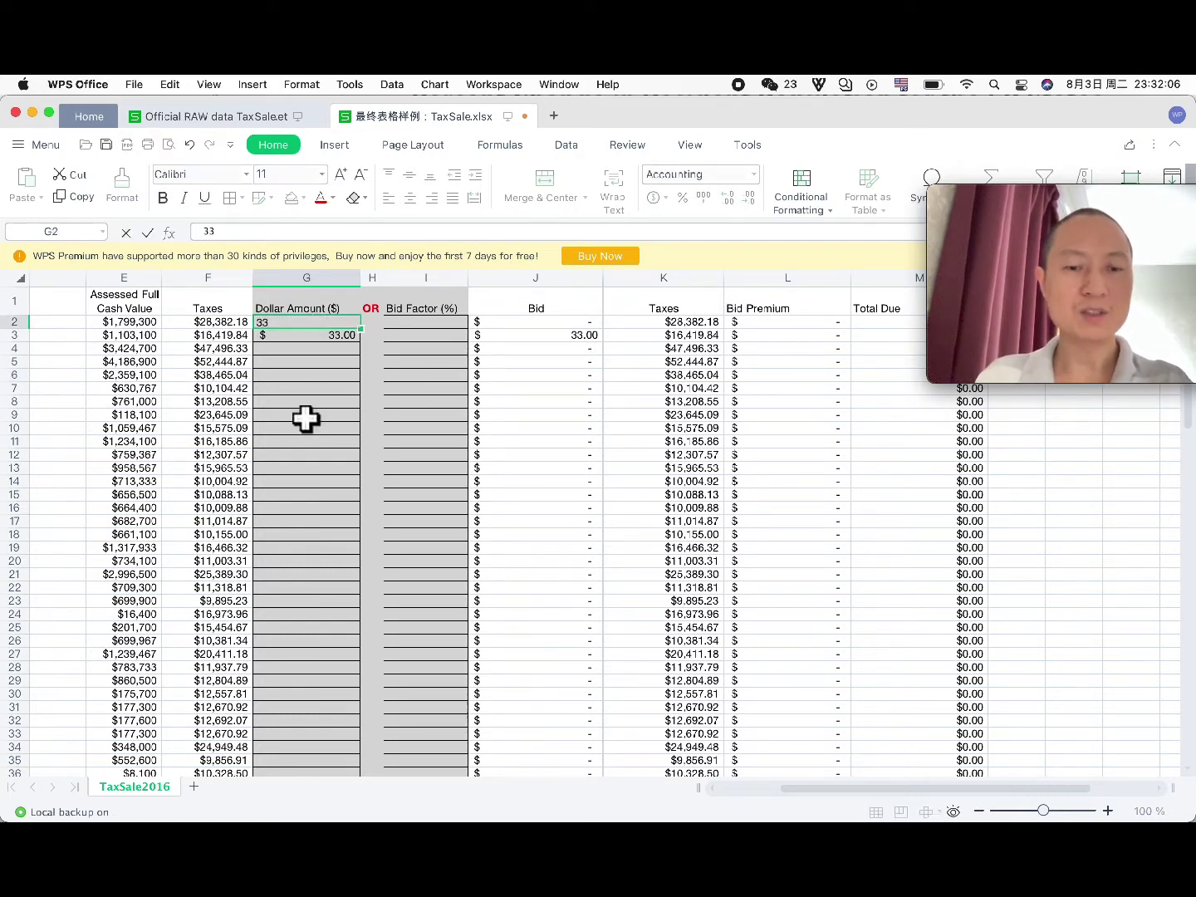
text(,355)
click(411, 376)
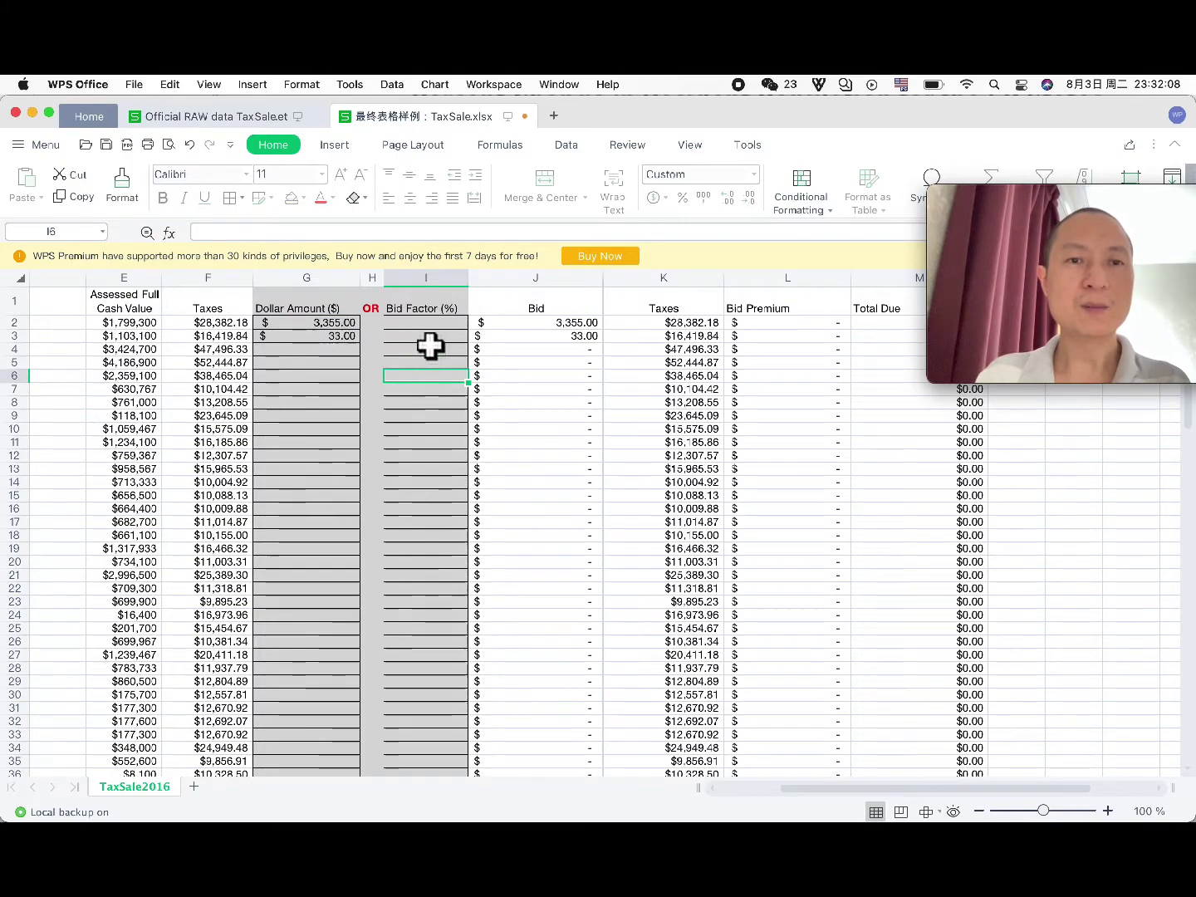
Step: Enter bid factors of .5 in cell I2 and .4 in cell I3
scroll(430, 346, left, 5)
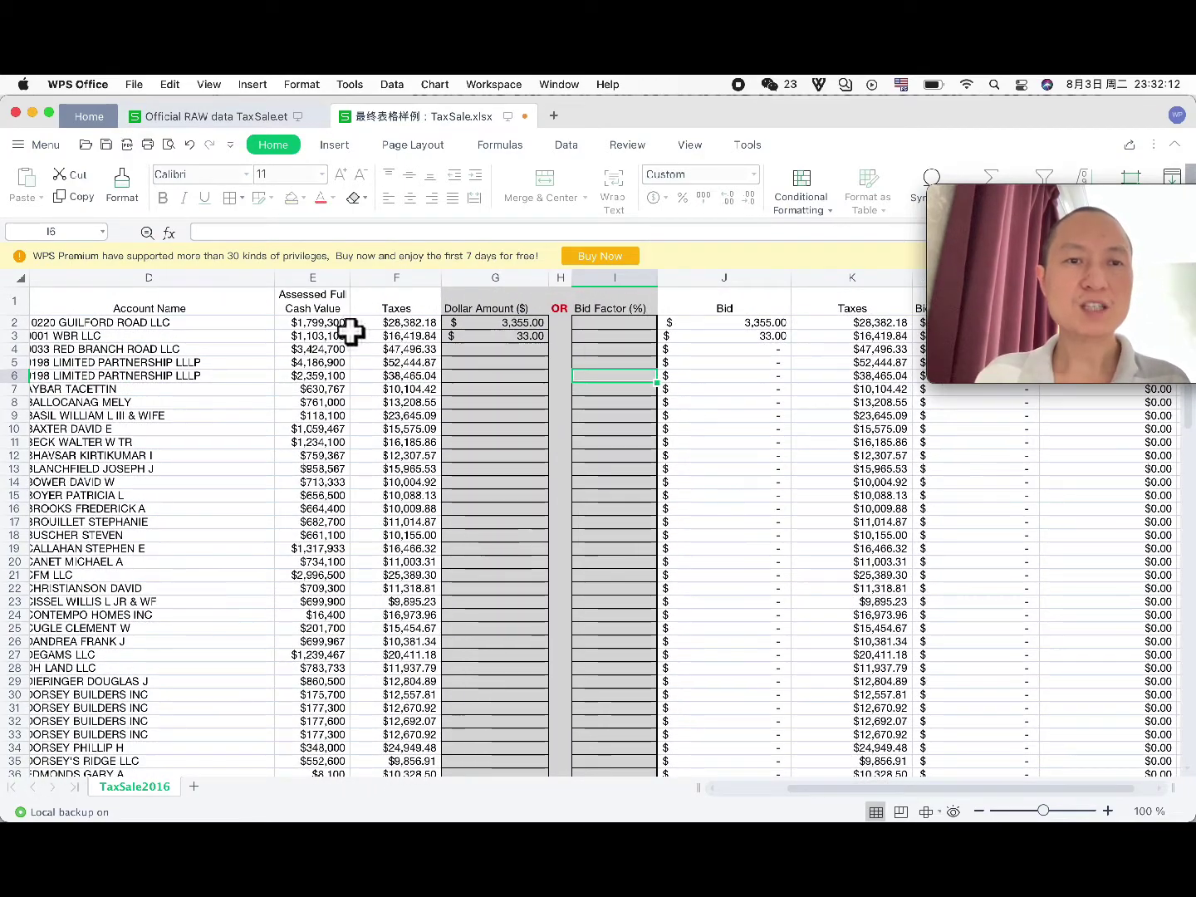
click(608, 323)
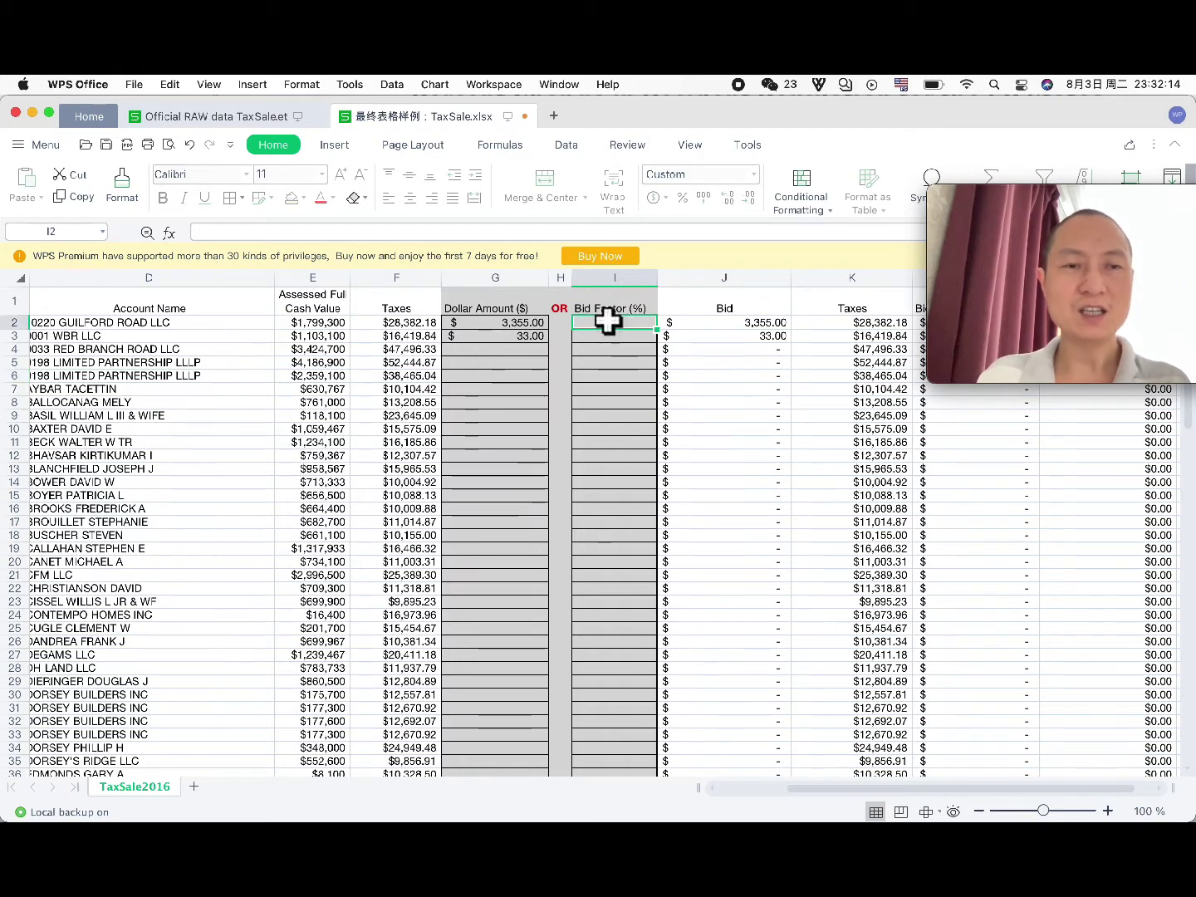
text(.5)
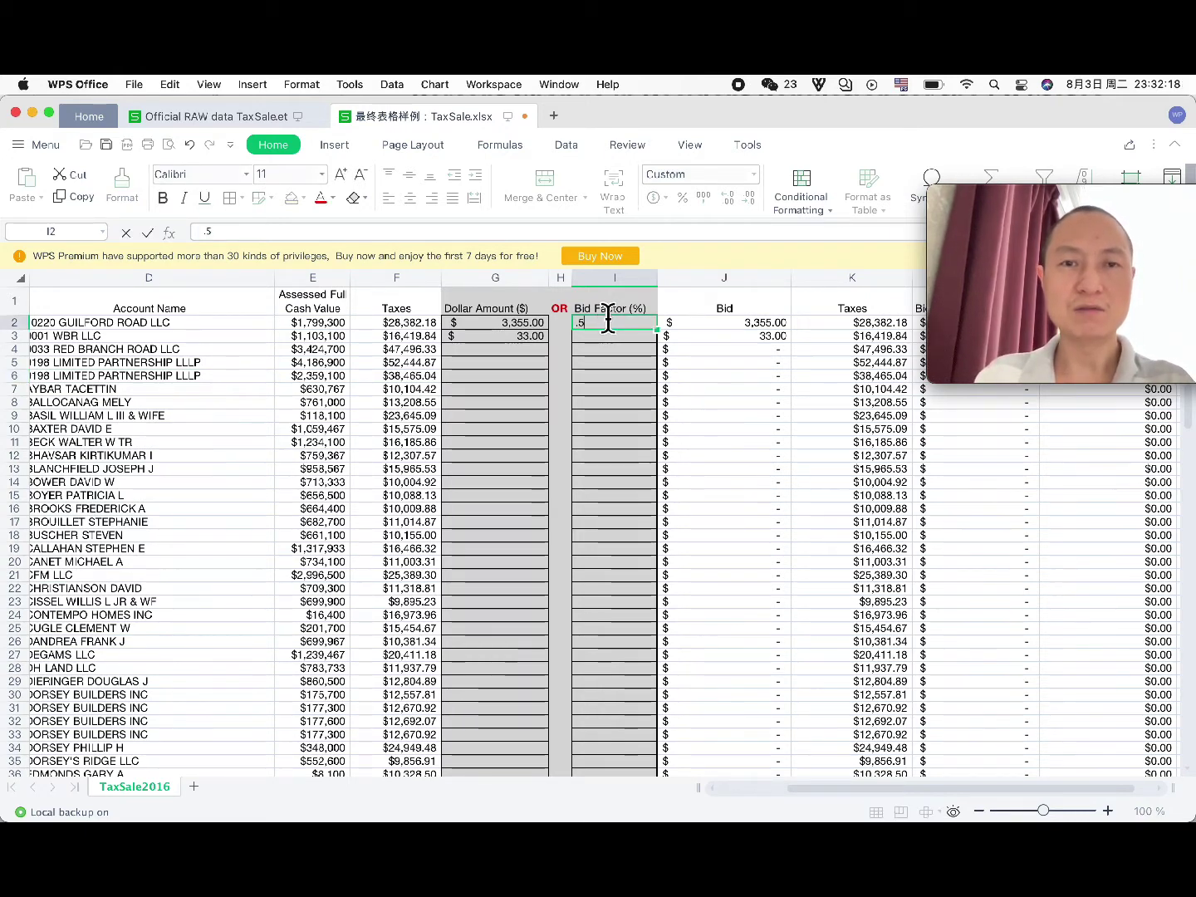
key(Return)
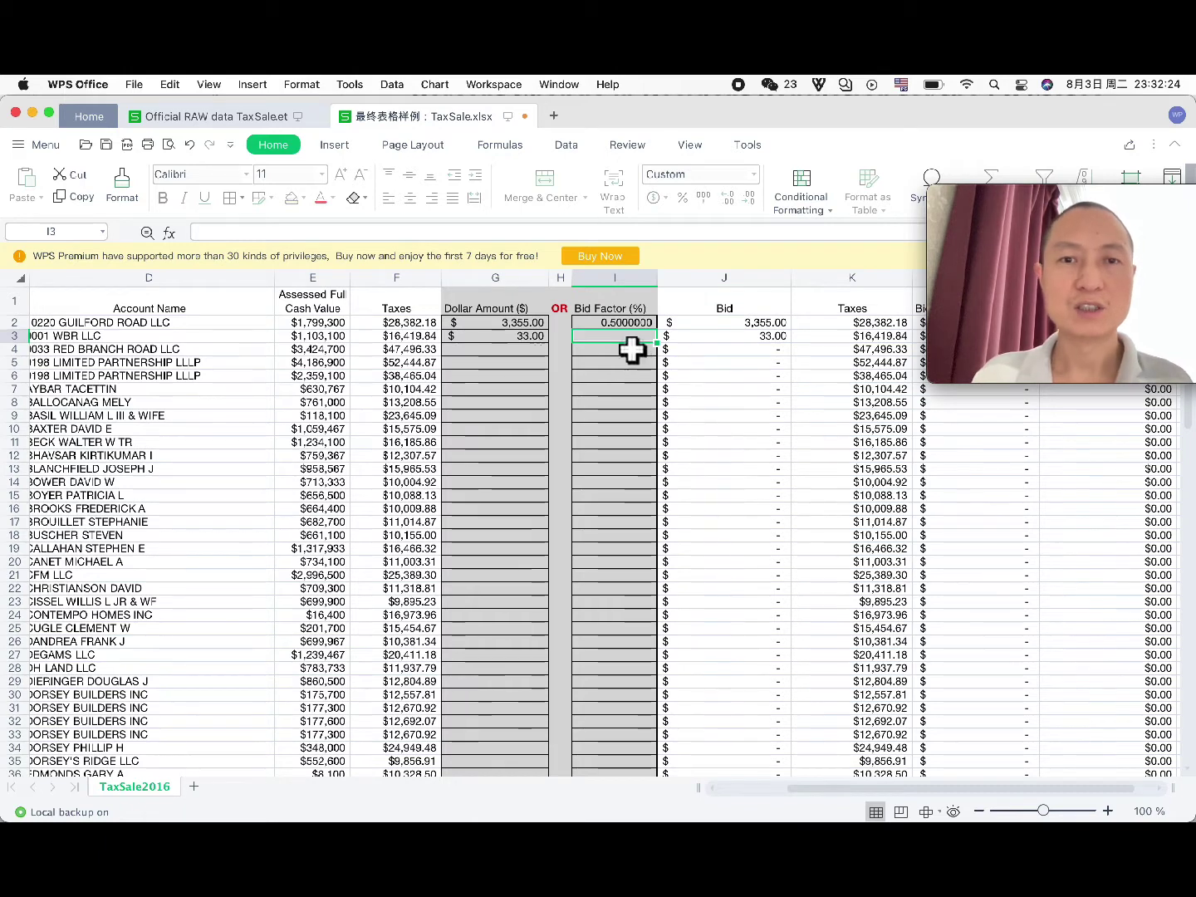
text(.4)
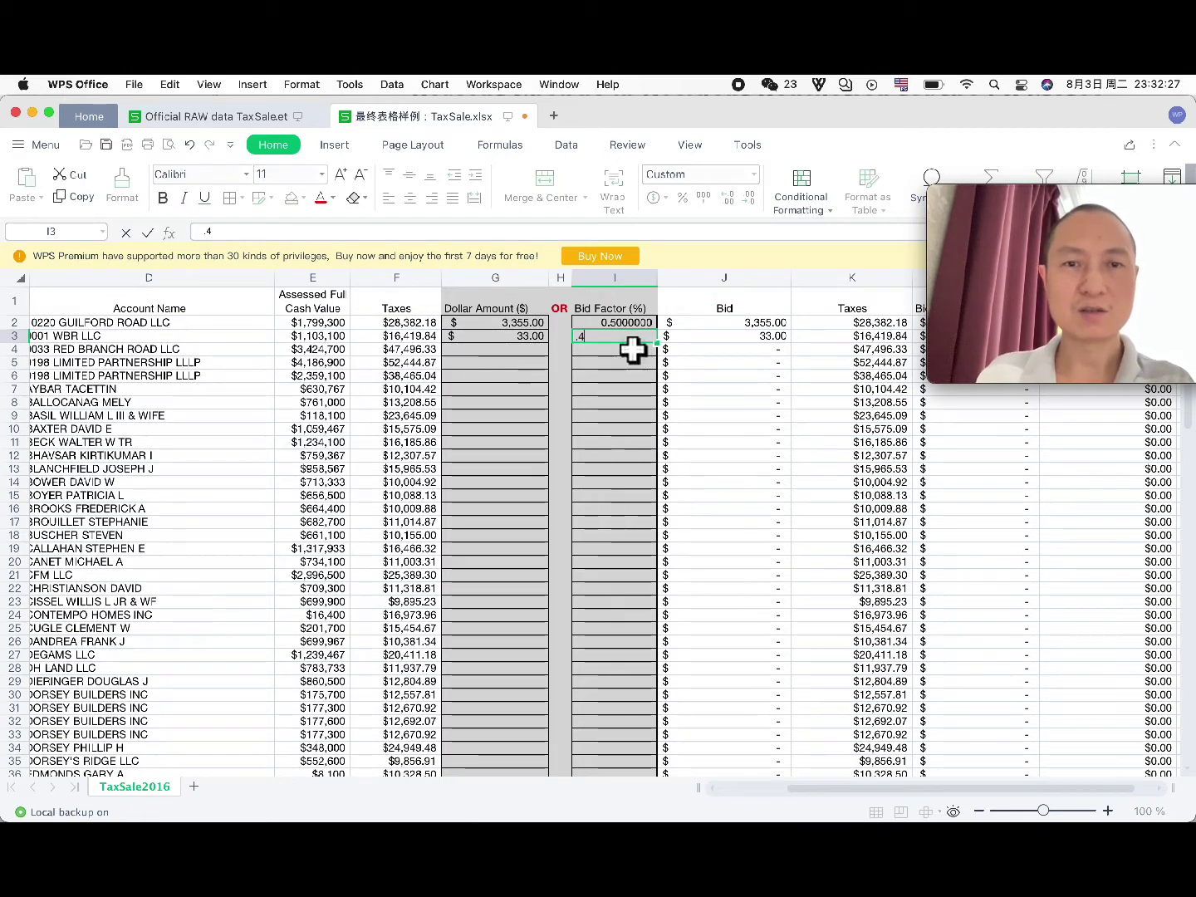
key(Return)
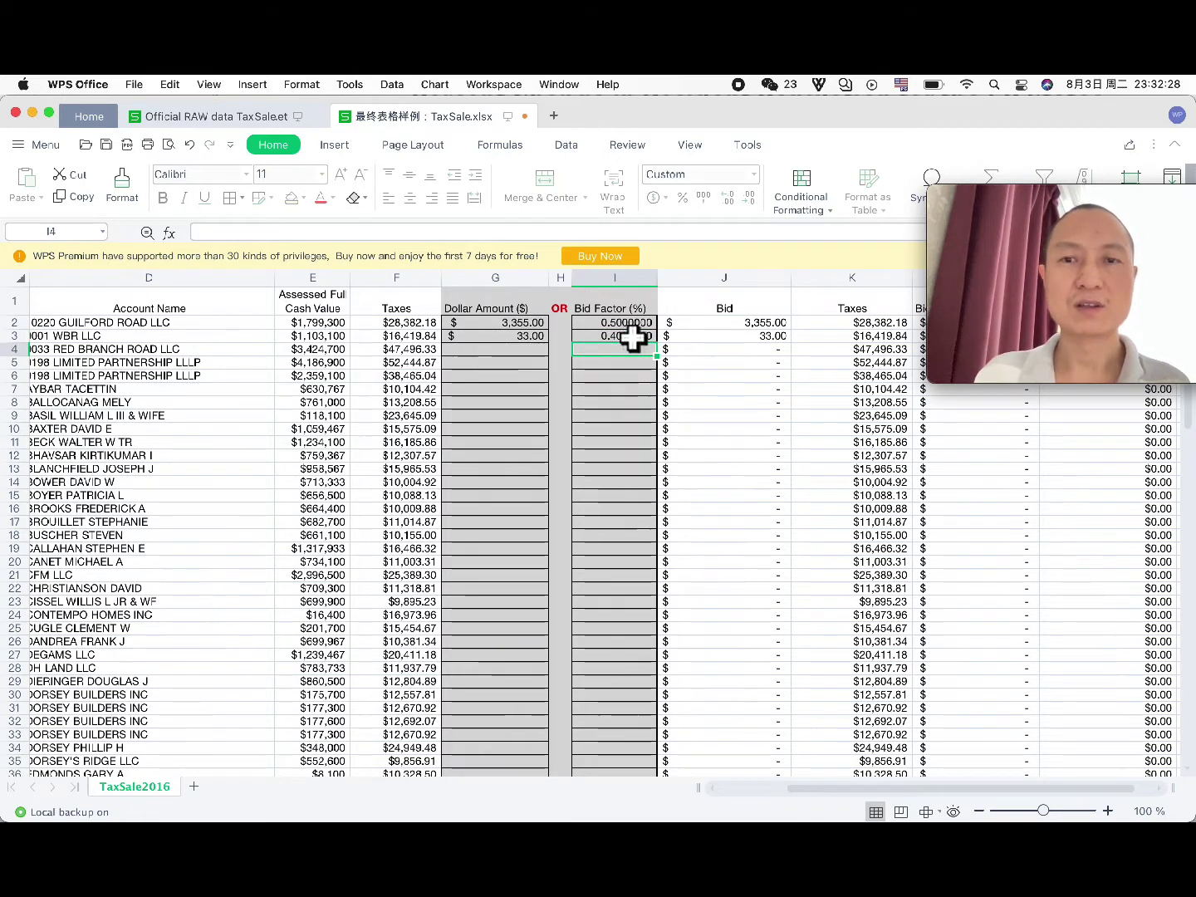
Step: Try a bid factor of 40 in cell I4 for the 9033 RED BRANCH ROAD LLC property
scroll(632, 337, right, 2)
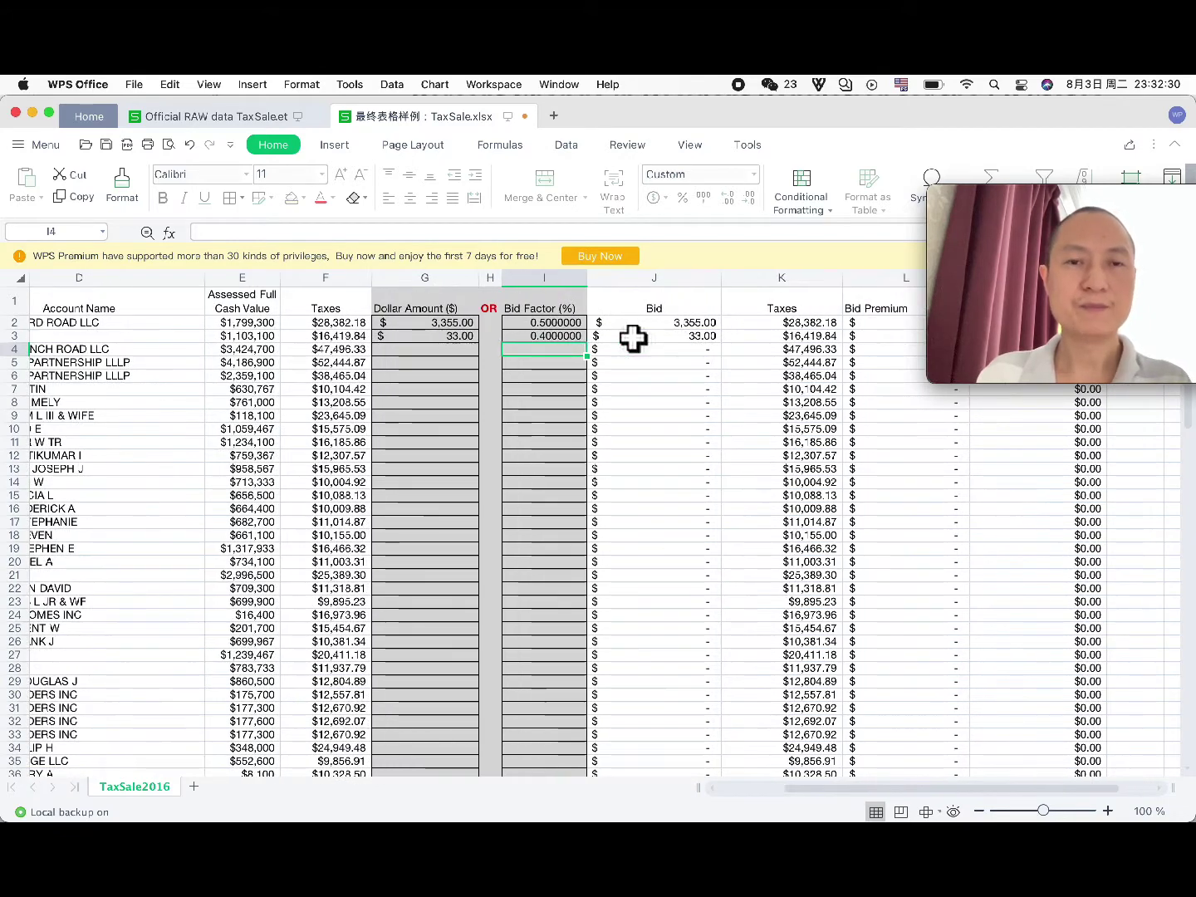
scroll(633, 337, left, 1)
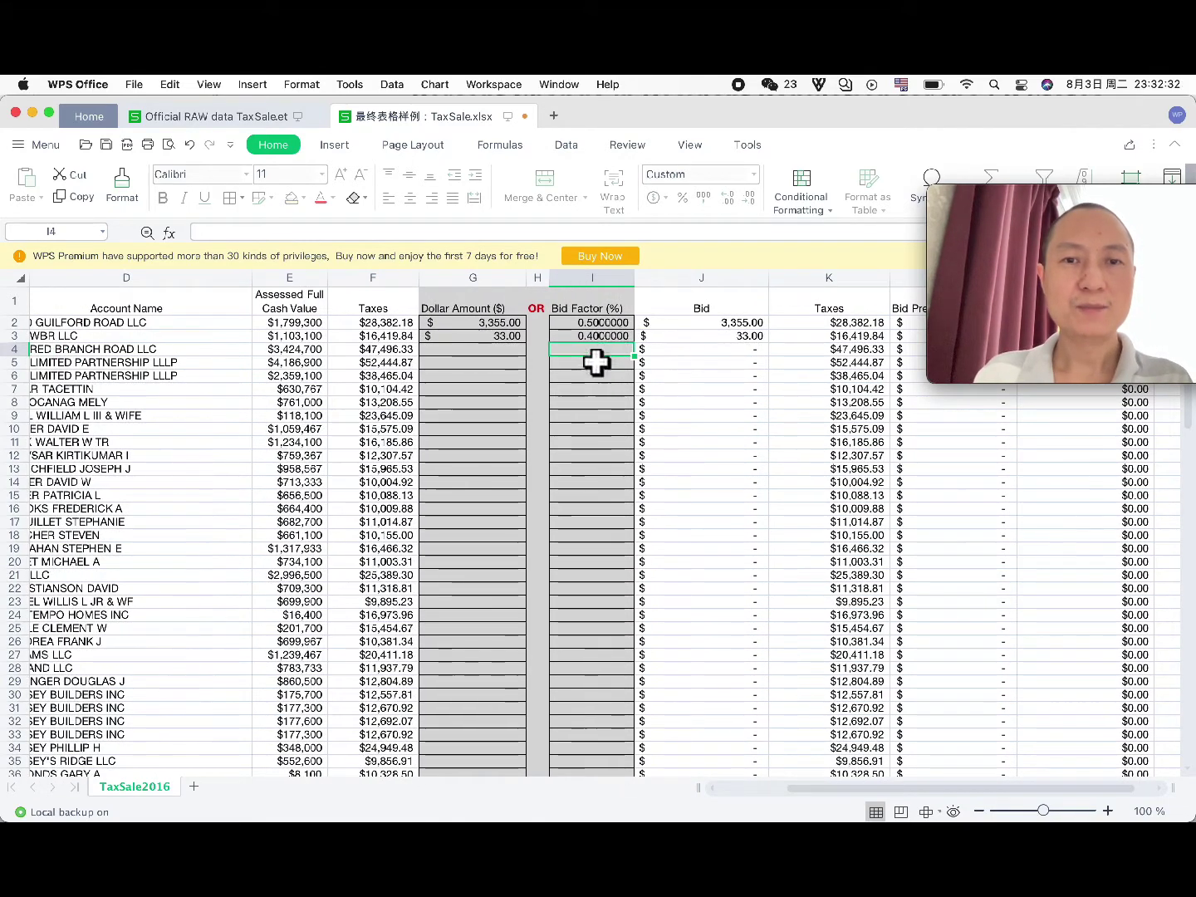
text(40)
key(Return)
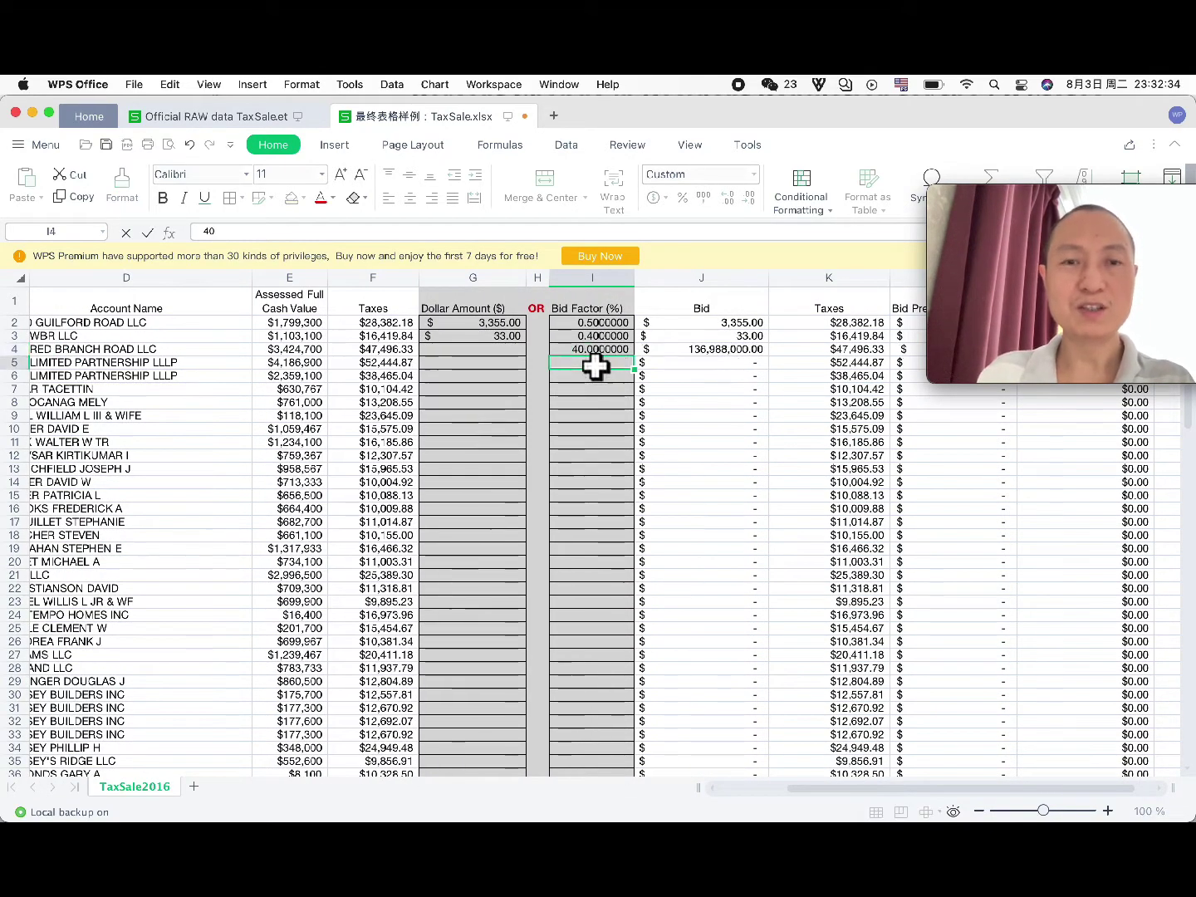
Step: Set the bid factor in cell I4 to .4
key(Up)
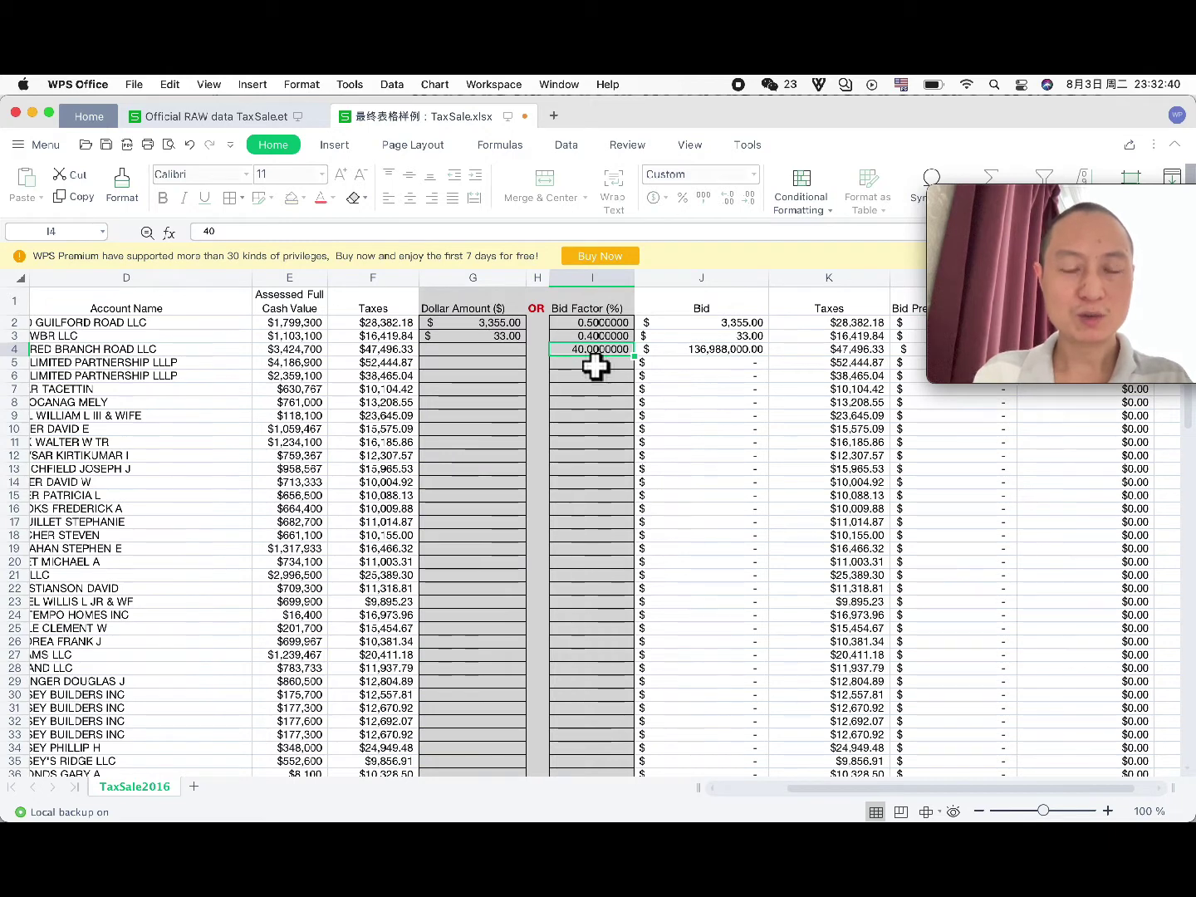
text(.4)
key(Return)
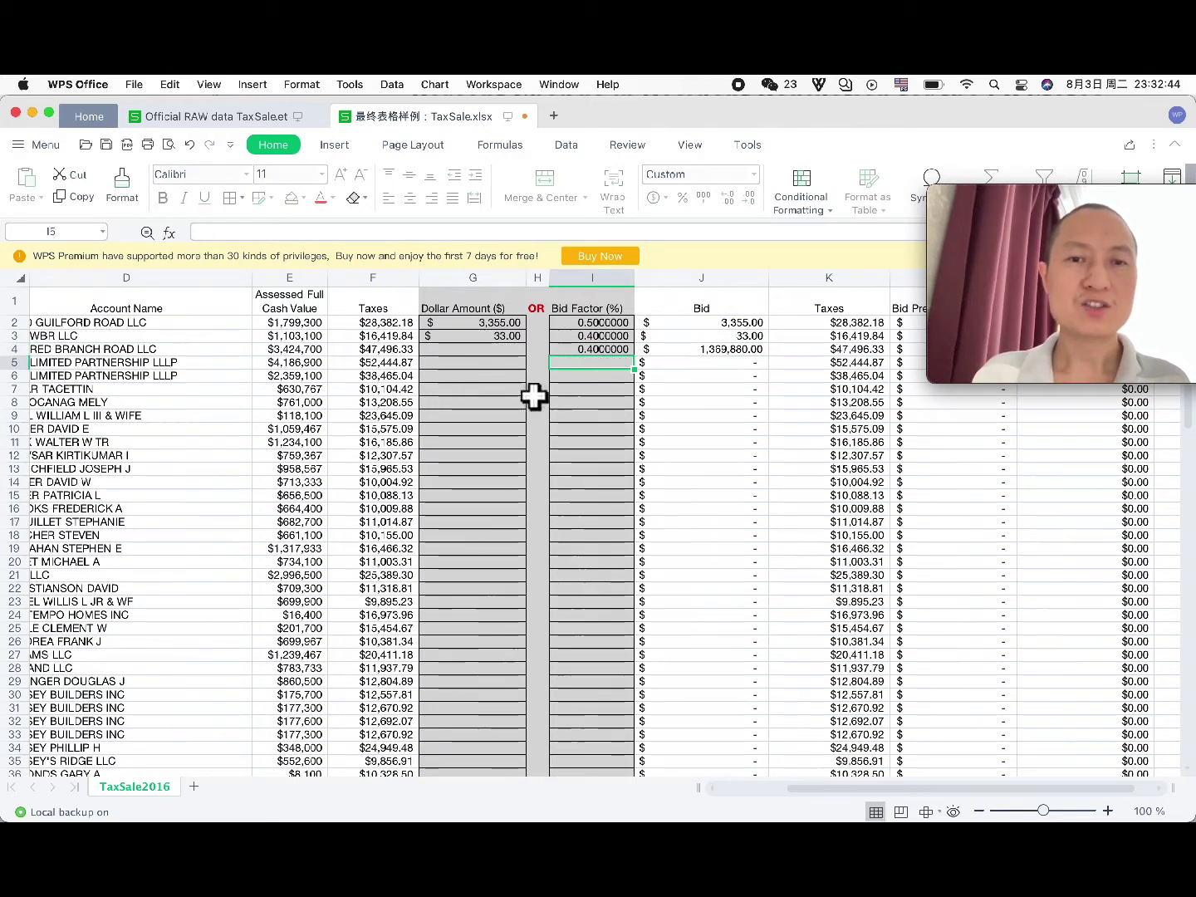
Step: Examine the columns of the sample bid sheet and compare them with the Official RAW data TaxSale.et workbook
scroll(737, 409, right, 2)
scroll(737, 409, left, 8)
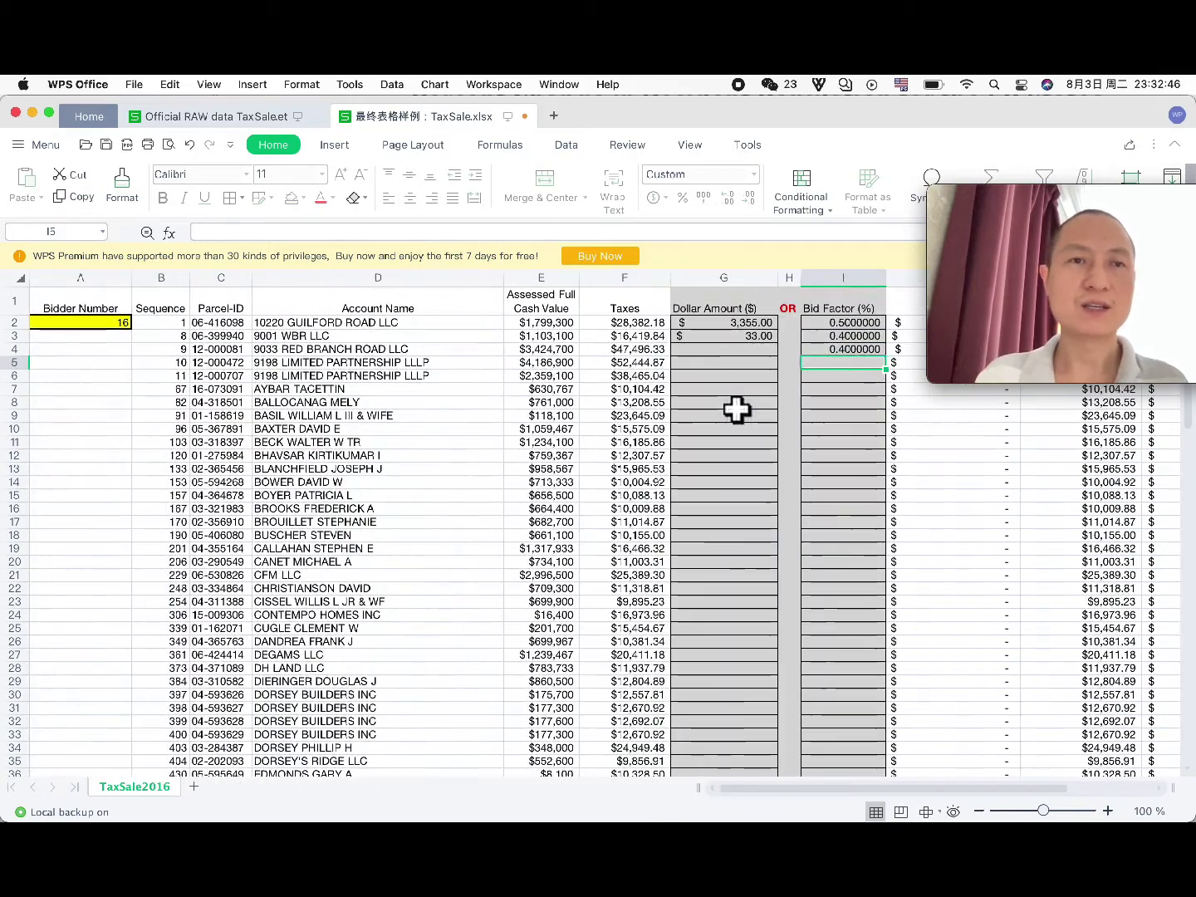
scroll(736, 409, right, 2)
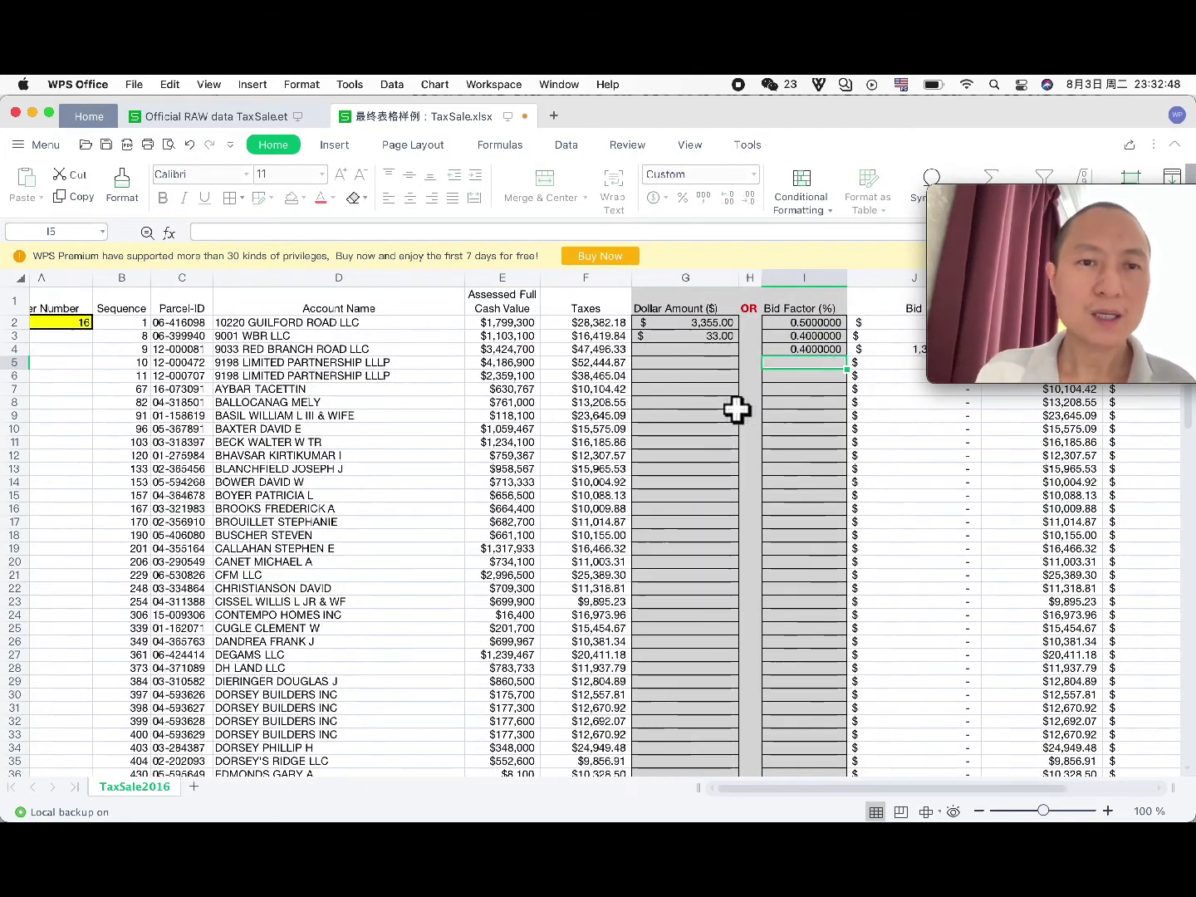
scroll(736, 410, down, 8)
scroll(736, 409, up, 8)
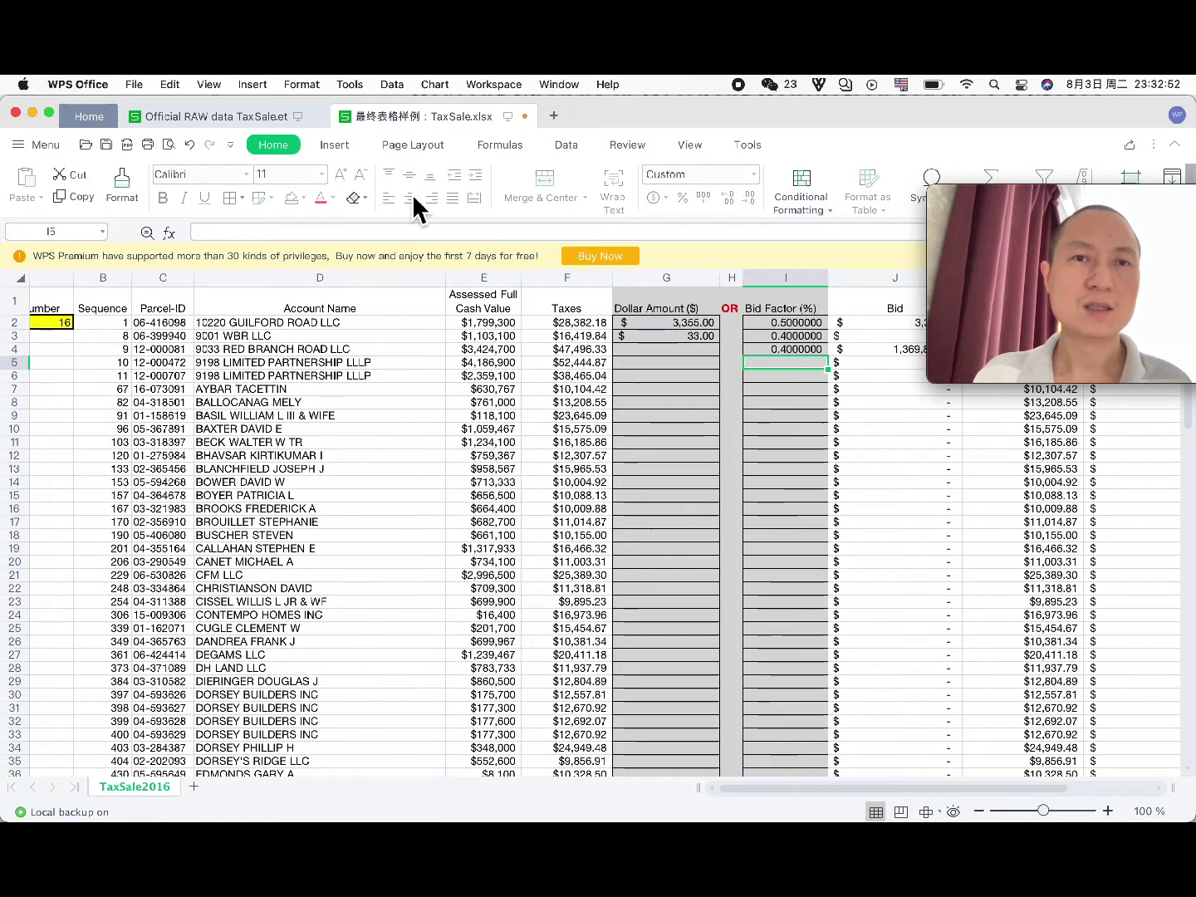
mouse_move(250, 119)
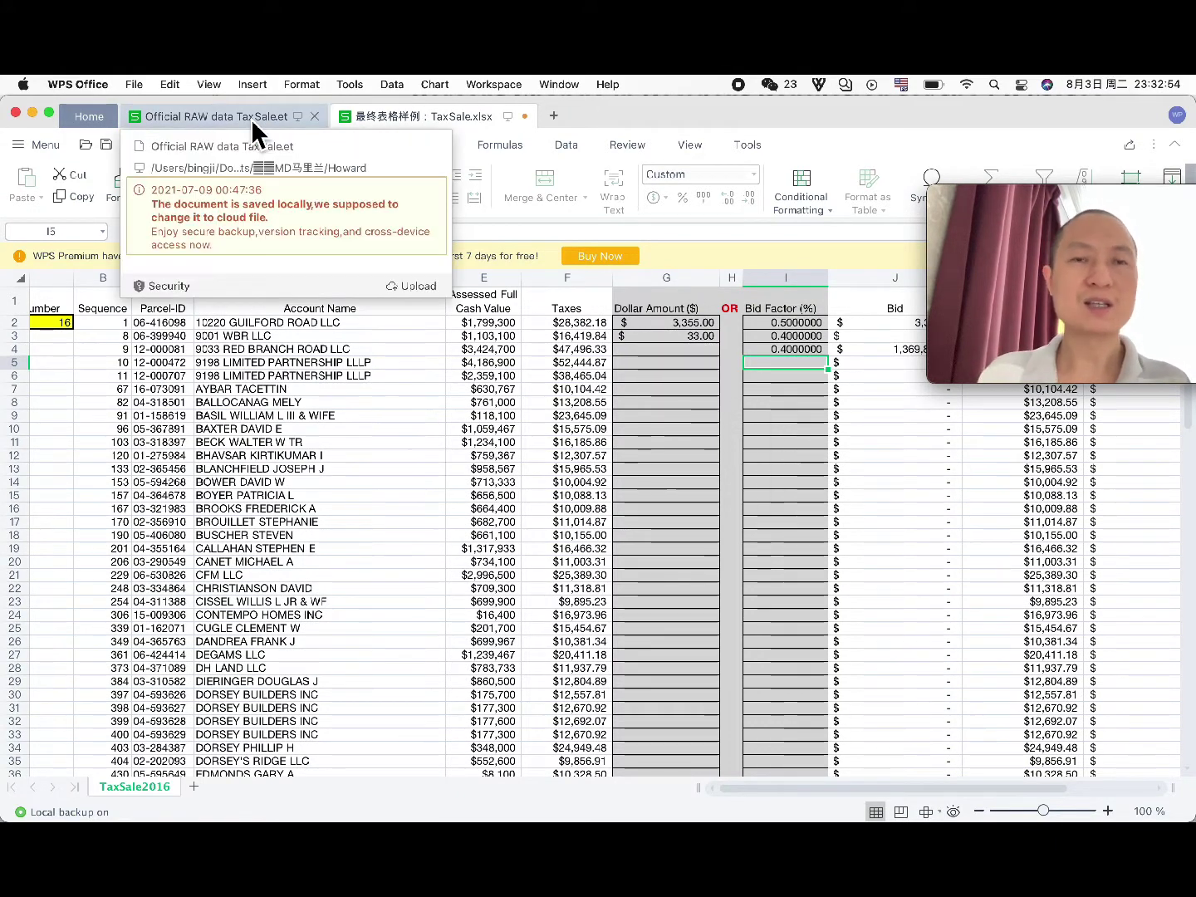
click(251, 118)
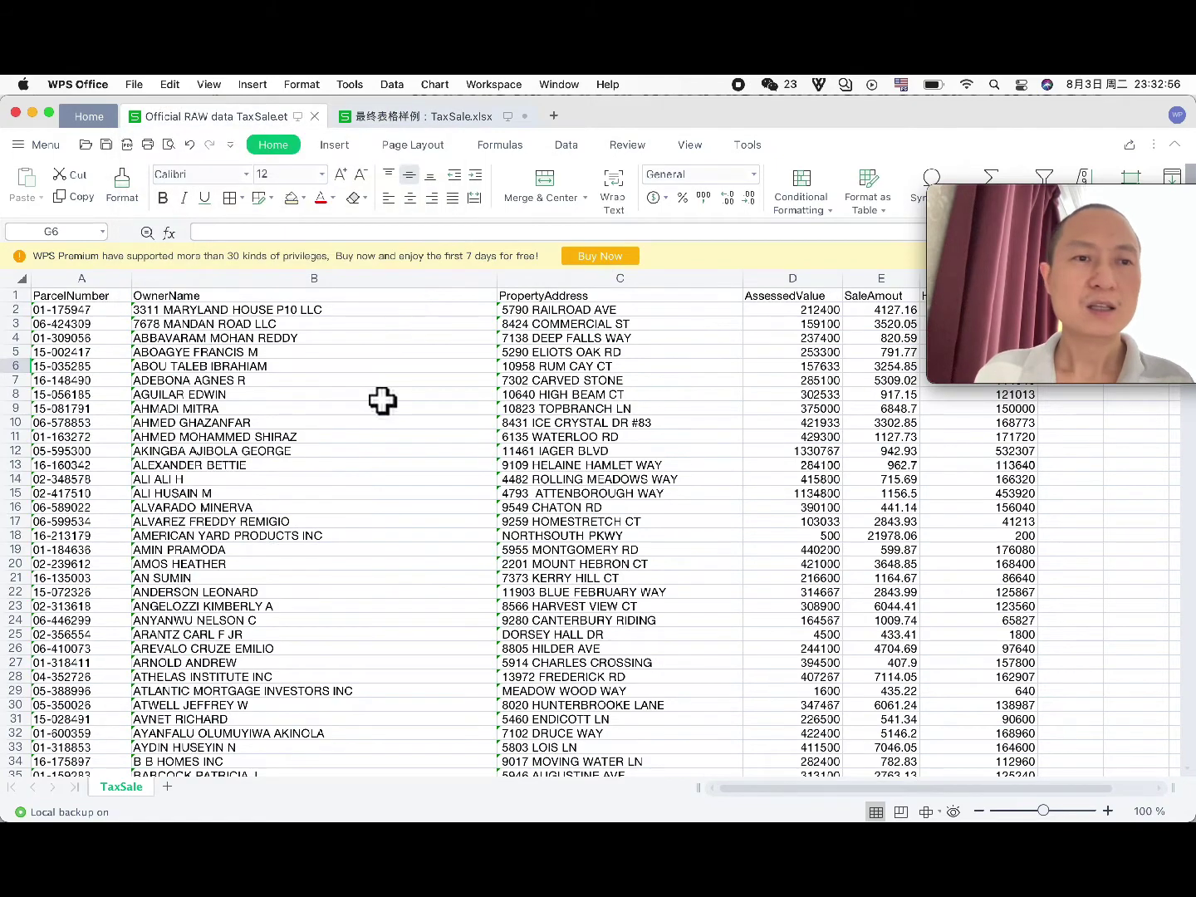
scroll(398, 421, right, 10)
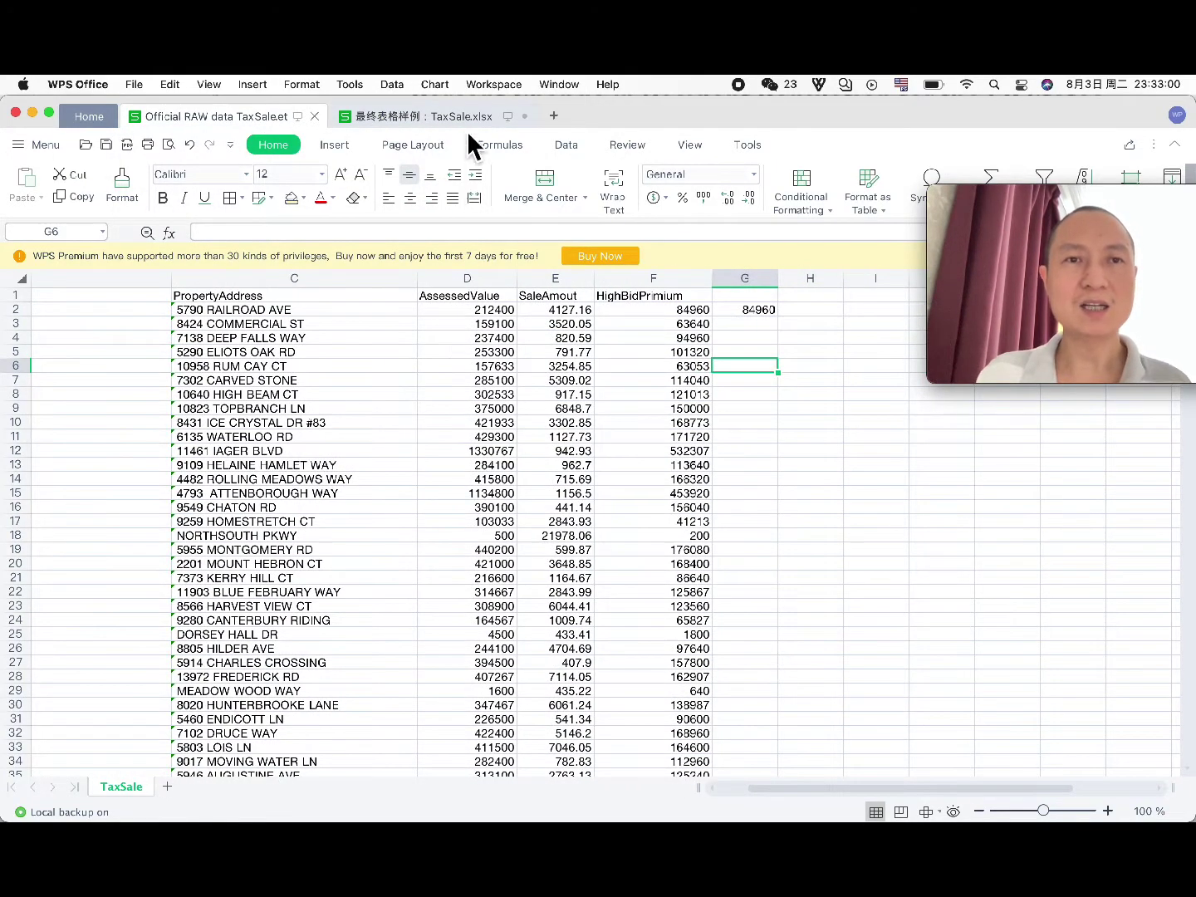
click(461, 118)
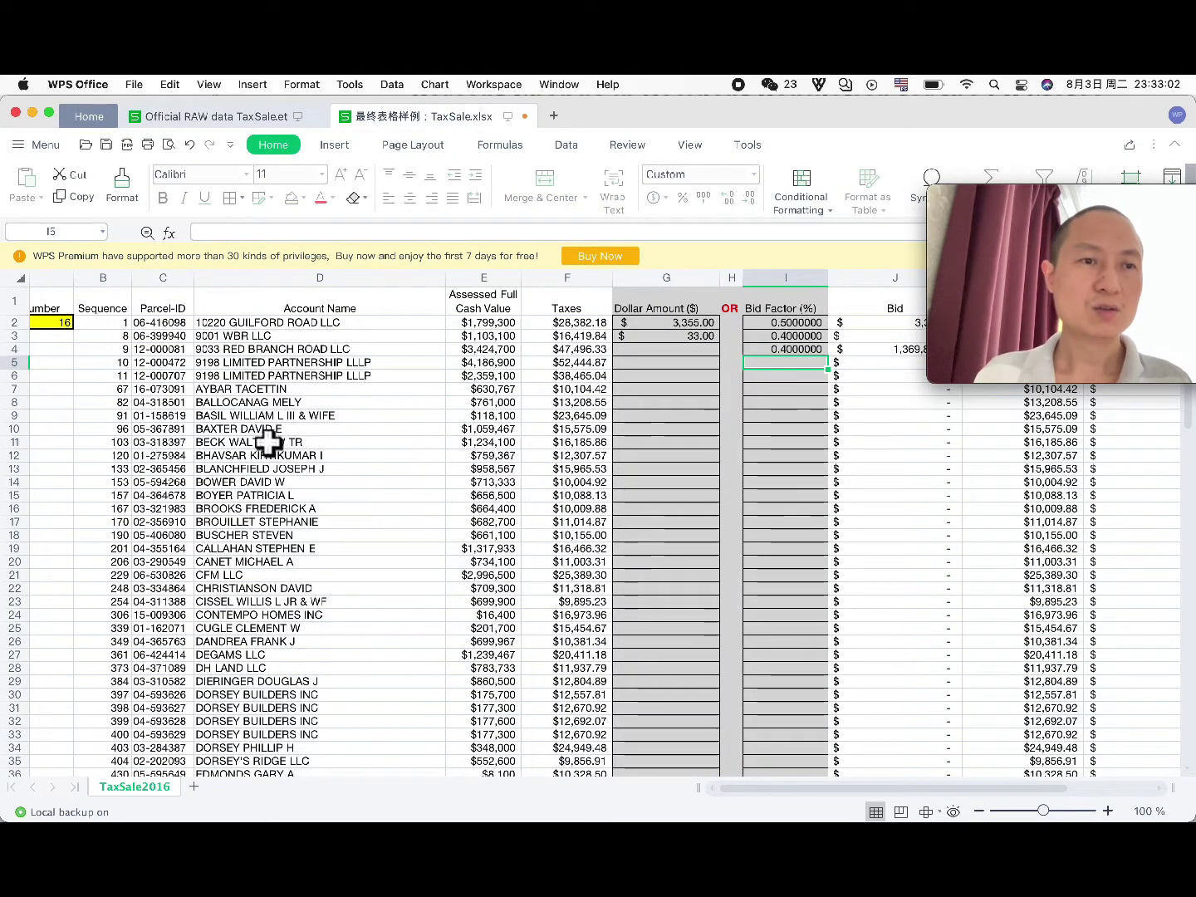
scroll(288, 461, right, 4)
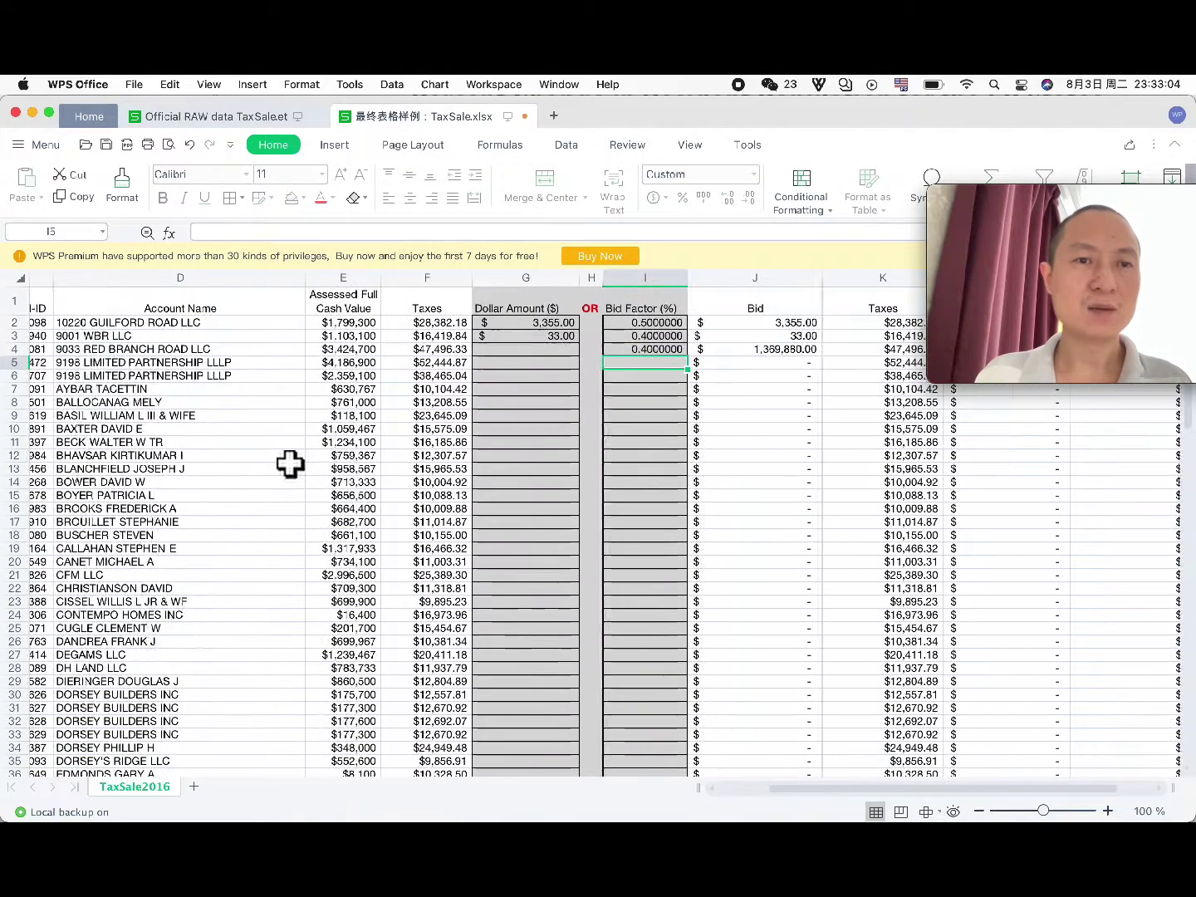
scroll(290, 464, right, 5)
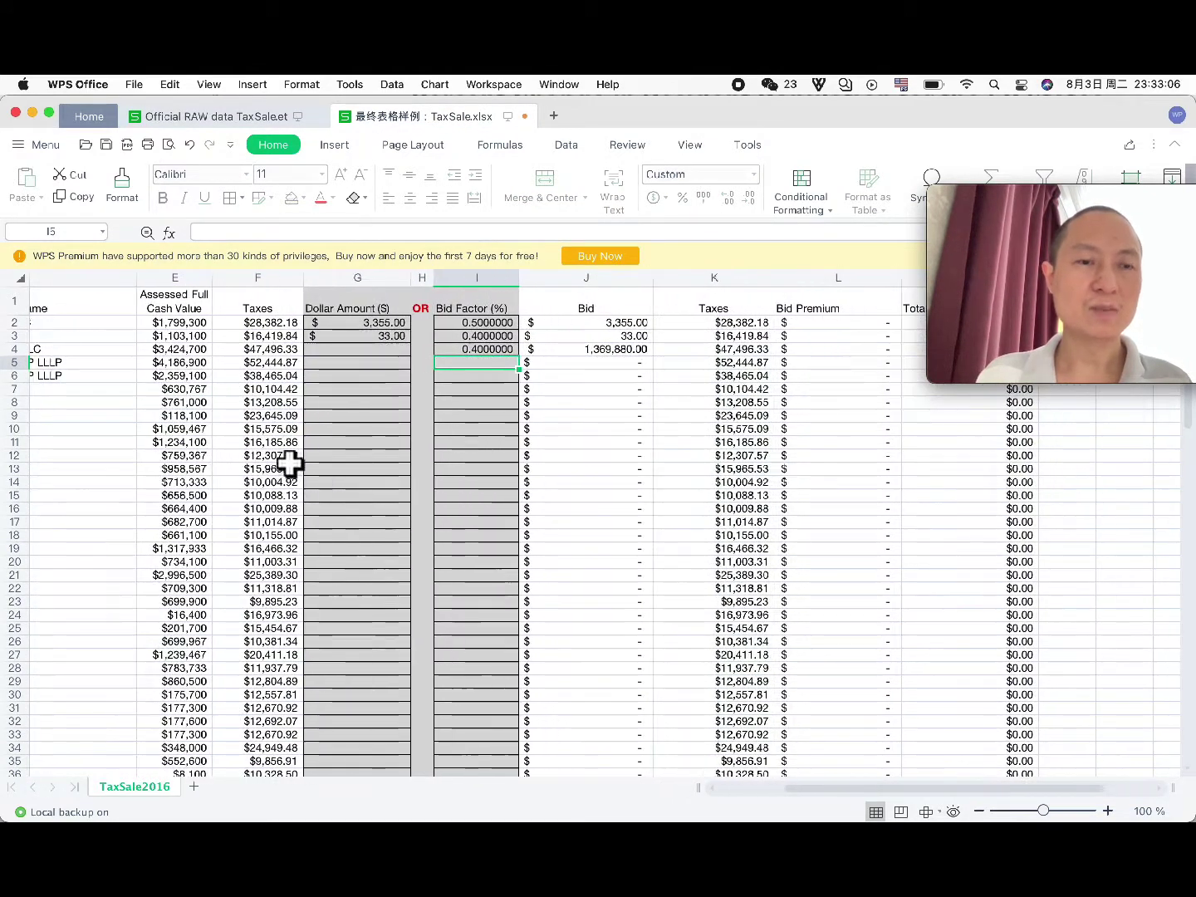
Step: Review the Bid, Taxes, Bid Premium and Total Due columns of the sample bid sheet
scroll(281, 466, right, 3)
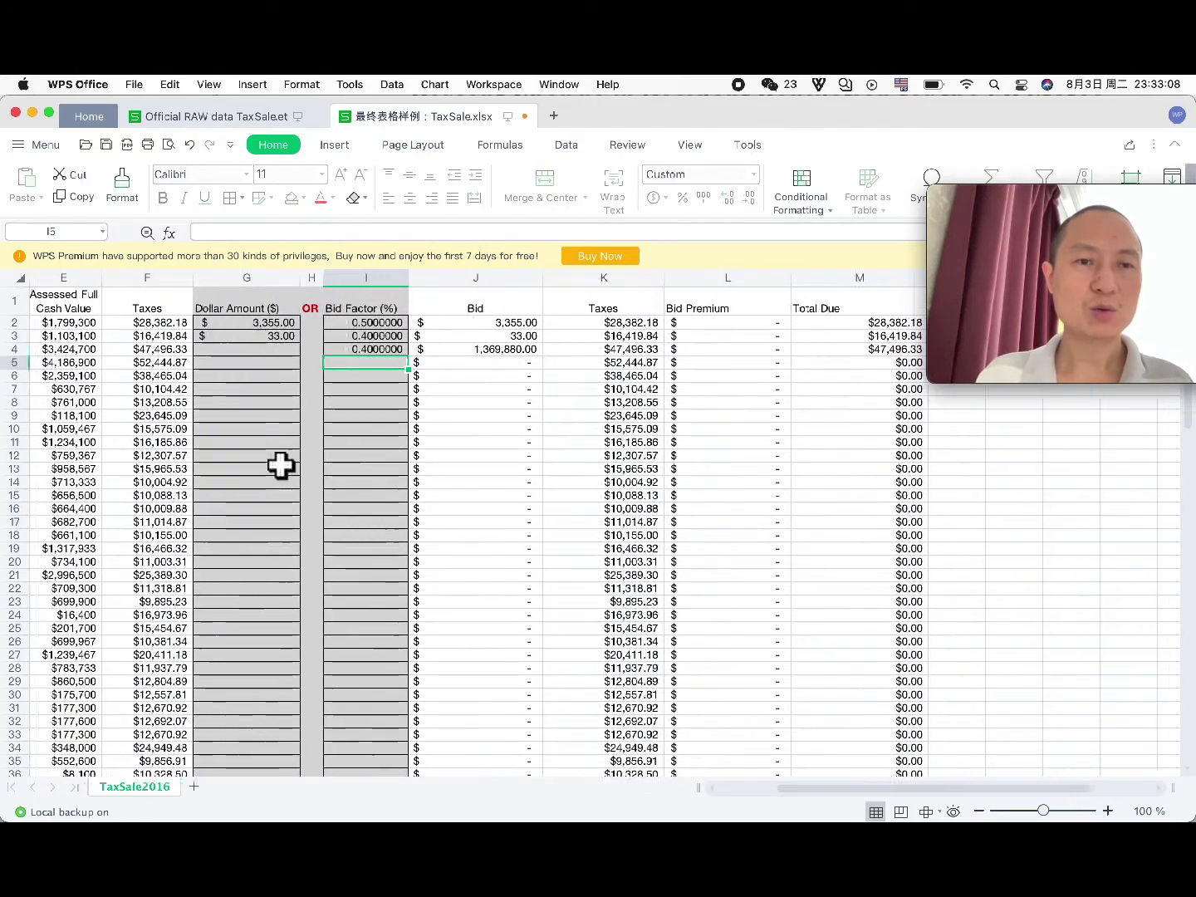
scroll(281, 467, right, 1)
scroll(469, 464, right, 2)
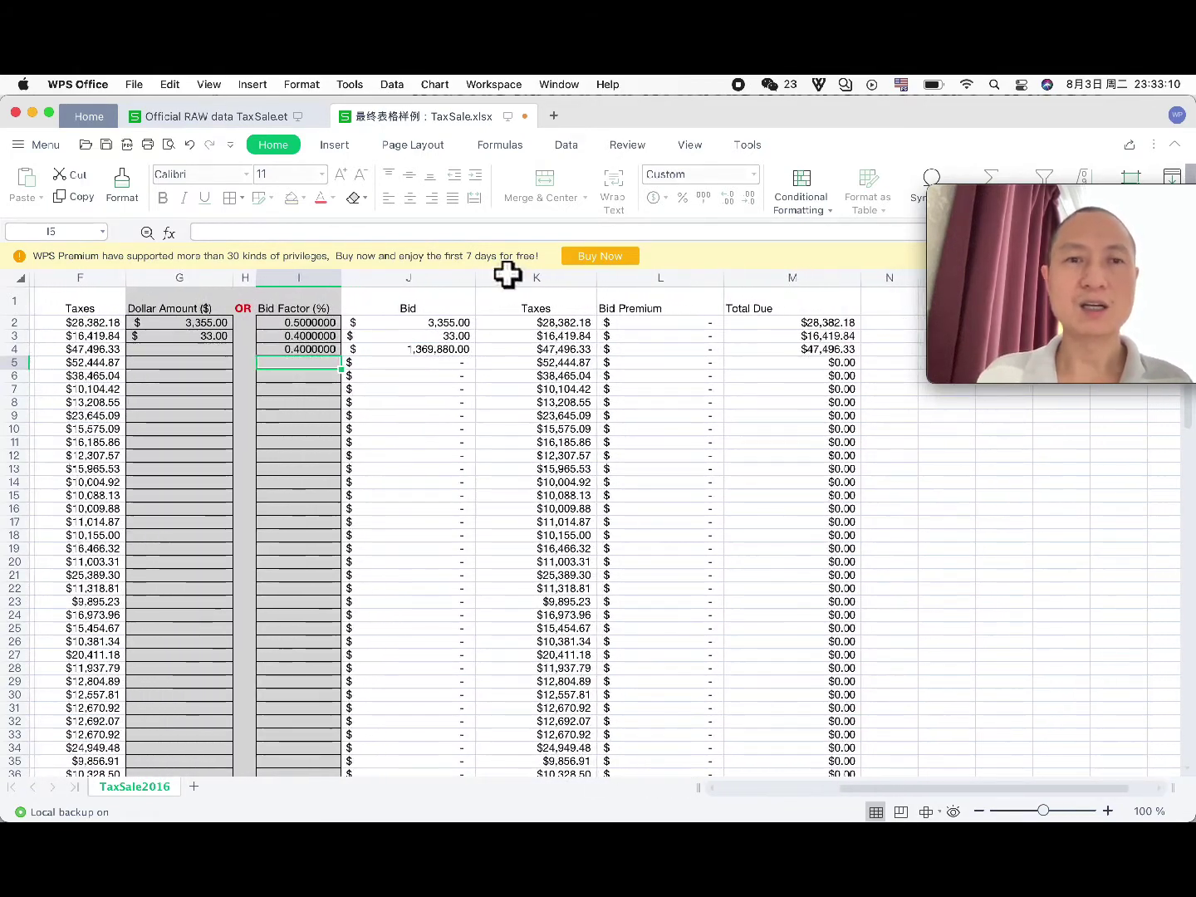
Step: Look through the parcels, owners, addresses and amounts listed in the Official RAW data TaxSale.et workbook
click(251, 120)
scroll(348, 410, left, 2)
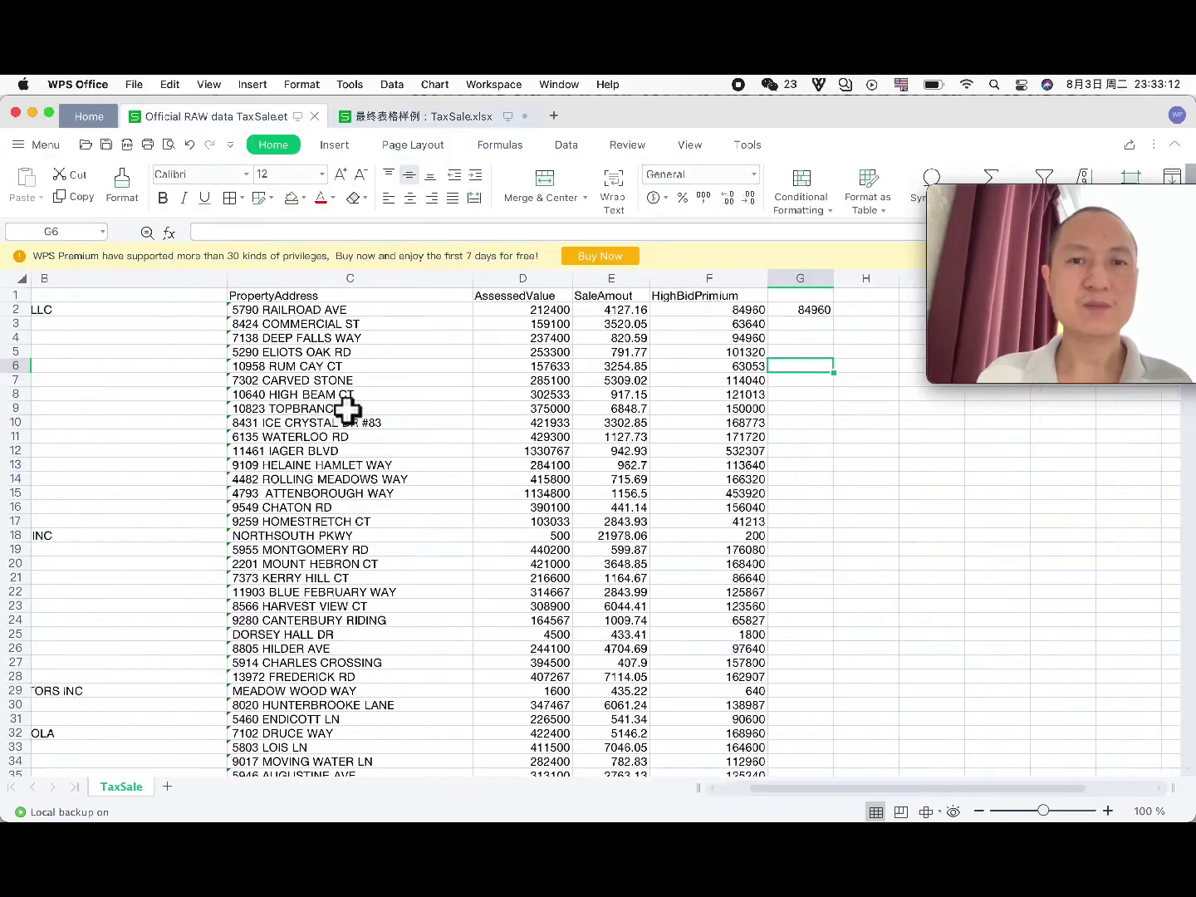
scroll(347, 410, left, 5)
scroll(347, 409, down, 5)
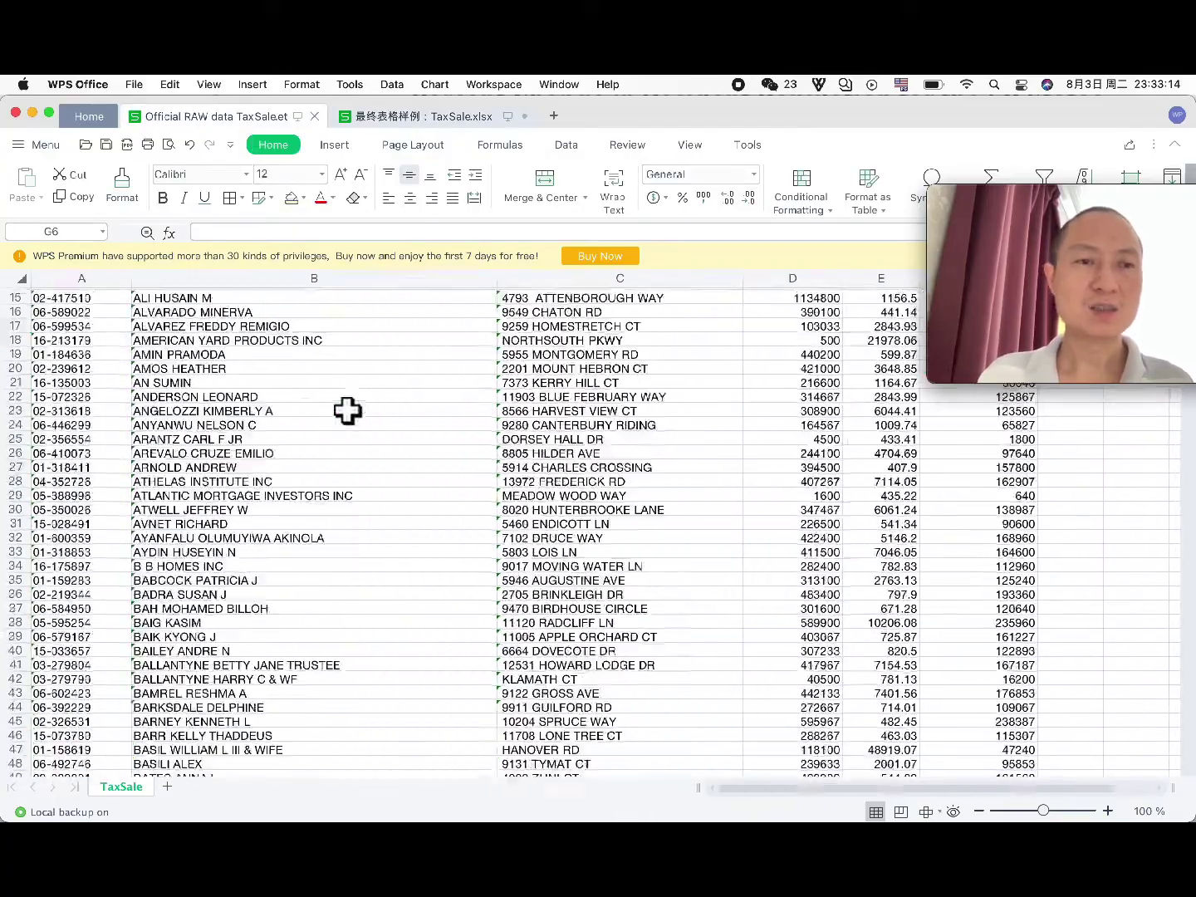
scroll(348, 410, down, 20)
scroll(348, 409, up, 20)
scroll(347, 409, down, 15)
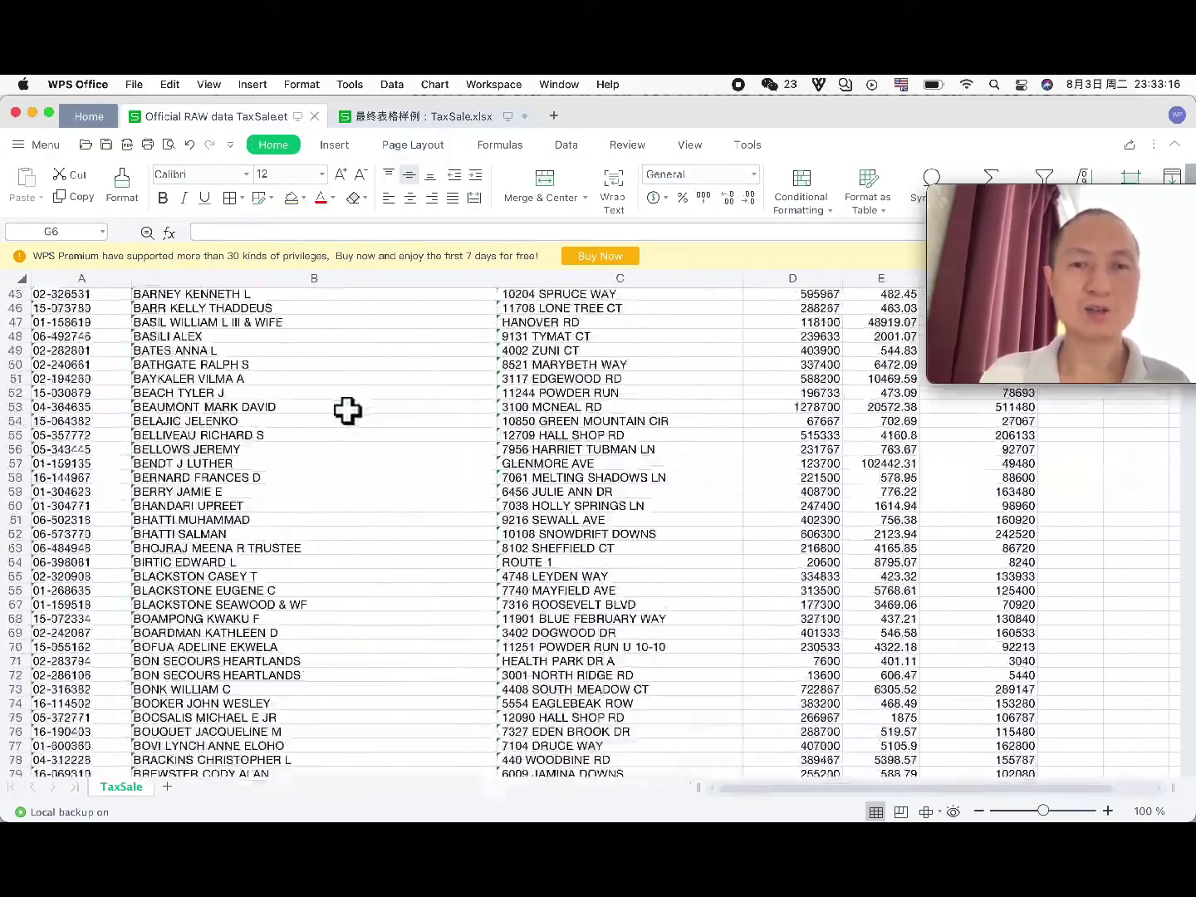
scroll(348, 410, down, 15)
scroll(347, 409, down, 6)
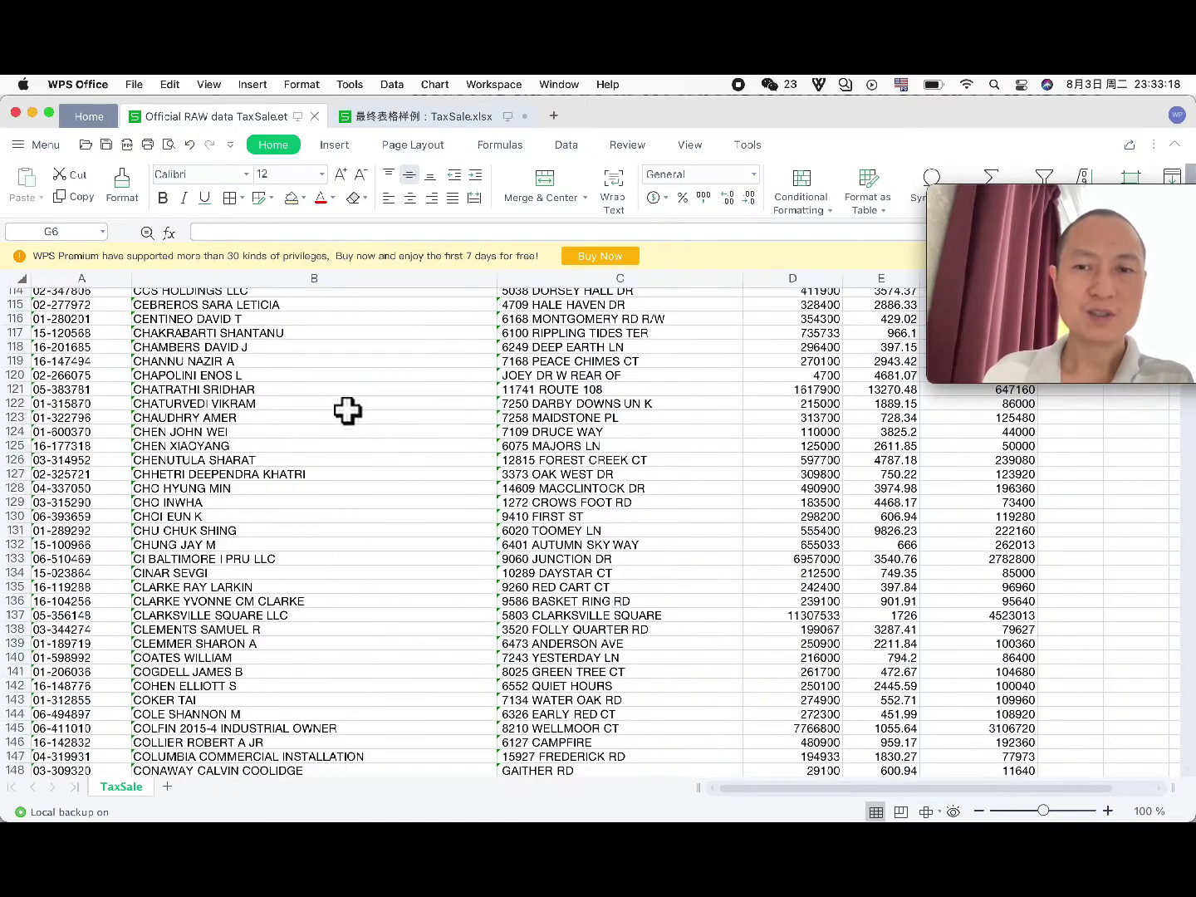
scroll(348, 409, up, 1)
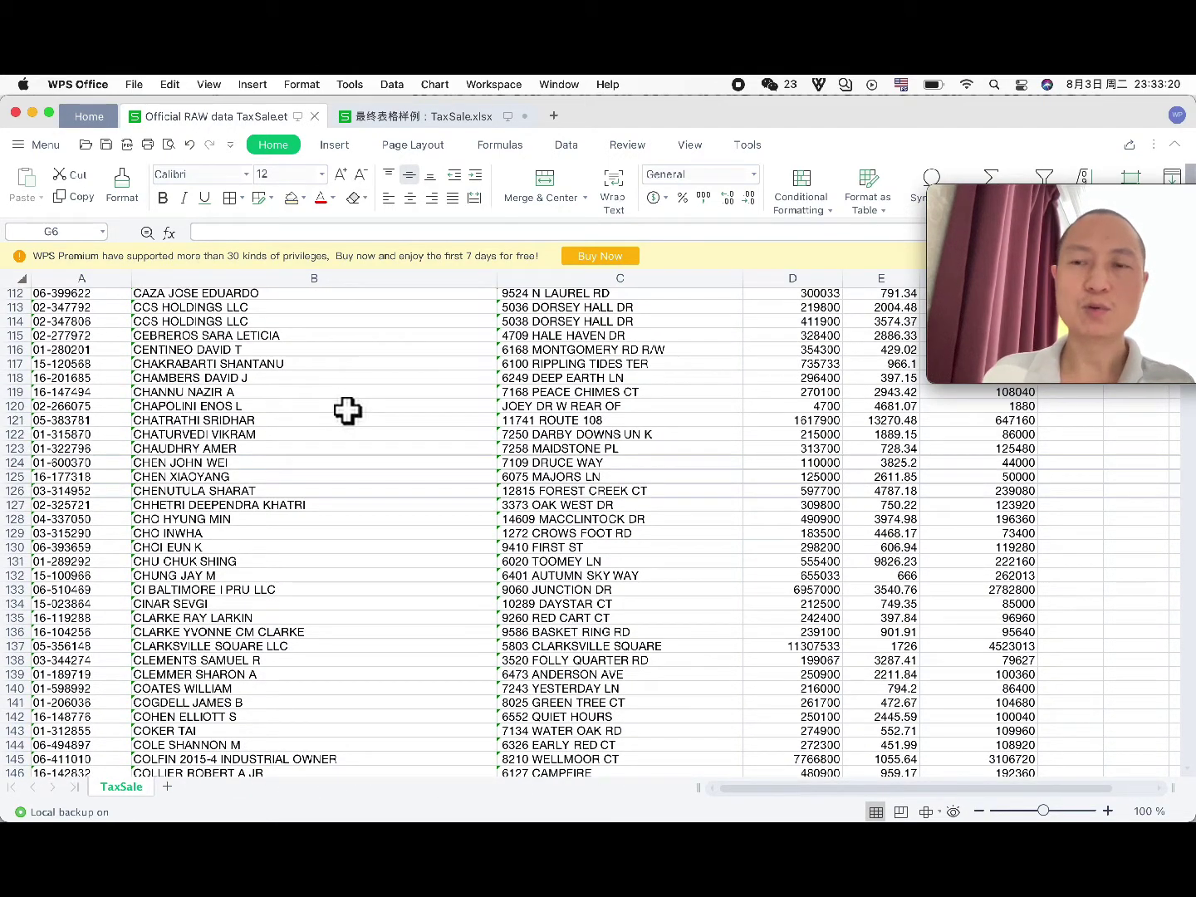
scroll(347, 409, up, 20)
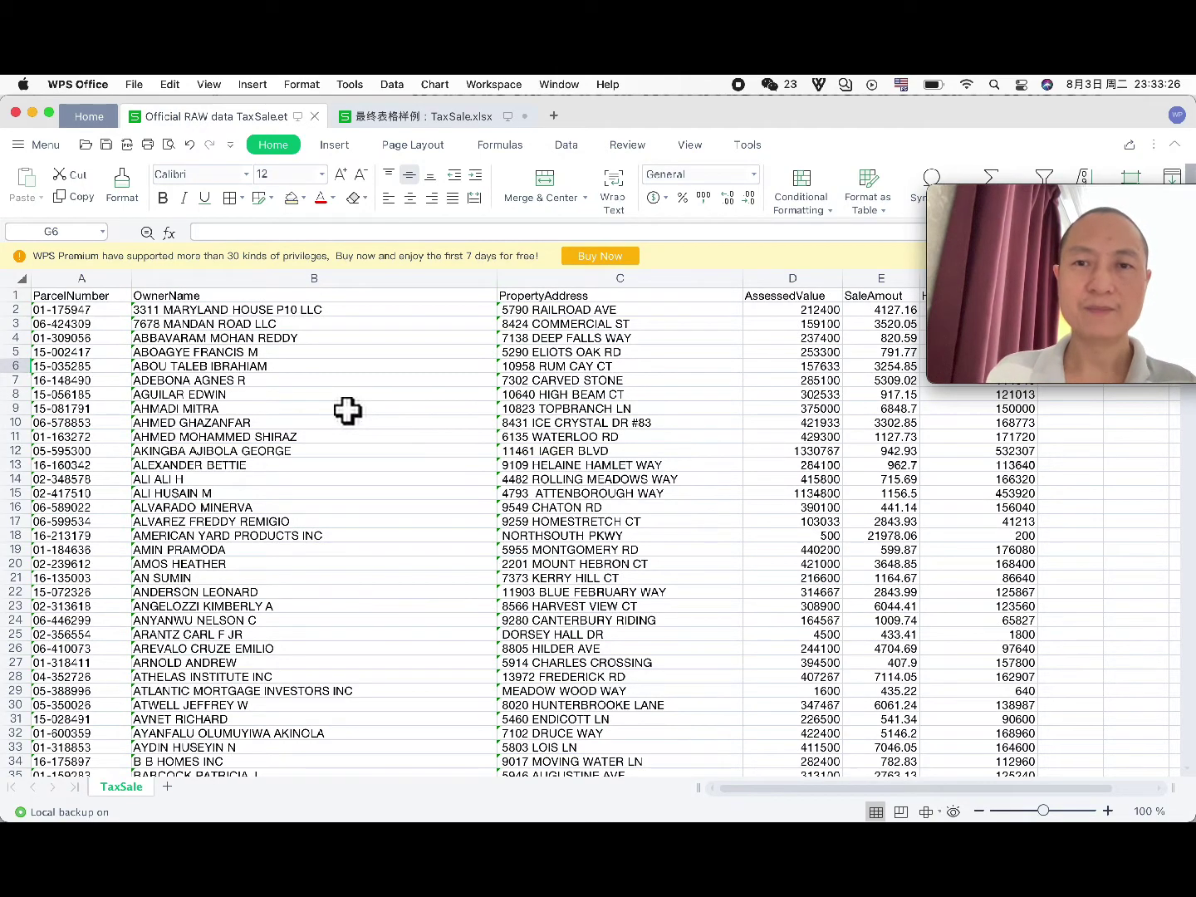
scroll(348, 408, right, 5)
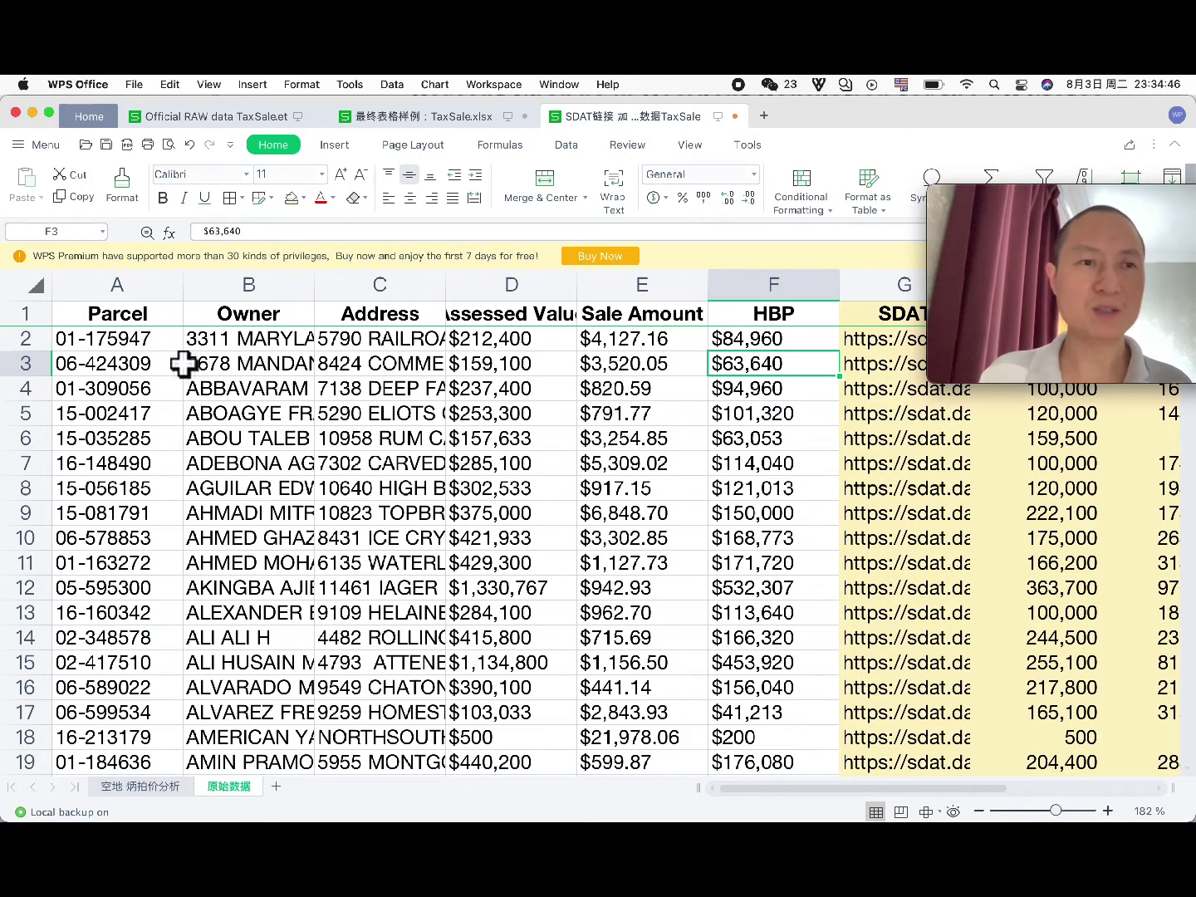
Step: Fit the Owner, Address, Assessed Value and Sale Amount column widths to their contents in the 原始数据 sheet
click(145, 342)
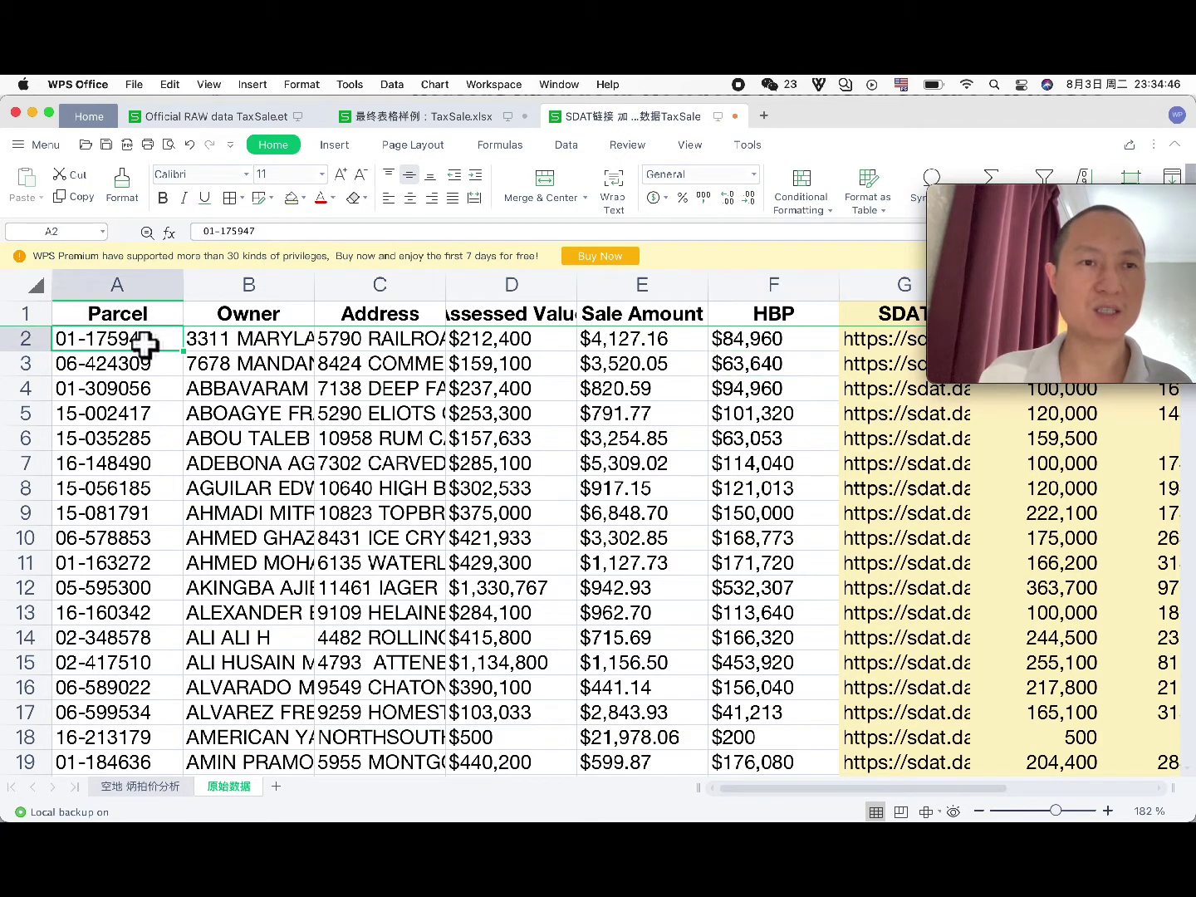
double_click(315, 285)
scroll(407, 332, right, 10)
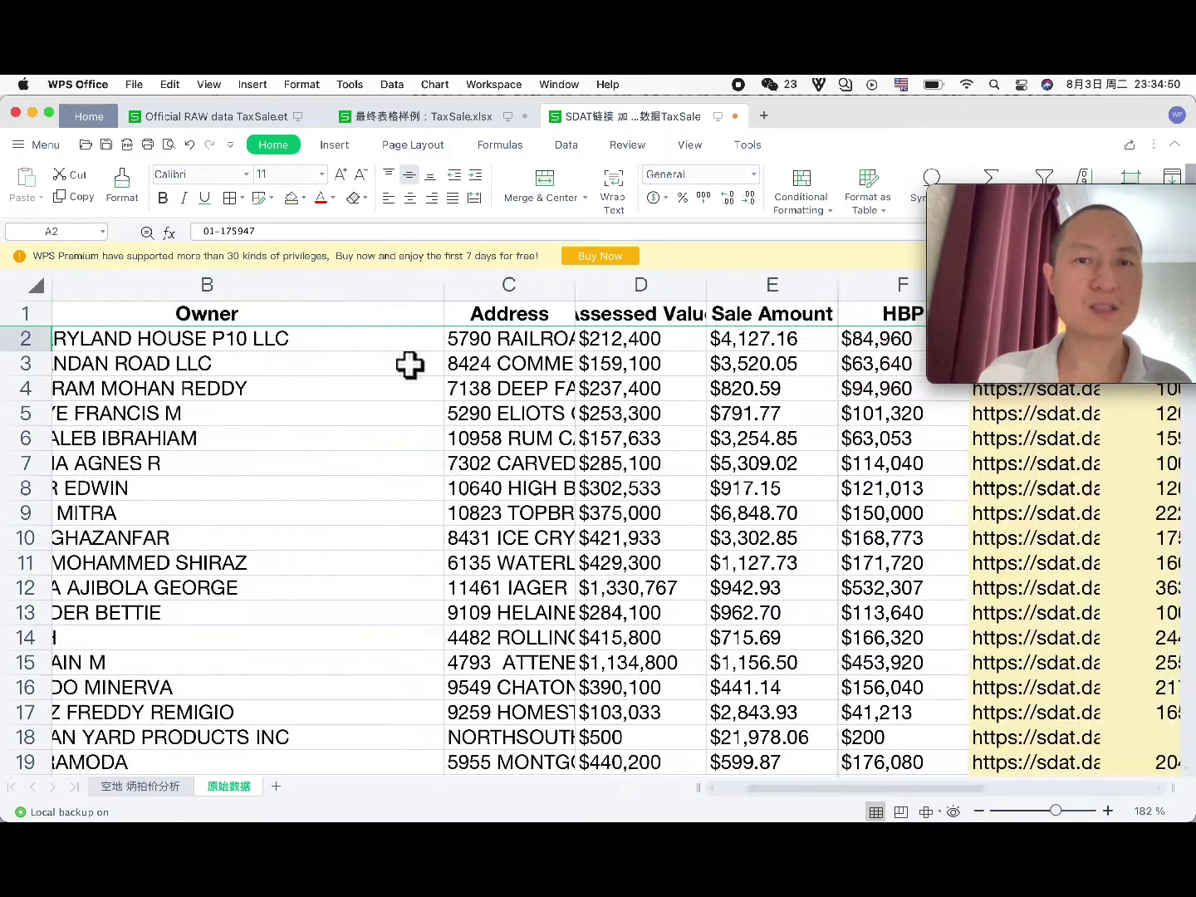
double_click(374, 286)
scroll(460, 336, right, 5)
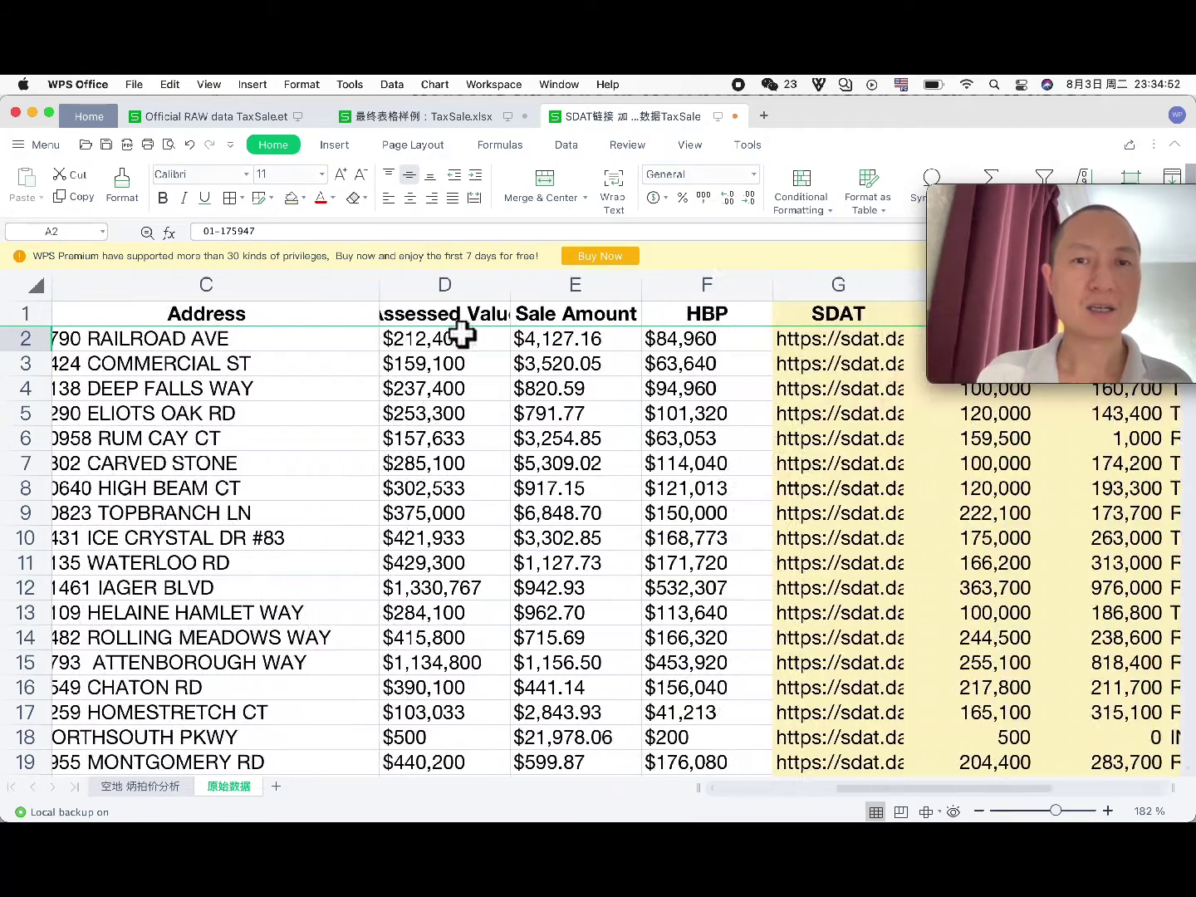
double_click(482, 286)
scroll(497, 349, right, 5)
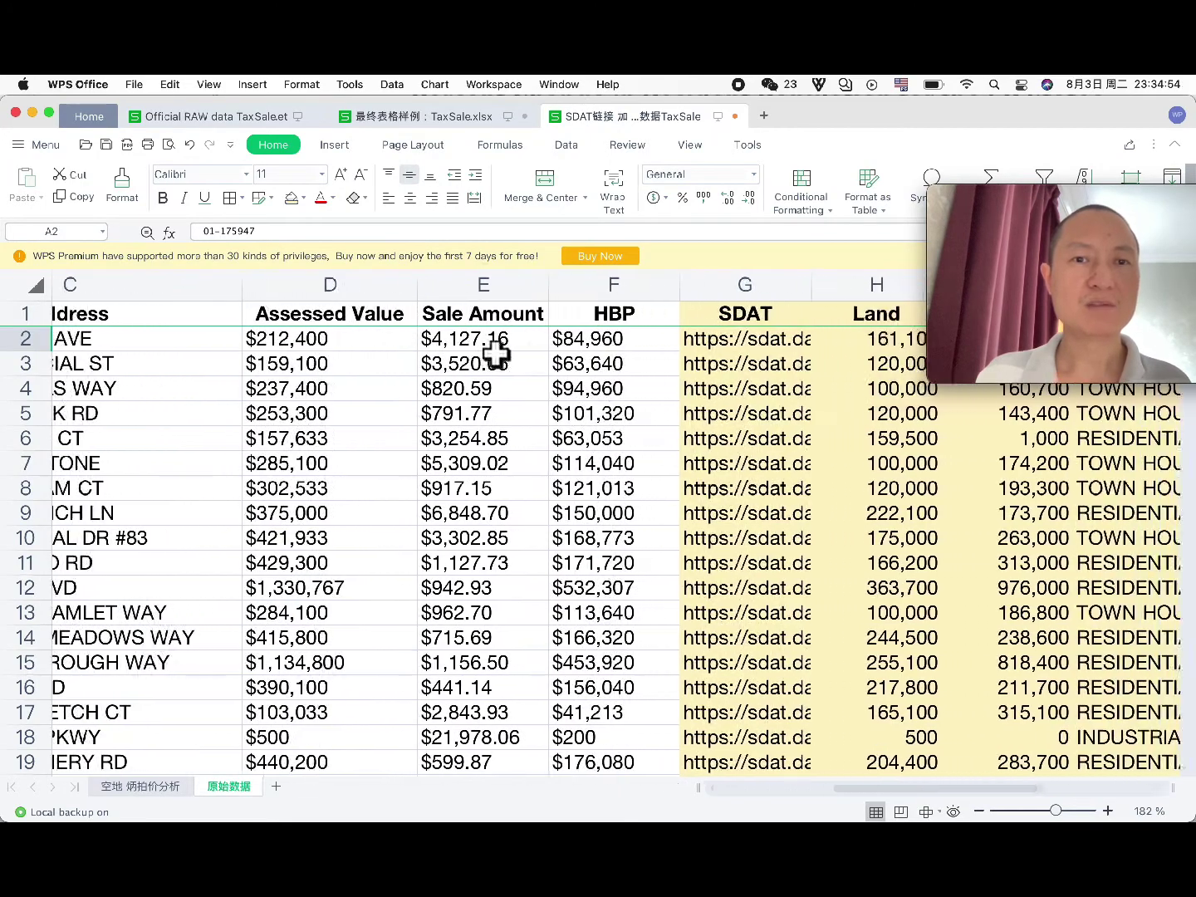
scroll(490, 366, right, 5)
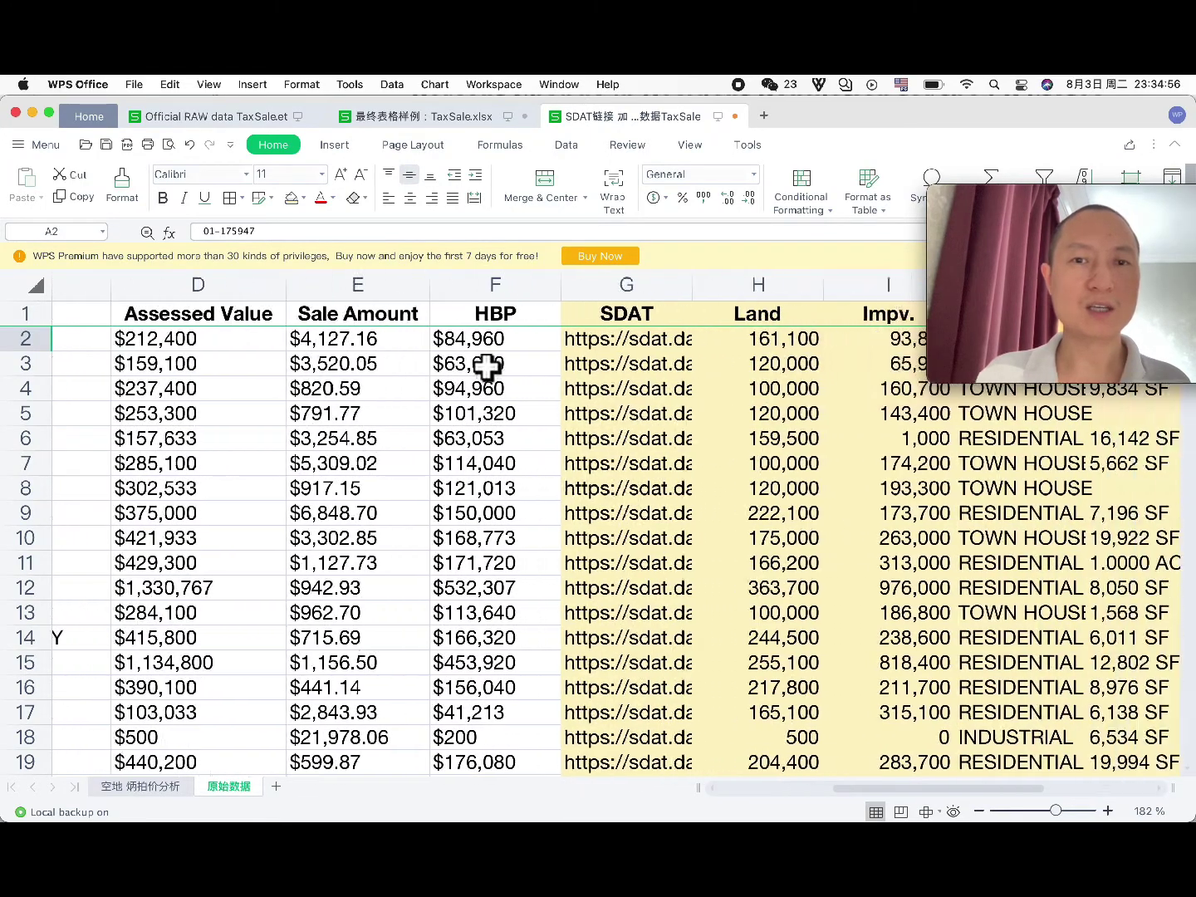
Step: Examine the first property's HBP value and the yellow SDAT, Land, Impv., Use and Acreage columns
click(413, 342)
scroll(414, 345, left, 2)
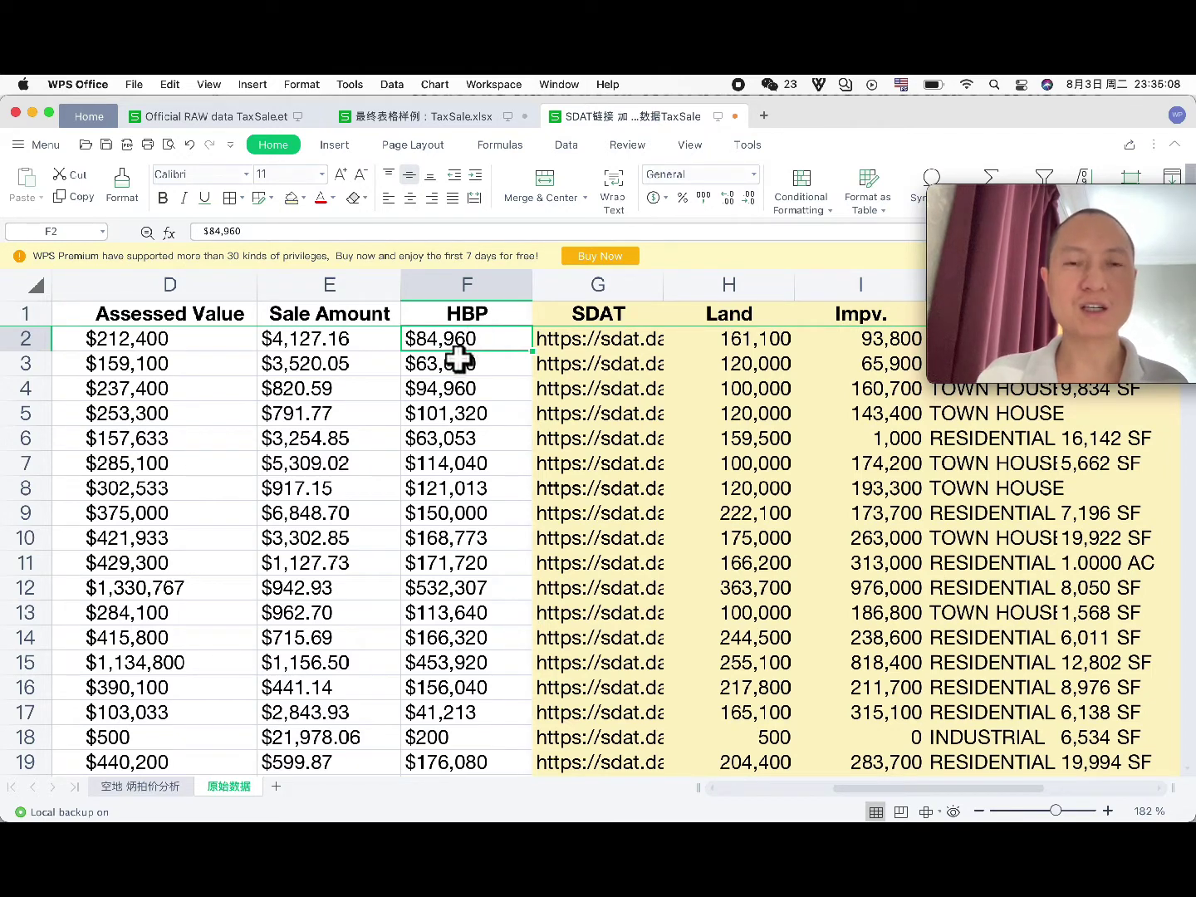
scroll(460, 358, right, 2)
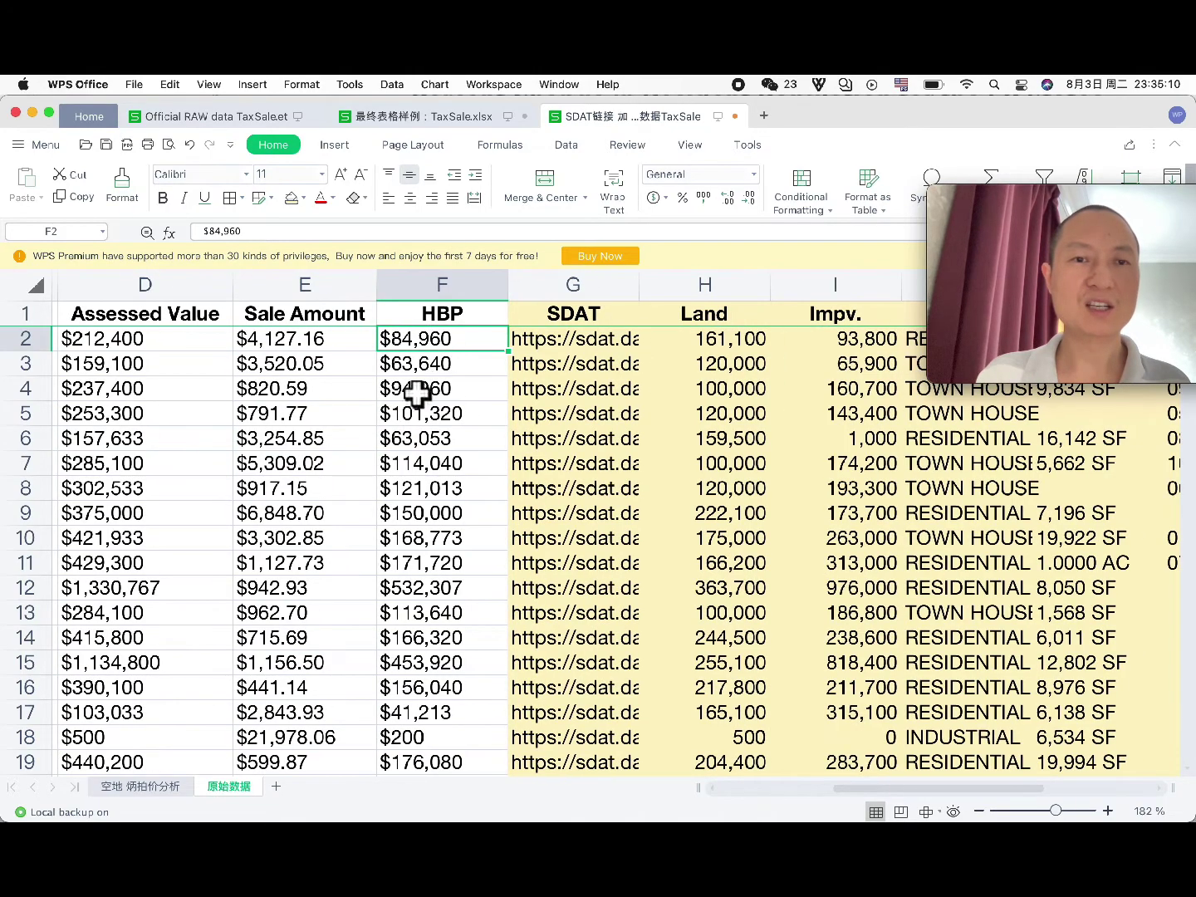
scroll(435, 382, right, 10)
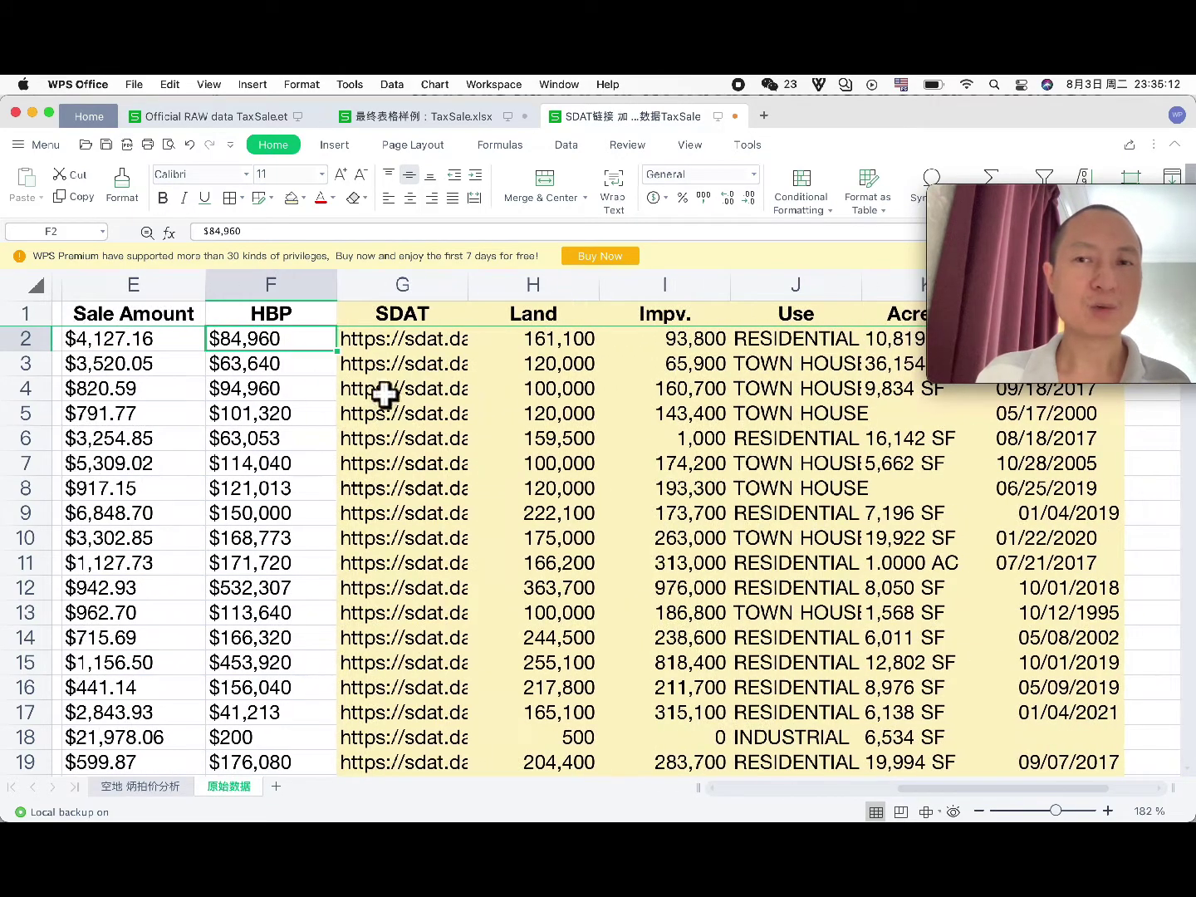
scroll(347, 401, right, 8)
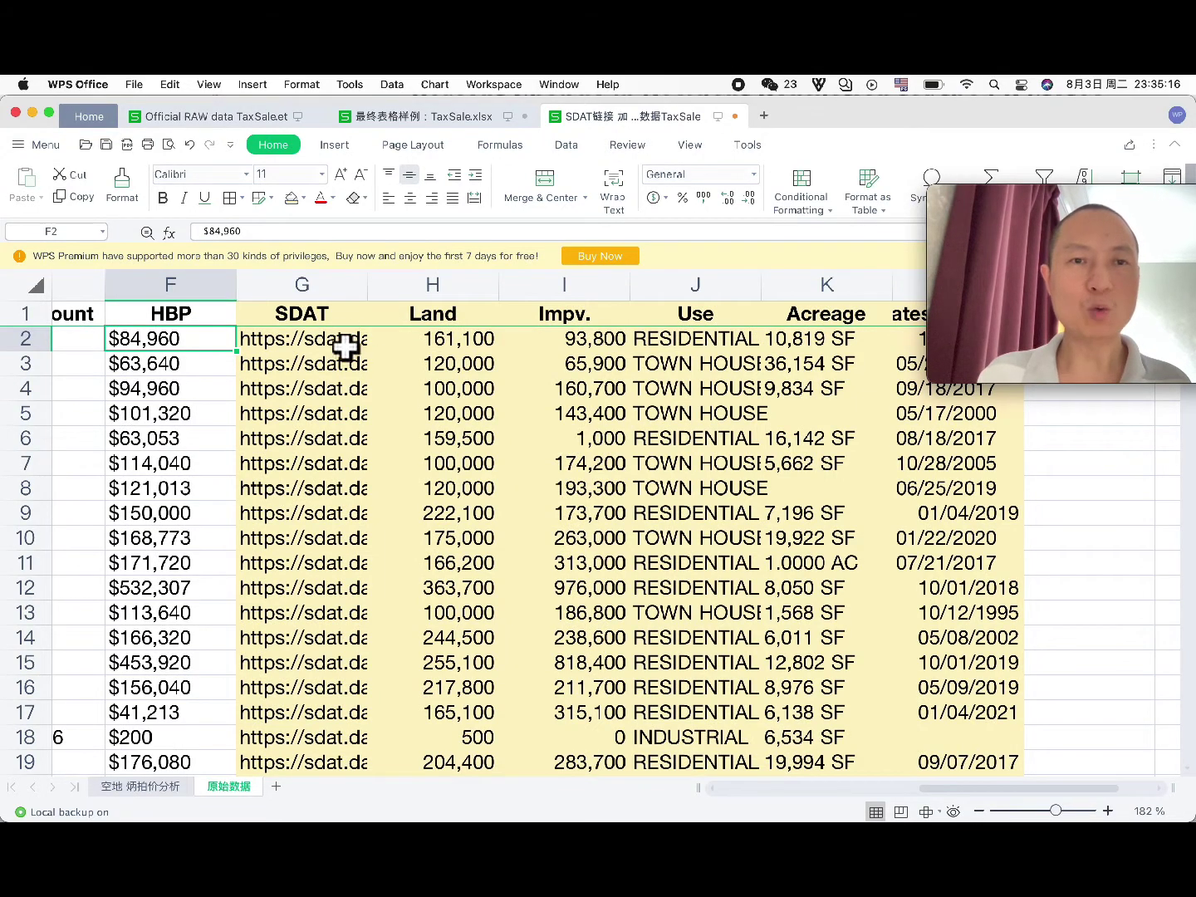
Step: Widen the SDAT column to about 33.56 (7.70 cm) to show more of the property links
scroll(348, 348, right, 2)
drag(333, 280, 512, 282)
click(395, 339)
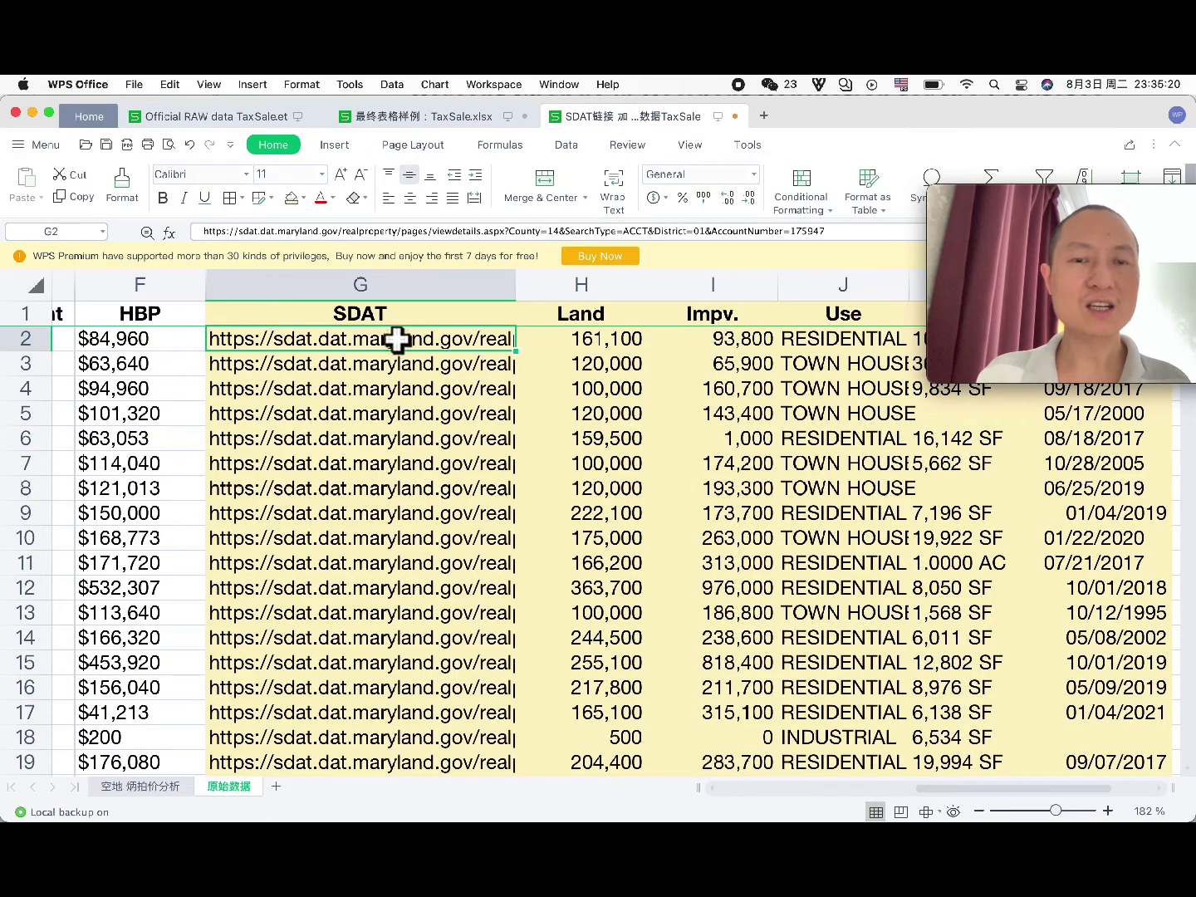
scroll(458, 339, right, 1)
scroll(459, 340, right, 1)
scroll(481, 285, left, 2)
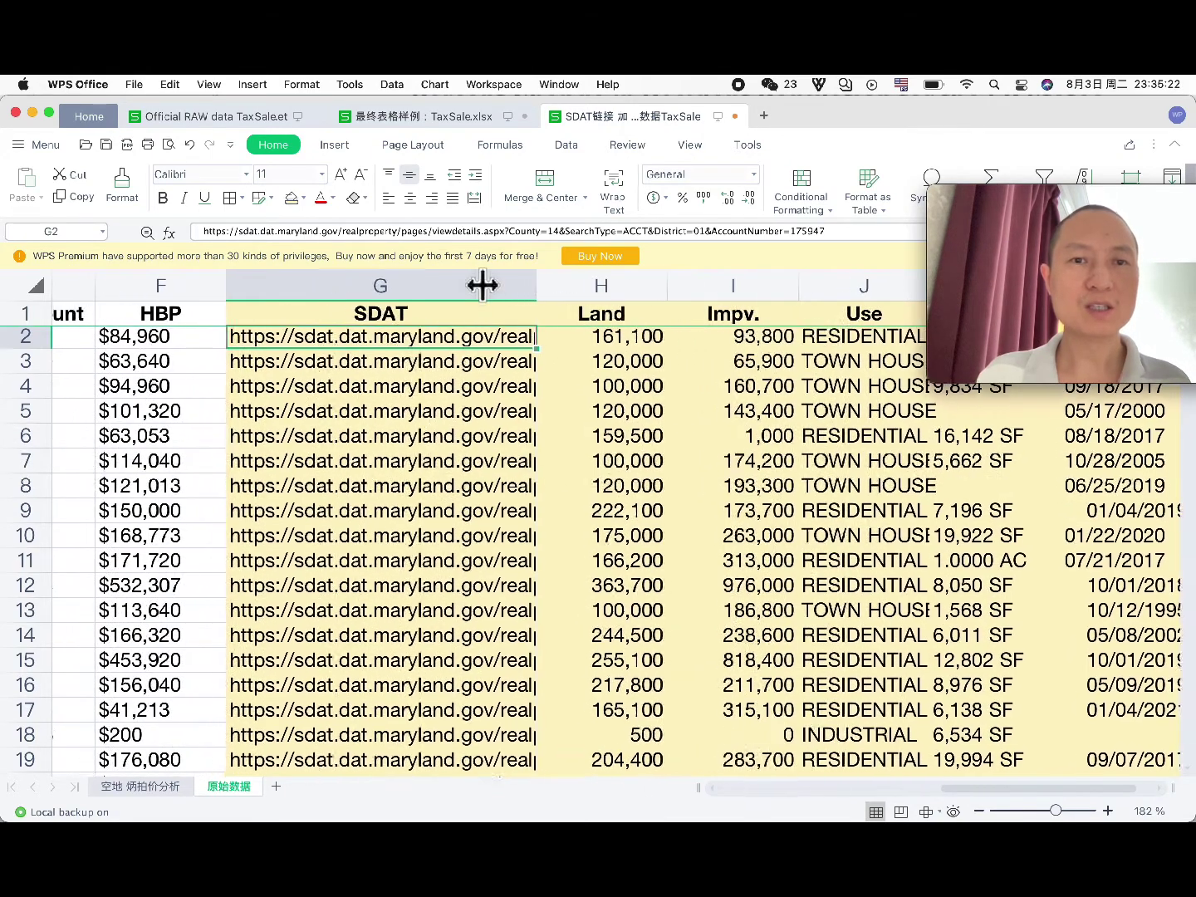
drag(526, 284, 650, 285)
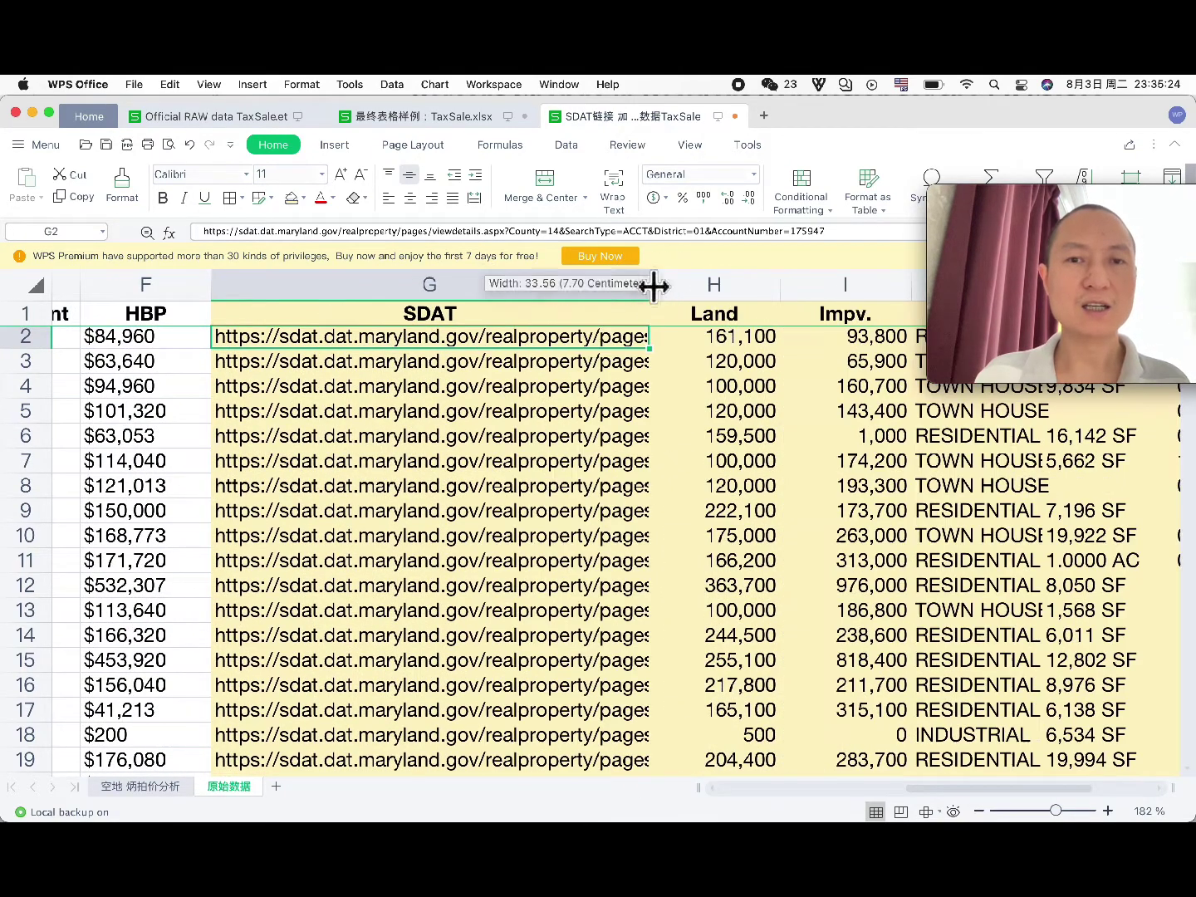
scroll(610, 340, right, 2)
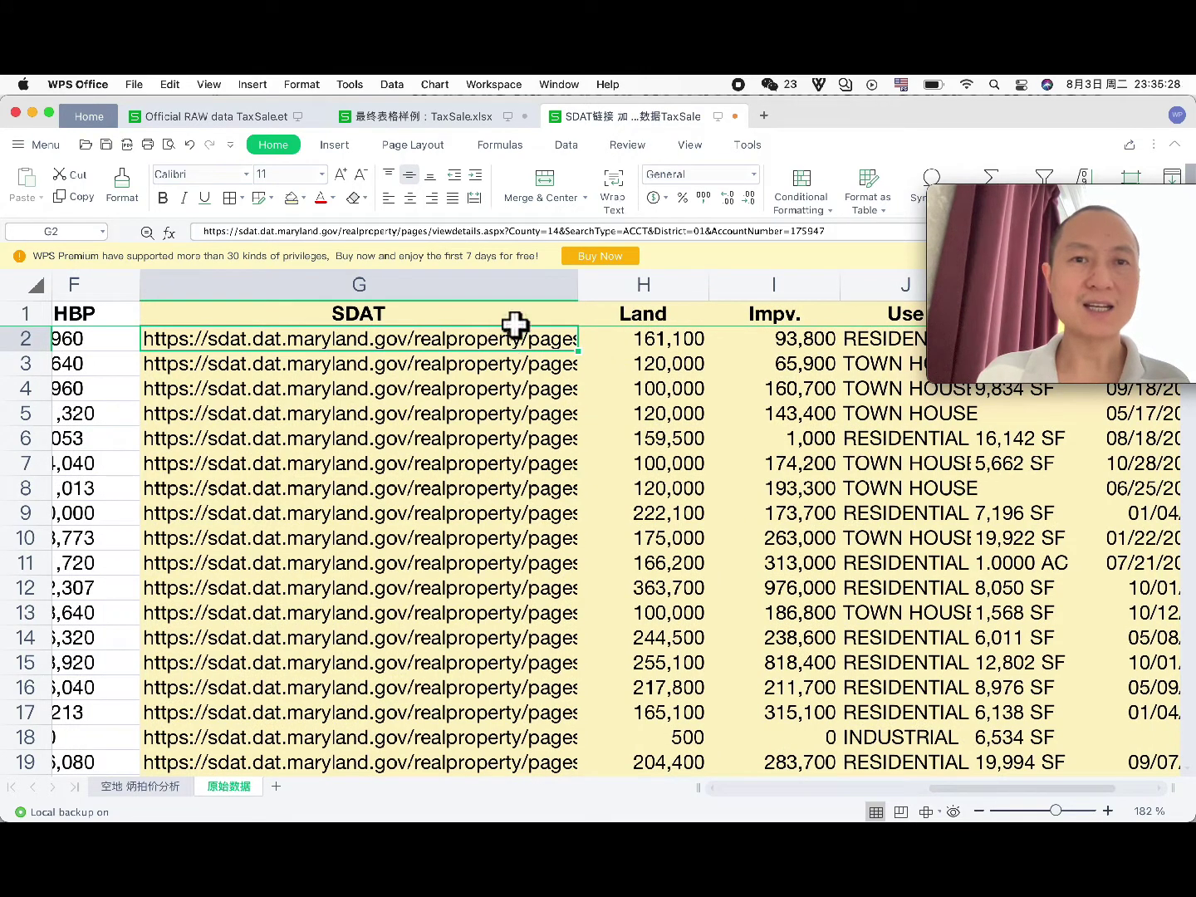
Step: Convert the SDAT address in cell G2 into a hyperlink and open its property record in the browser
click(562, 235)
key(Return)
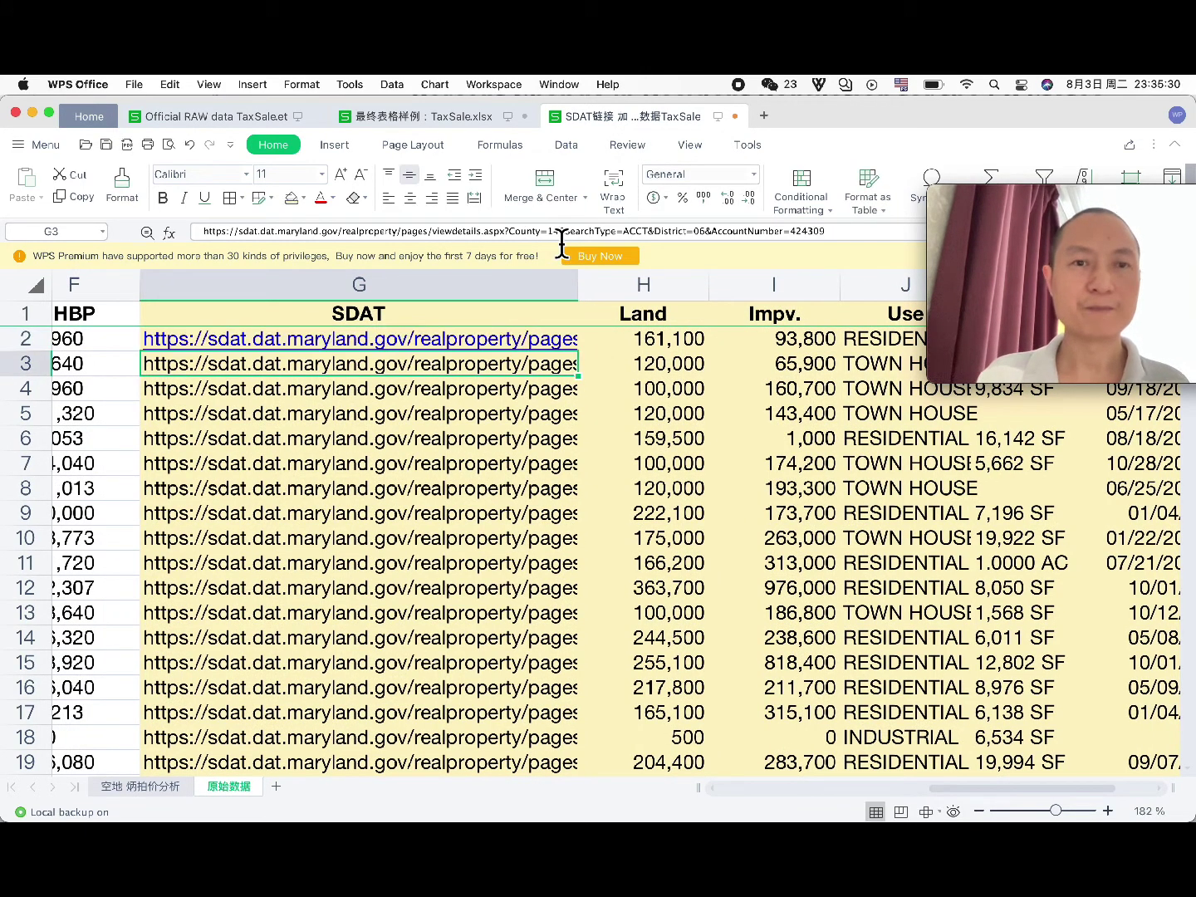
click(421, 341)
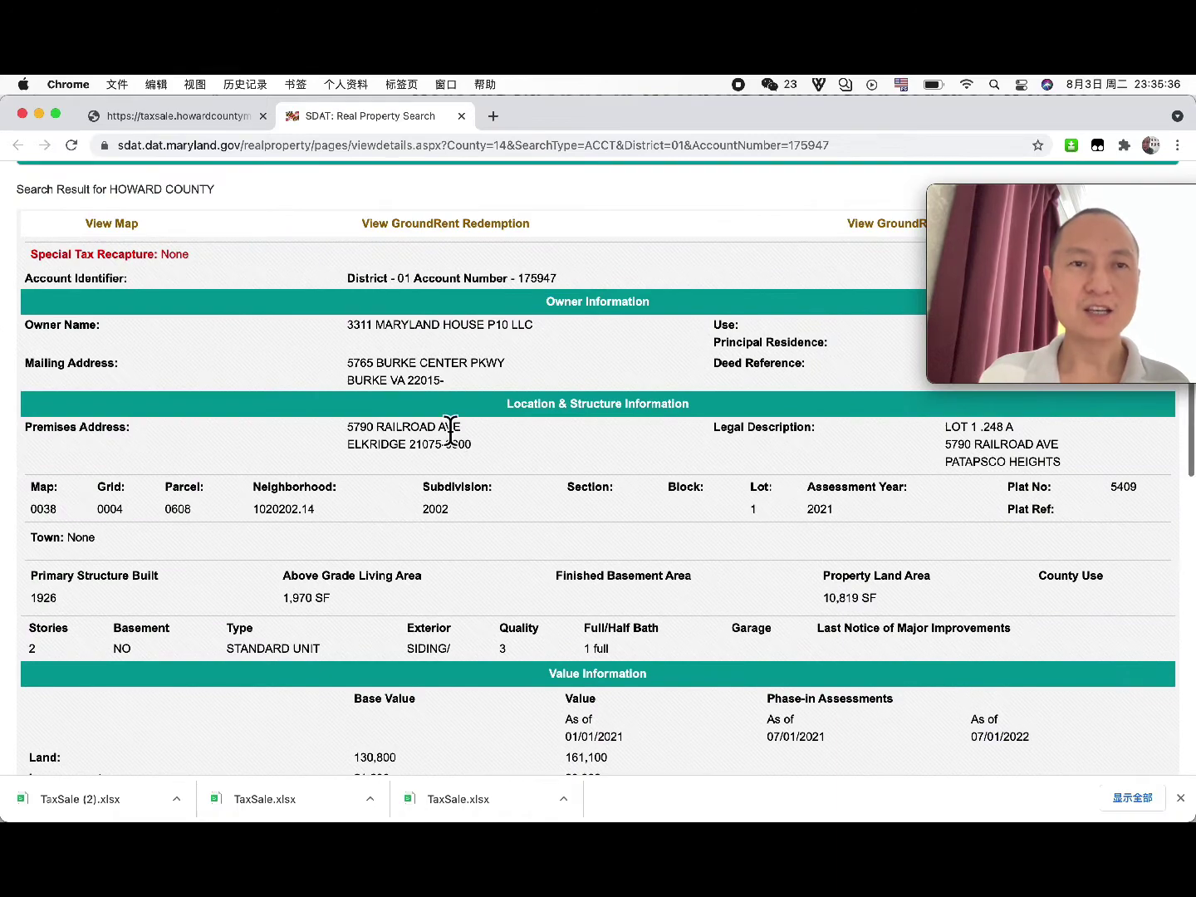
Step: Examine the structure, value, transfer and exemption information in the first property's SDAT record
scroll(450, 429, down, 8)
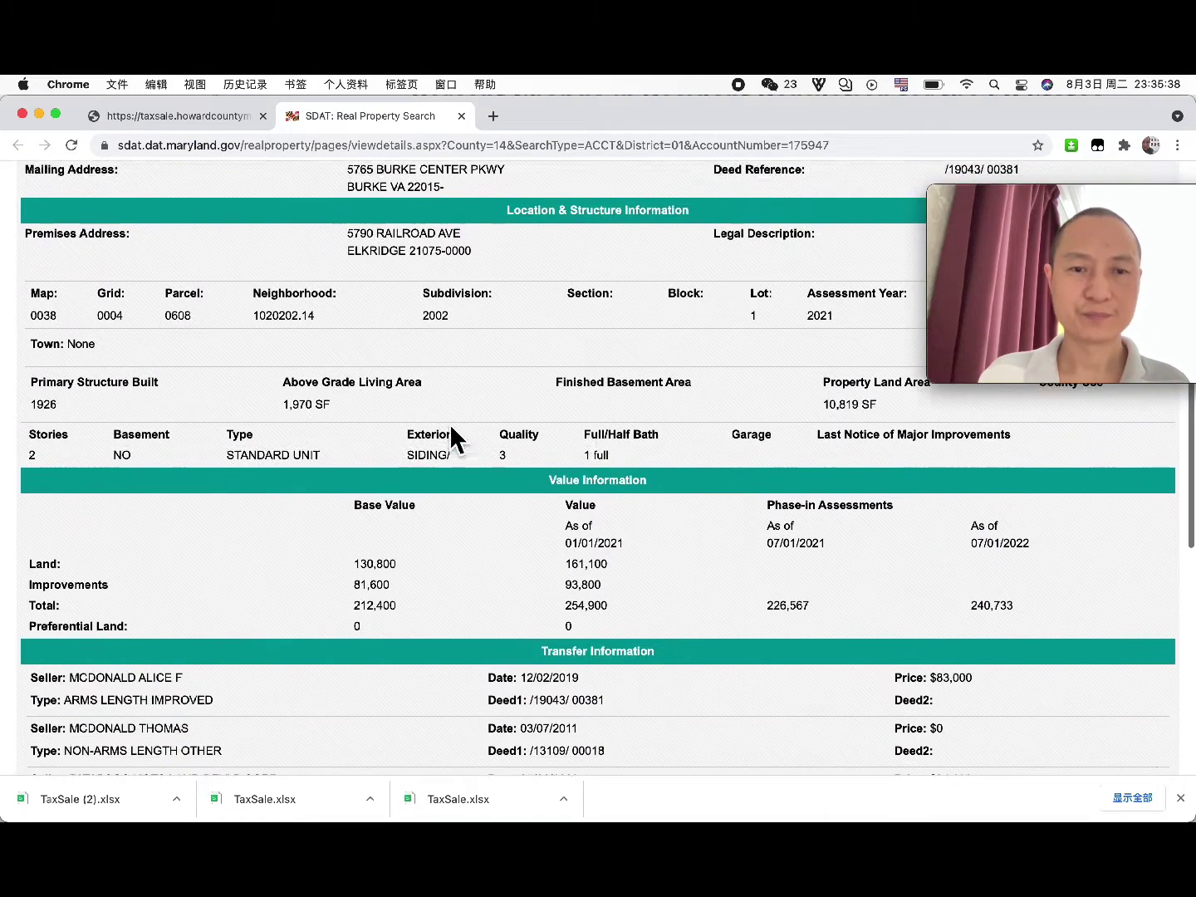
scroll(451, 430, down, 5)
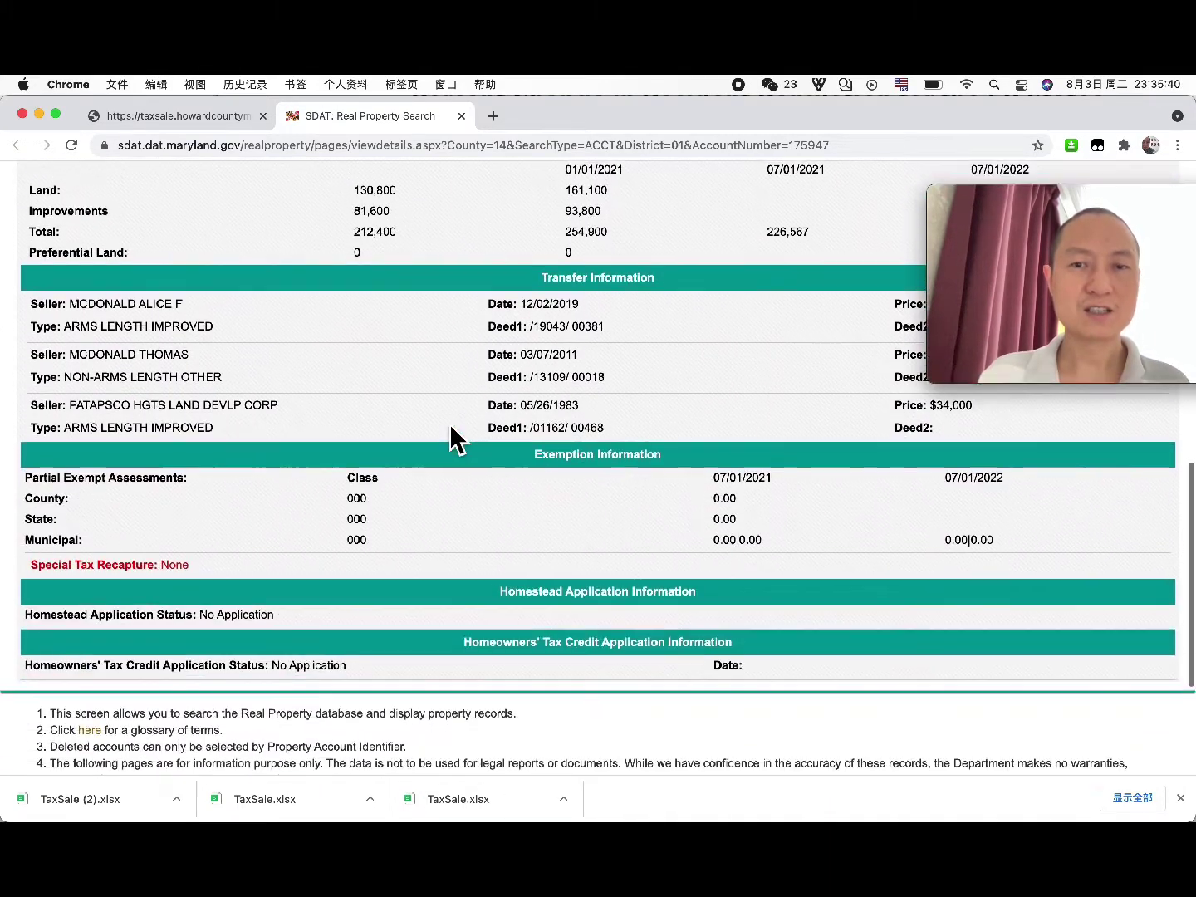
scroll(451, 430, up, 20)
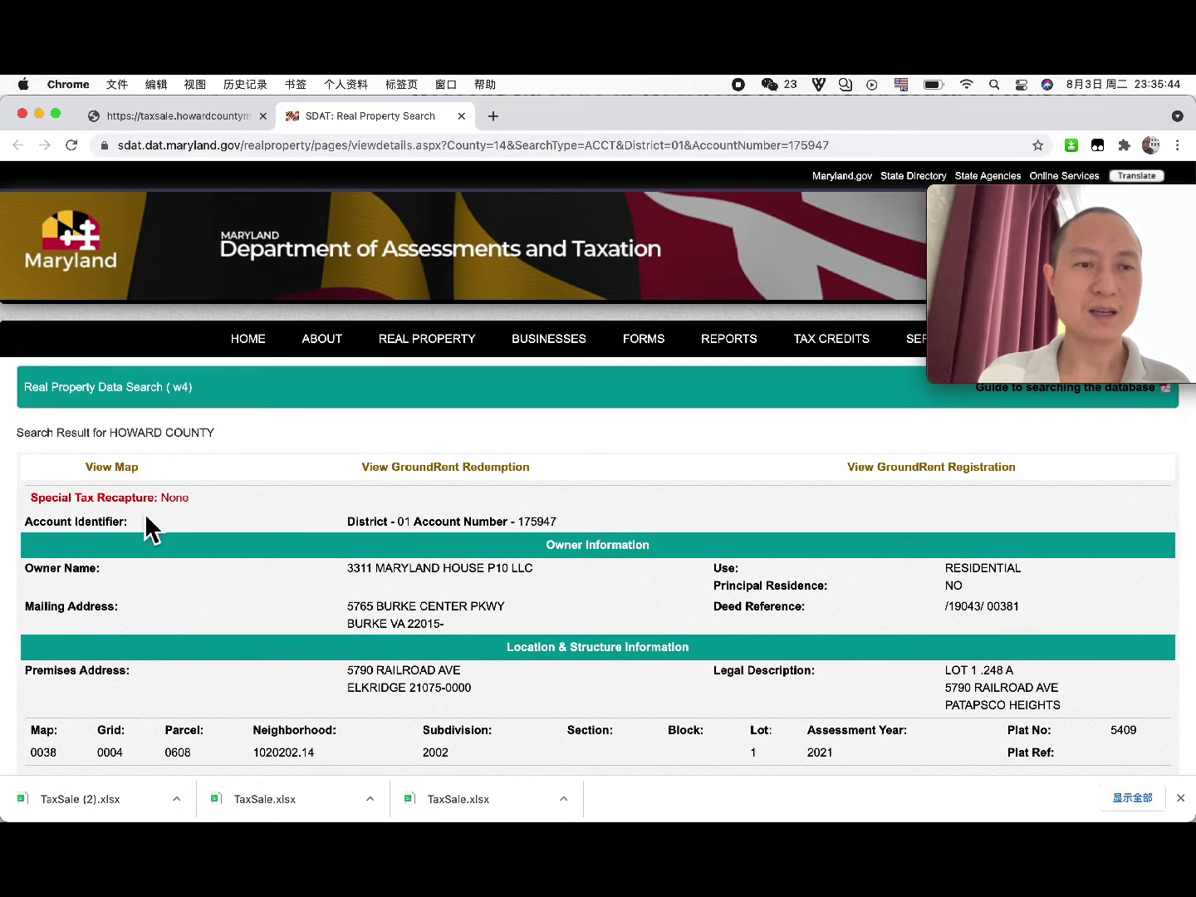
Step: View the property's parcel map, zoom it out to show the surrounding lots, and return to the SDAT record
click(115, 468)
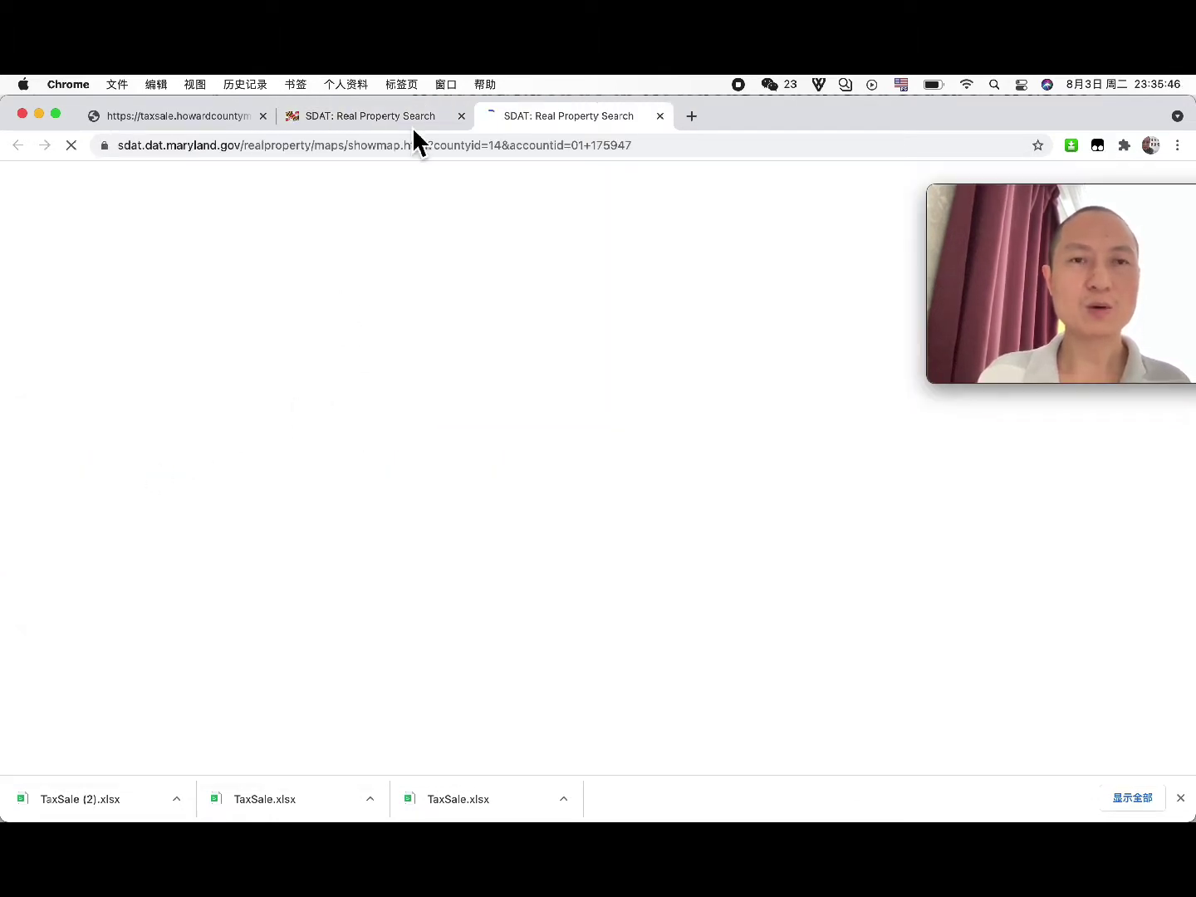
scroll(544, 658, down, 2)
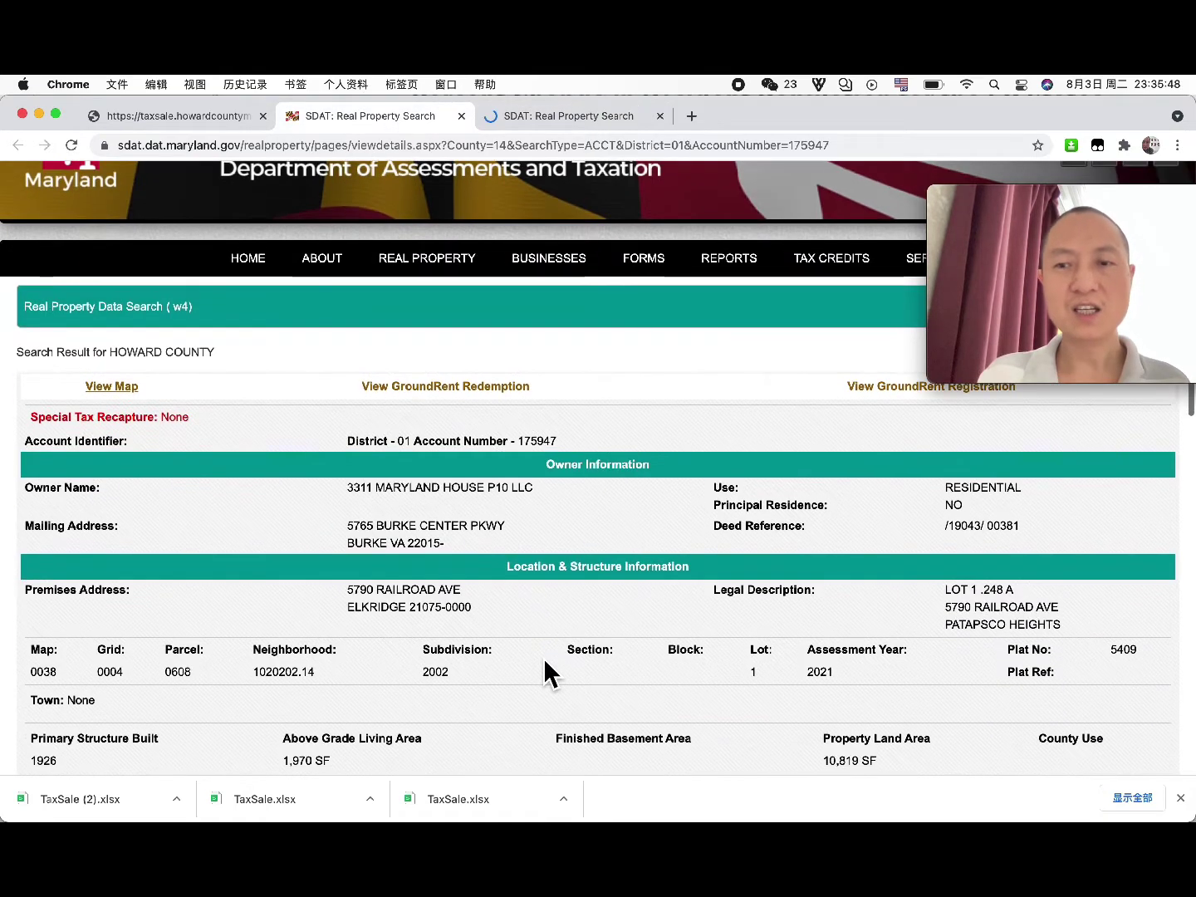
scroll(543, 657, up, 2)
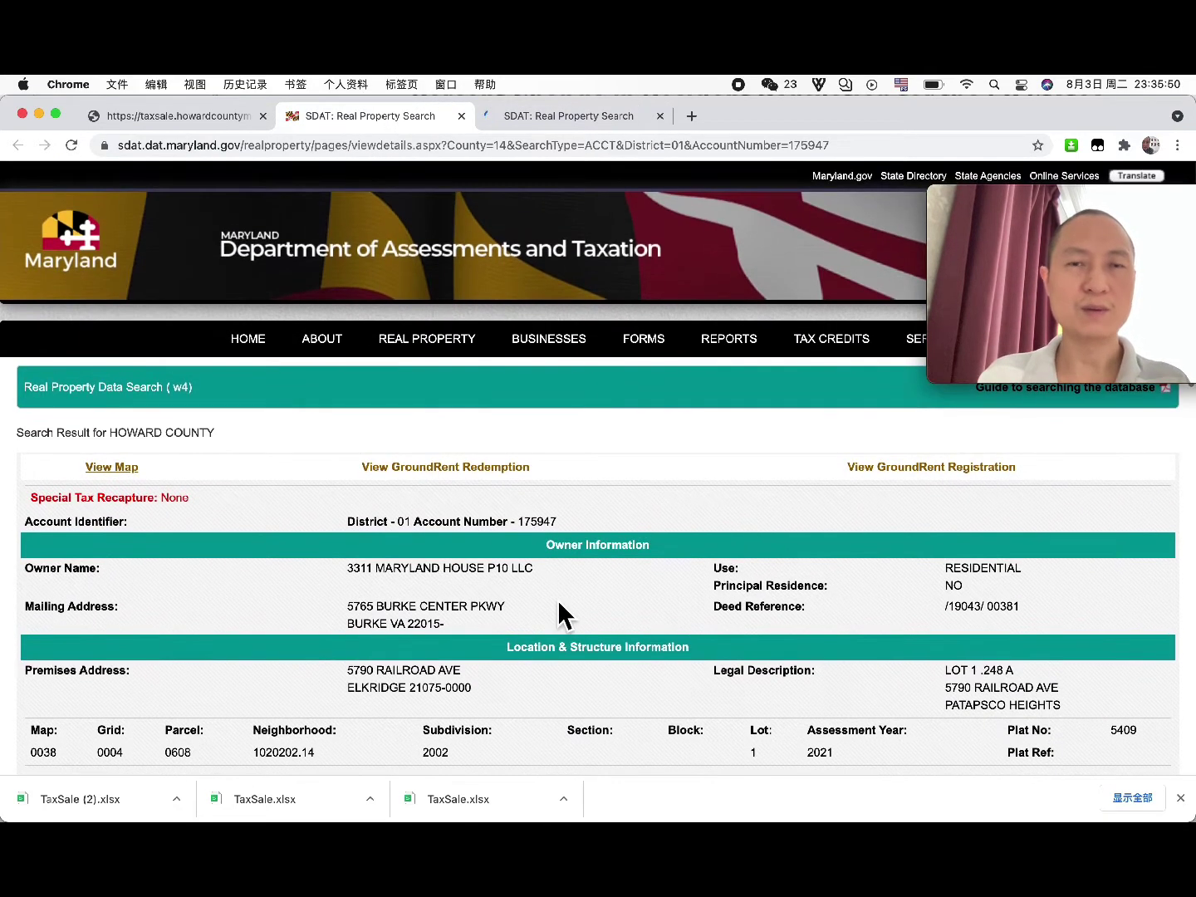
click(560, 123)
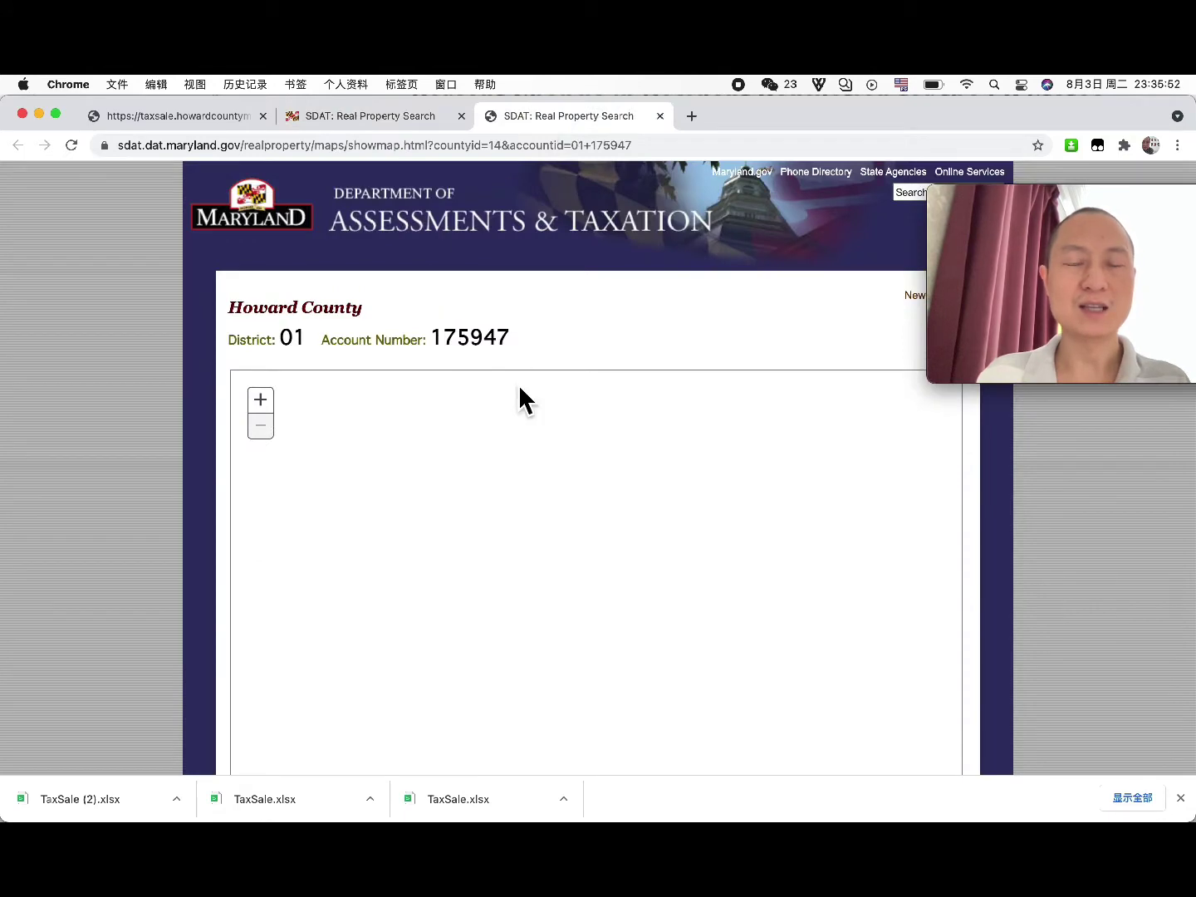
scroll(195, 512, down, 3)
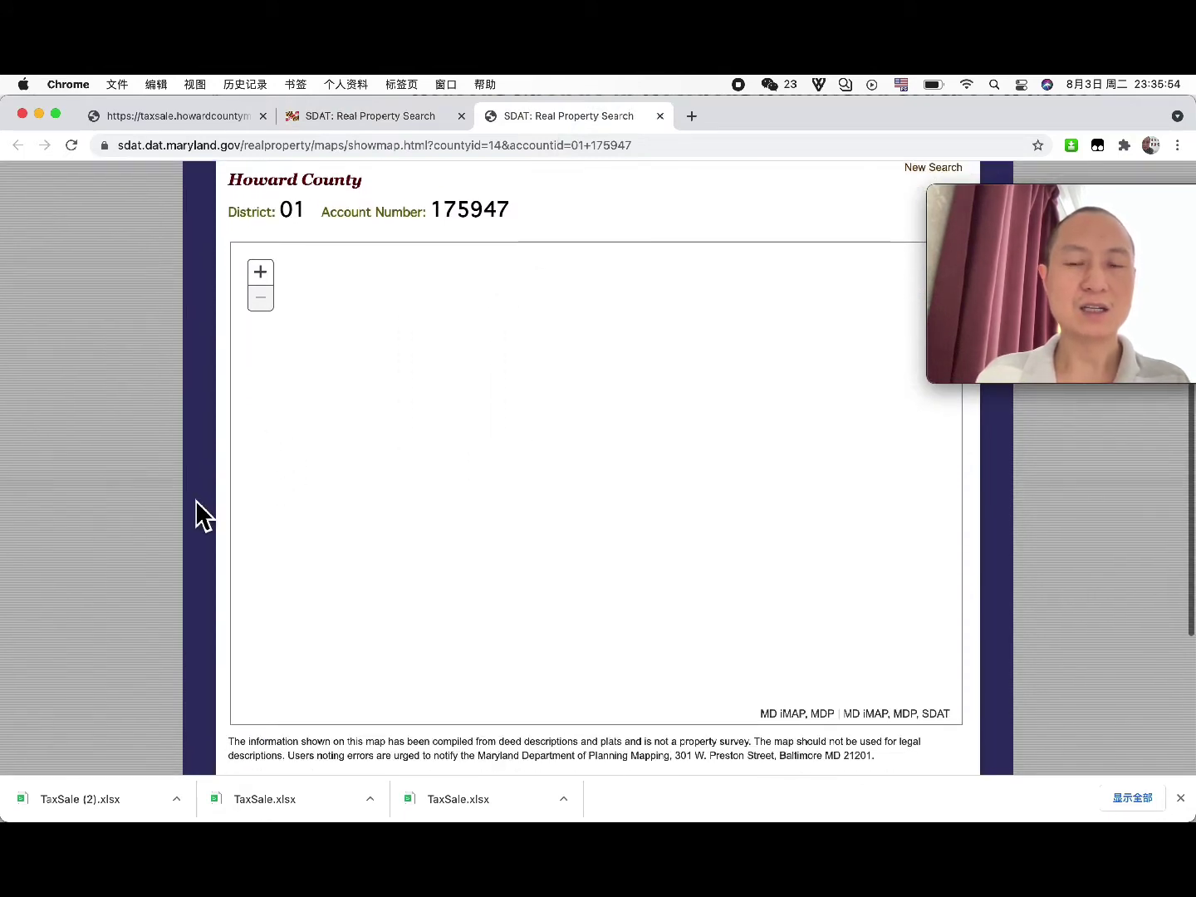
click(258, 299)
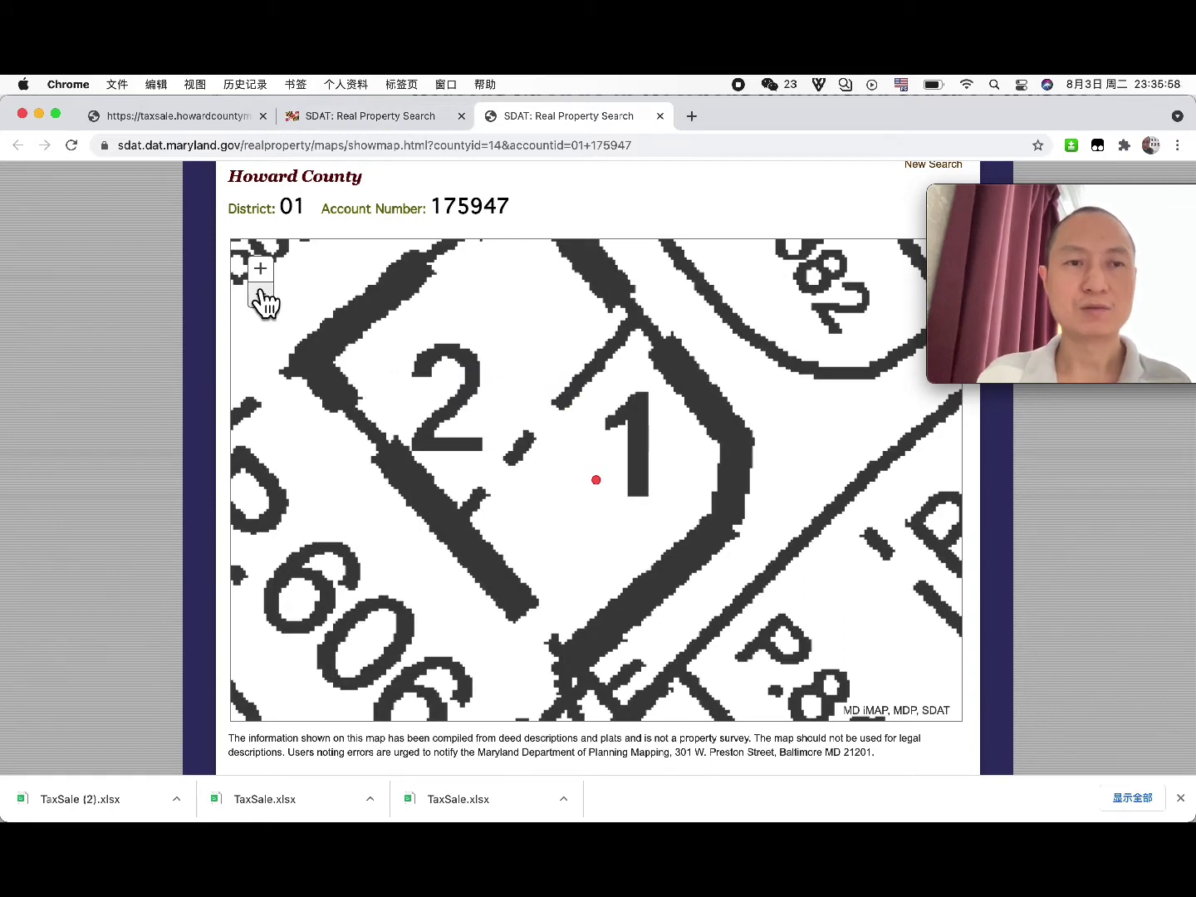
click(258, 299)
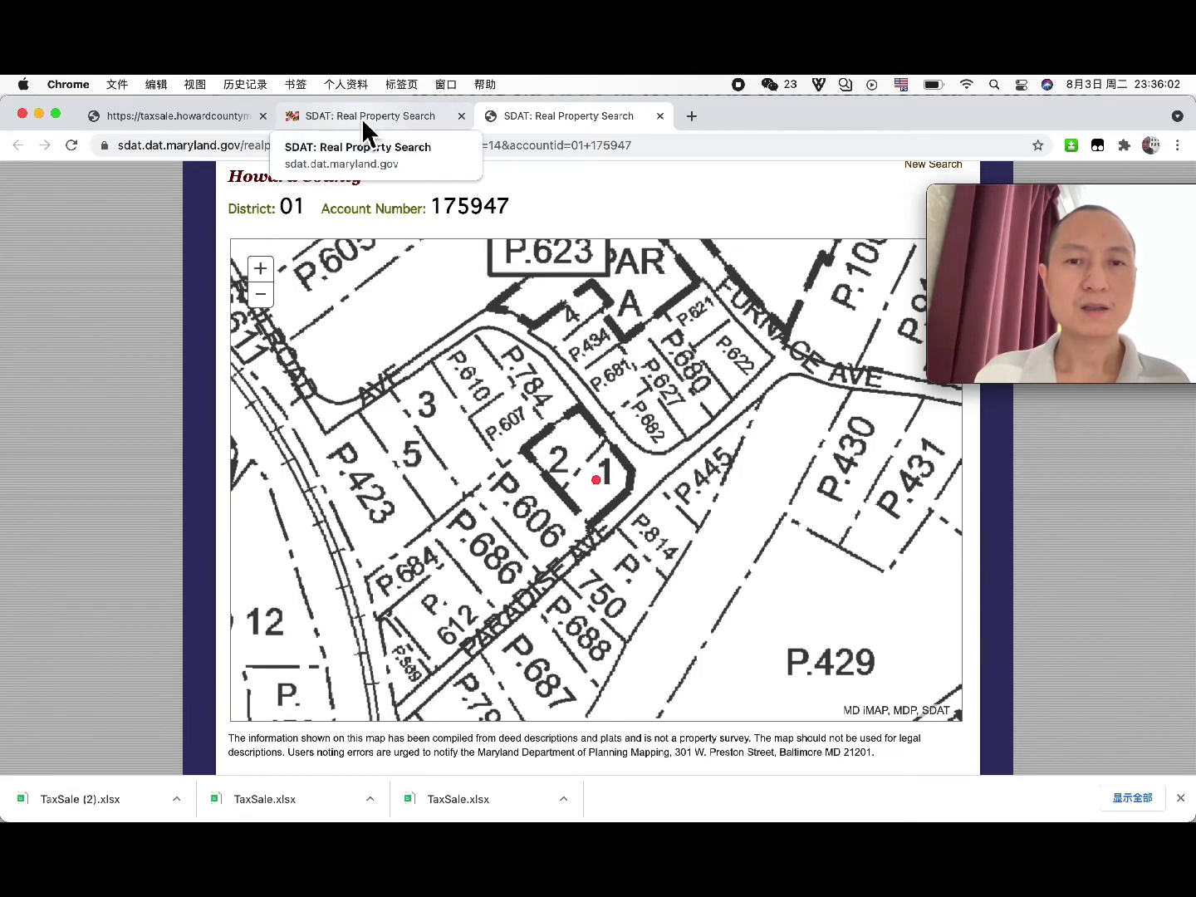
click(362, 117)
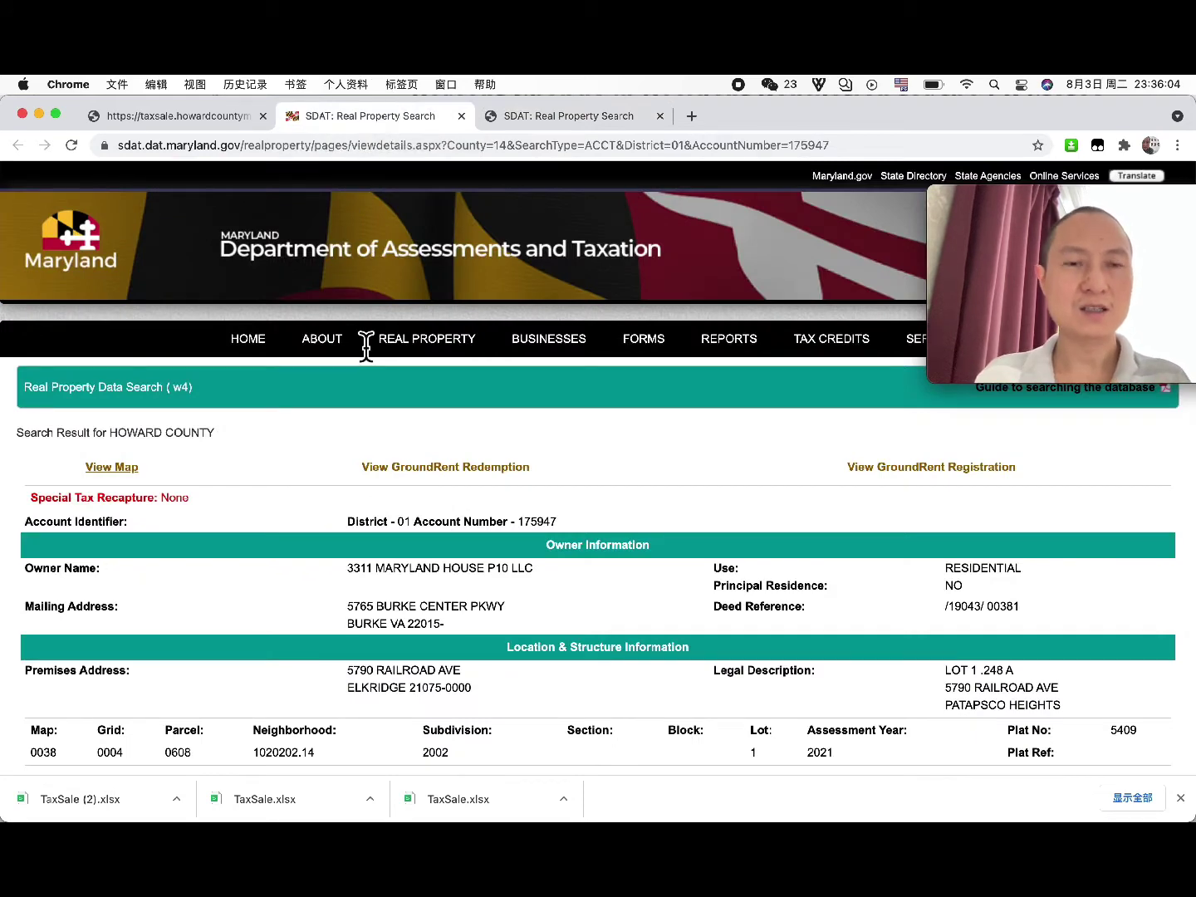
Step: Switch to the WPS Office workbook and examine the SDAT, Land and Impv. columns for the first property
key(super+Tab)
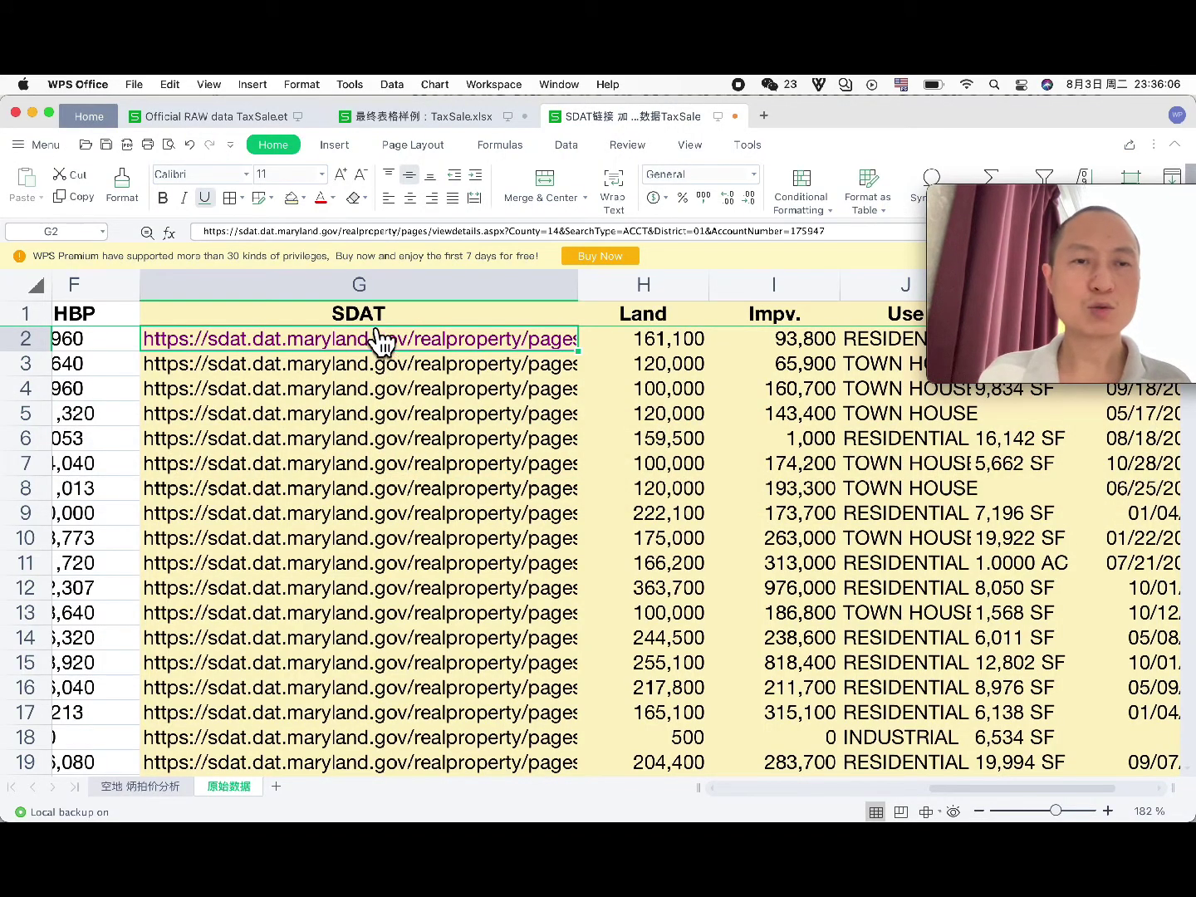
click(363, 313)
scroll(452, 340, right, 1)
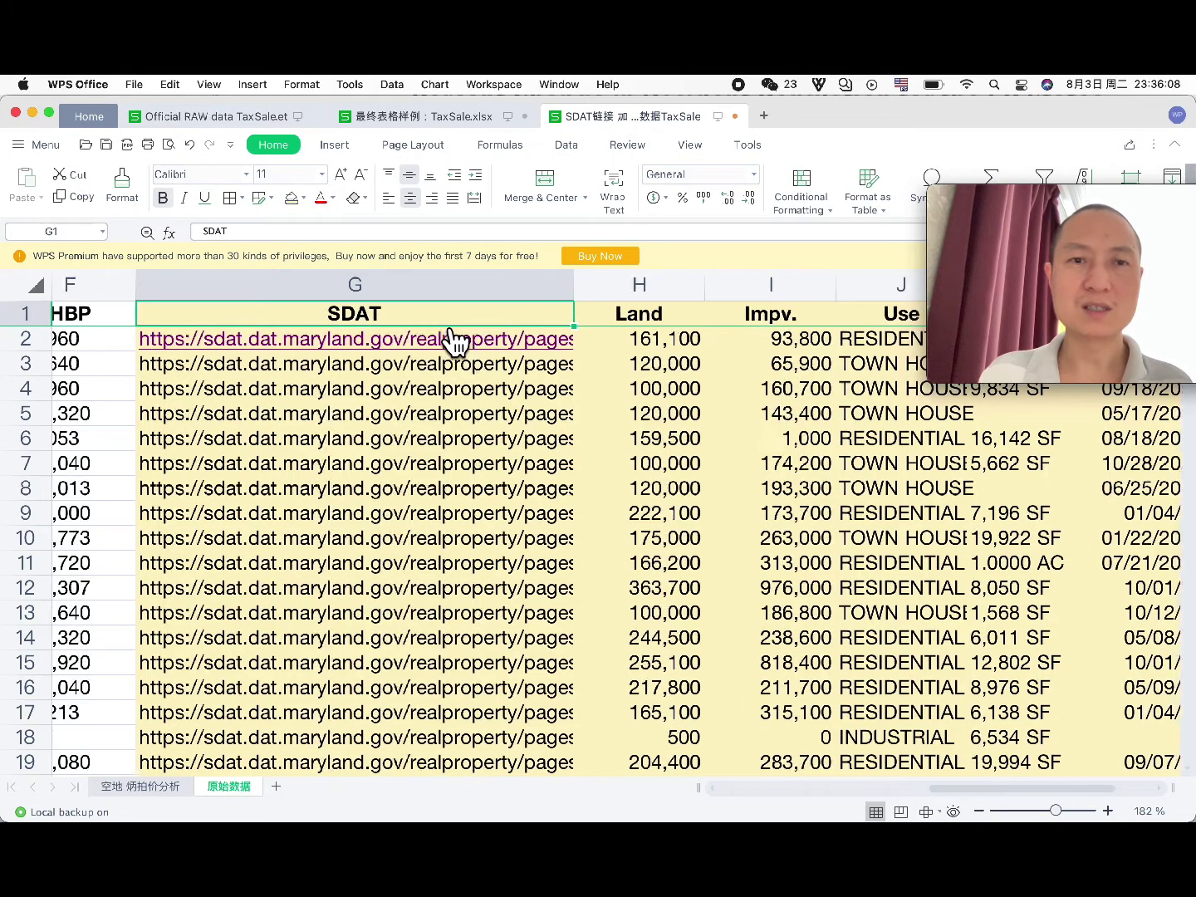
scroll(451, 341, right, 3)
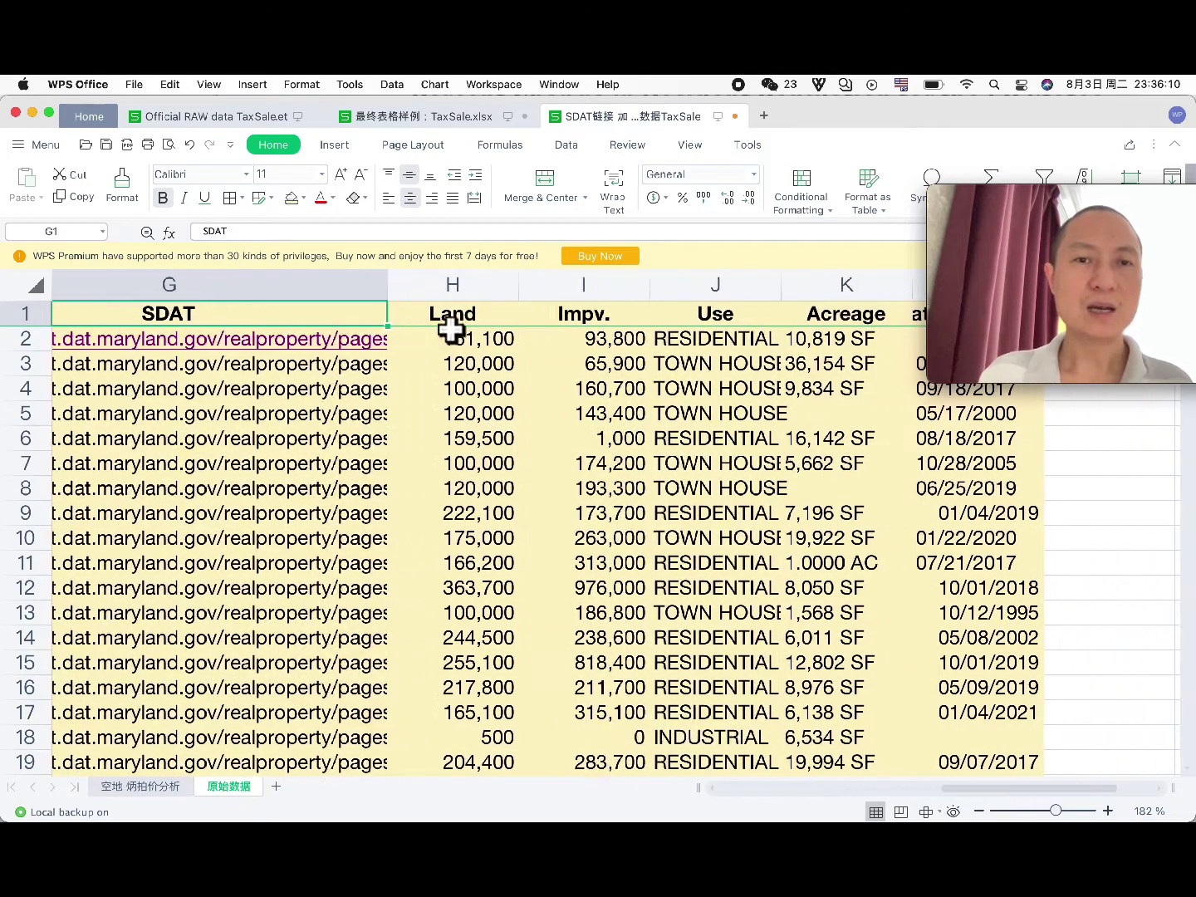
click(450, 333)
click(460, 315)
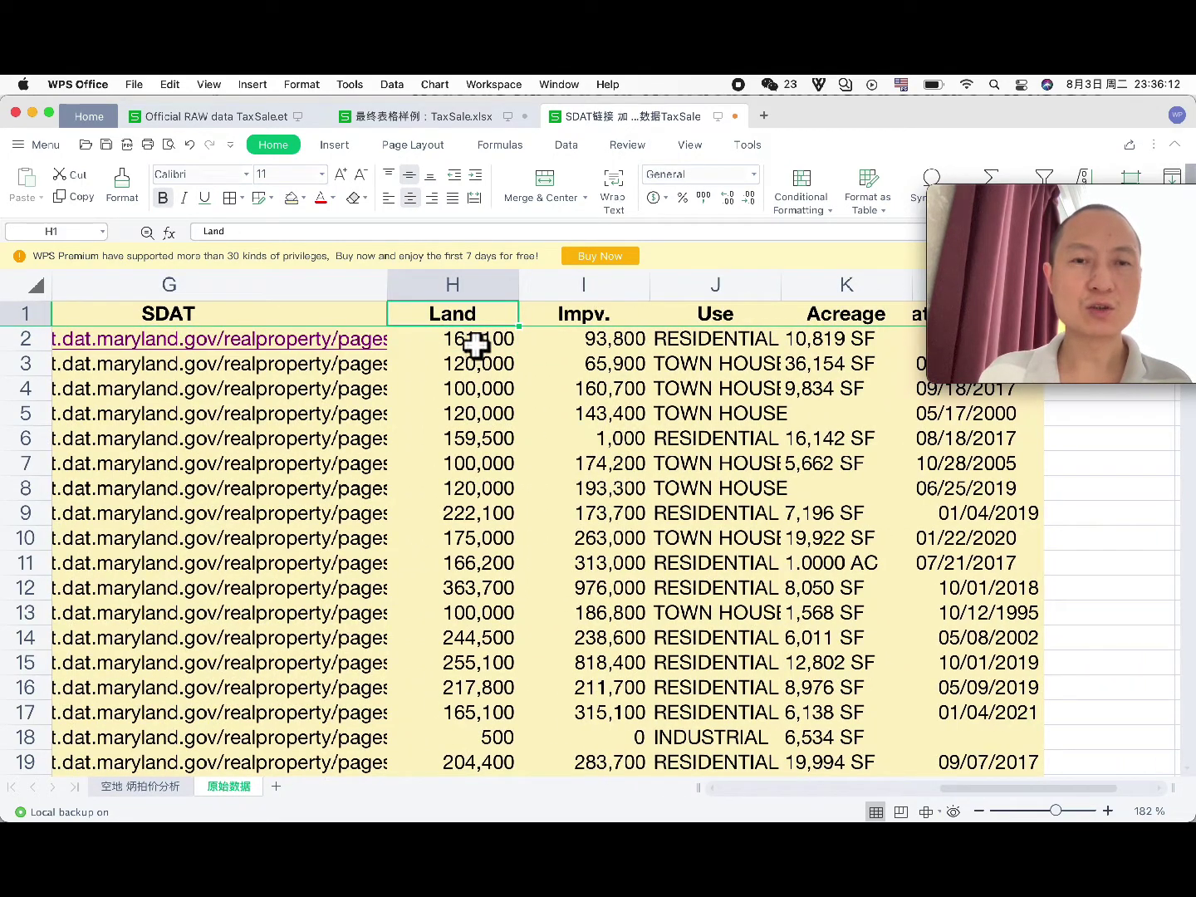
click(475, 340)
scroll(475, 344, right, 1)
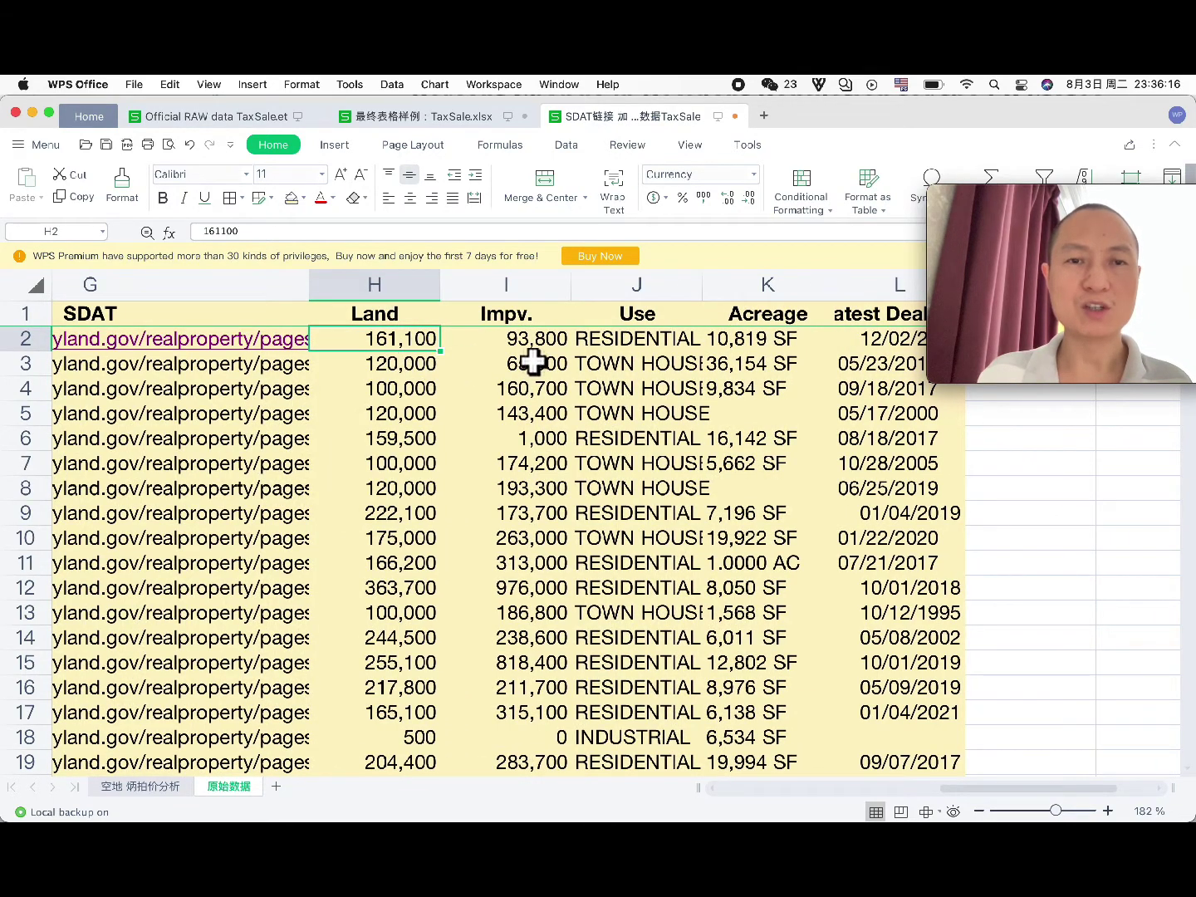
scroll(535, 360, right, 1)
click(476, 318)
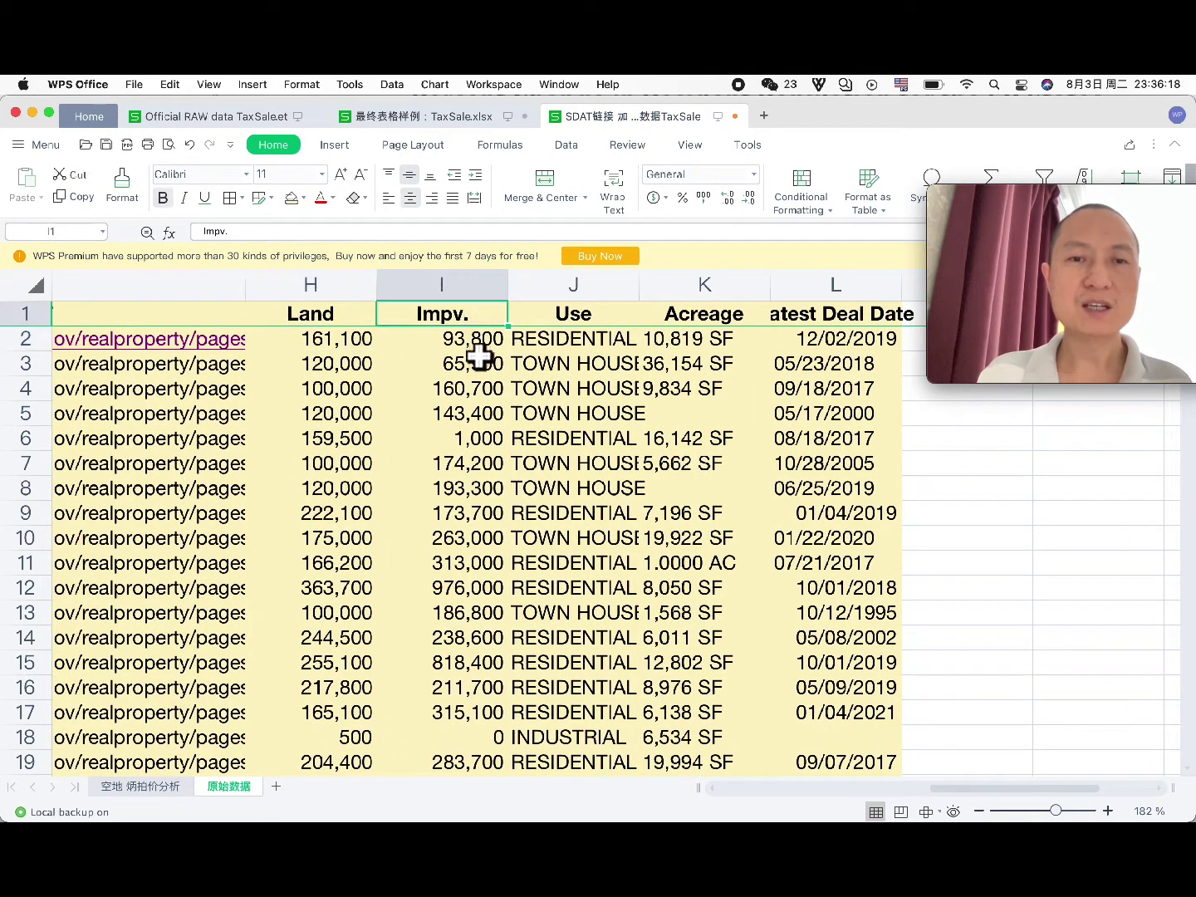
click(476, 342)
scroll(477, 344, right, 1)
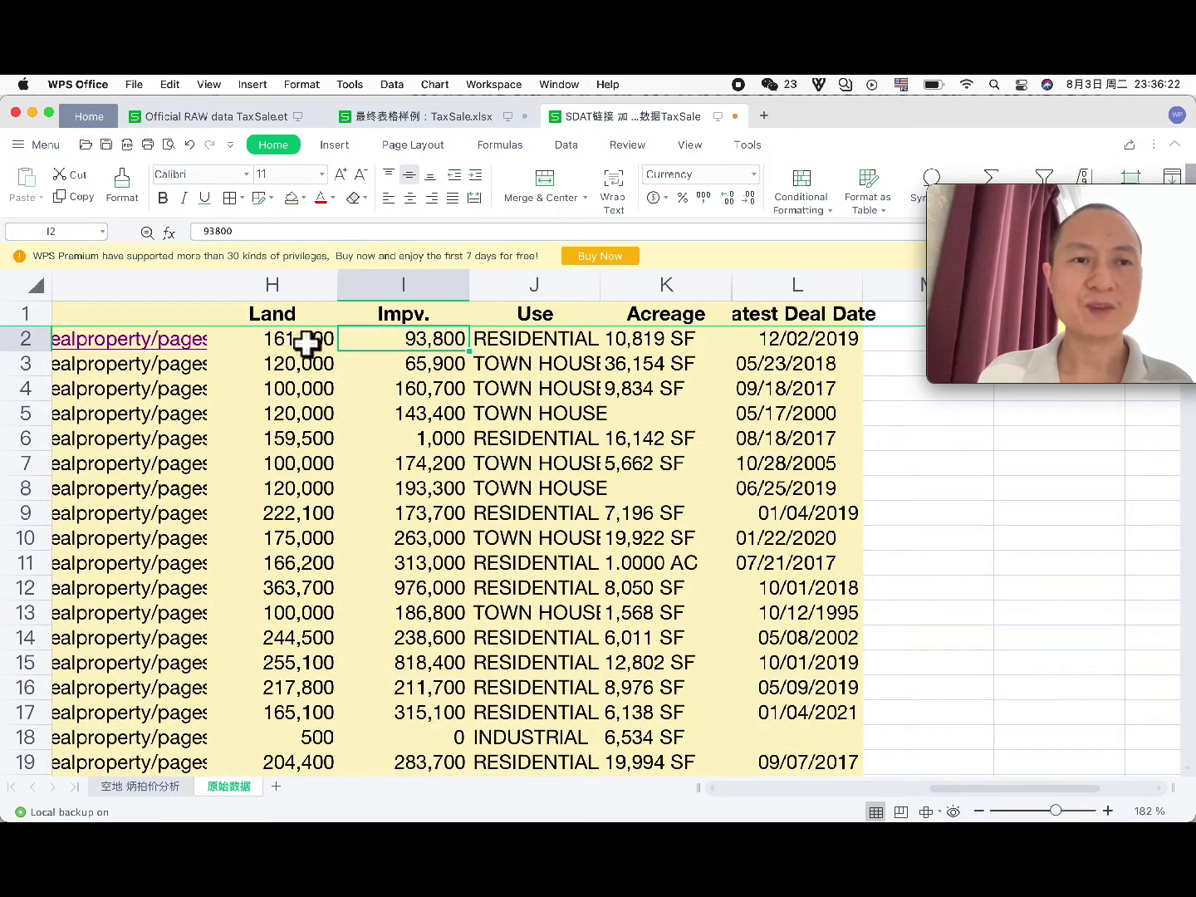
click(302, 316)
click(301, 339)
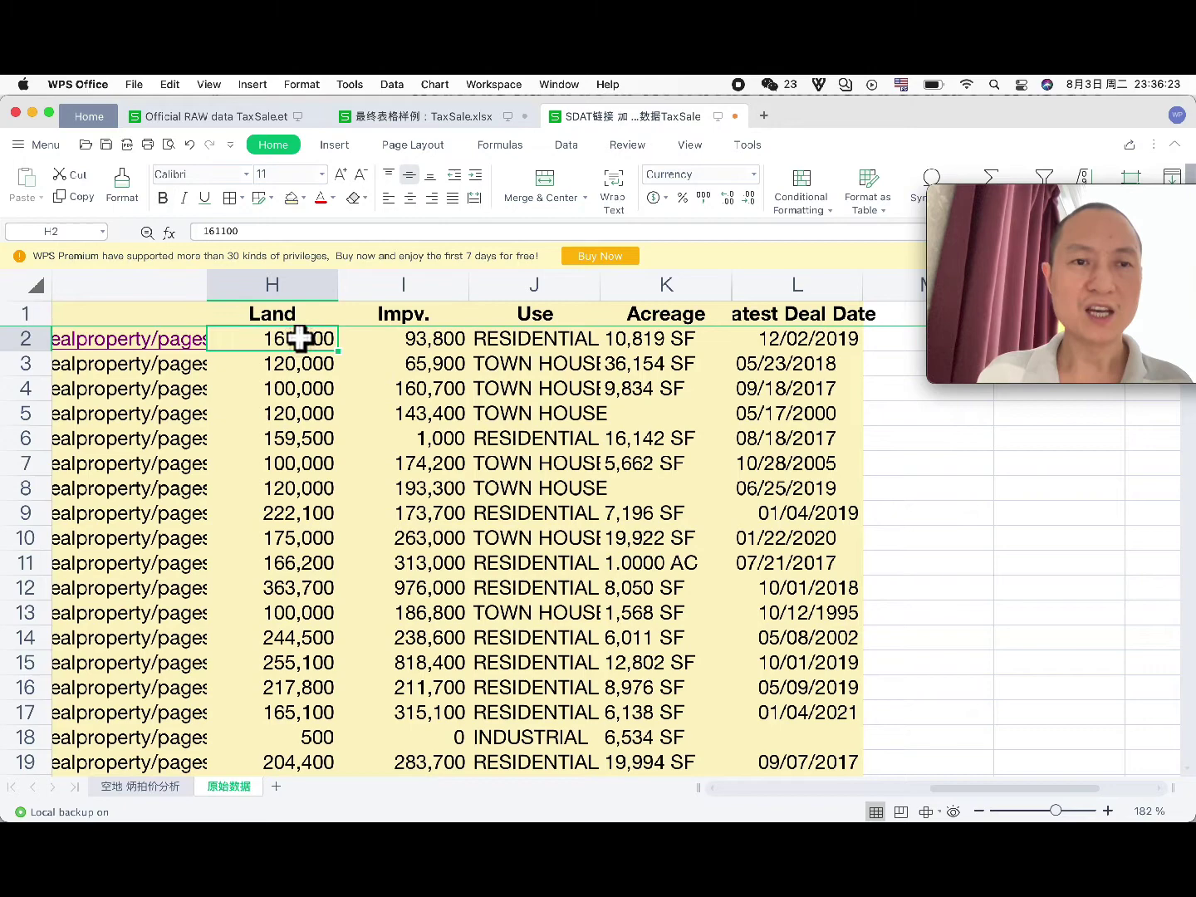
click(423, 337)
Step: Fit the width of the Use column to its contents
scroll(423, 336, right, 2)
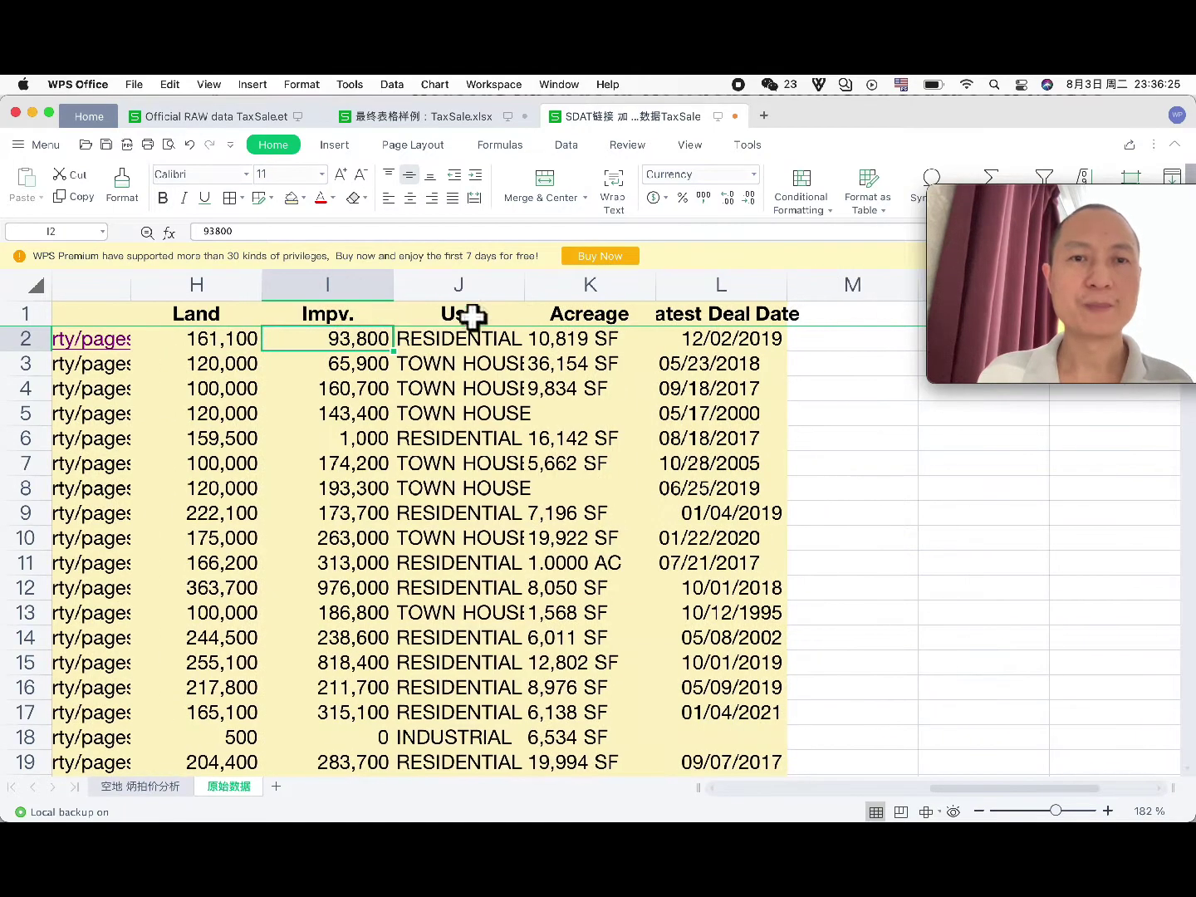
double_click(525, 284)
scroll(523, 333, right, 2)
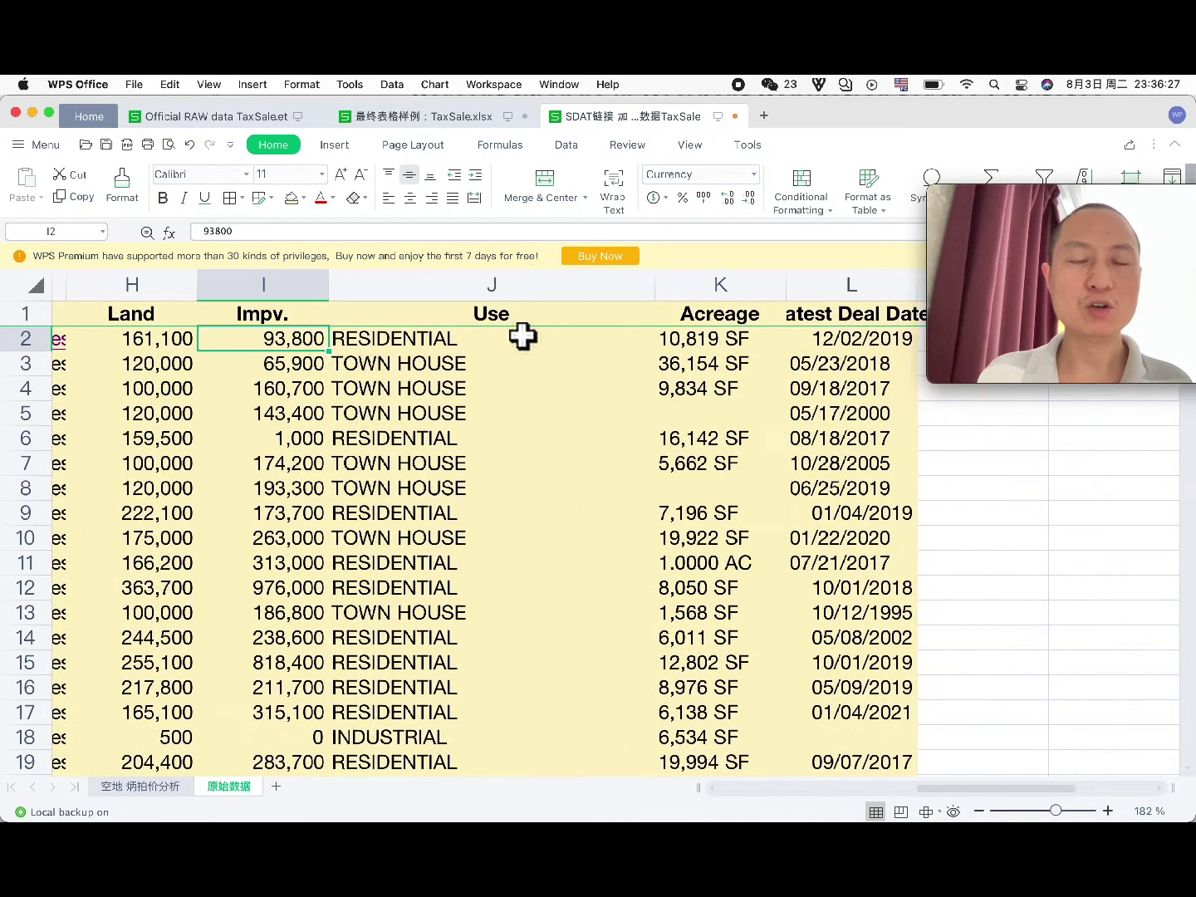
Step: Examine the different property categories listed in the Use column, from row 2 down to the commercial property in row 26
click(441, 348)
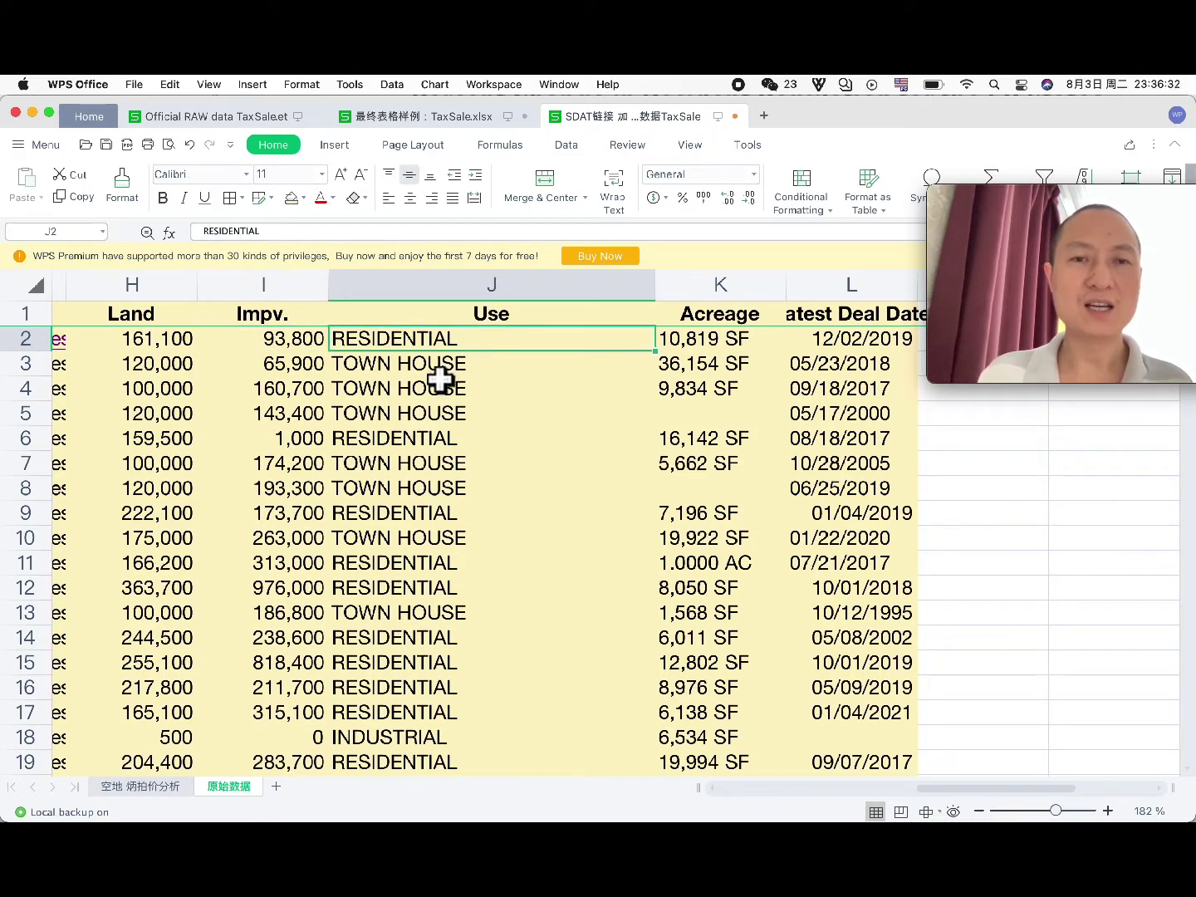
click(440, 380)
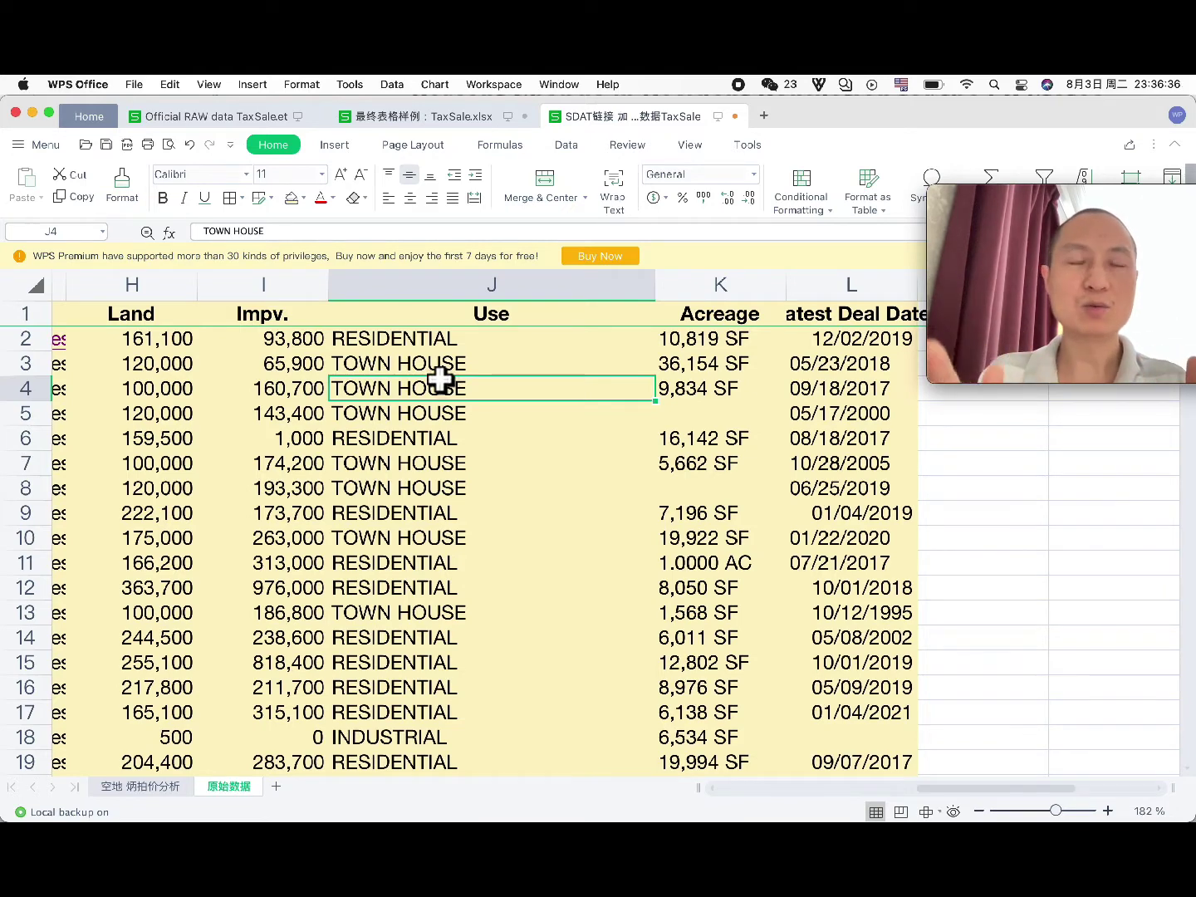
click(436, 471)
scroll(427, 586, down, 4)
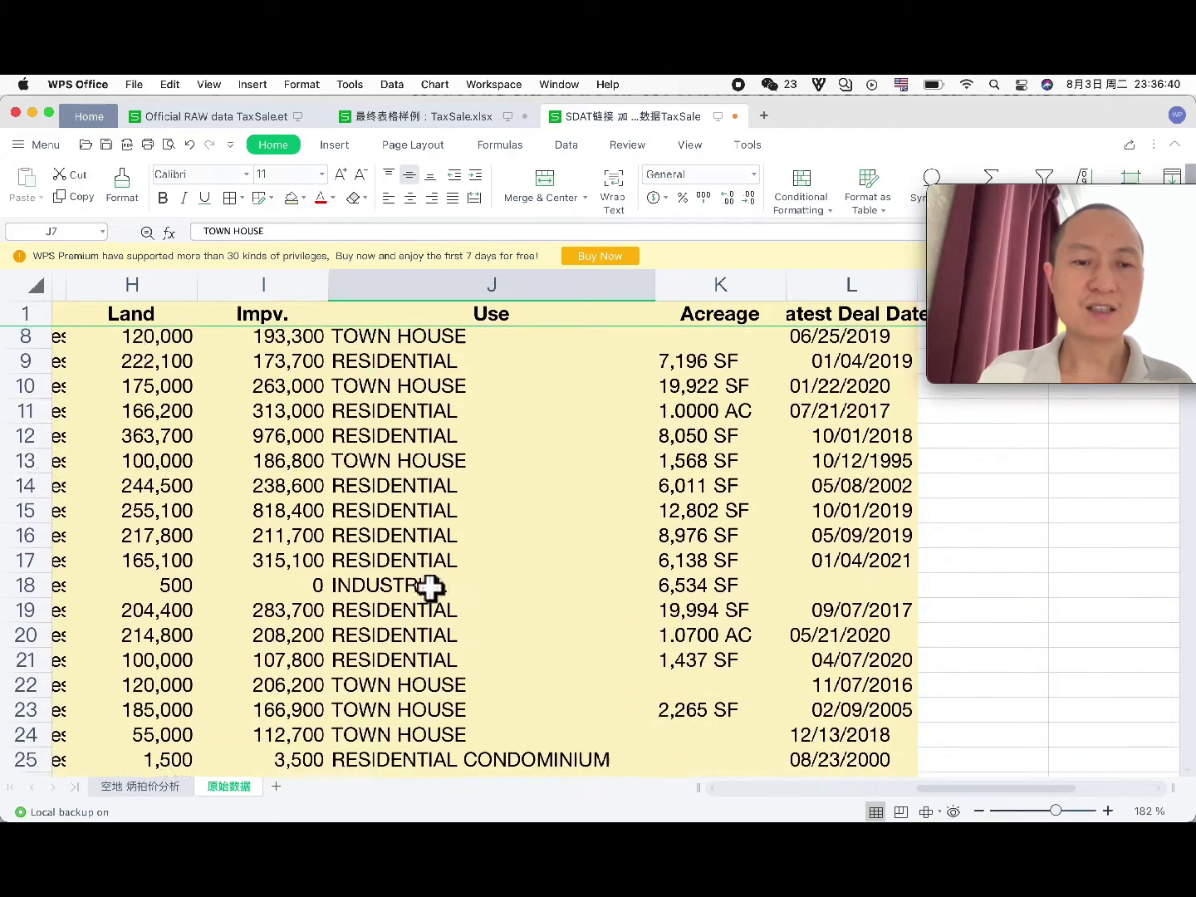
click(427, 537)
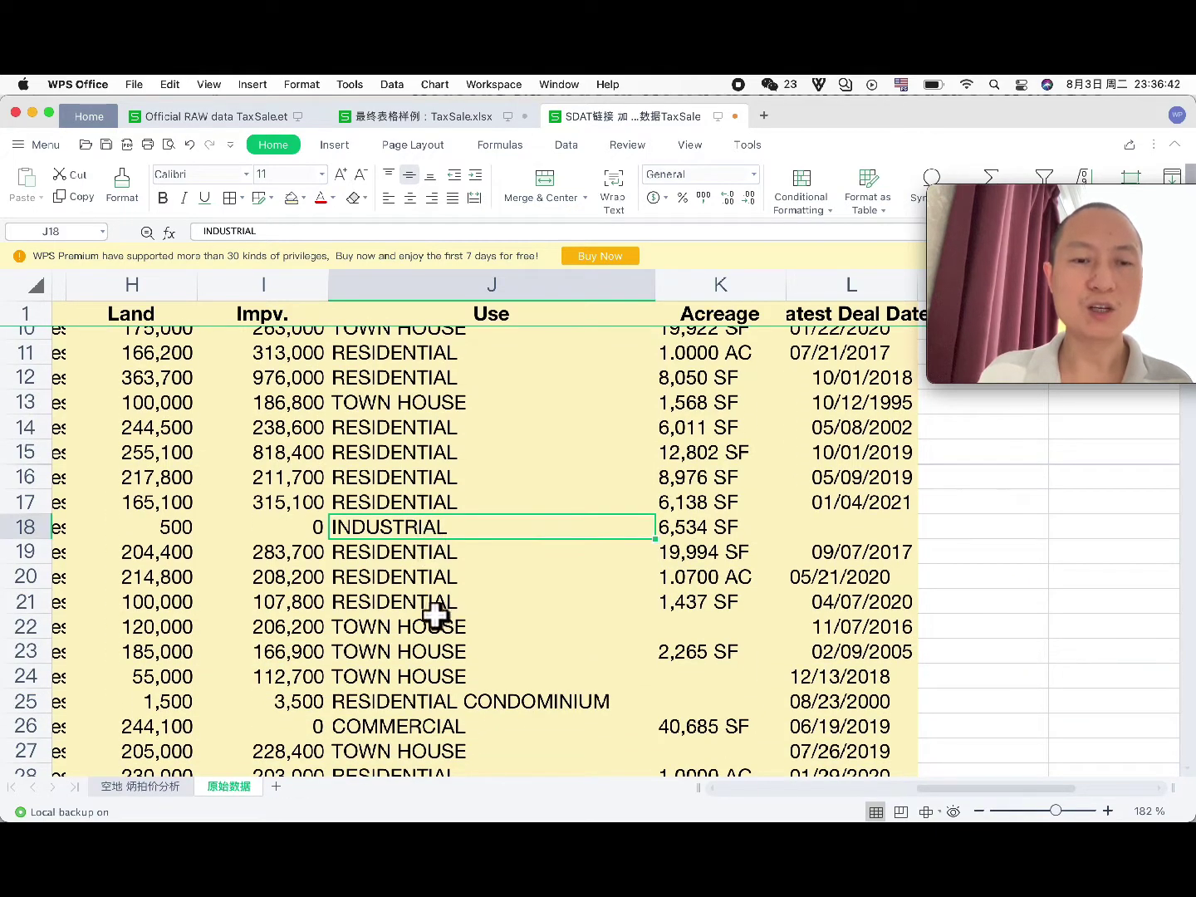
scroll(432, 612, down, 2)
click(434, 586)
click(435, 641)
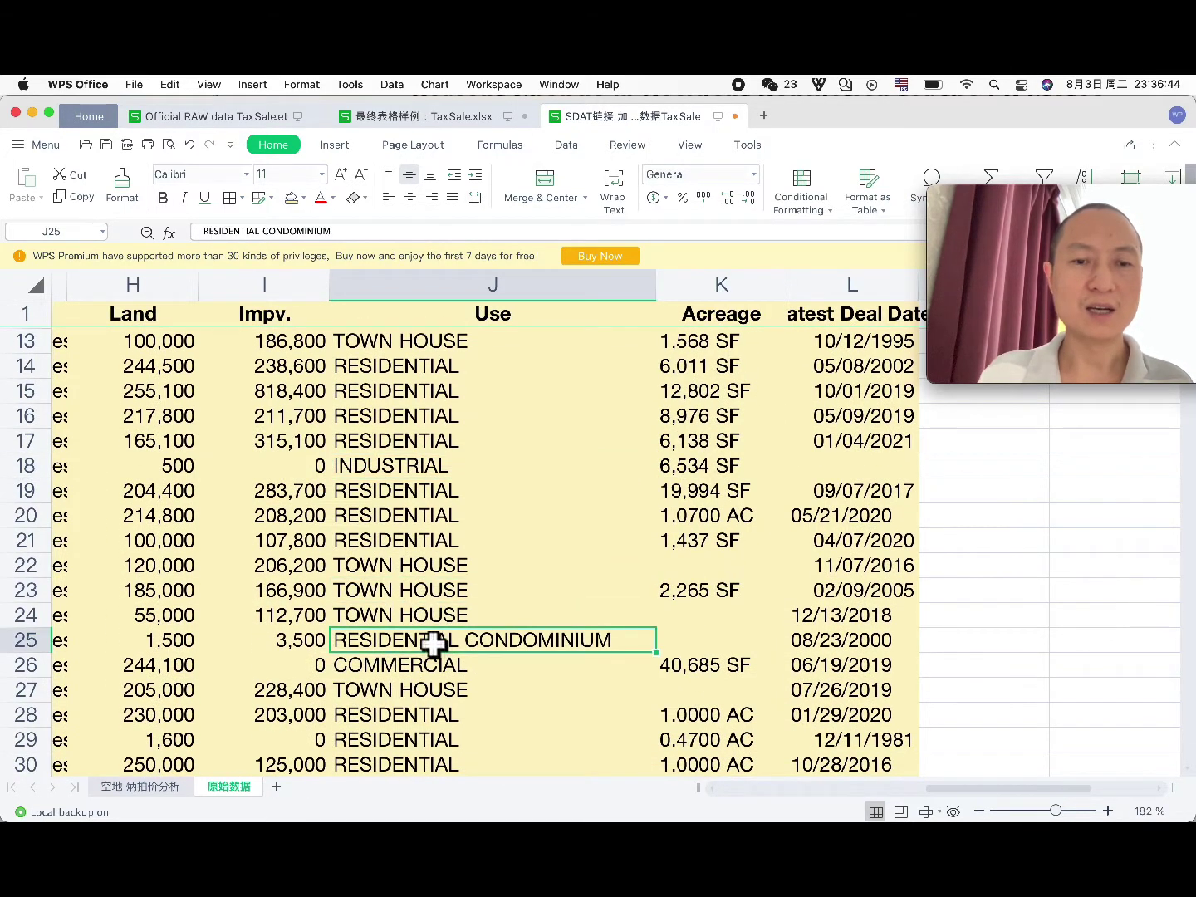
scroll(436, 644, down, 2)
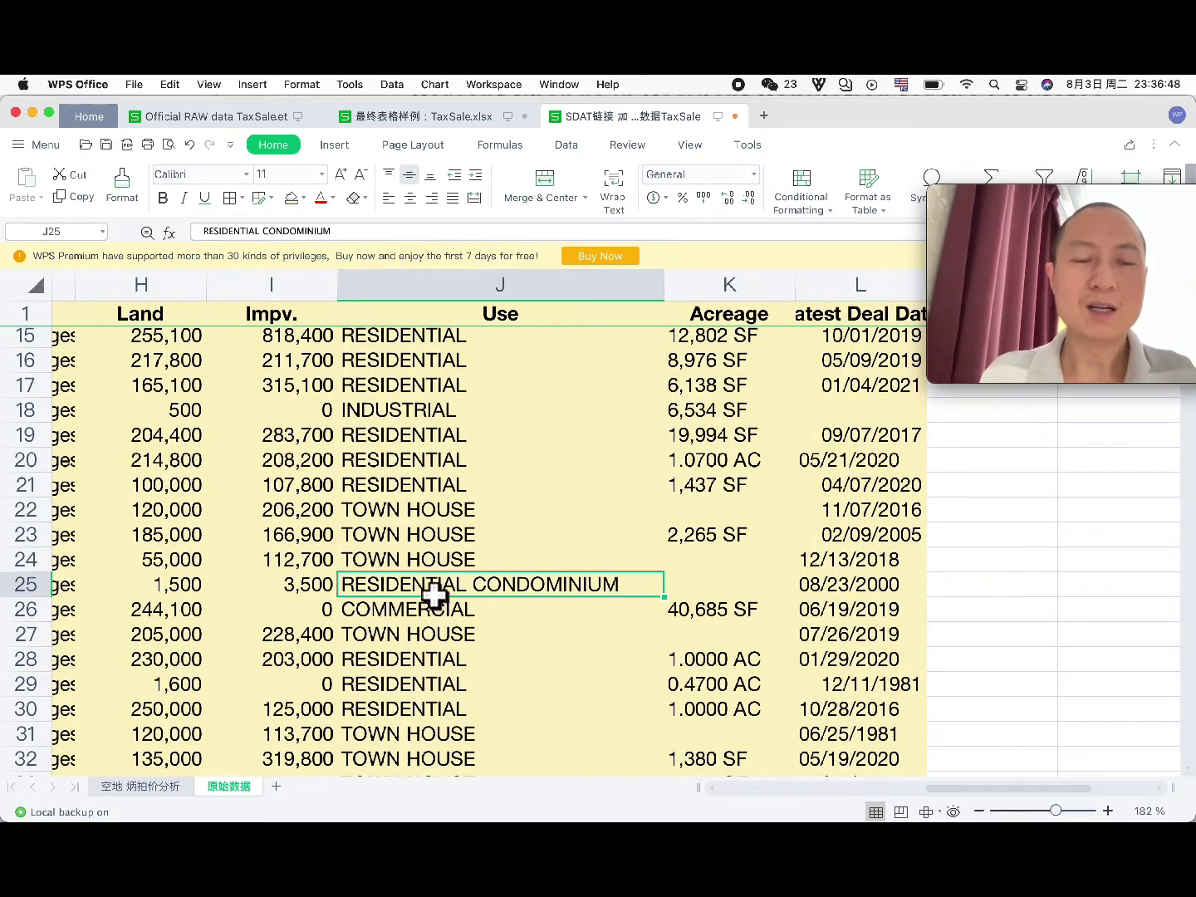
scroll(433, 594, down, 3)
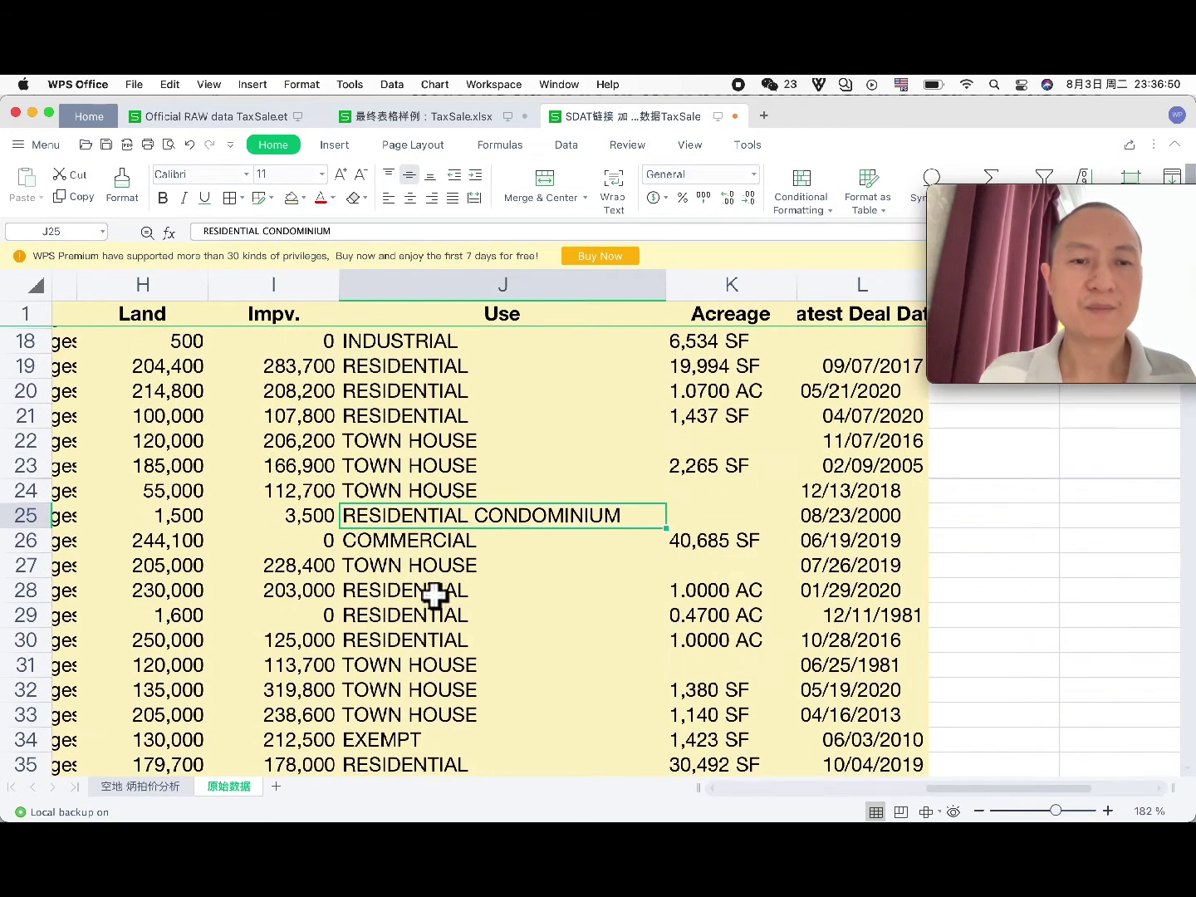
click(438, 552)
scroll(437, 550, up, 5)
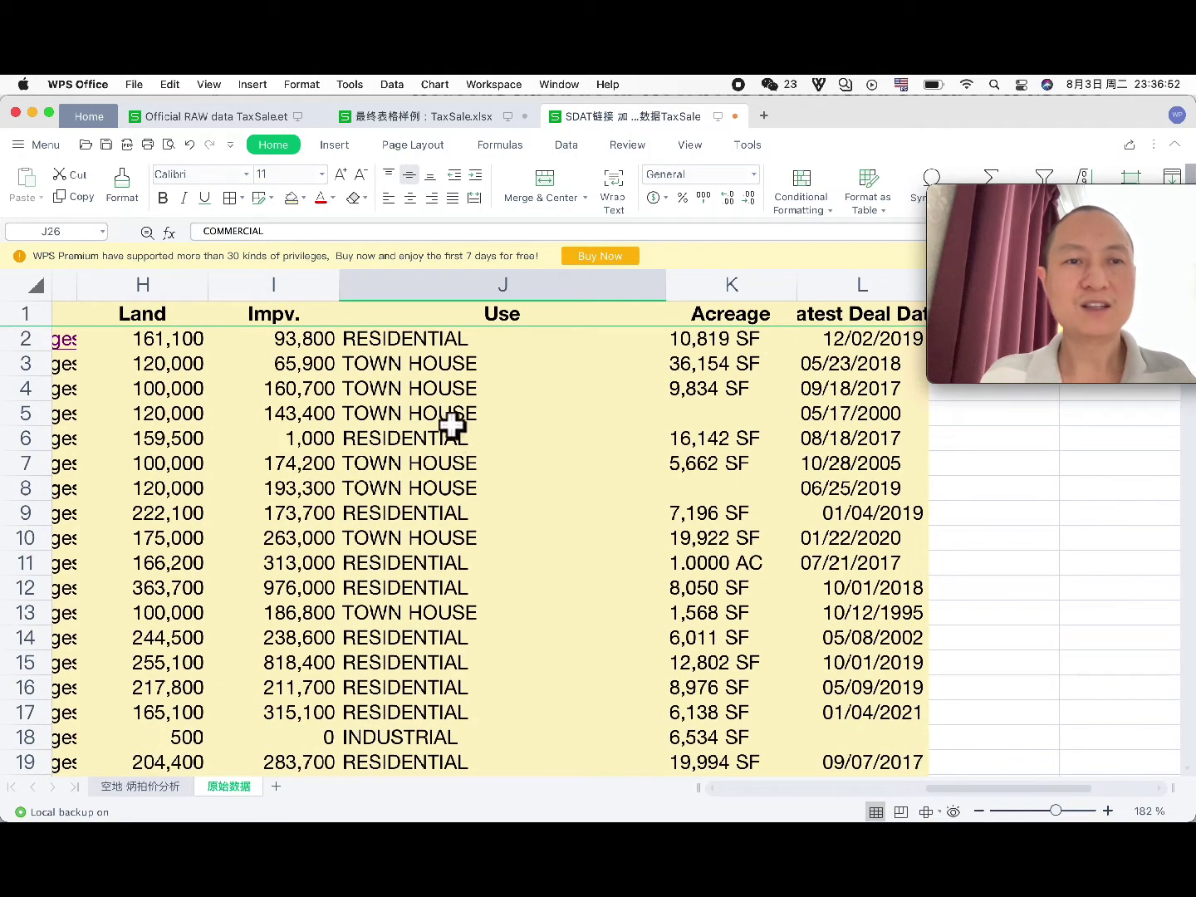
Step: Review the Acreage entries of the first two properties and fit the Latest Deal Date column's width to its contents
scroll(478, 462, right, 1)
scroll(478, 462, right, 2)
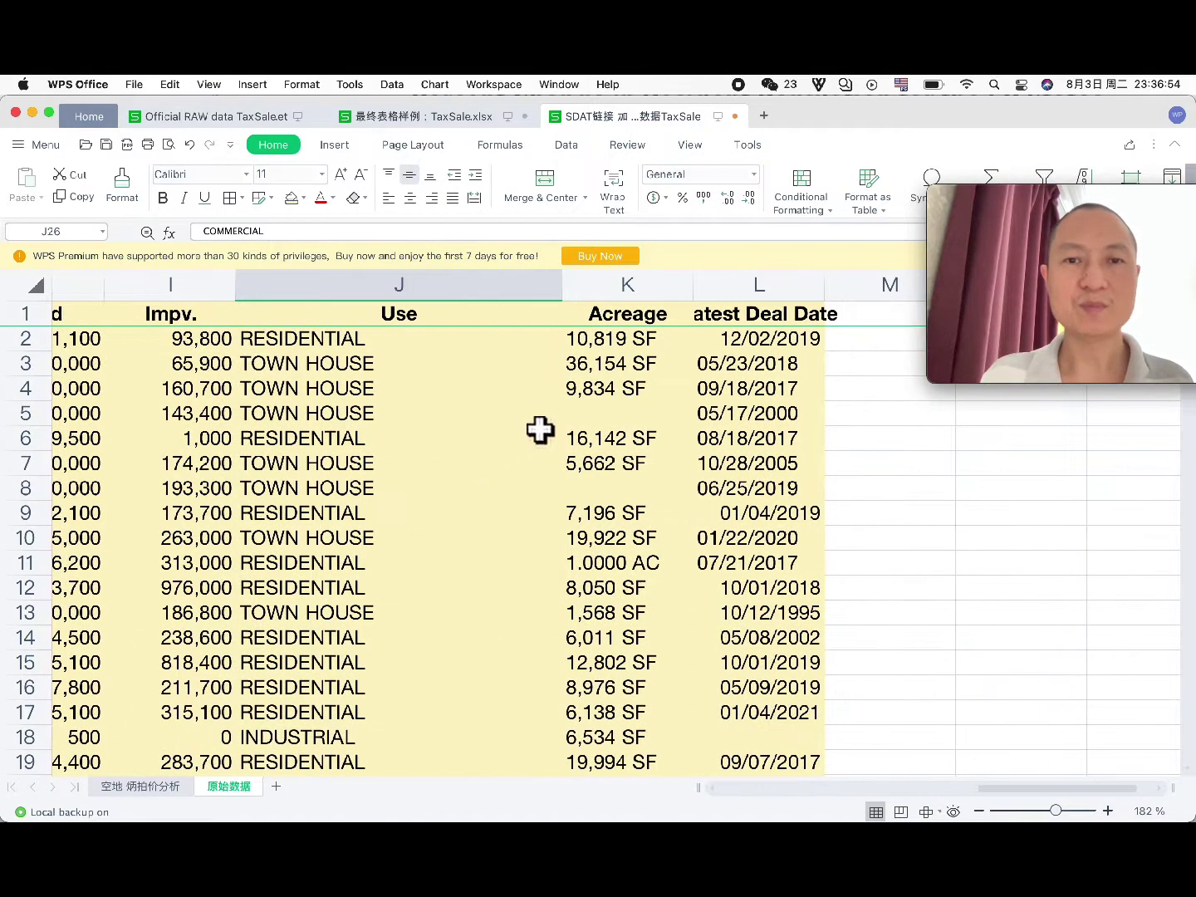
click(638, 339)
scroll(660, 382, right, 2)
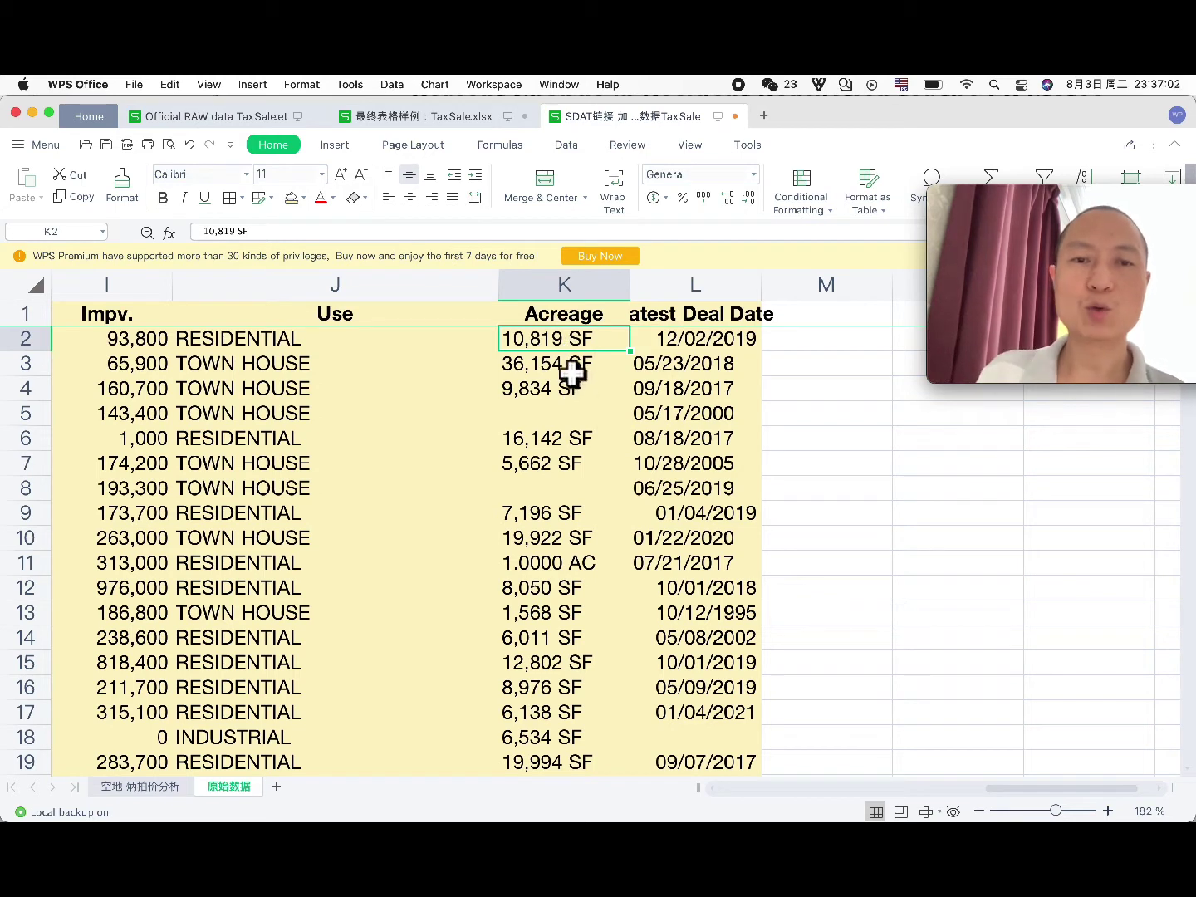
click(569, 371)
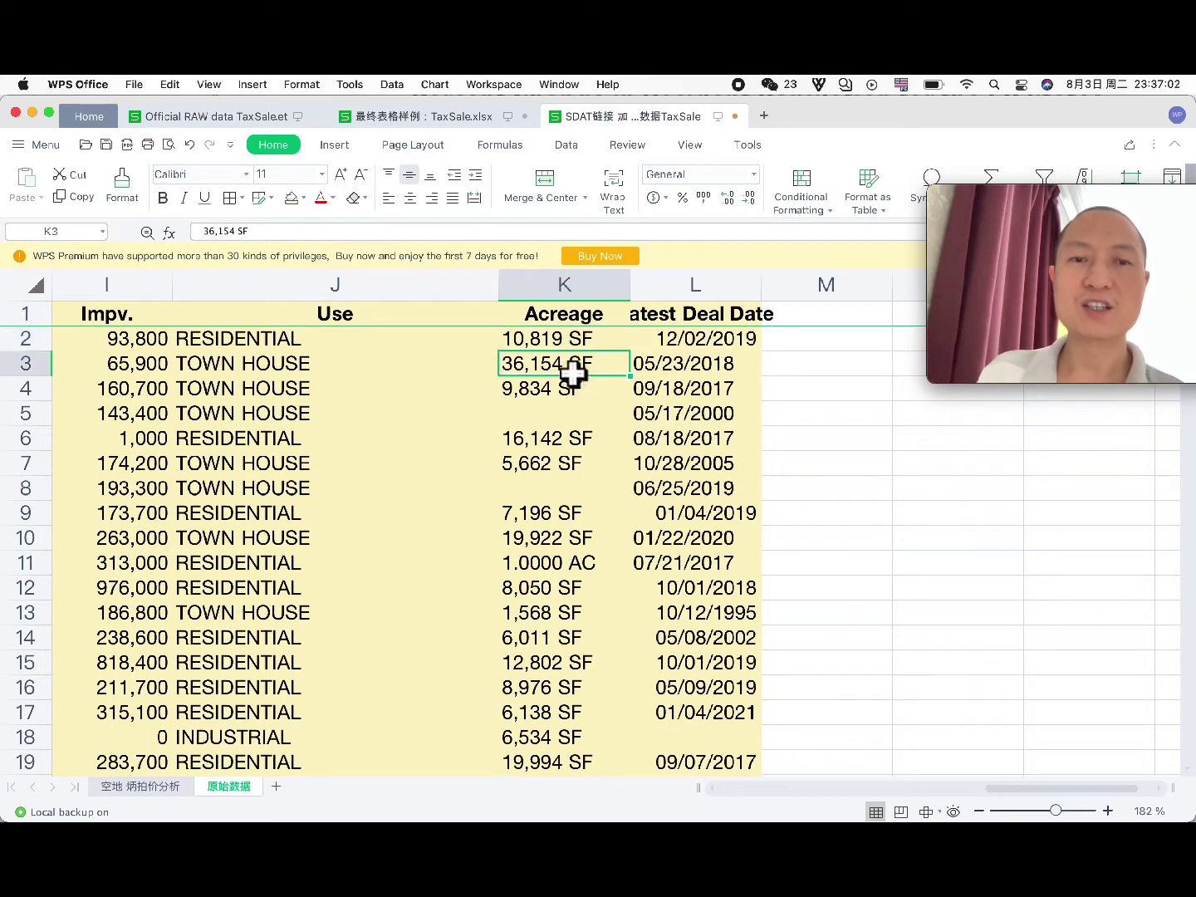
double_click(760, 282)
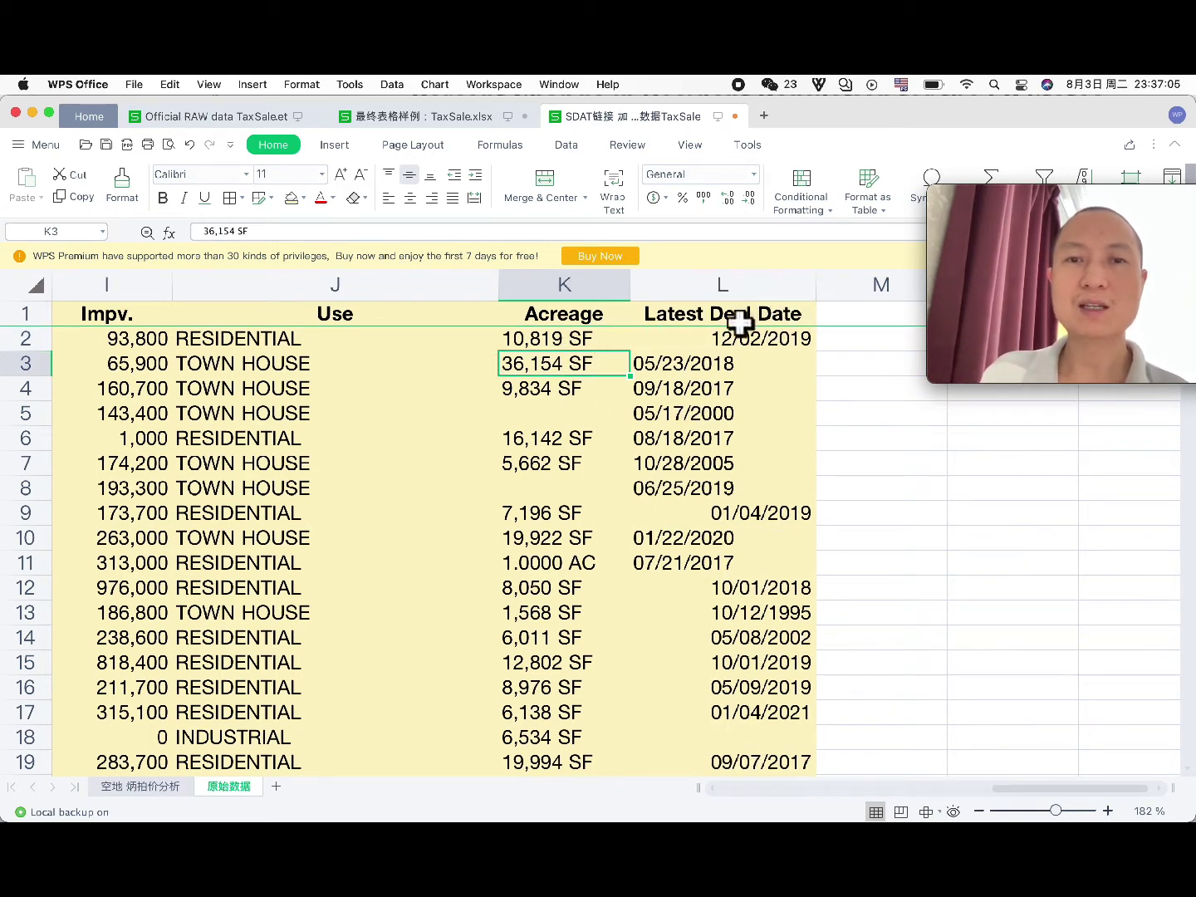
Step: Examine the latest deal dates of the first few properties and compare them with the Owner column
click(757, 362)
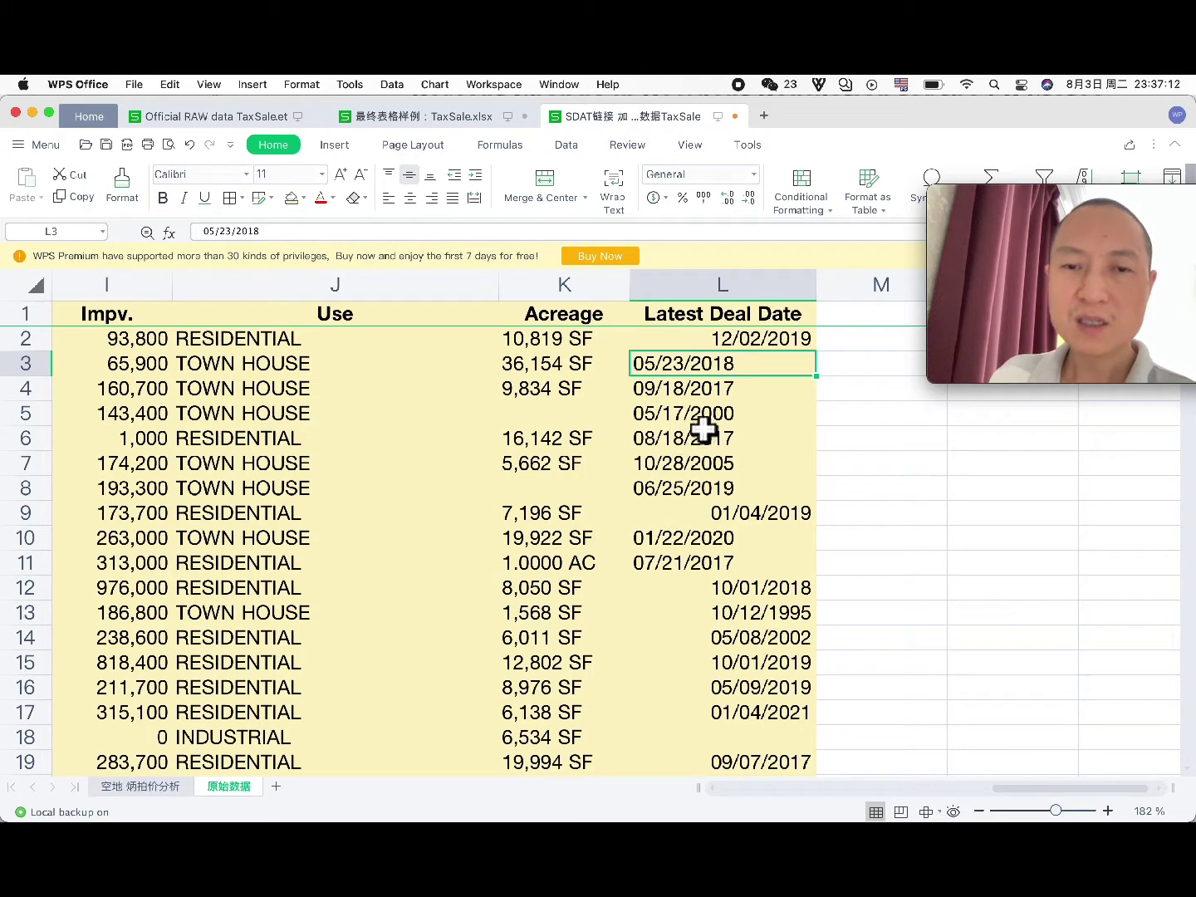
click(719, 414)
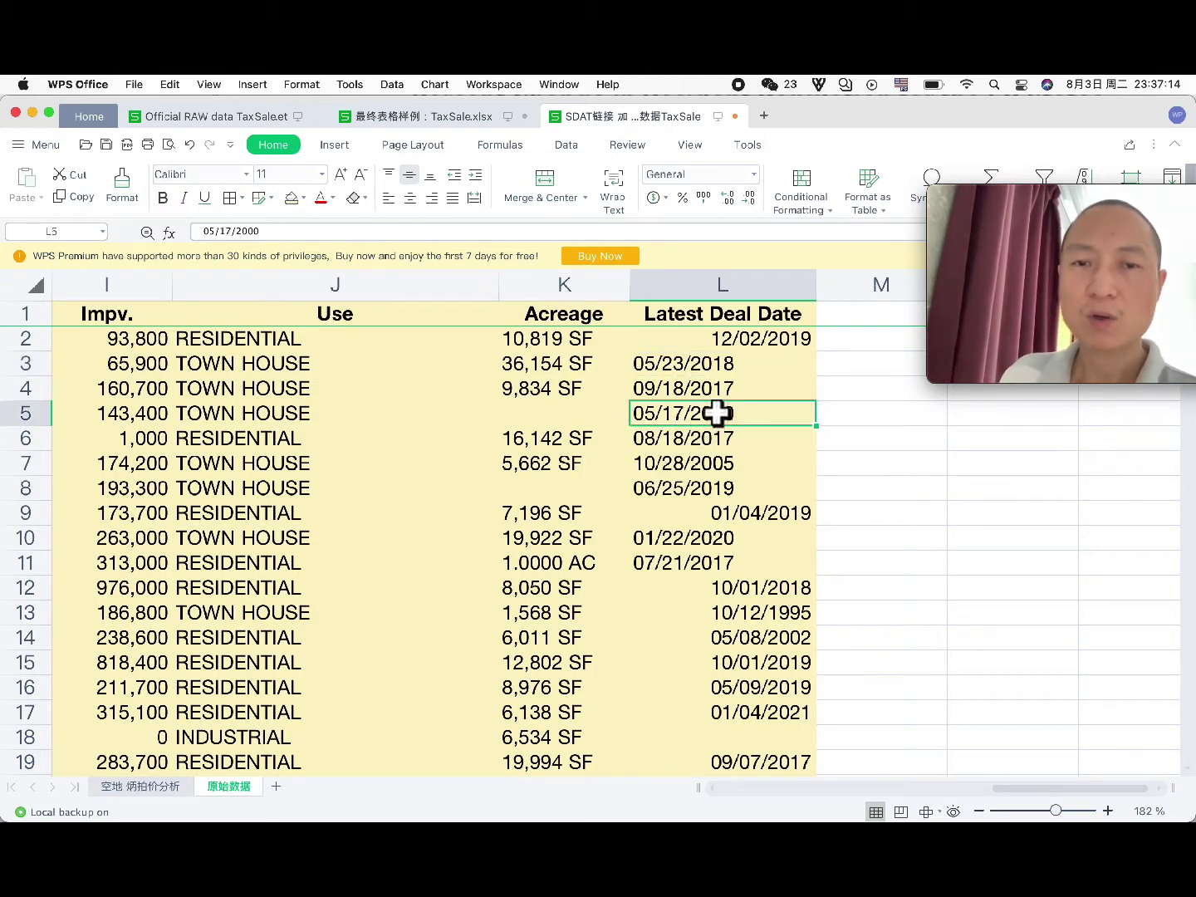
click(758, 341)
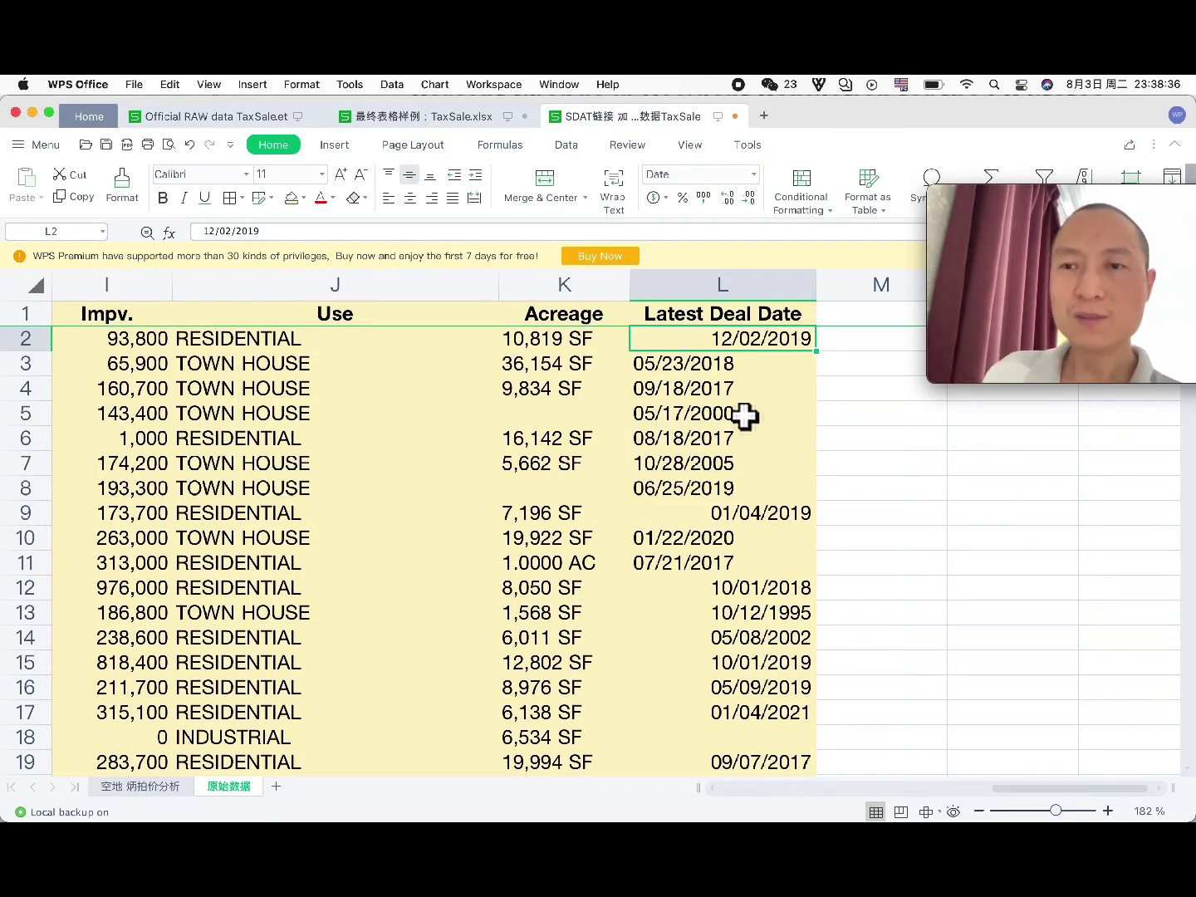
scroll(745, 415, left, 10)
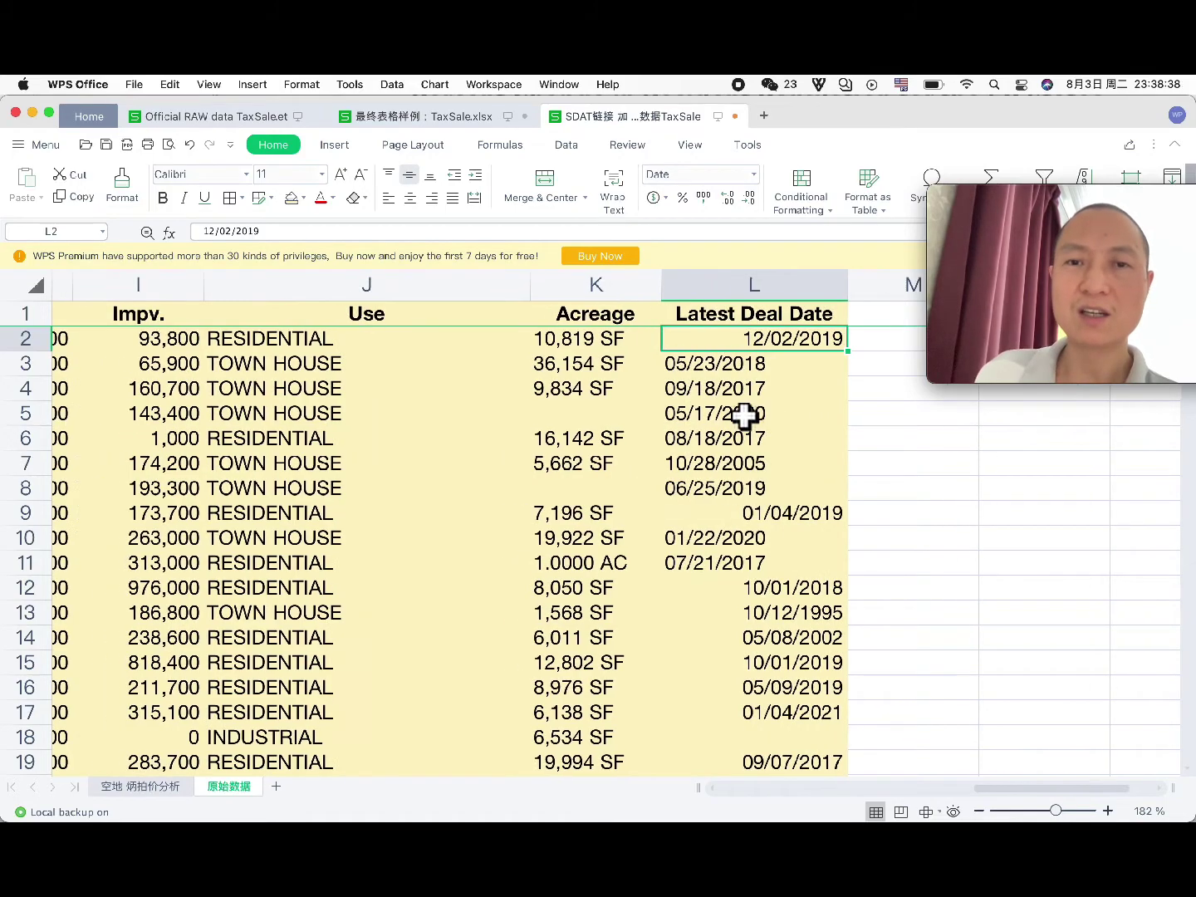
scroll(744, 415, left, 10)
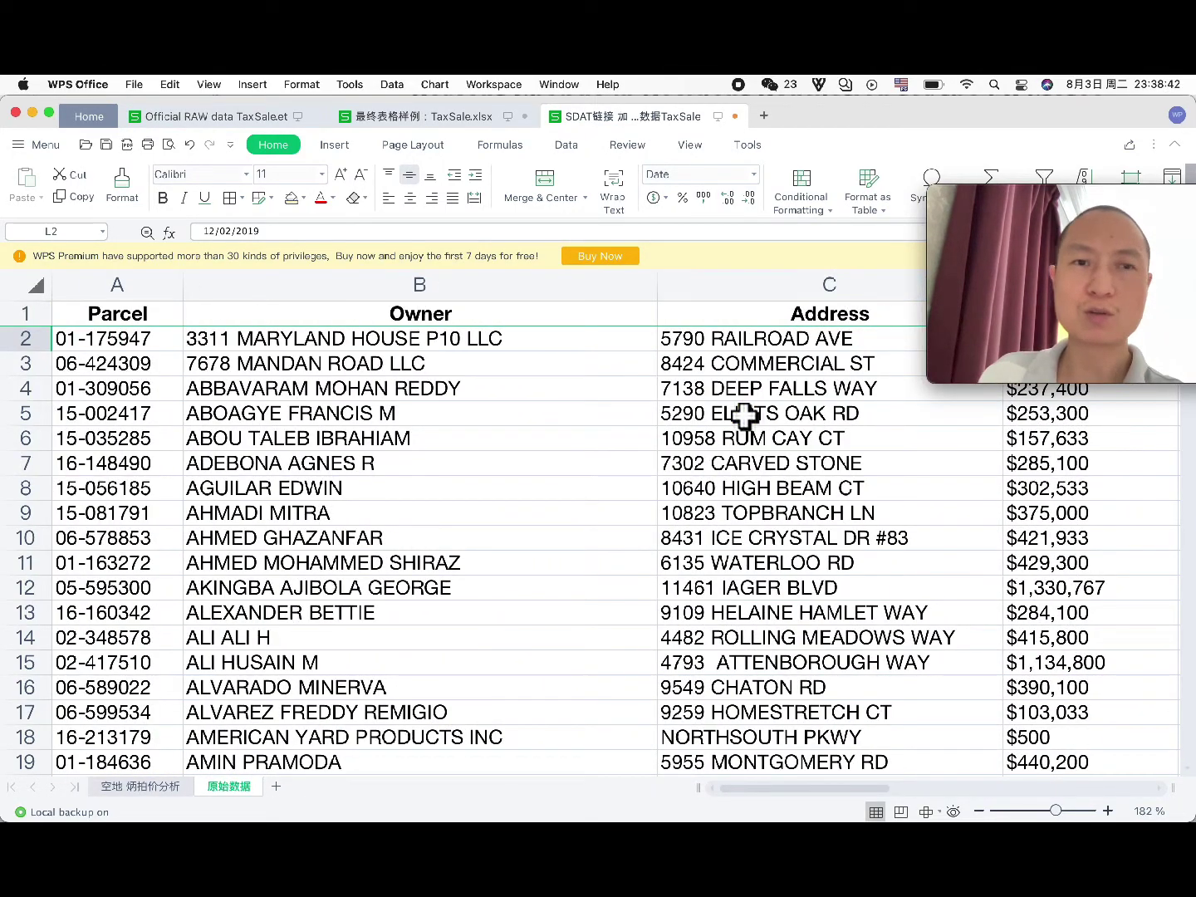
scroll(325, 349, right, 10)
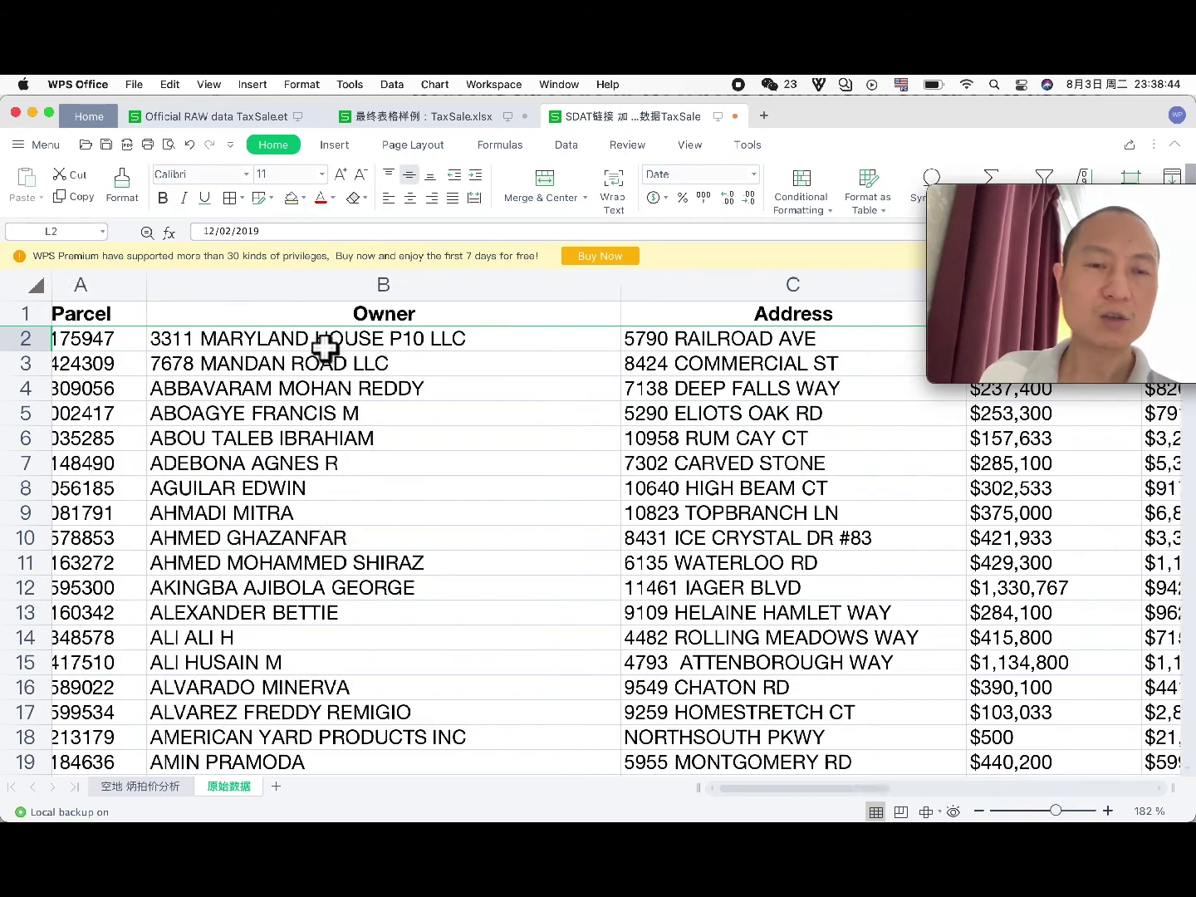
scroll(325, 349, left, 10)
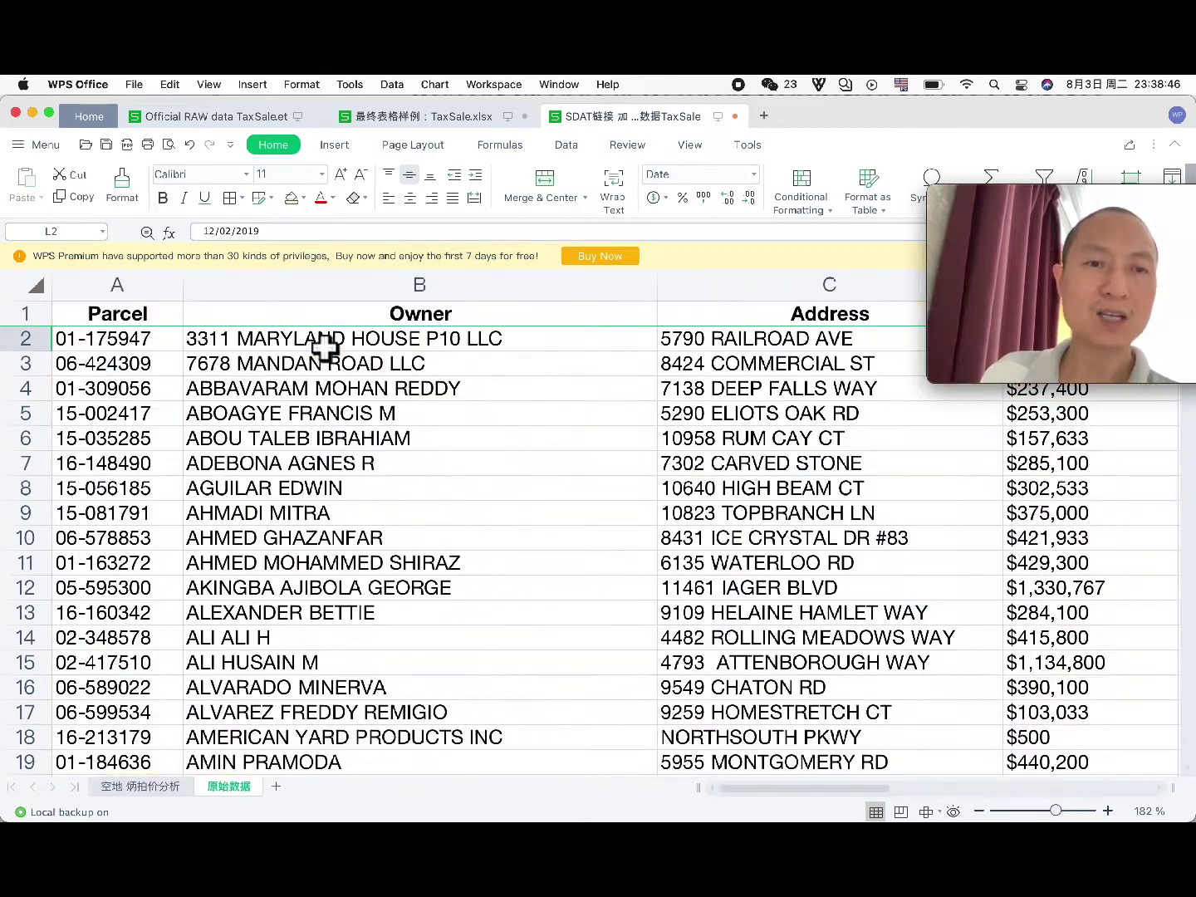
click(323, 345)
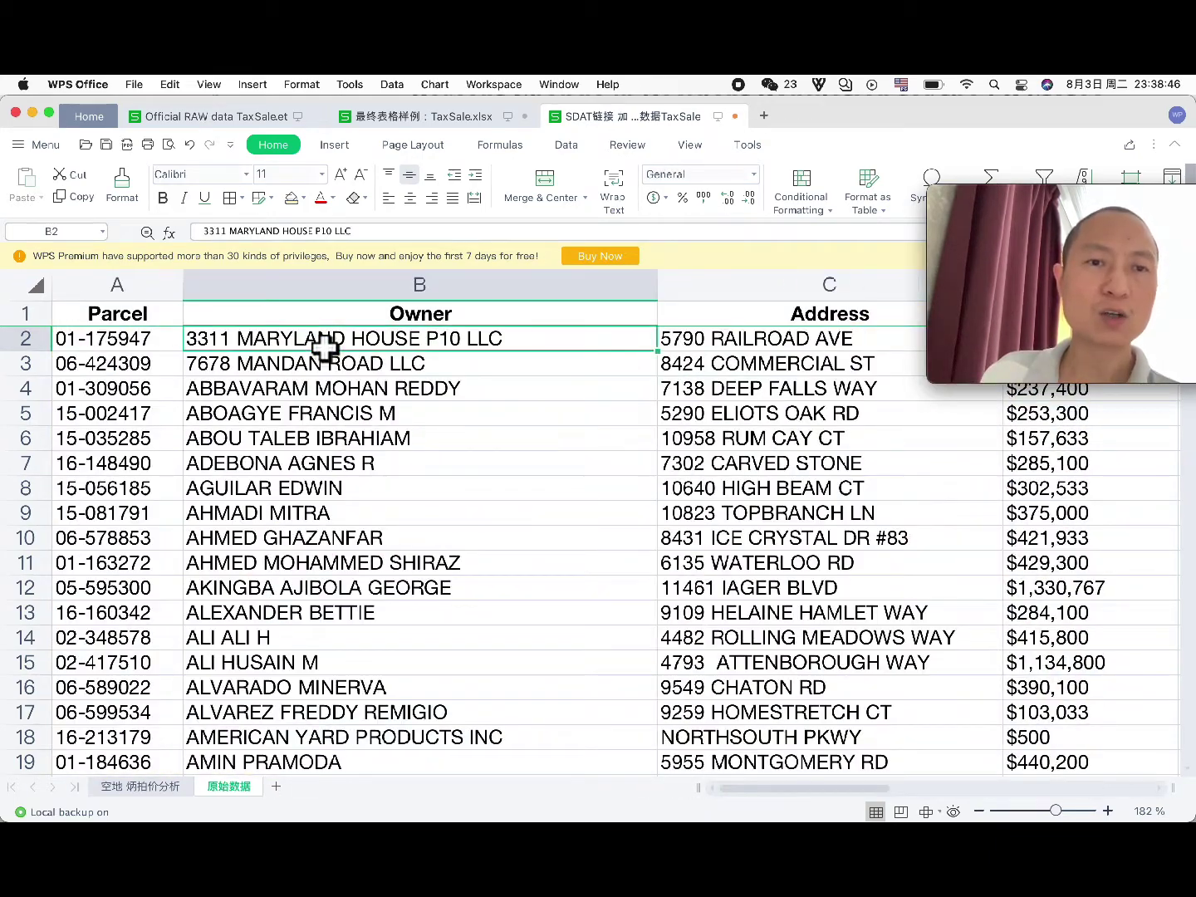
click(332, 509)
click(324, 513)
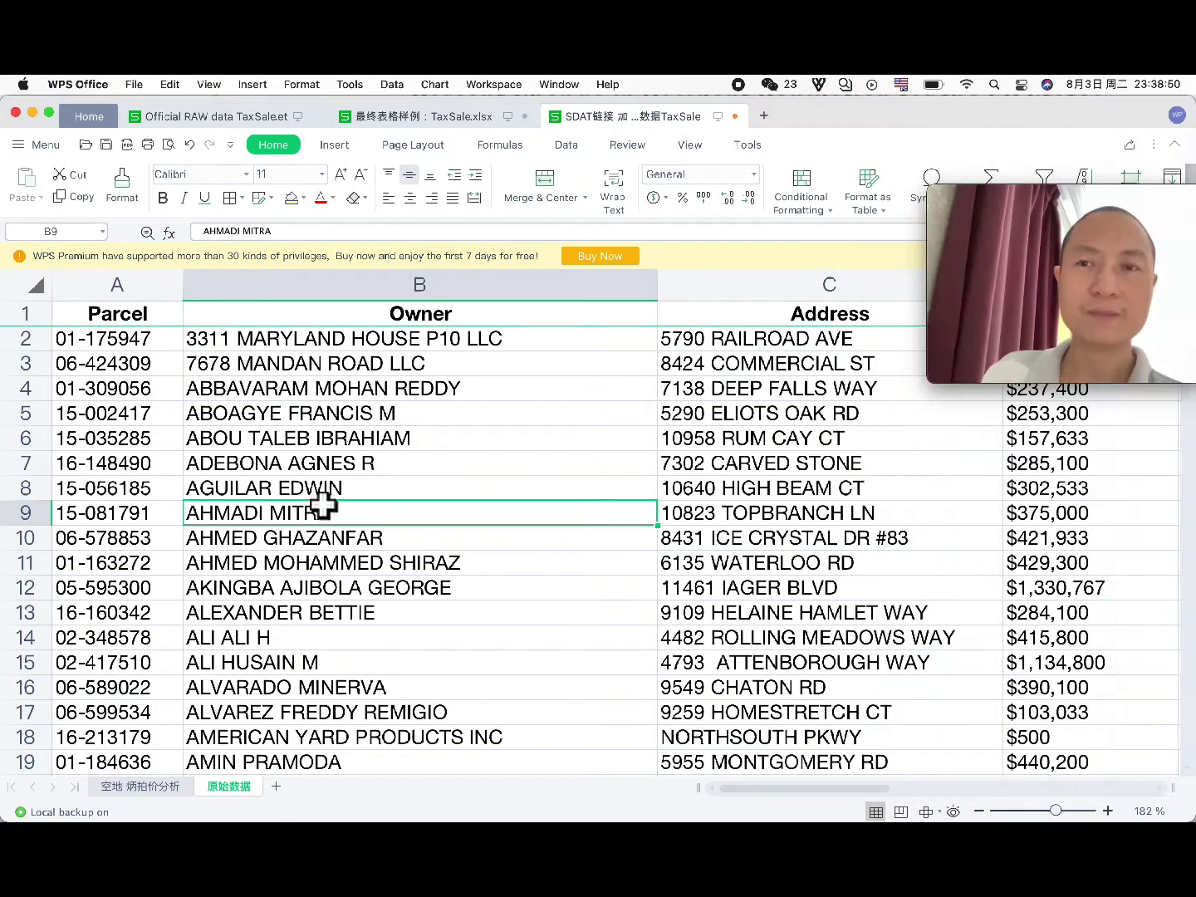
scroll(321, 502, right, 10)
scroll(322, 504, right, 6)
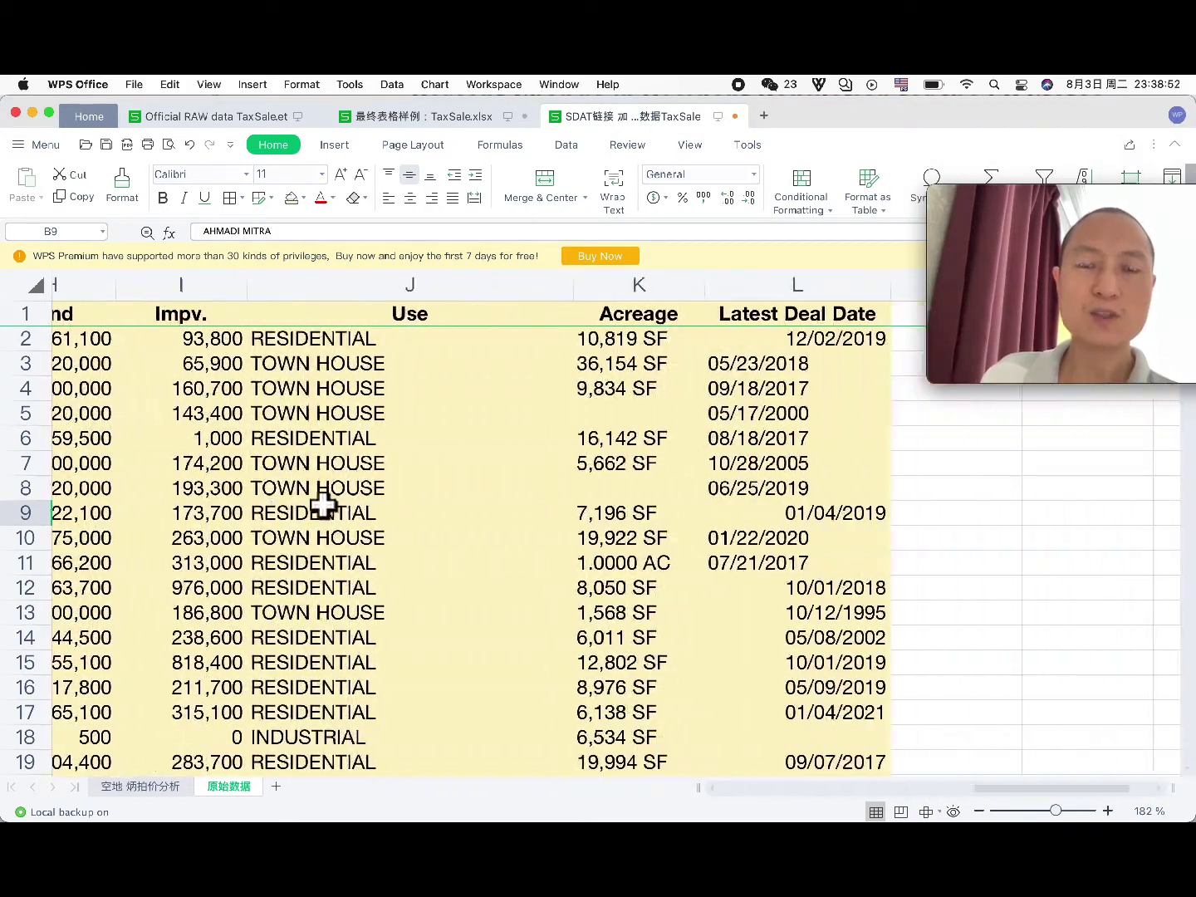
click(515, 382)
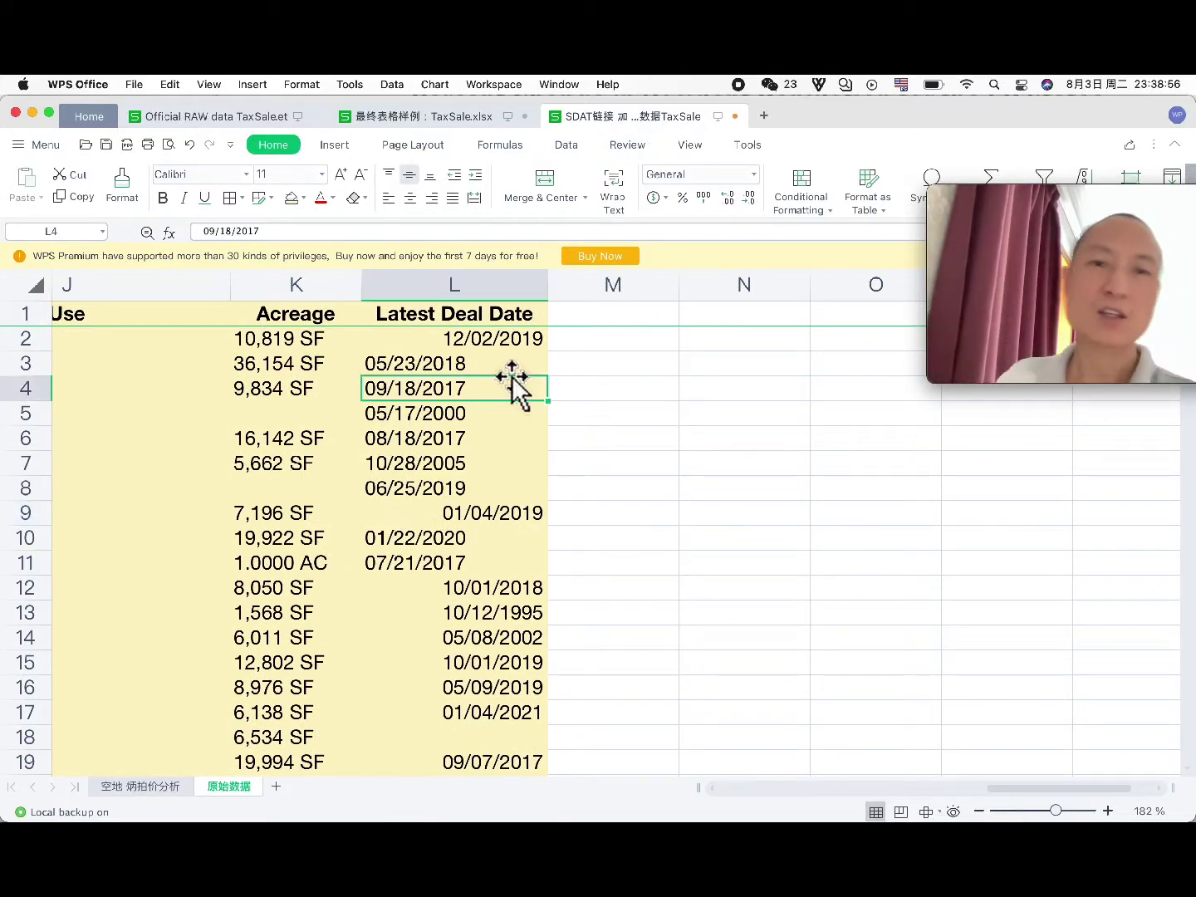
click(503, 341)
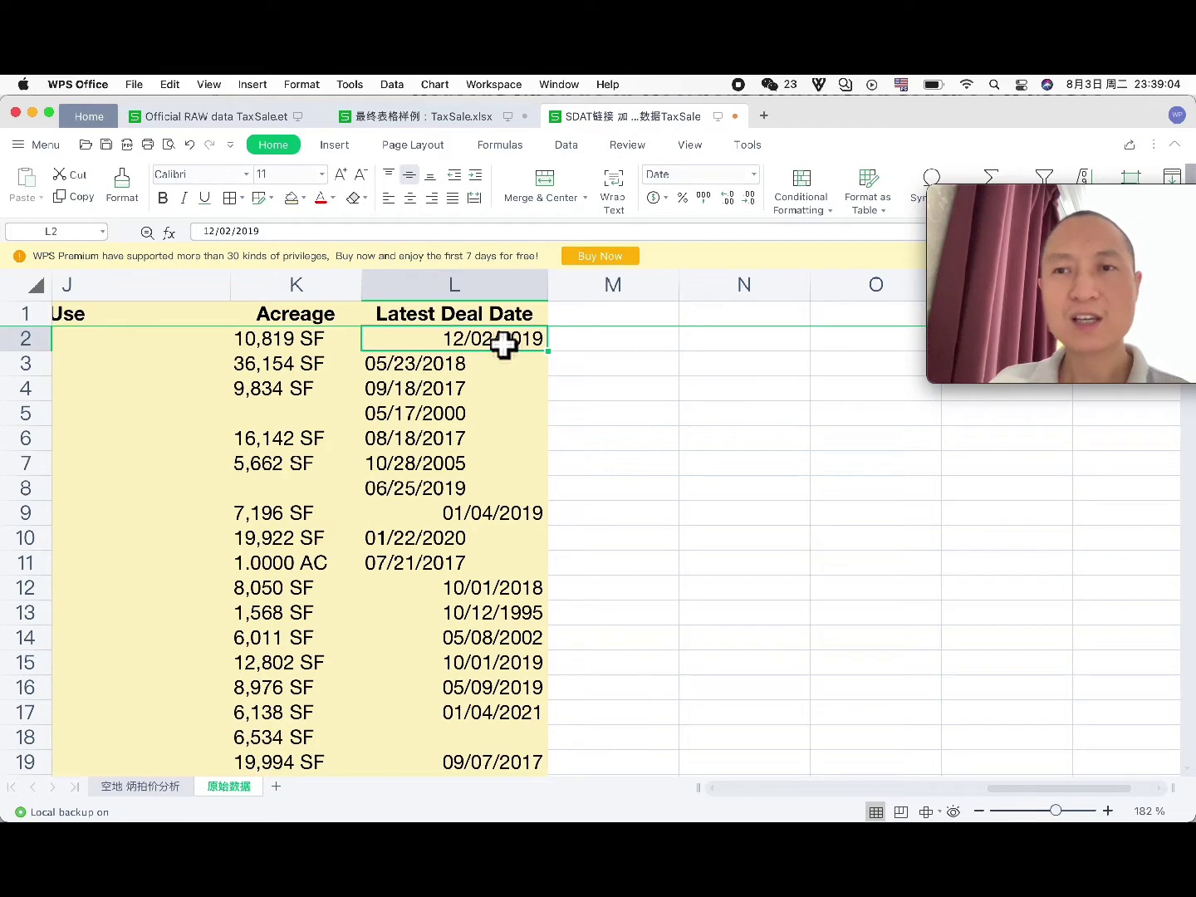
click(1000, 198)
drag(1002, 198, 1008, 232)
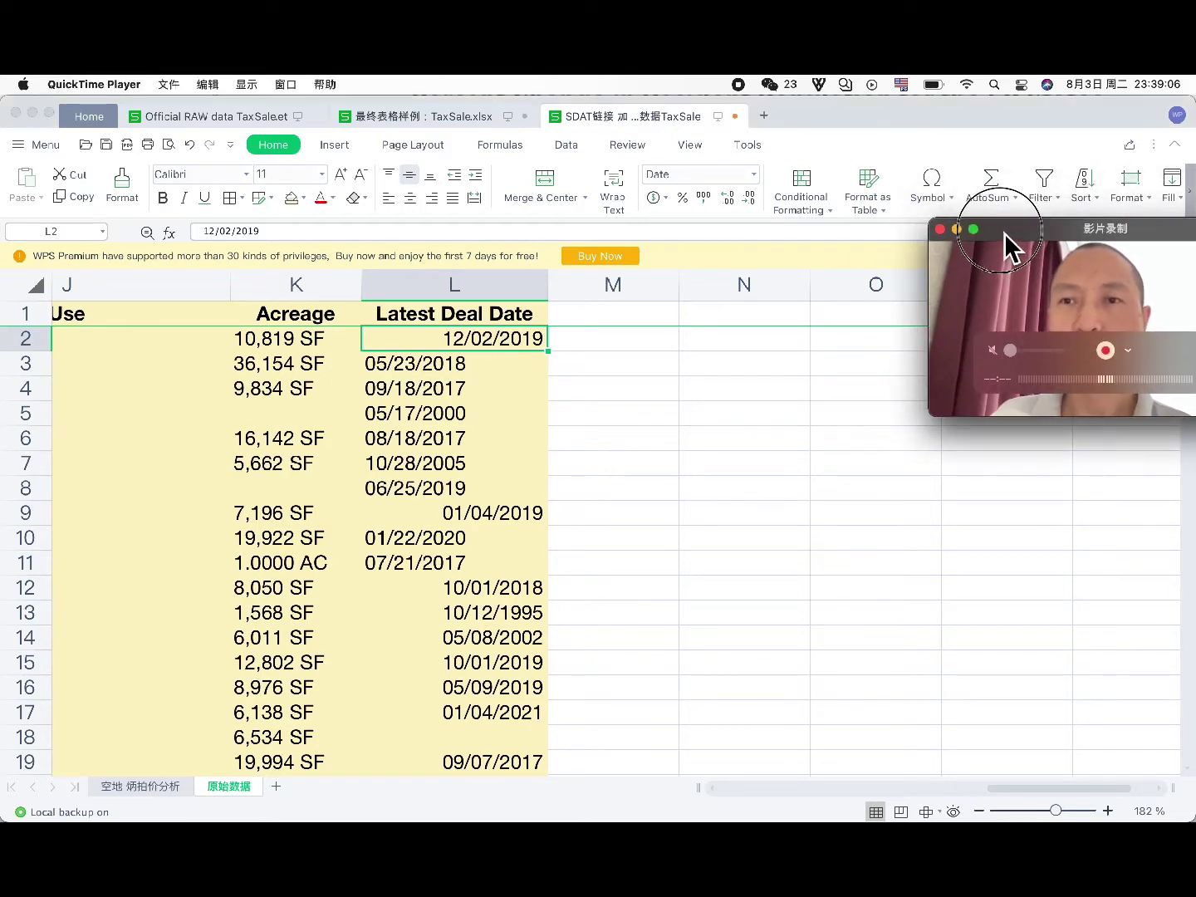
Step: Sort the properties by Latest Deal Date in ascending order, oldest first, and check the earliest dates
click(1089, 188)
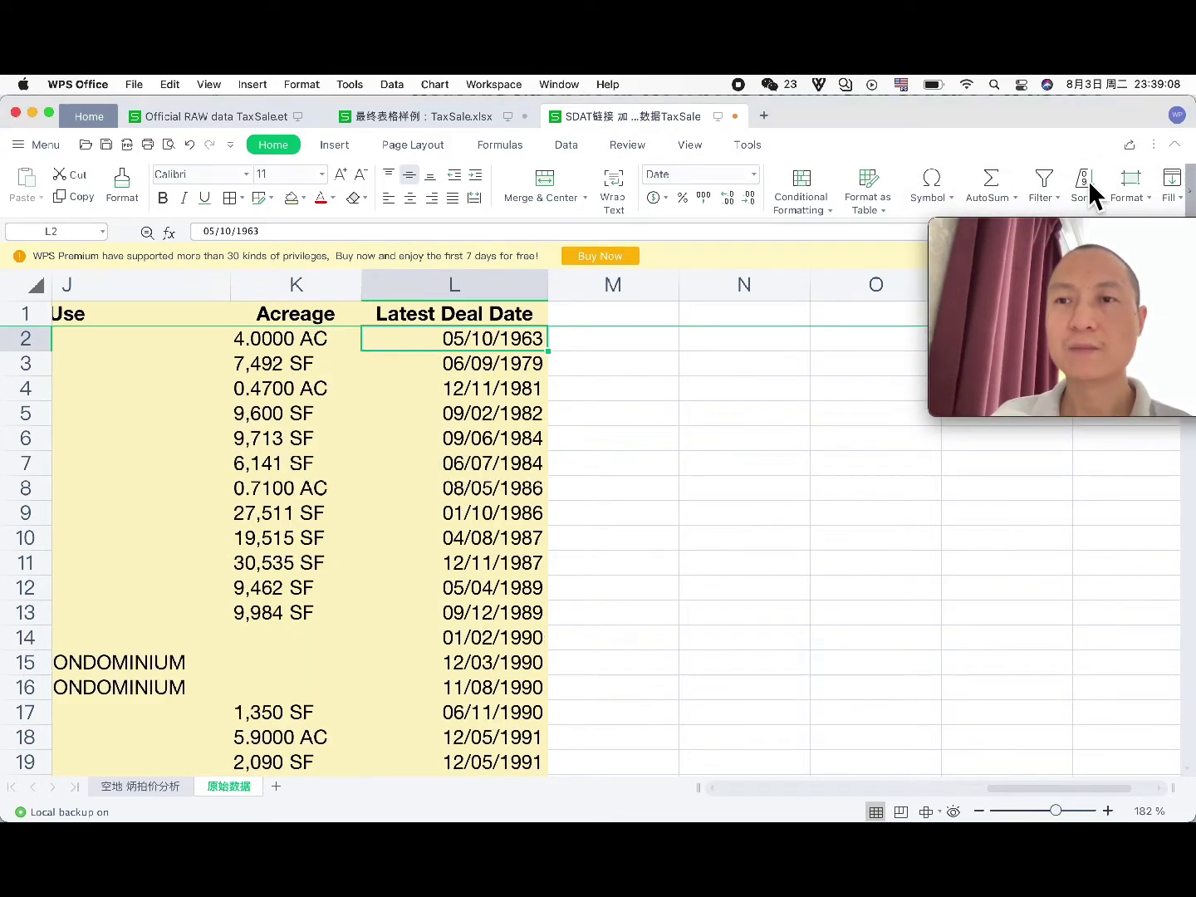
click(481, 365)
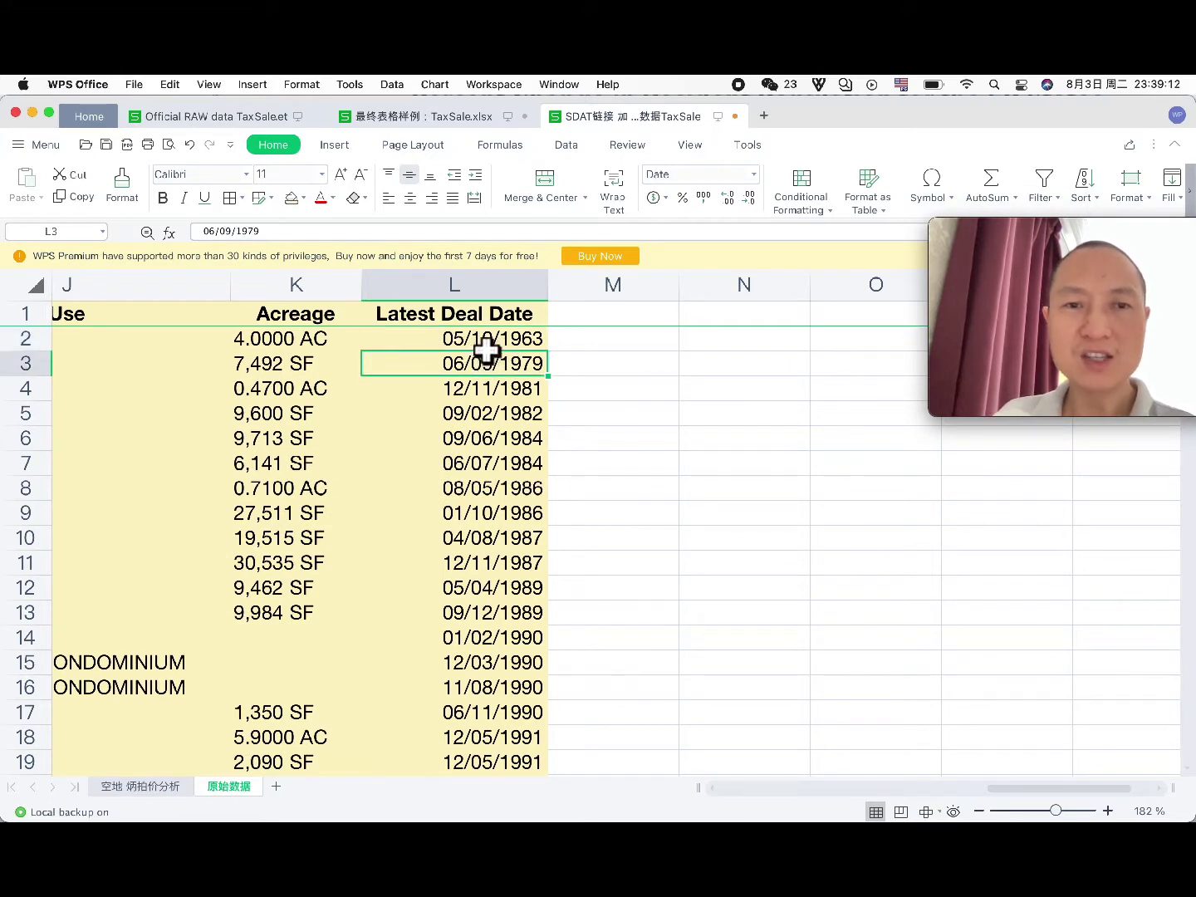
Step: Enter 30 in cells M3 and M2, beside the latest deal dates of the first two properties
click(566, 359)
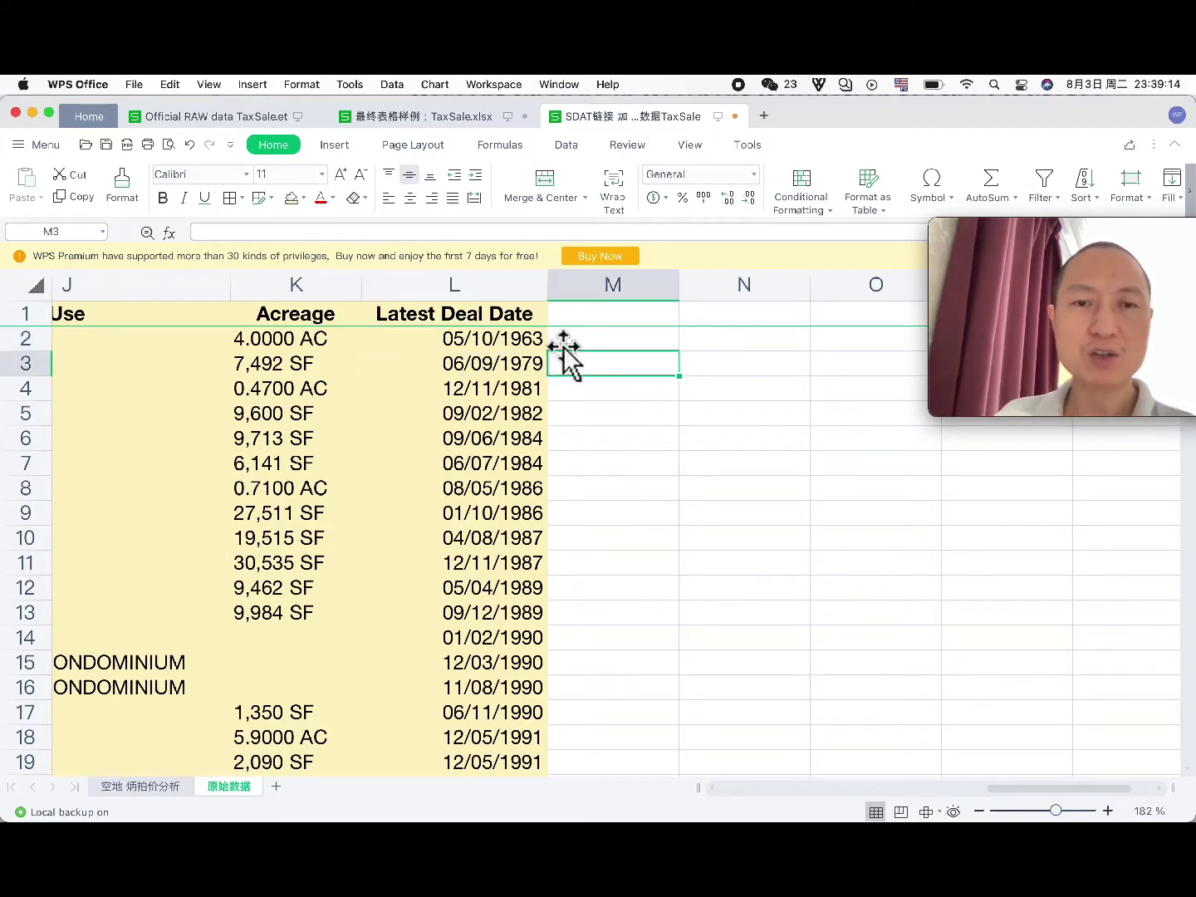
click(563, 338)
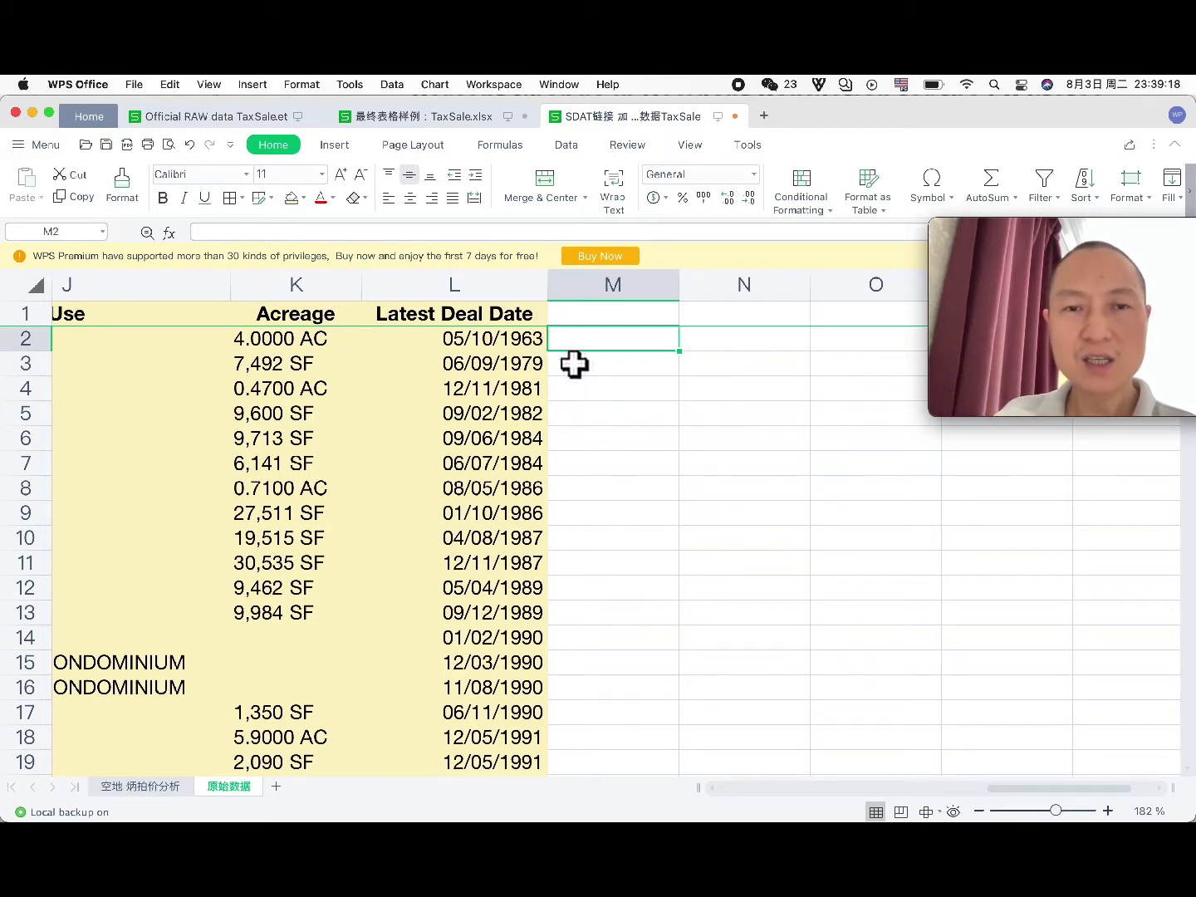
click(574, 362)
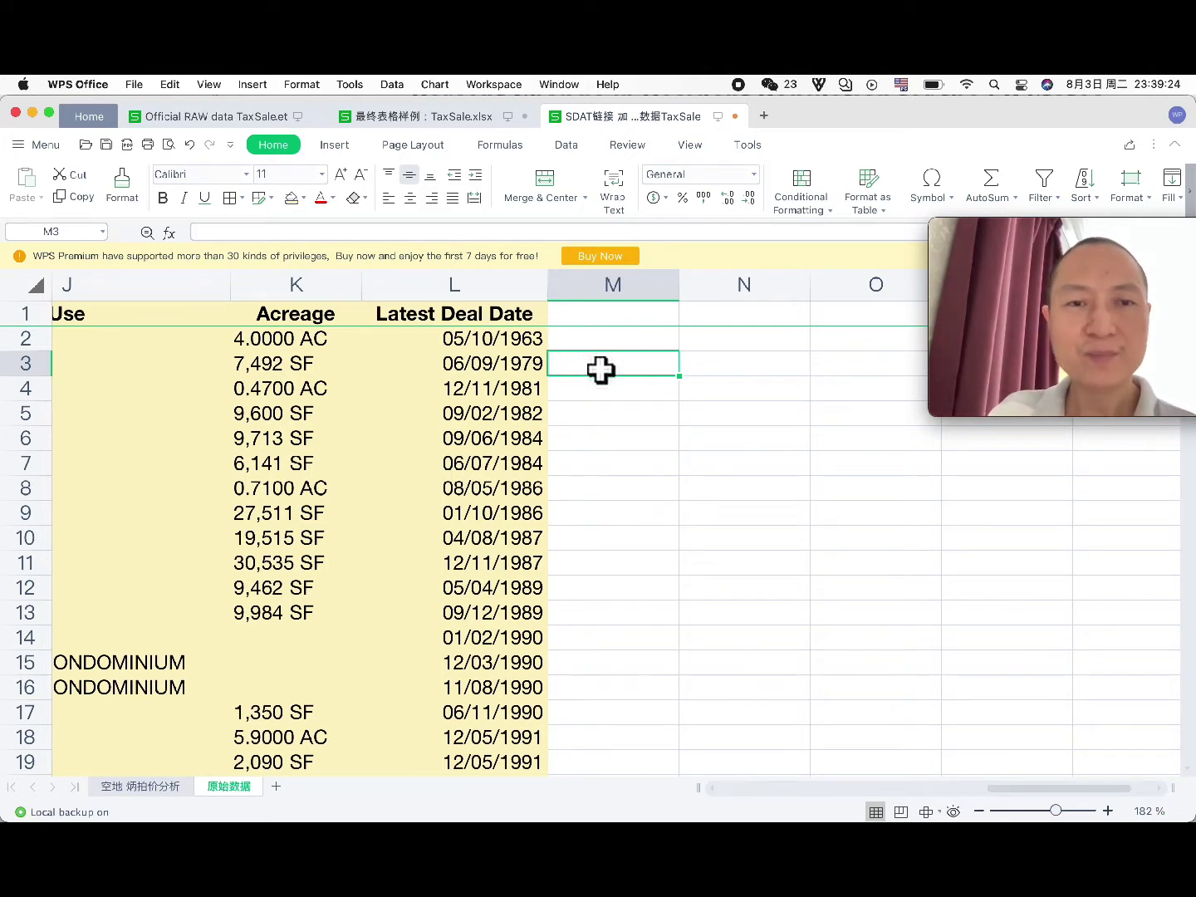
text(30)
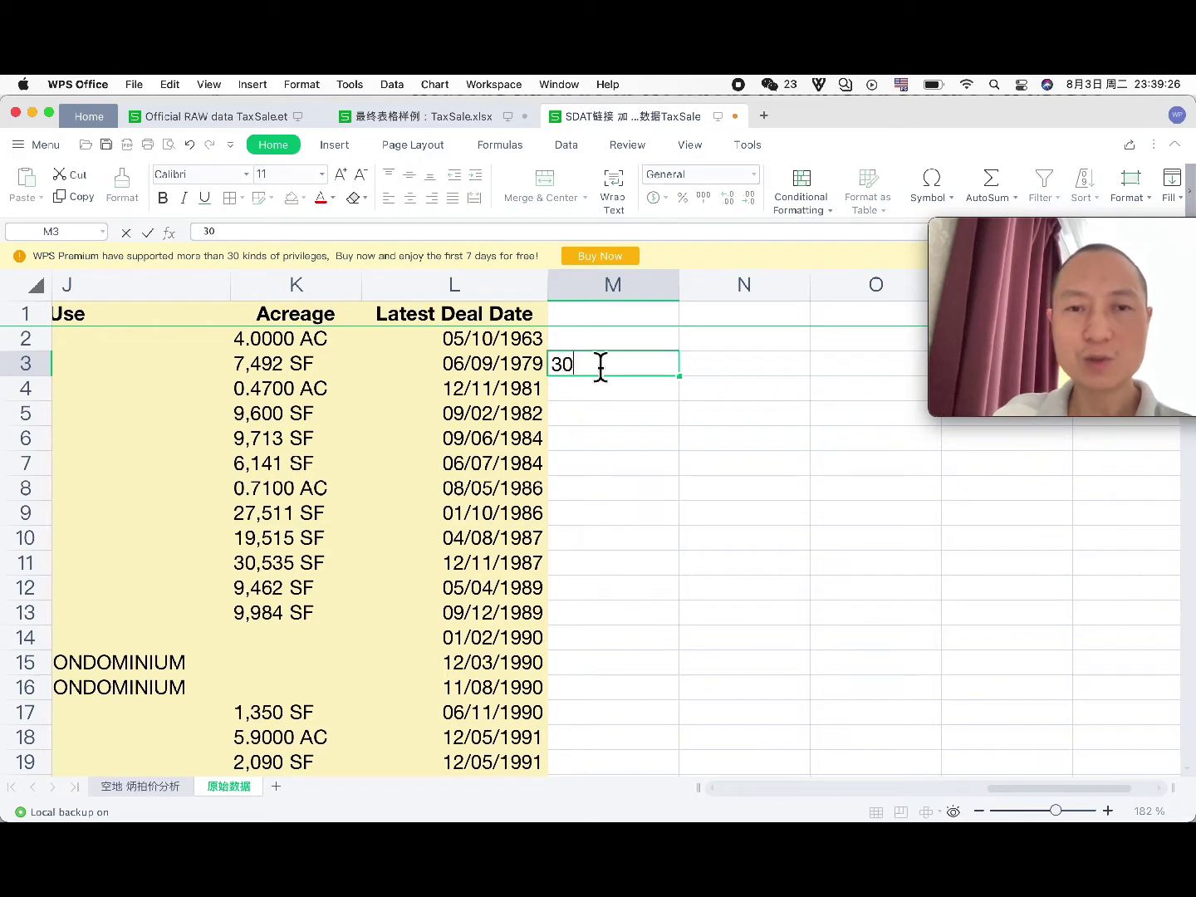
key(Return)
key(Up)
key(Up)
text(30)
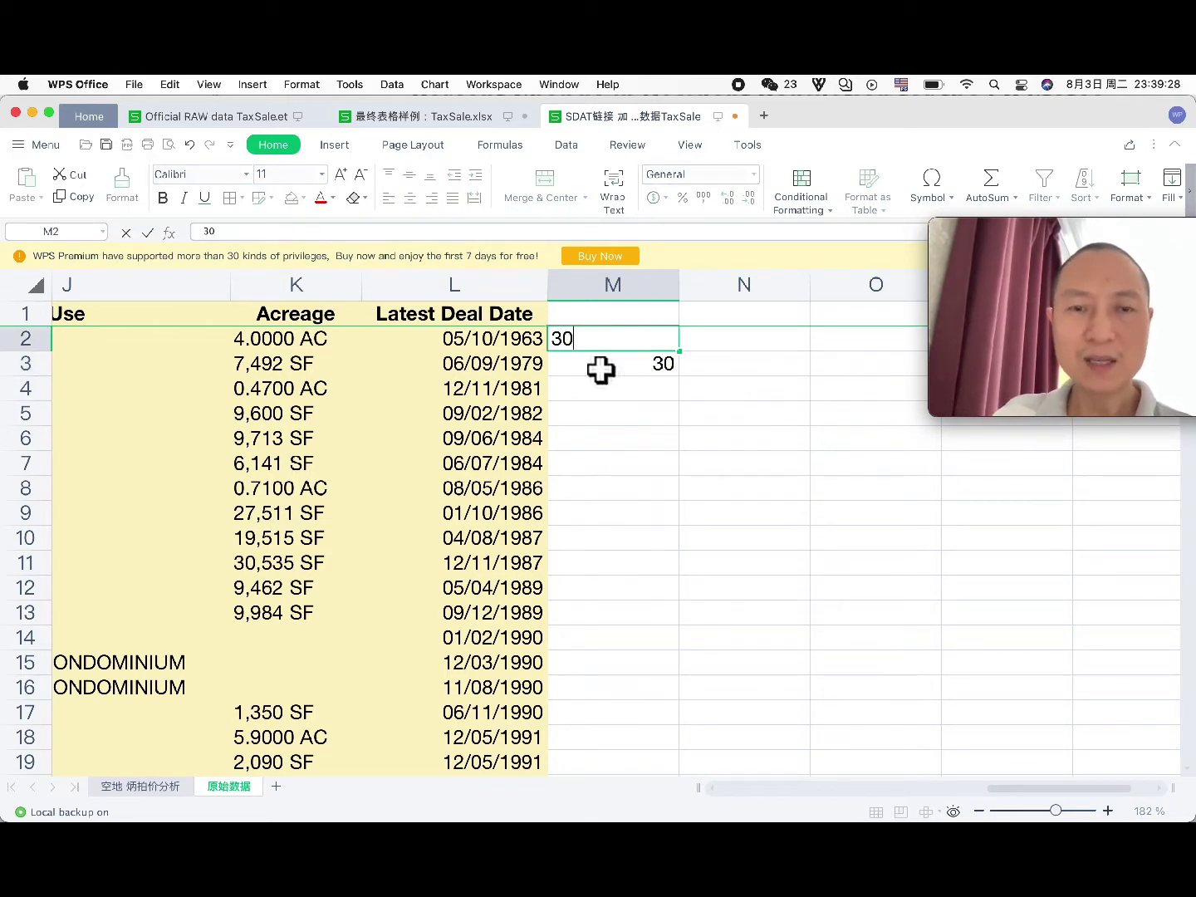
key(Return)
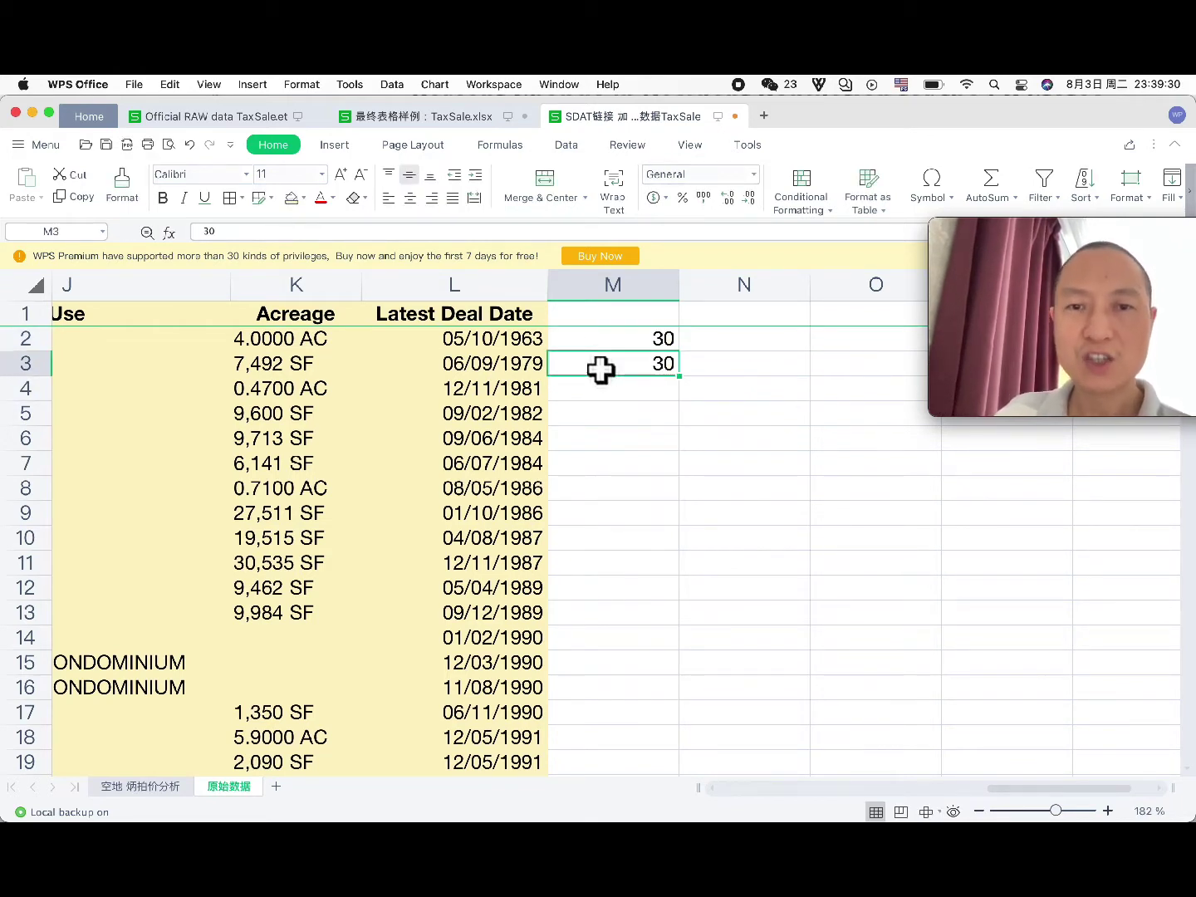
Step: Add the header 今年几岁 in cell N1
key(Up)
key(Right)
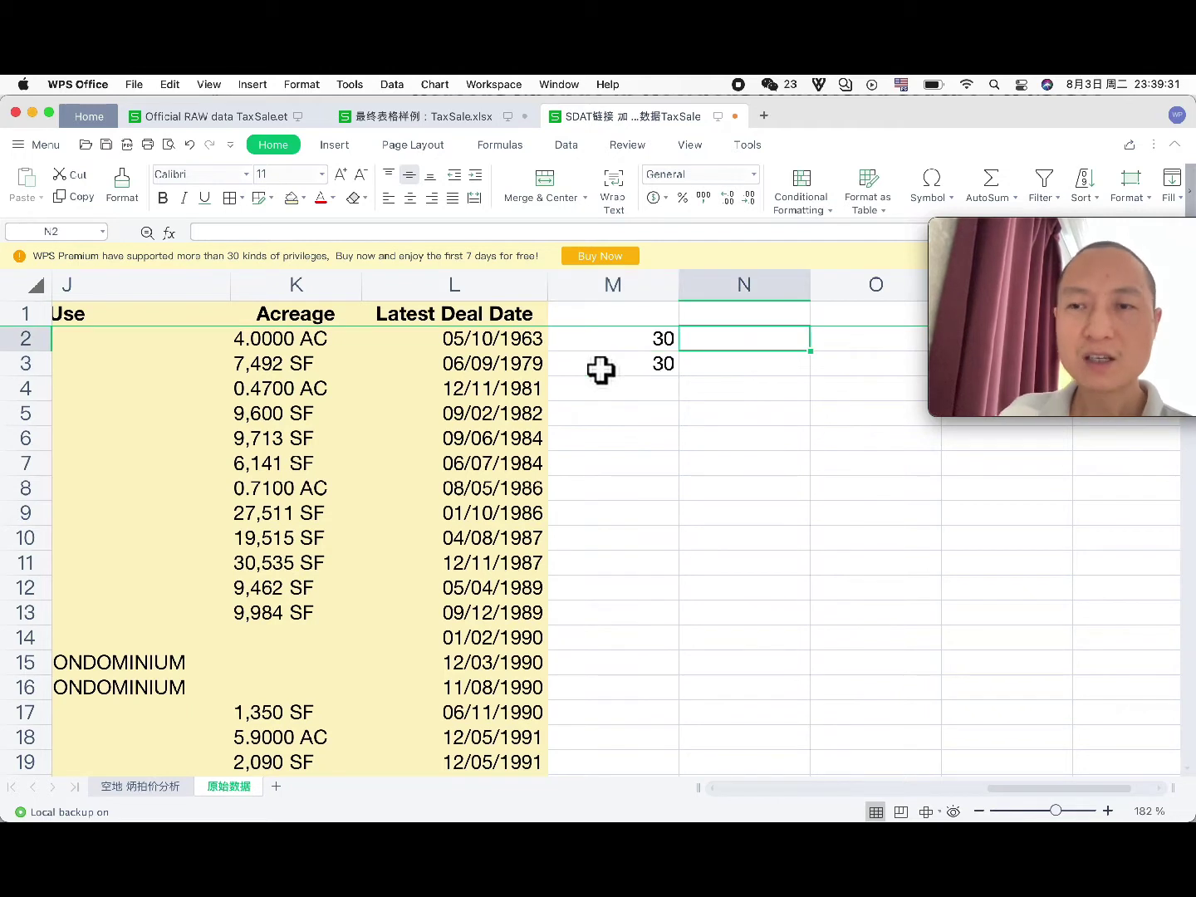
click(717, 311)
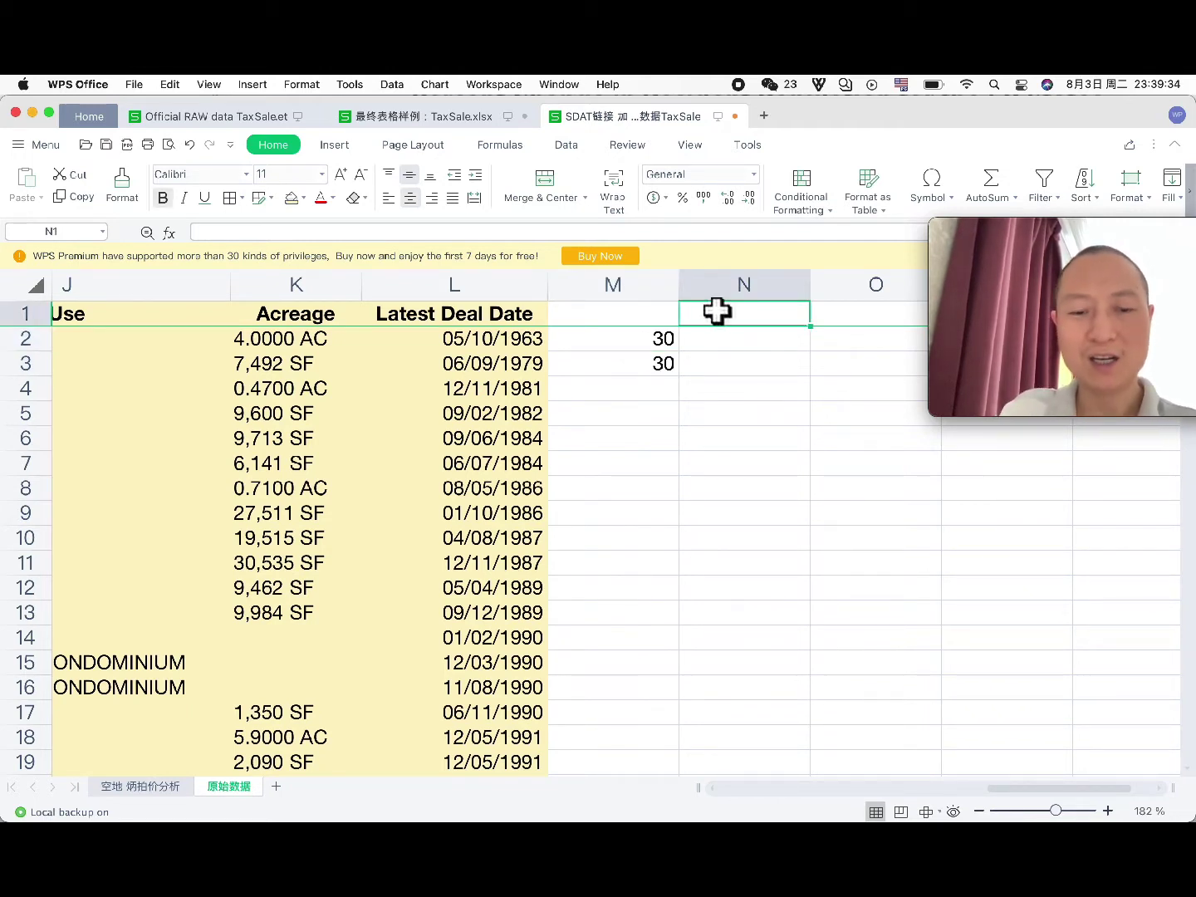
text(wy)
key(BackSpace)
key(BackSpace)
text(wy)
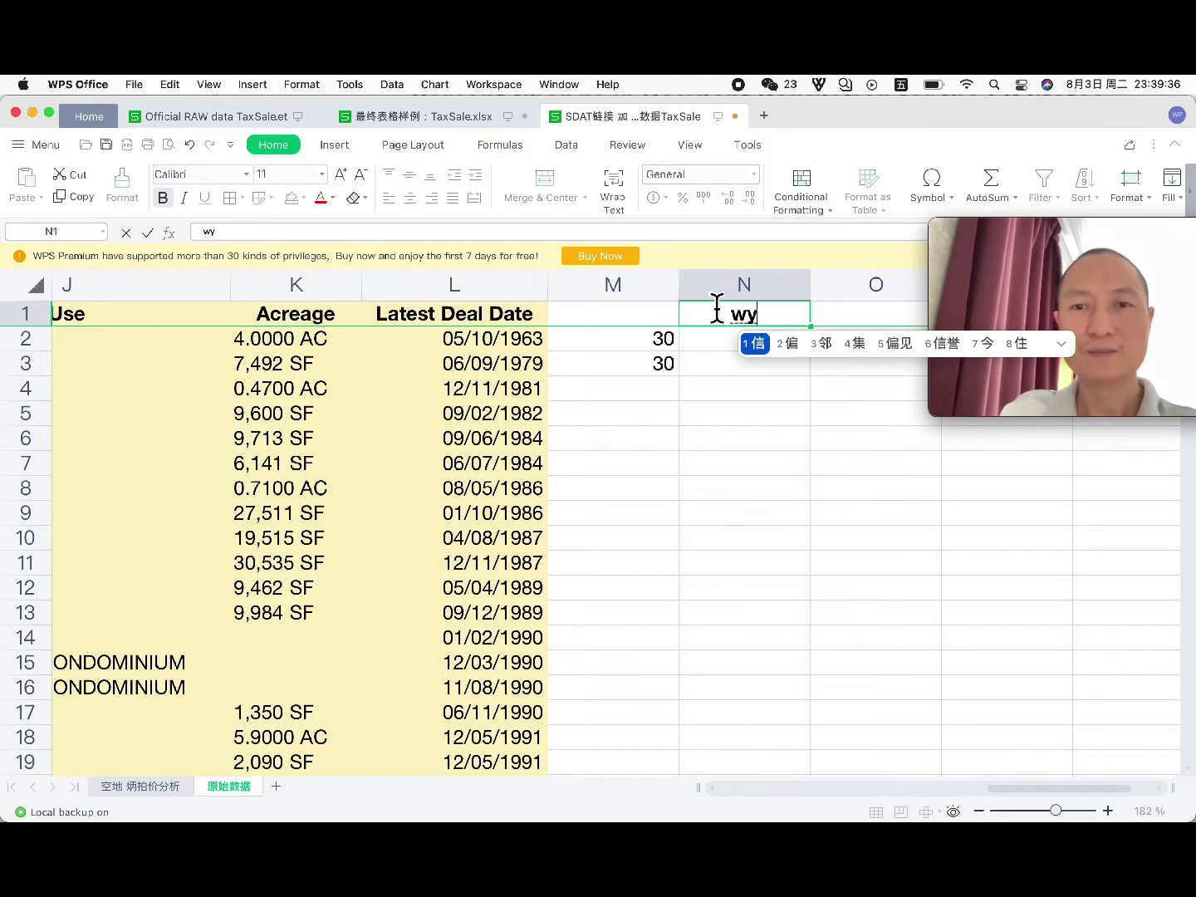
key(space)
text(几岁)
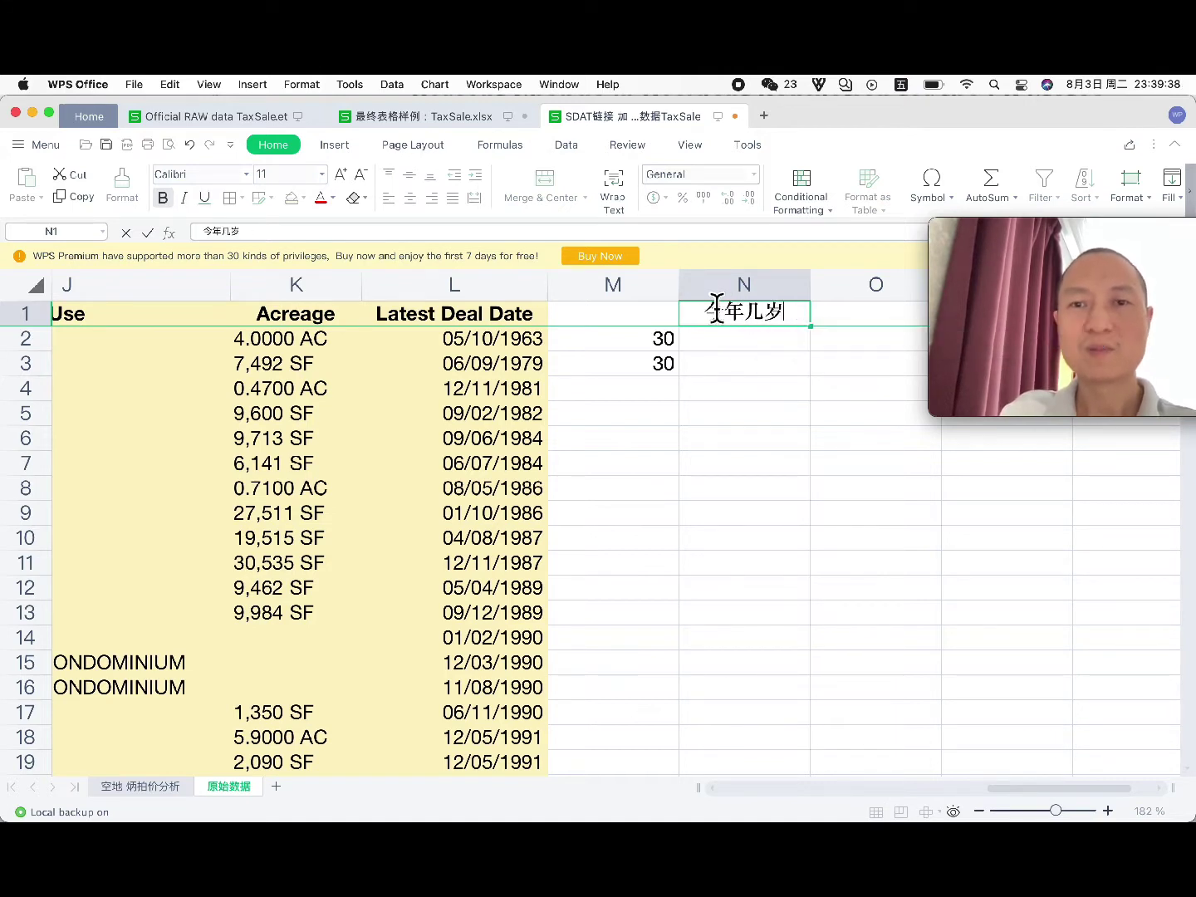
key(Return)
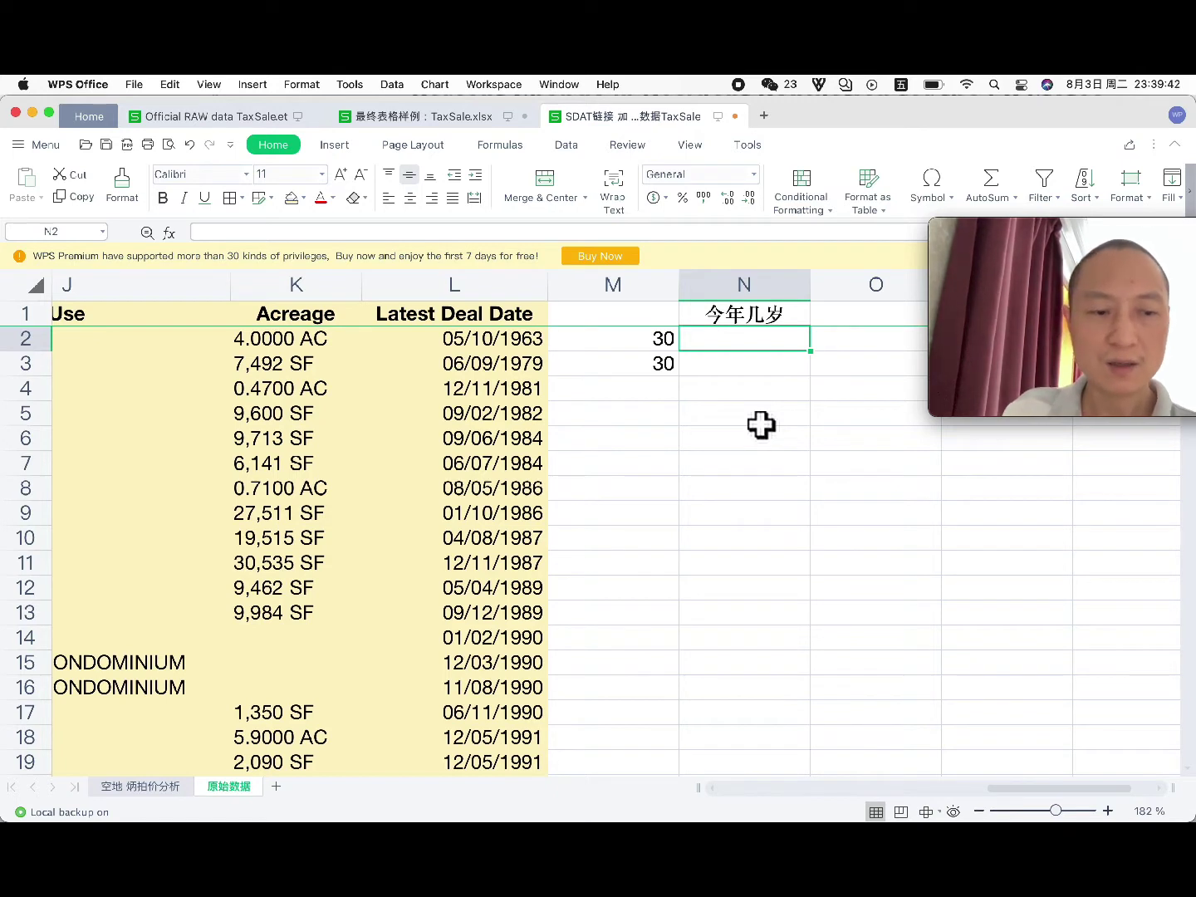
Step: Calculate the first owner's present age in N2 with the formula =30+2021-1963
text(2021)
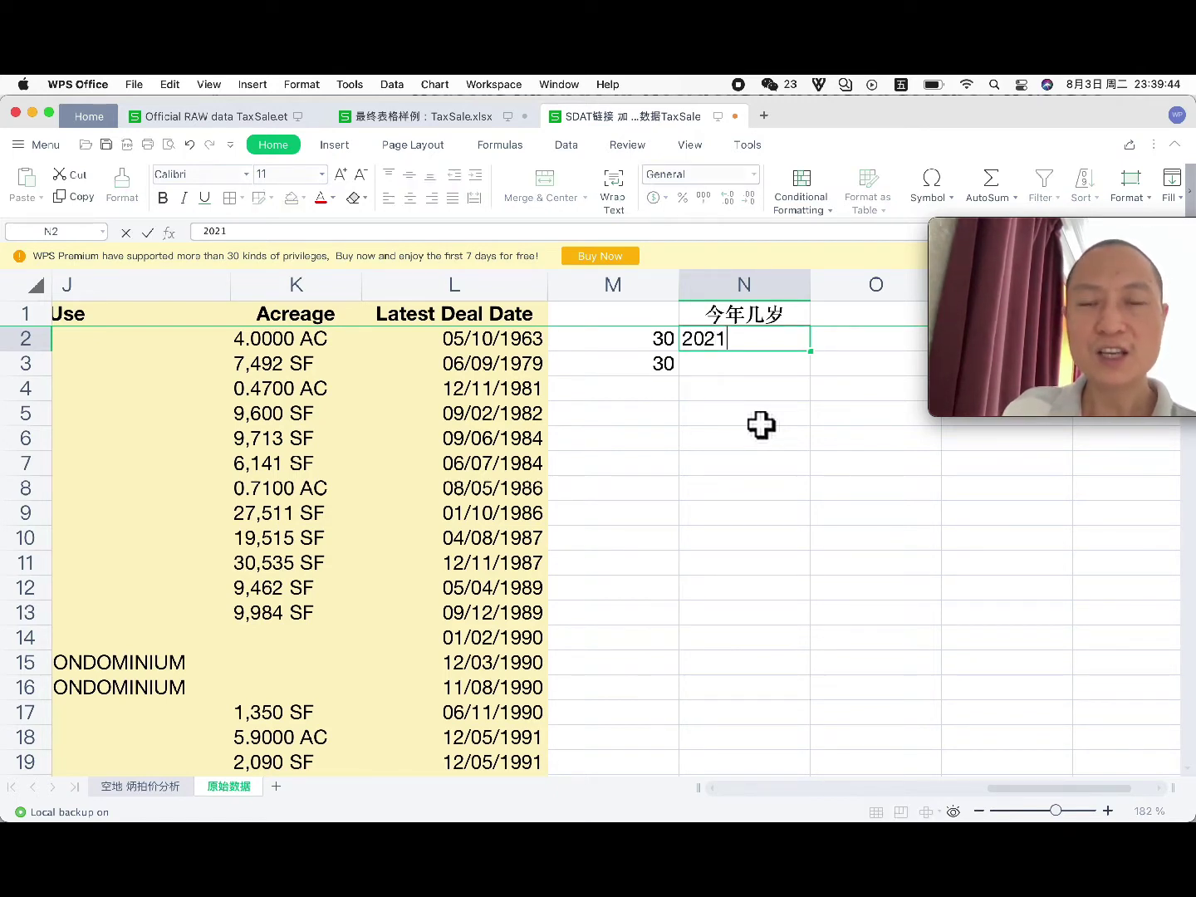
text(-)
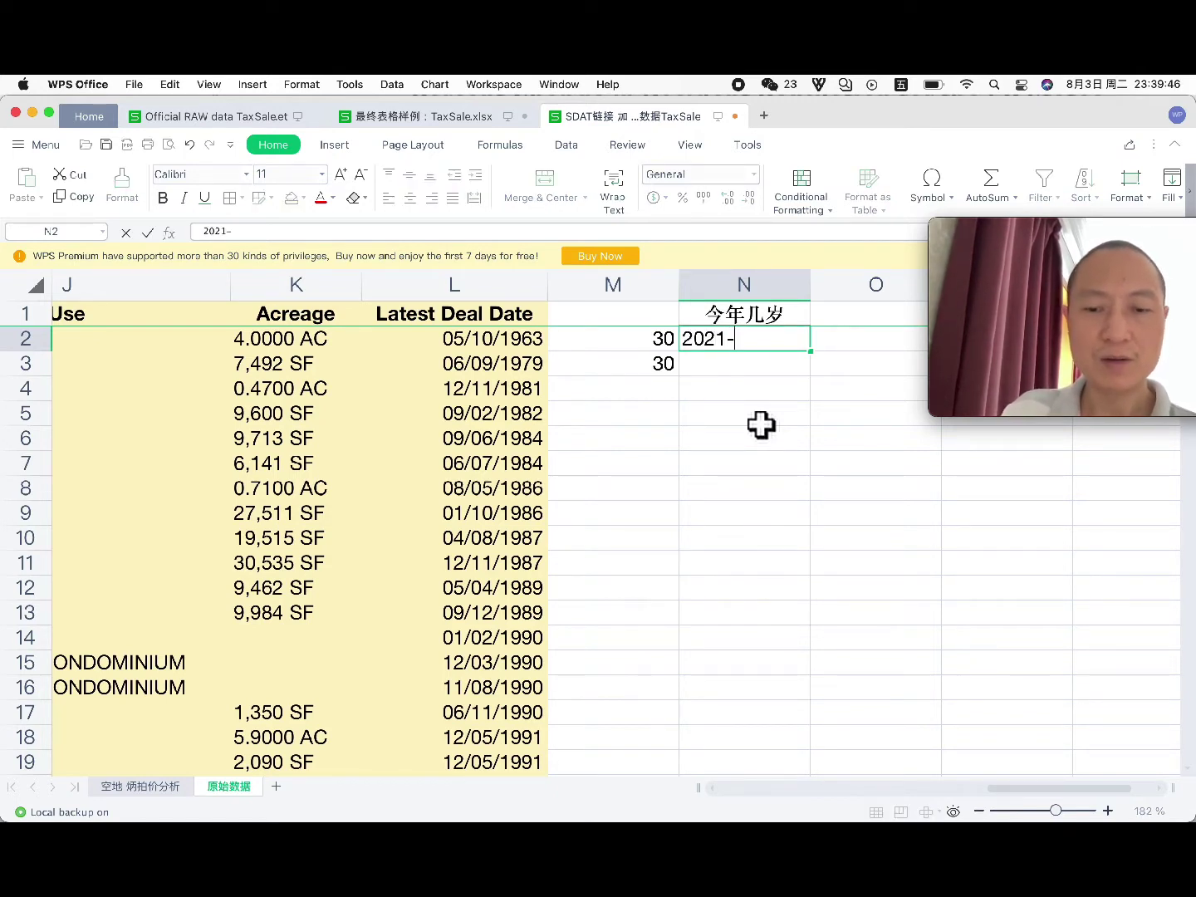
text(19)
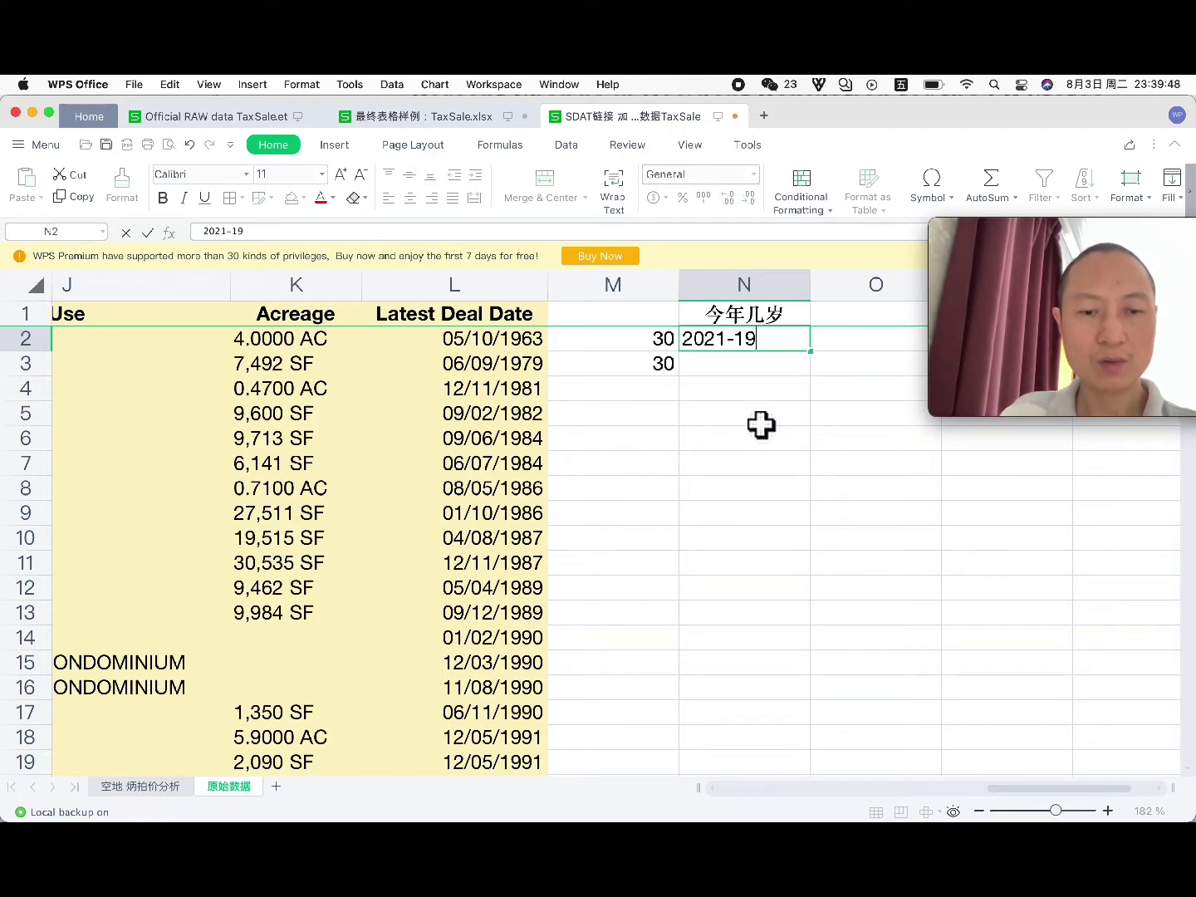
text(63)
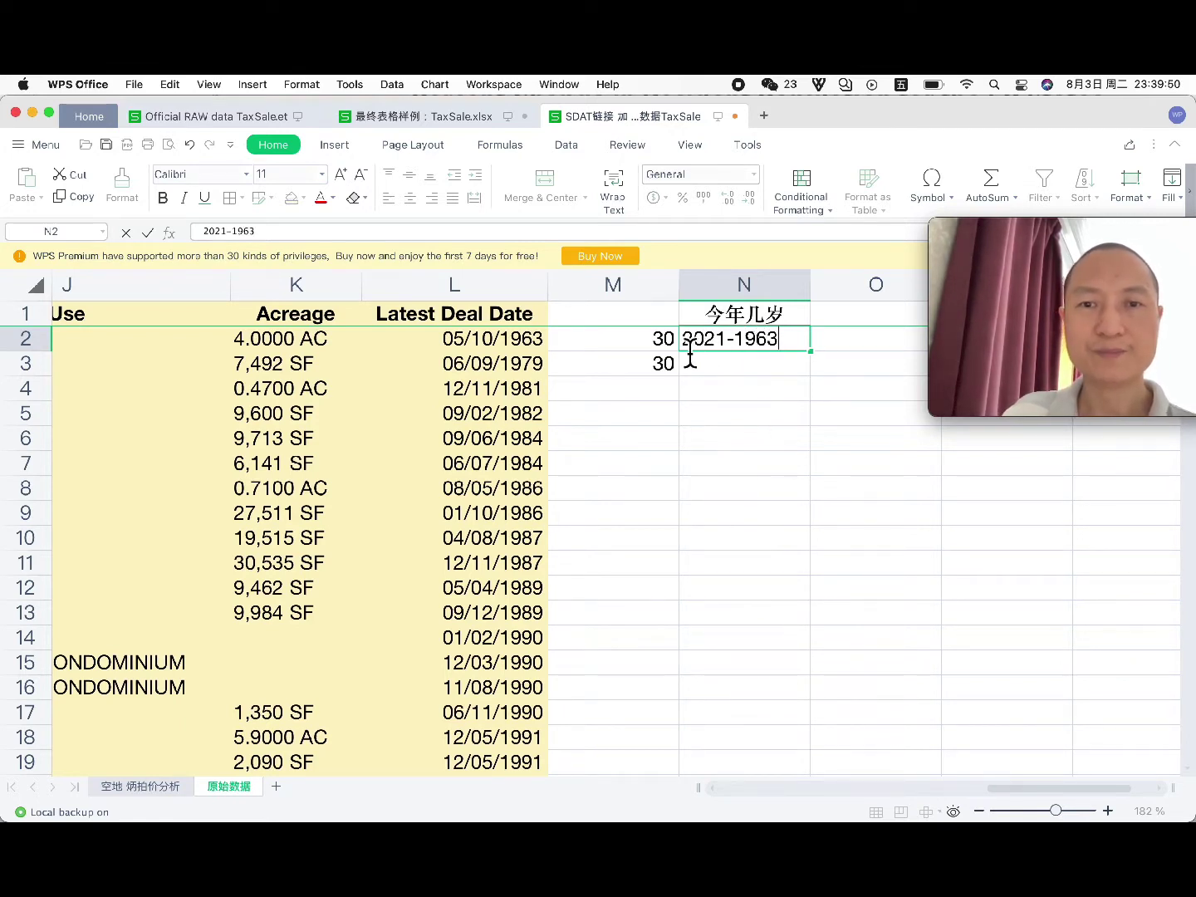
text(=)
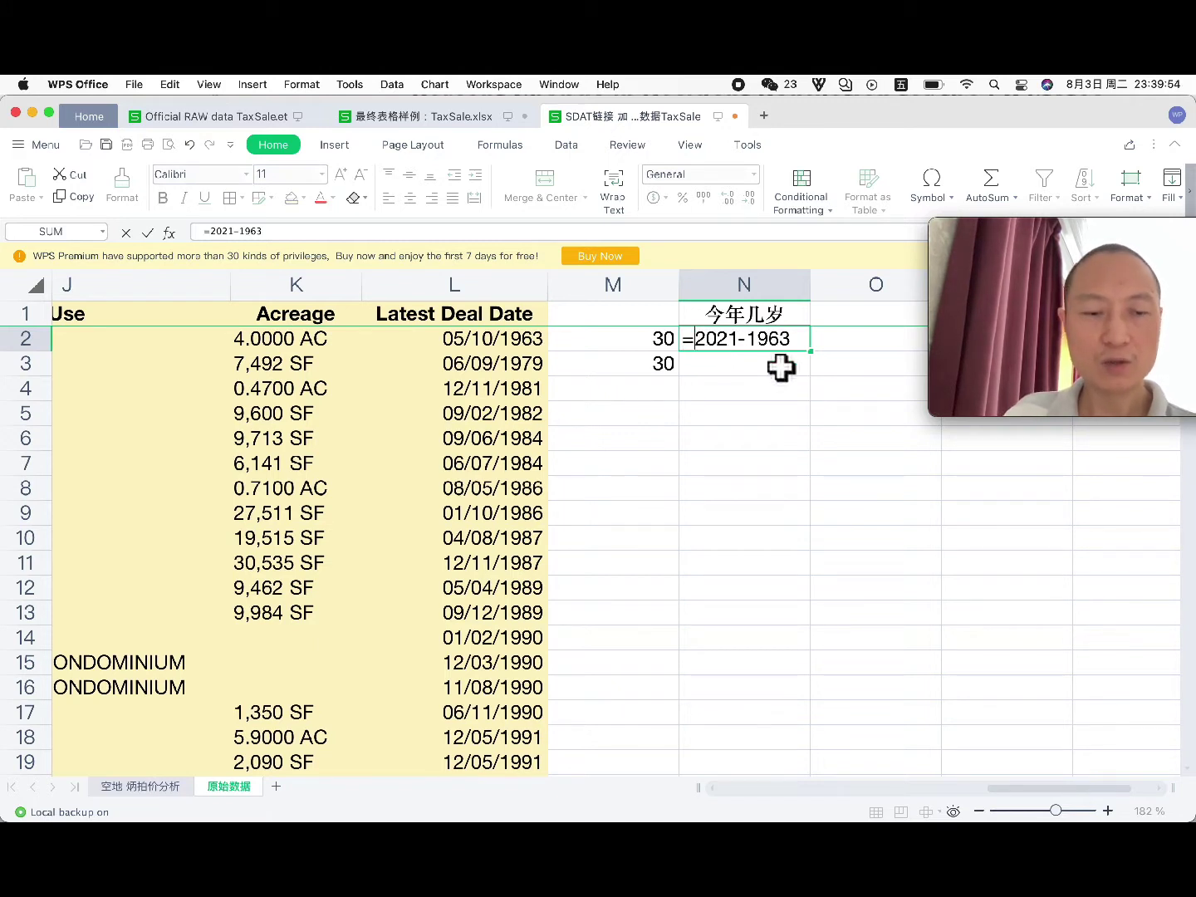
text(30+)
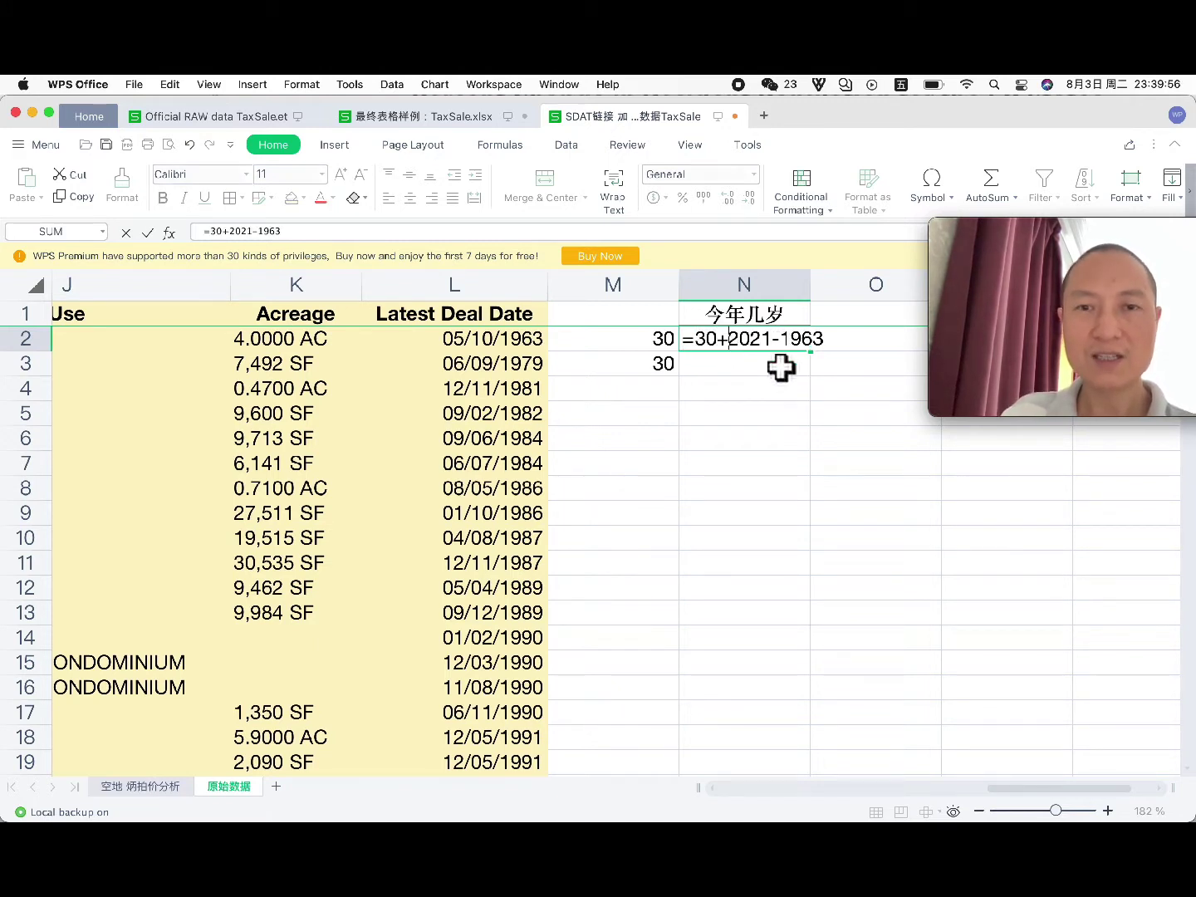
key(Left)
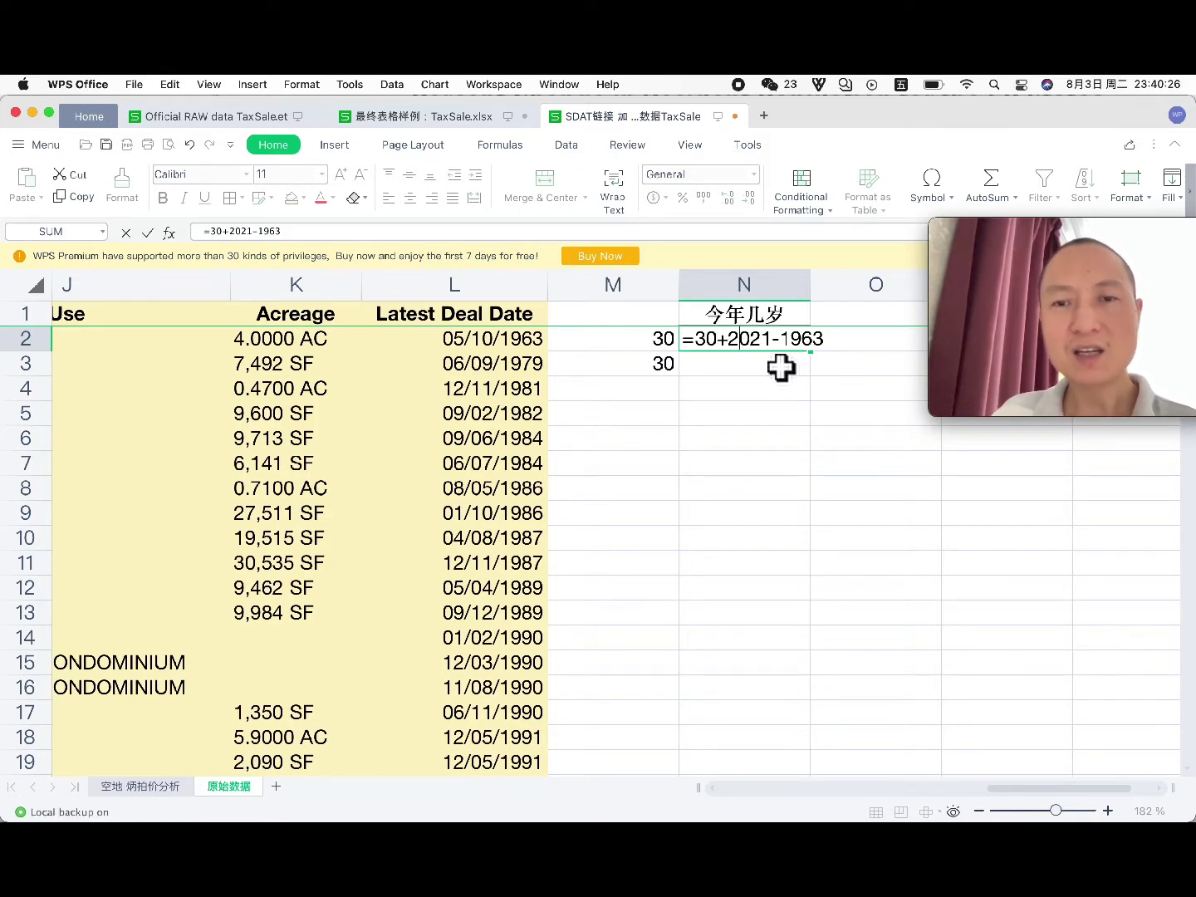
key(Right)
key(Right)
key(Right)
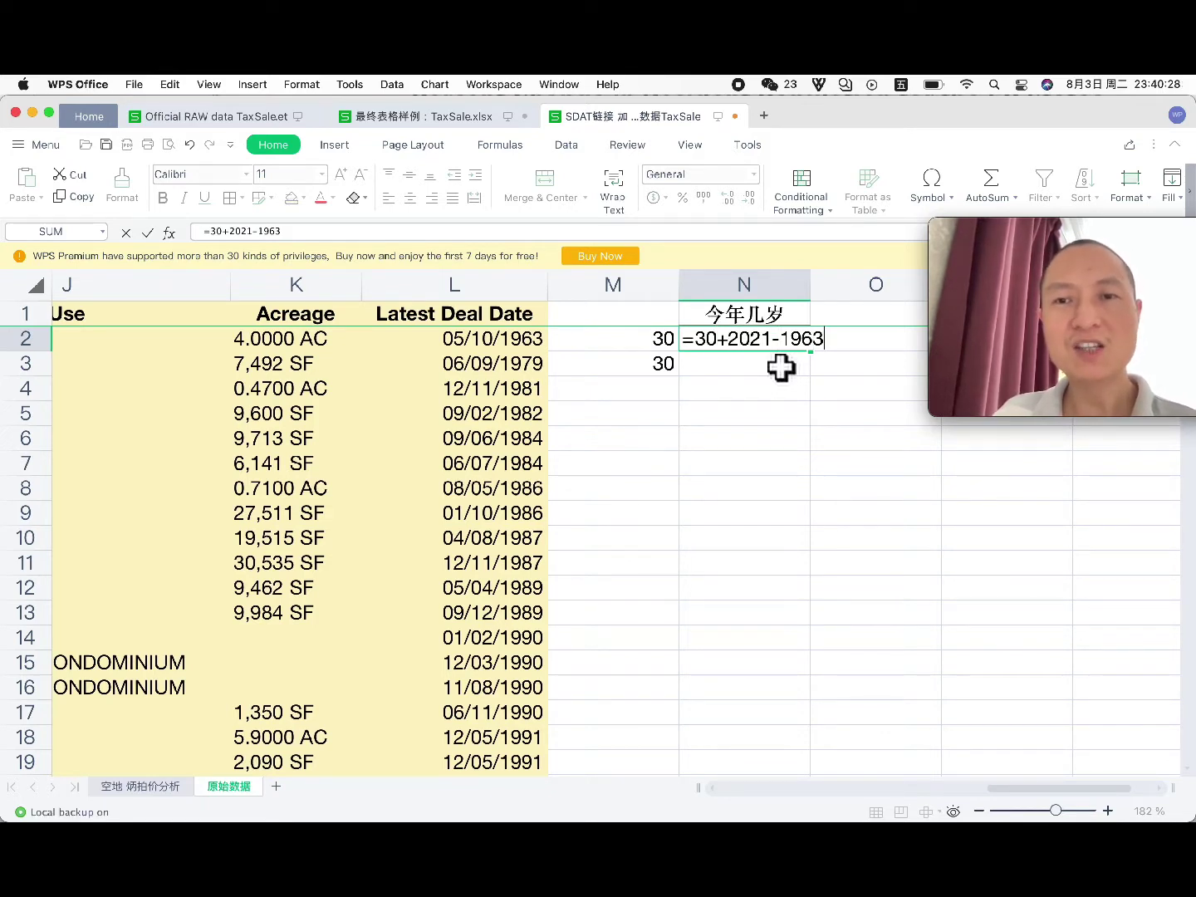
key(Return)
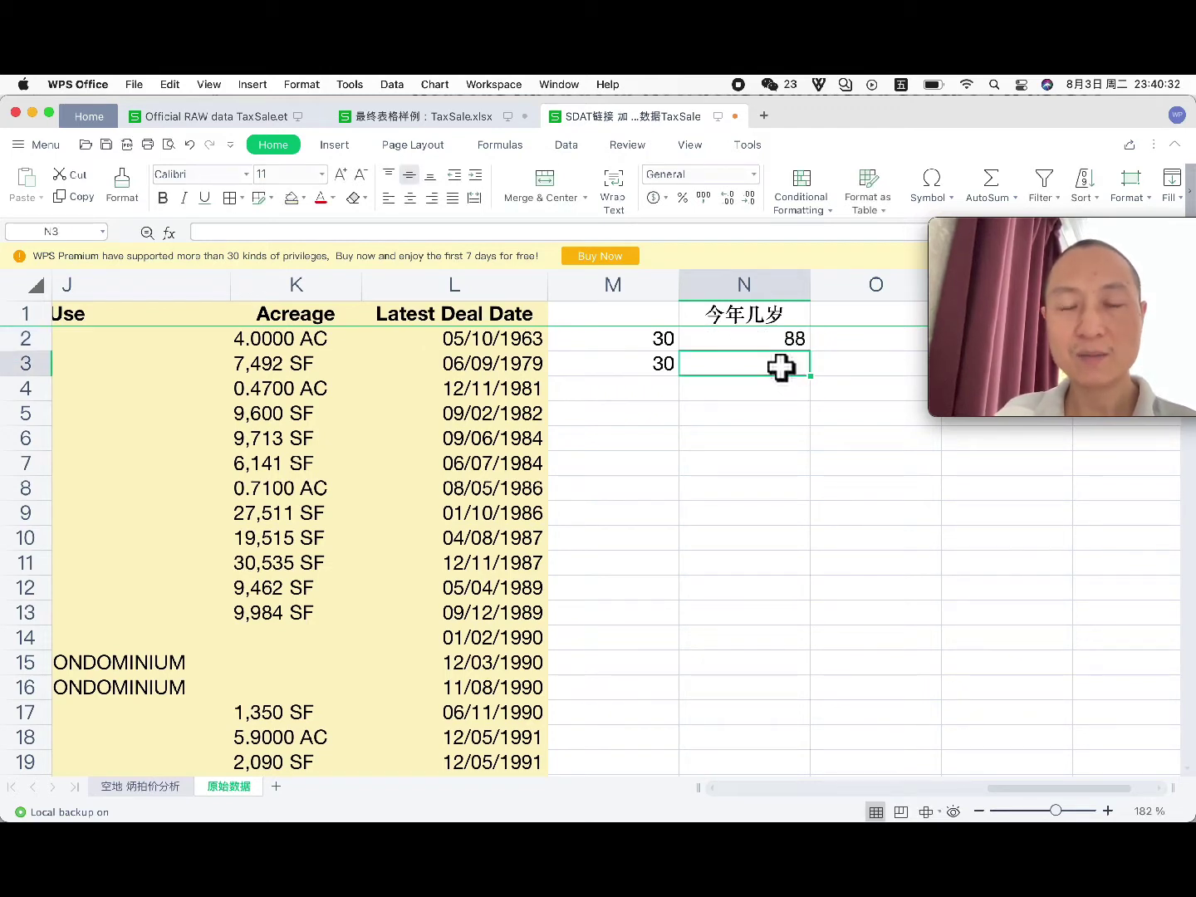
Step: Calculate the second owner's present age in N3 with the formula =30+2021-1979
key(Up)
key(Down)
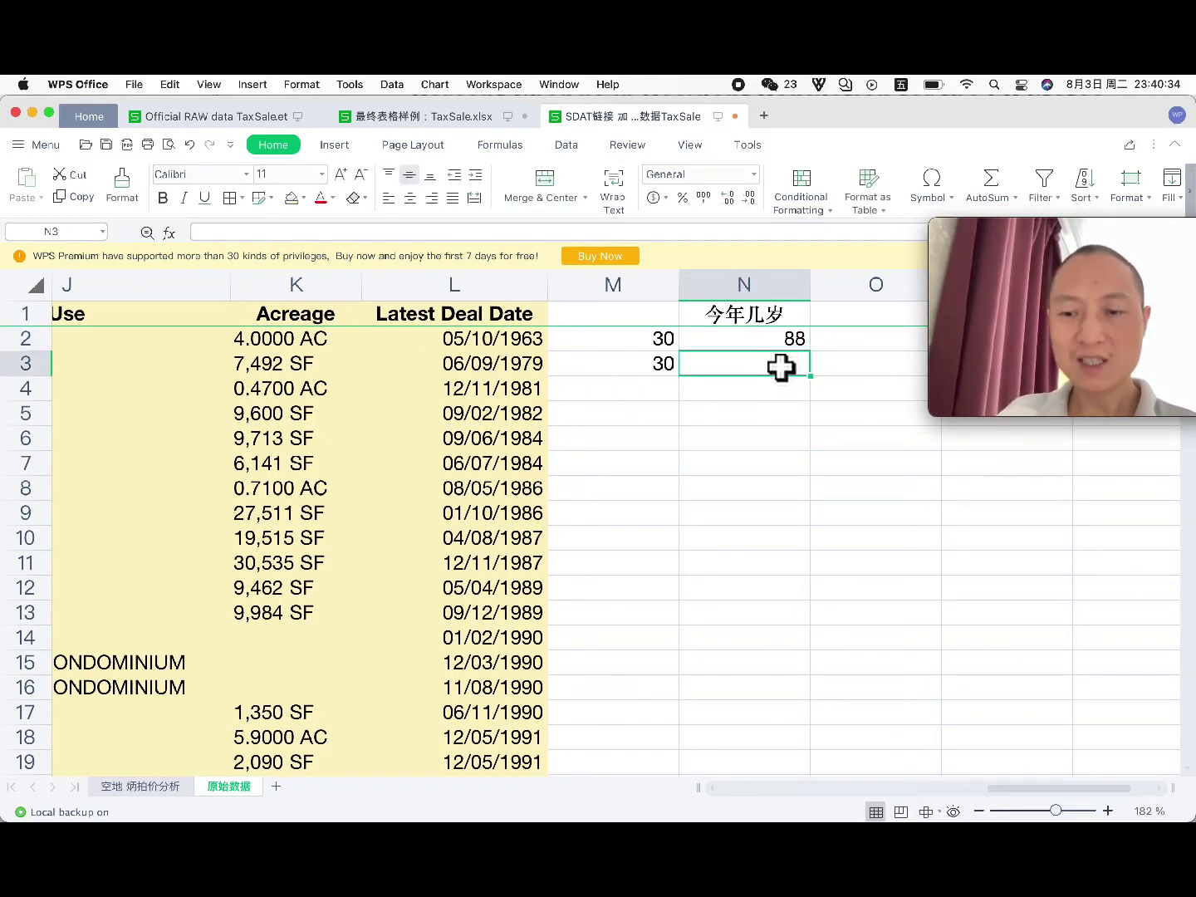
text(=)
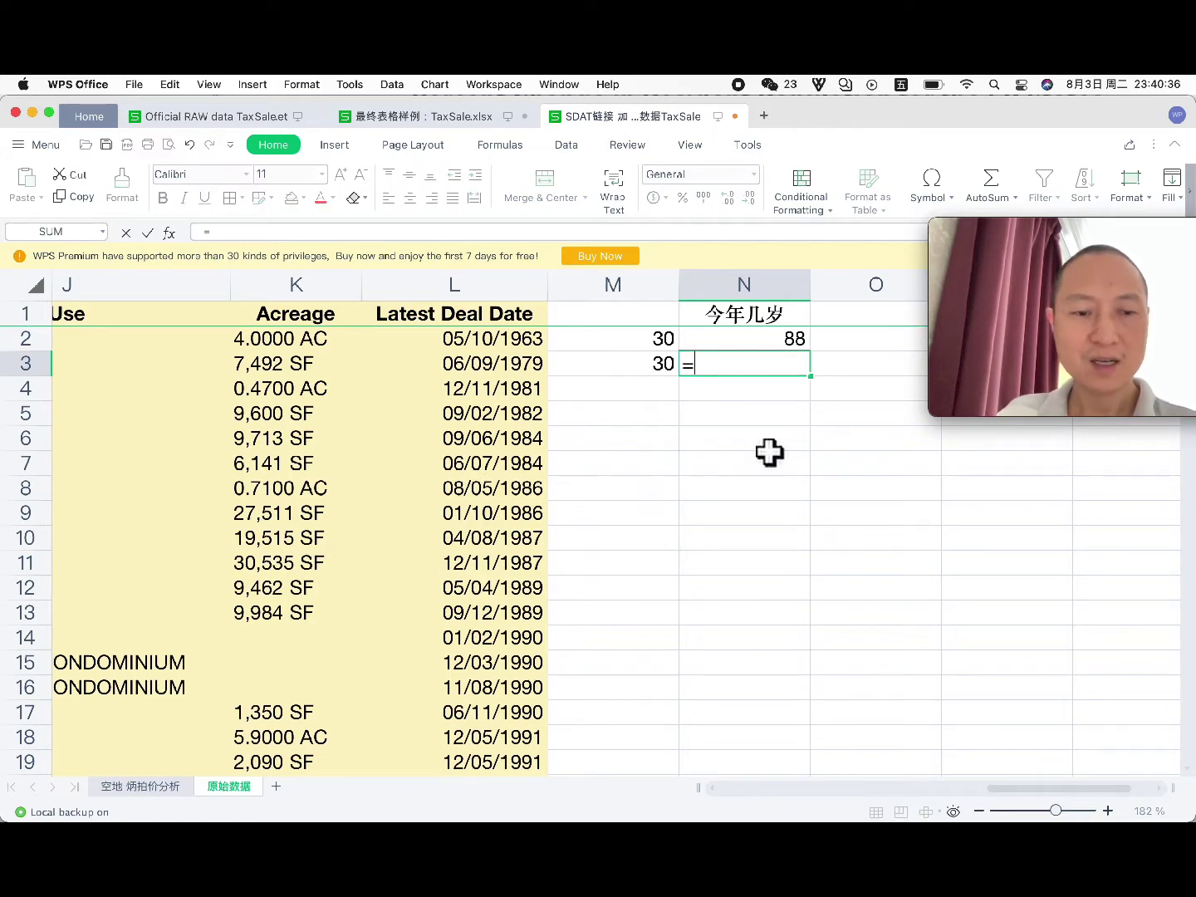
text(30)
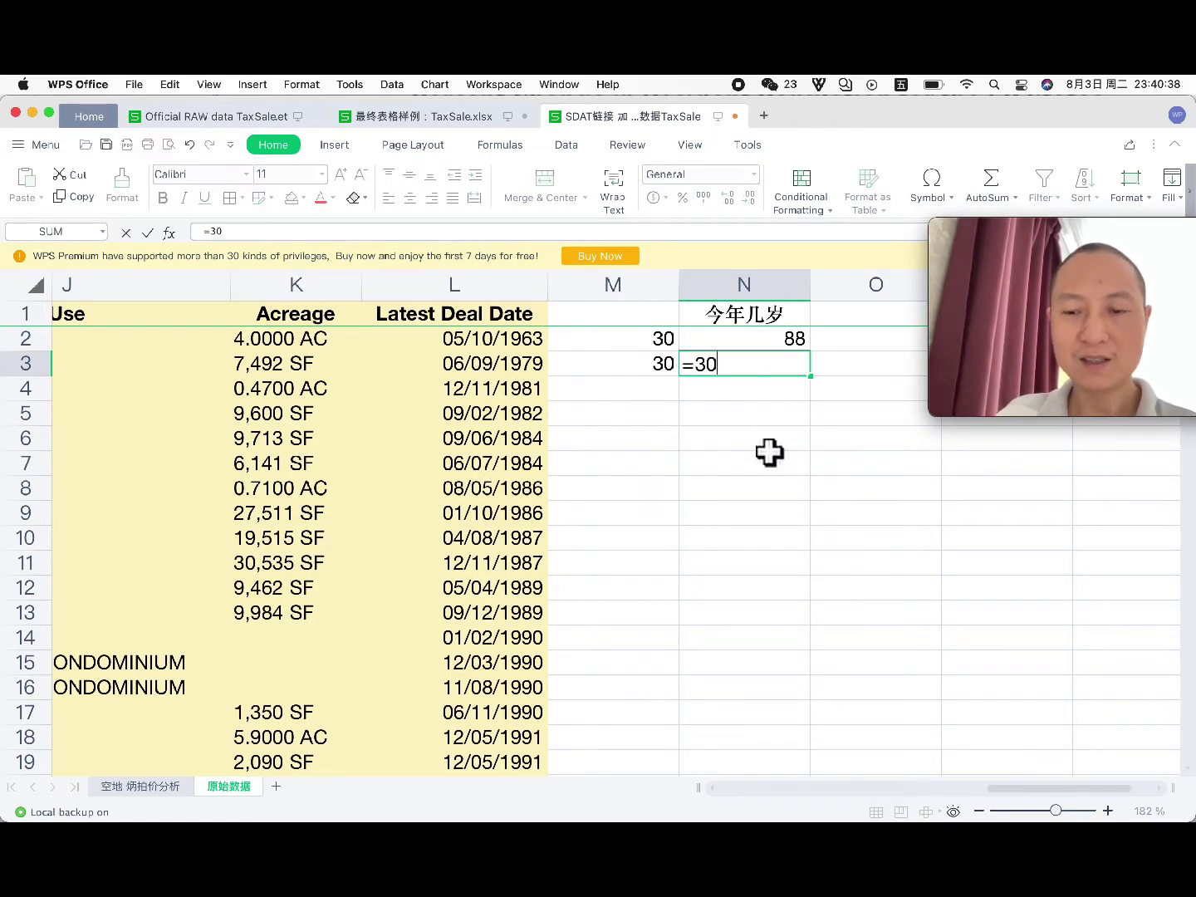
text(+202)
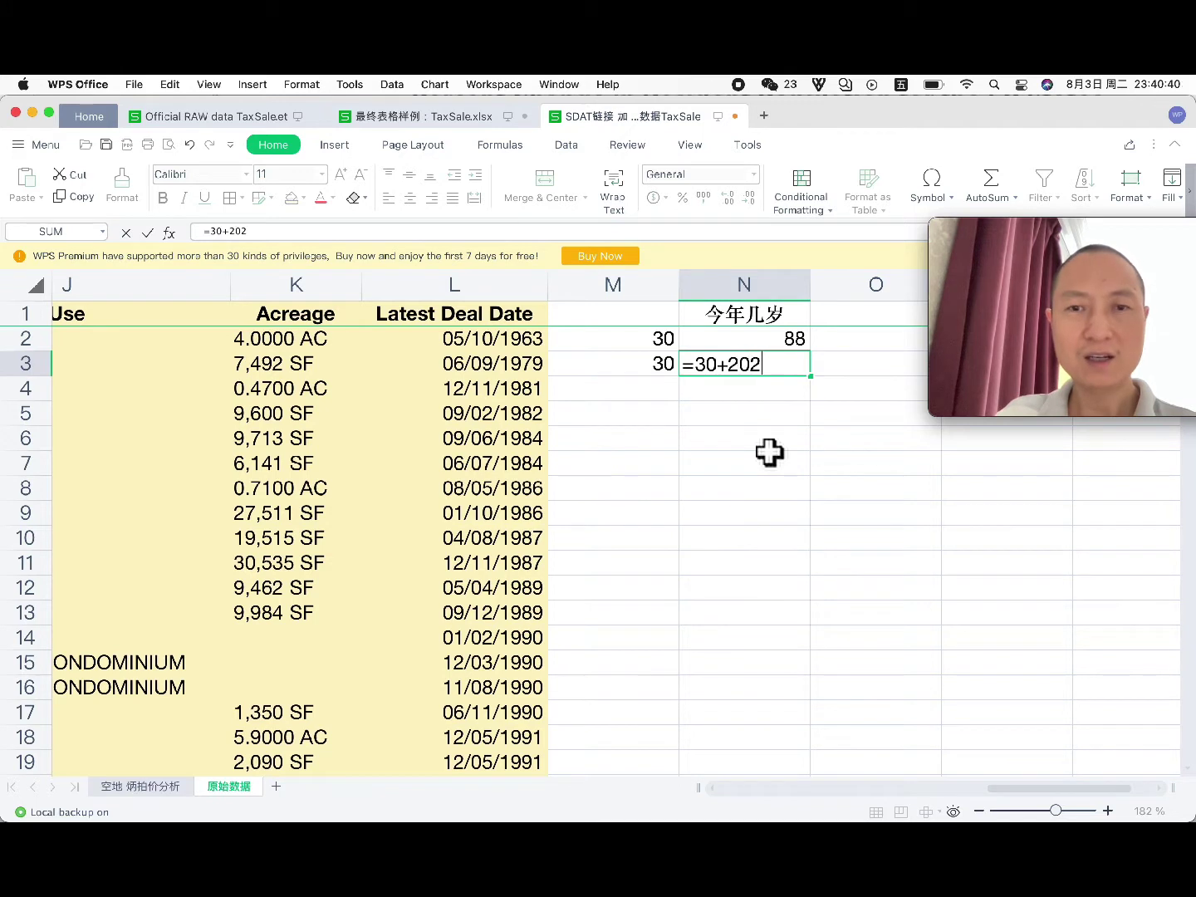
text(1-1)
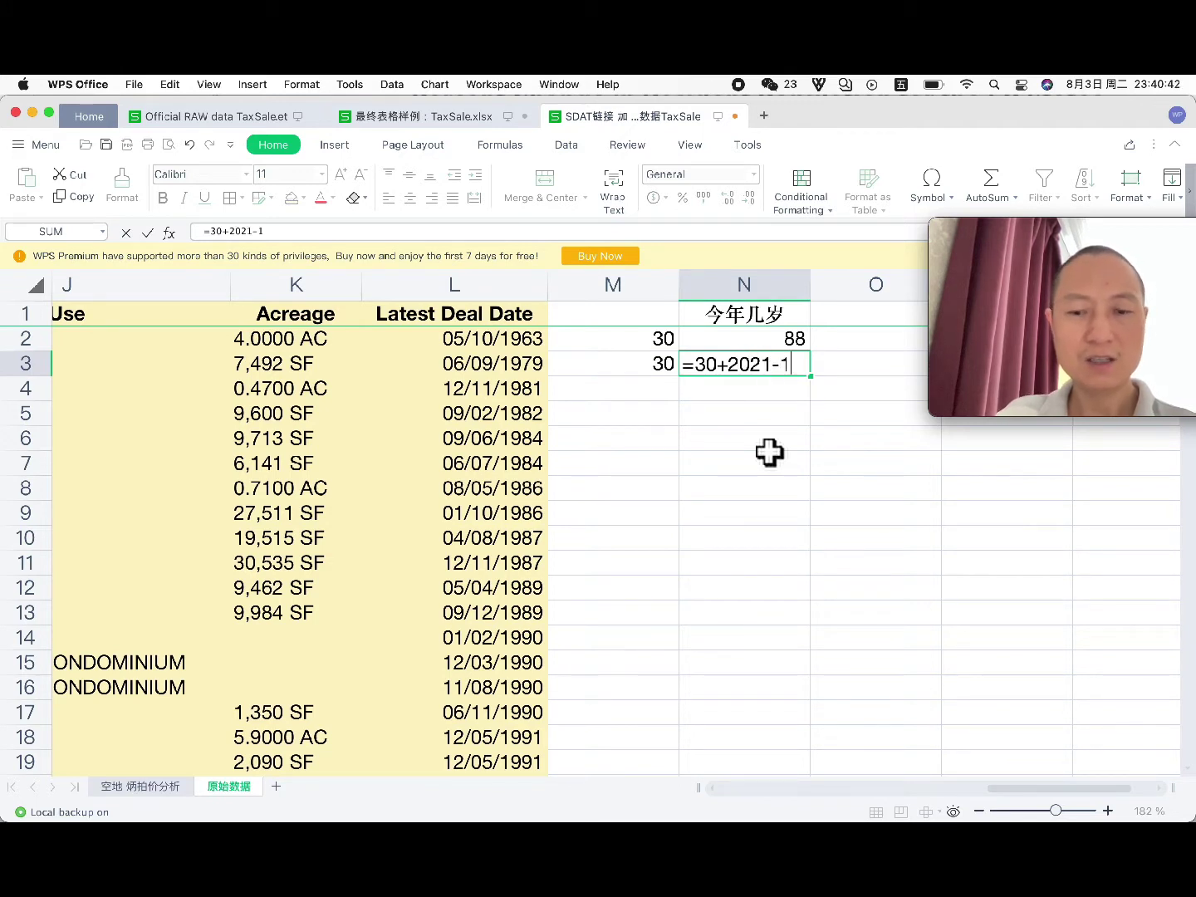
text(979)
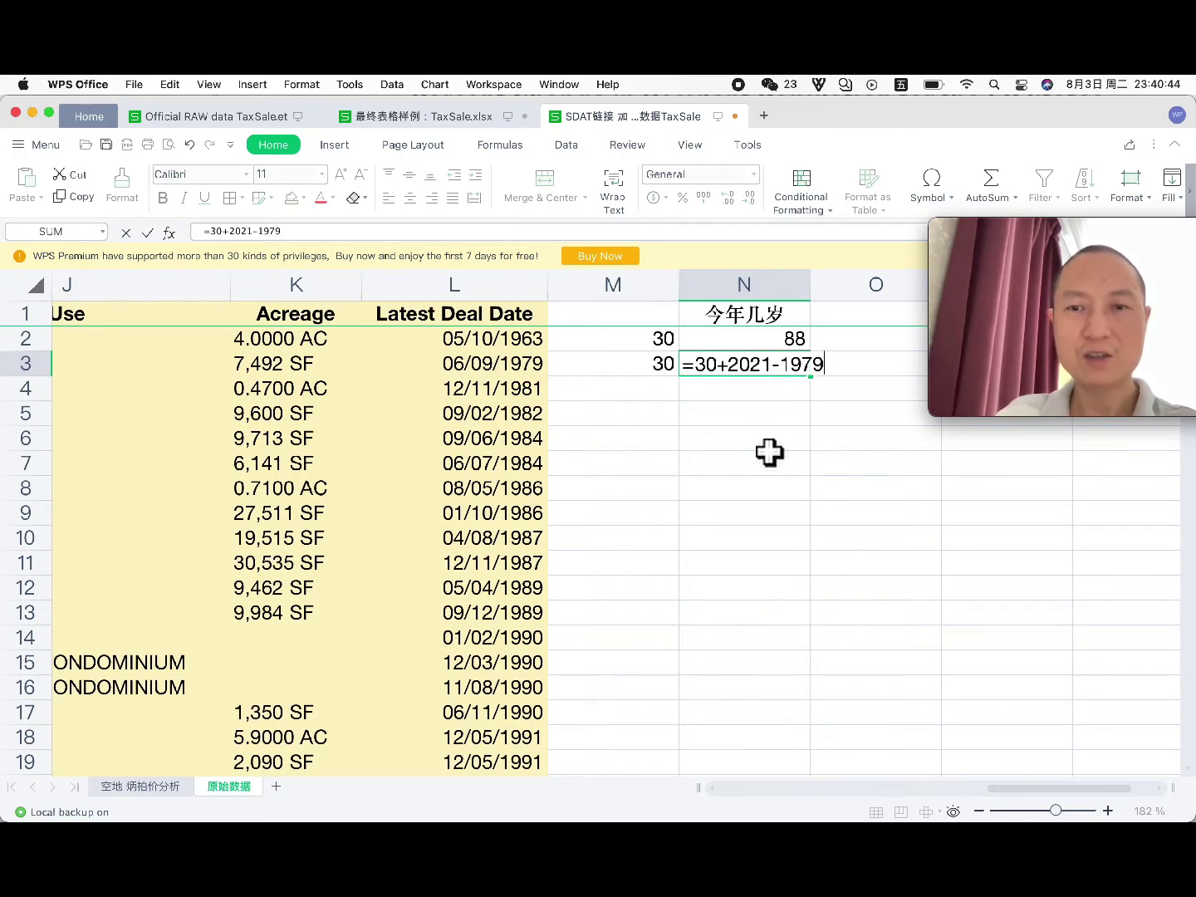
key(Return)
key(Up)
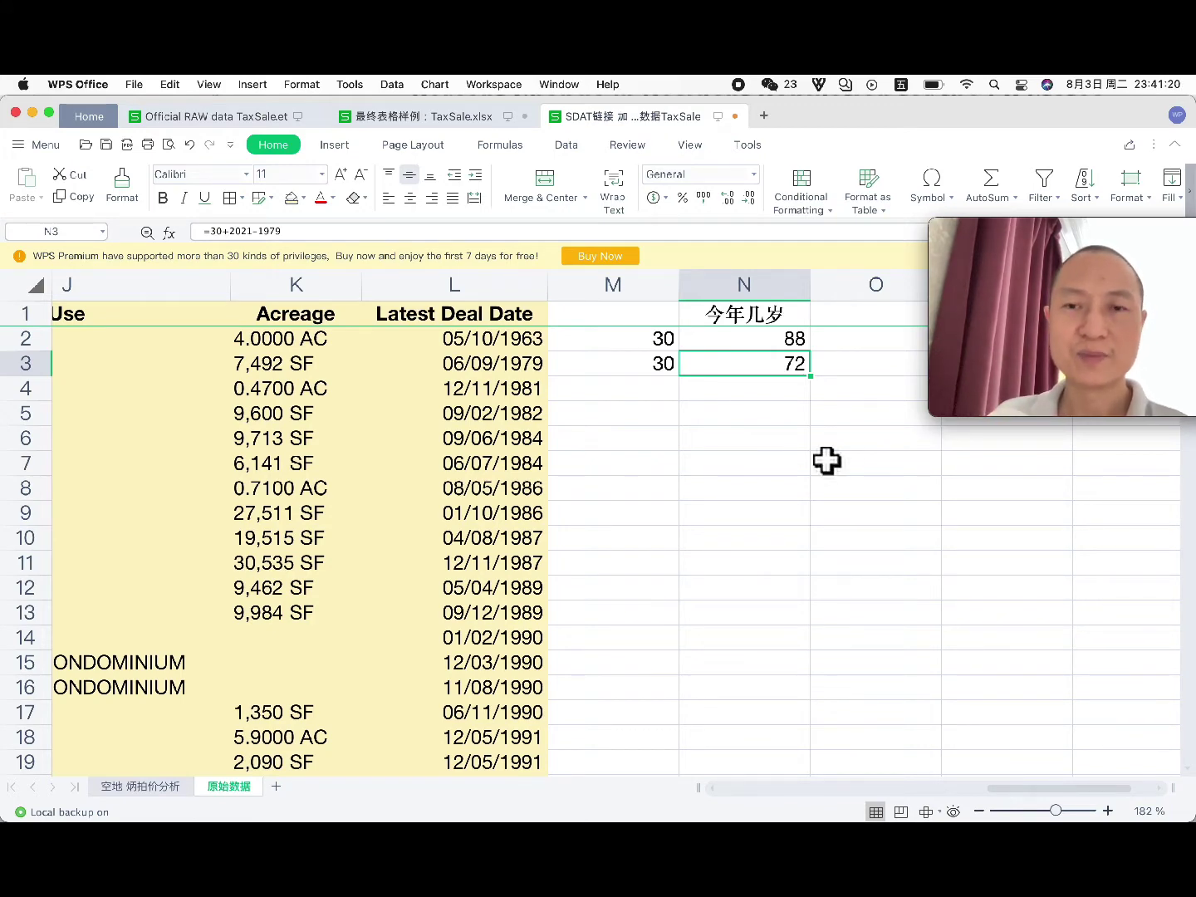
Step: Compare the calculated ages in N2 and N3 with the first properties' latest deal dates
scroll(827, 461, left, 2)
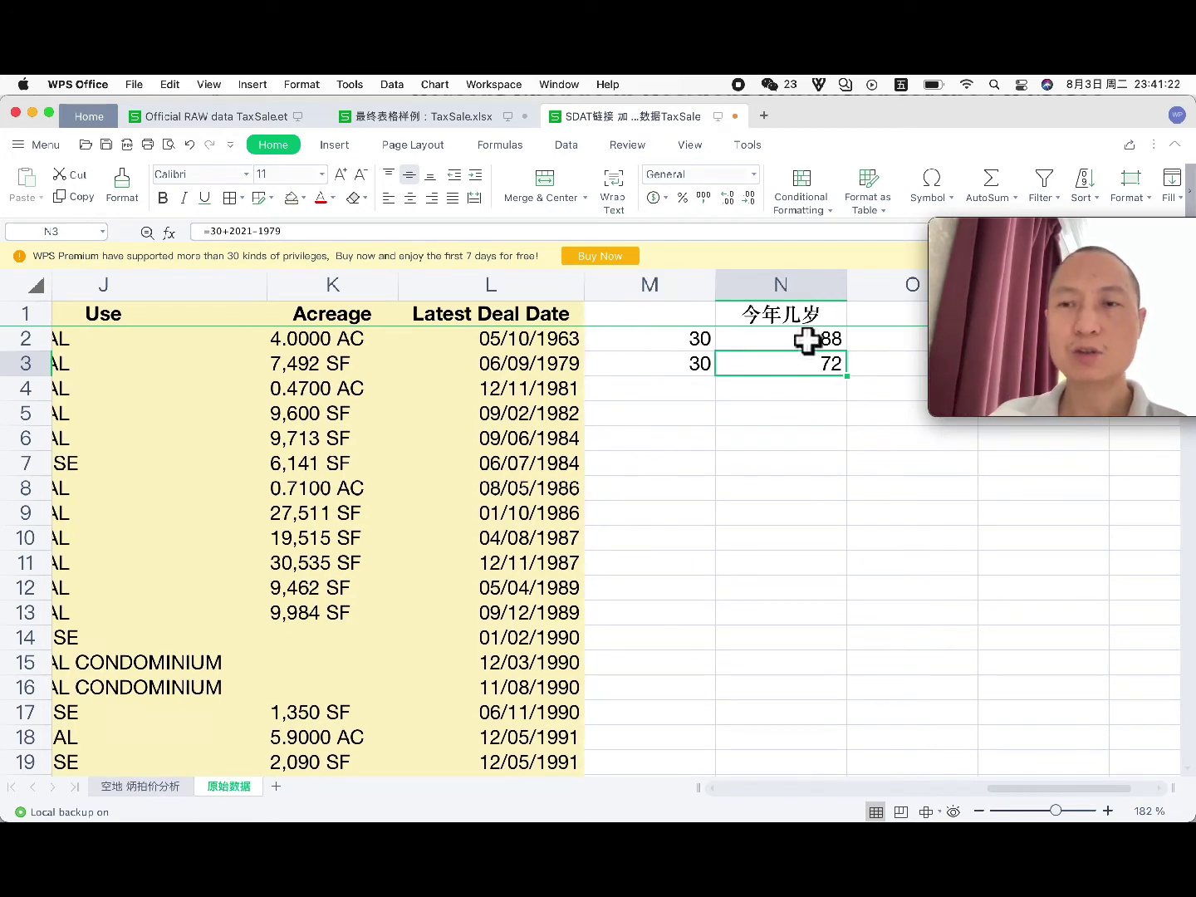
click(783, 397)
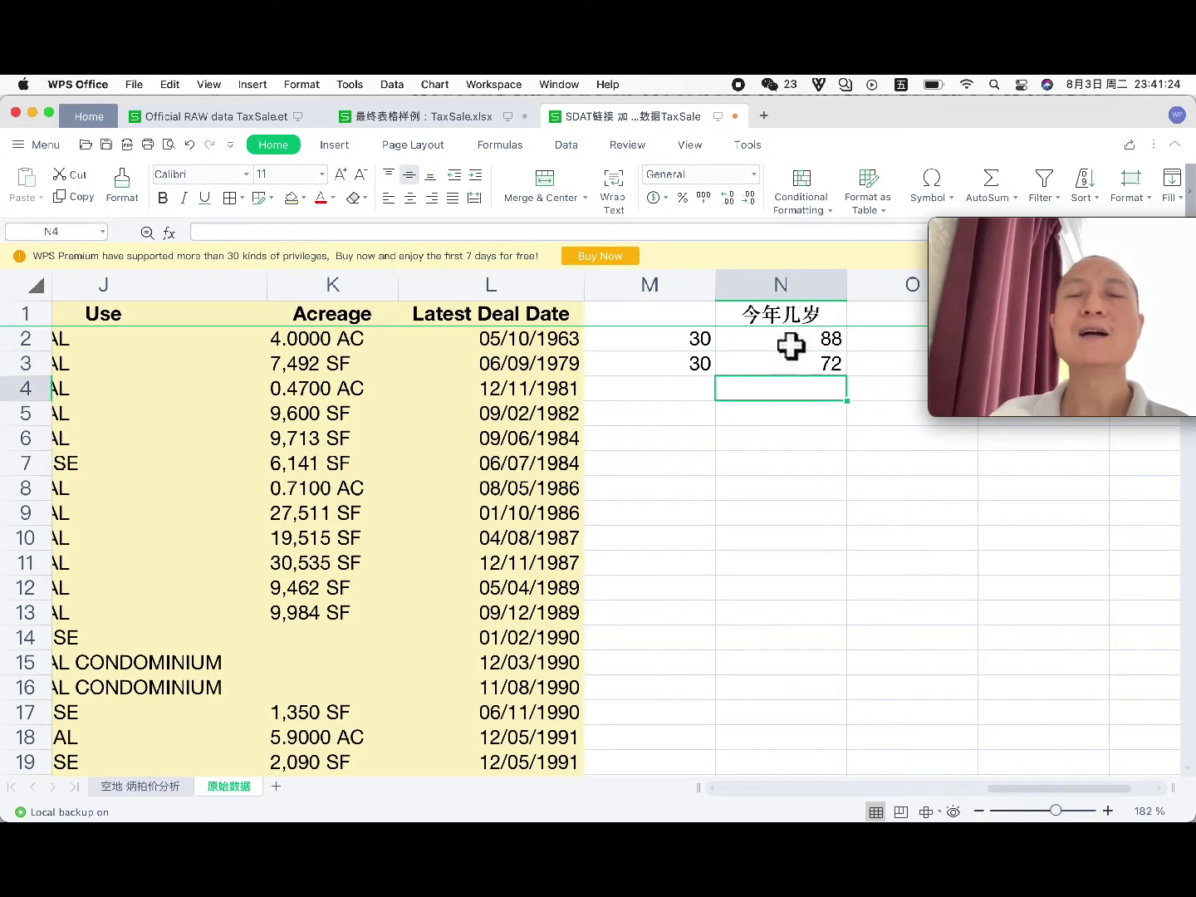
scroll(769, 436, left, 2)
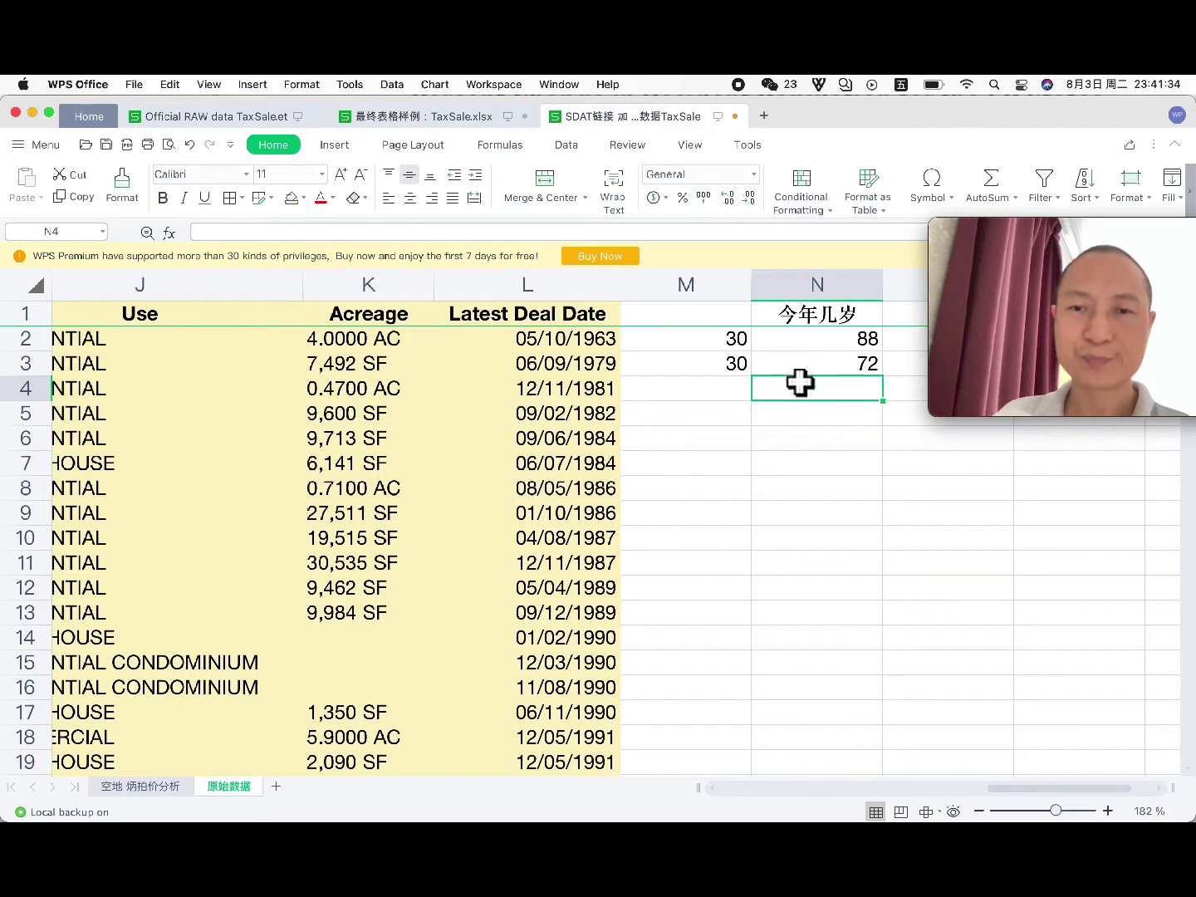
click(811, 344)
click(812, 362)
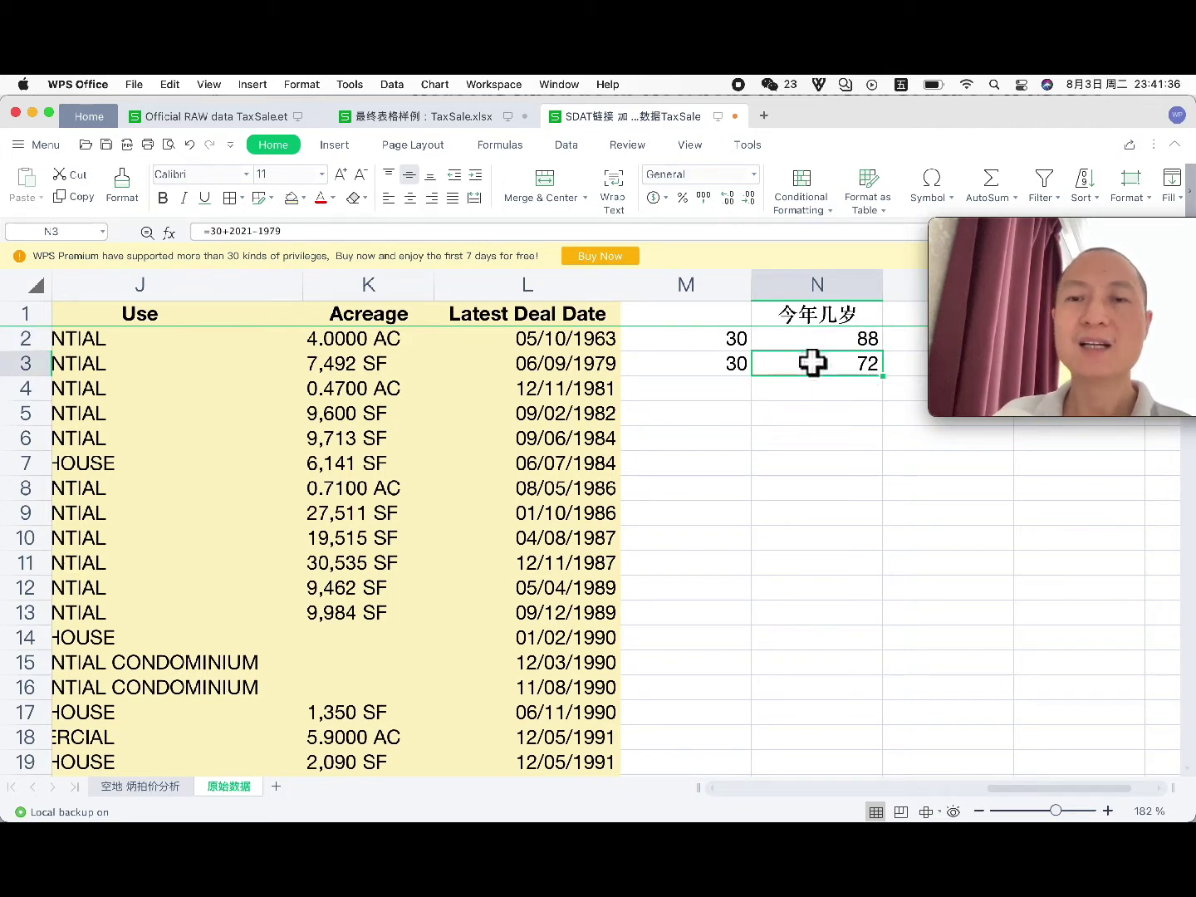
click(586, 342)
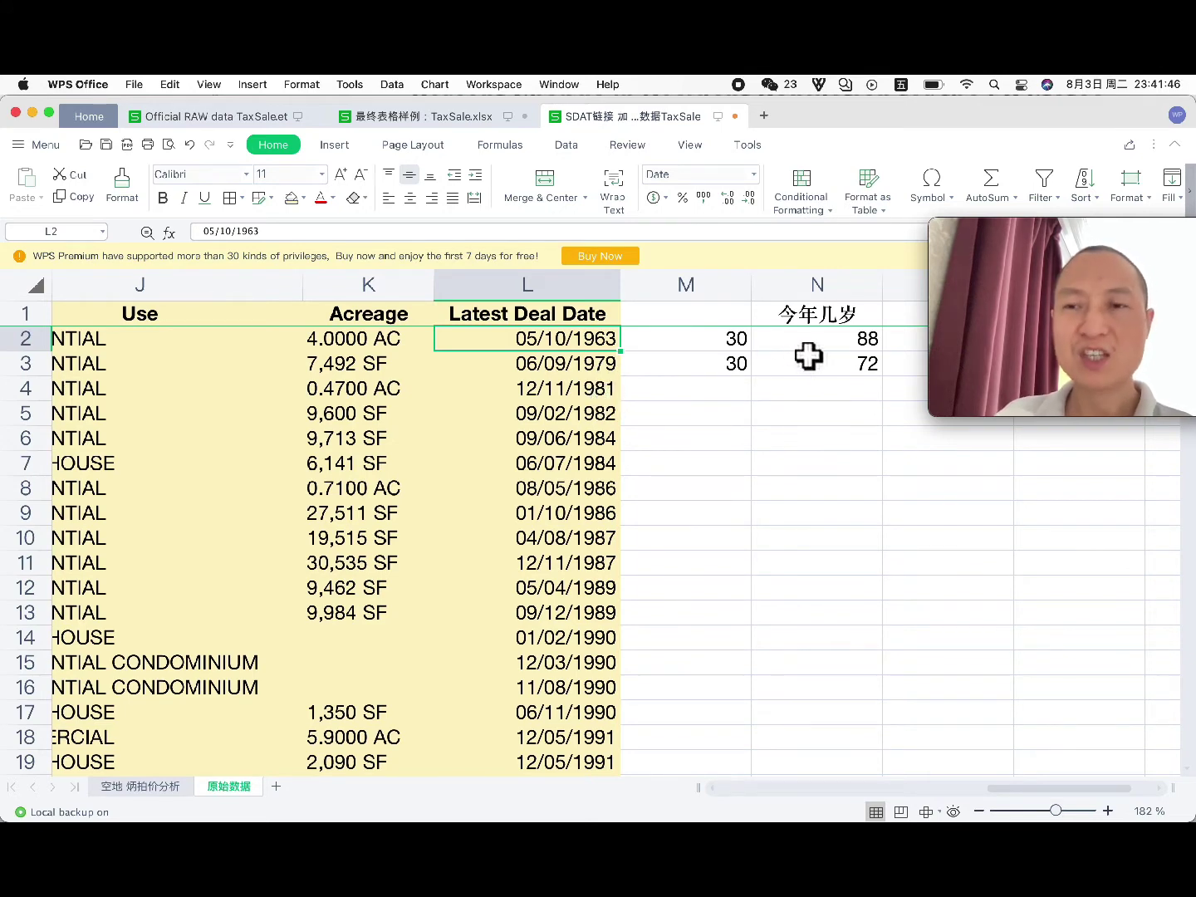
scroll(808, 356, left, 2)
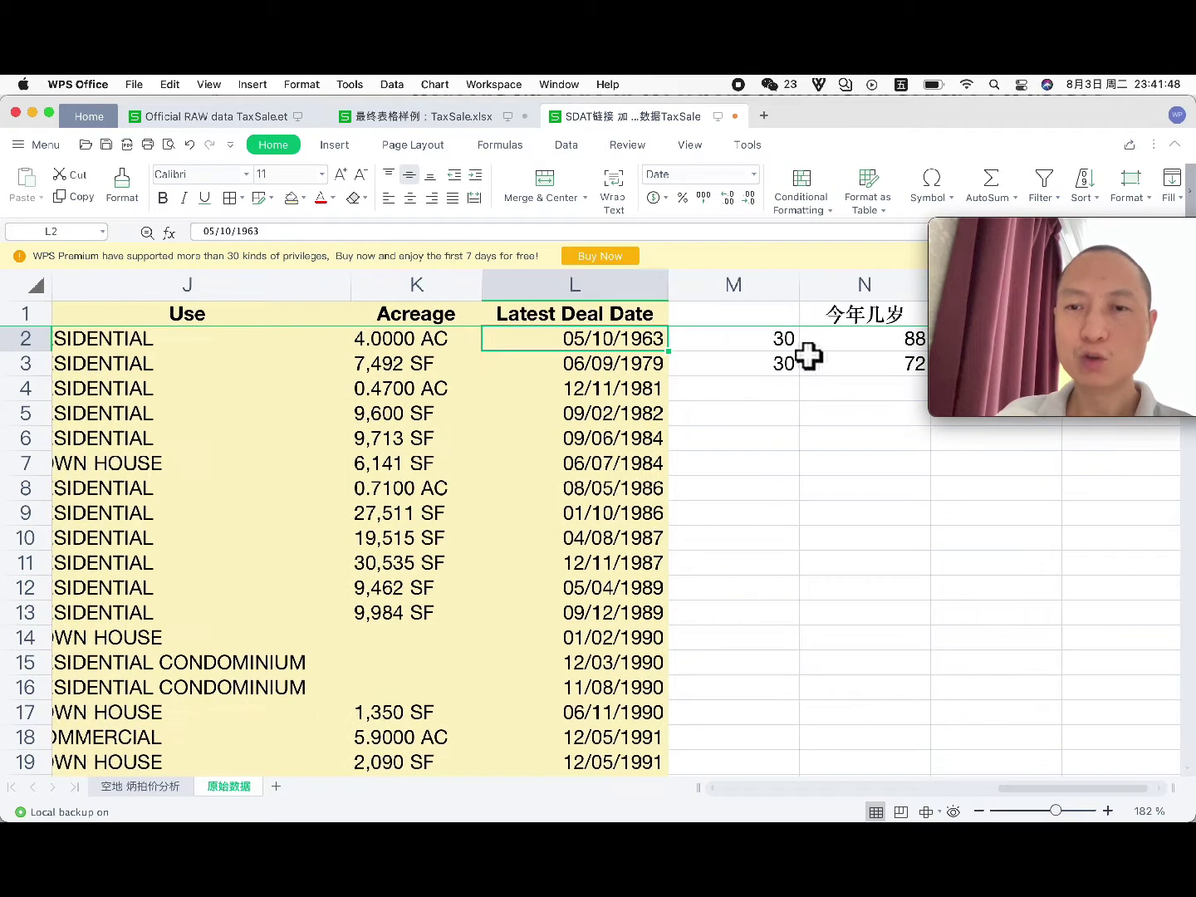
Step: Enter 40 in M11 as the assumed purchase age for the property with the 12/11/1987 deal date
scroll(808, 355, left, 1)
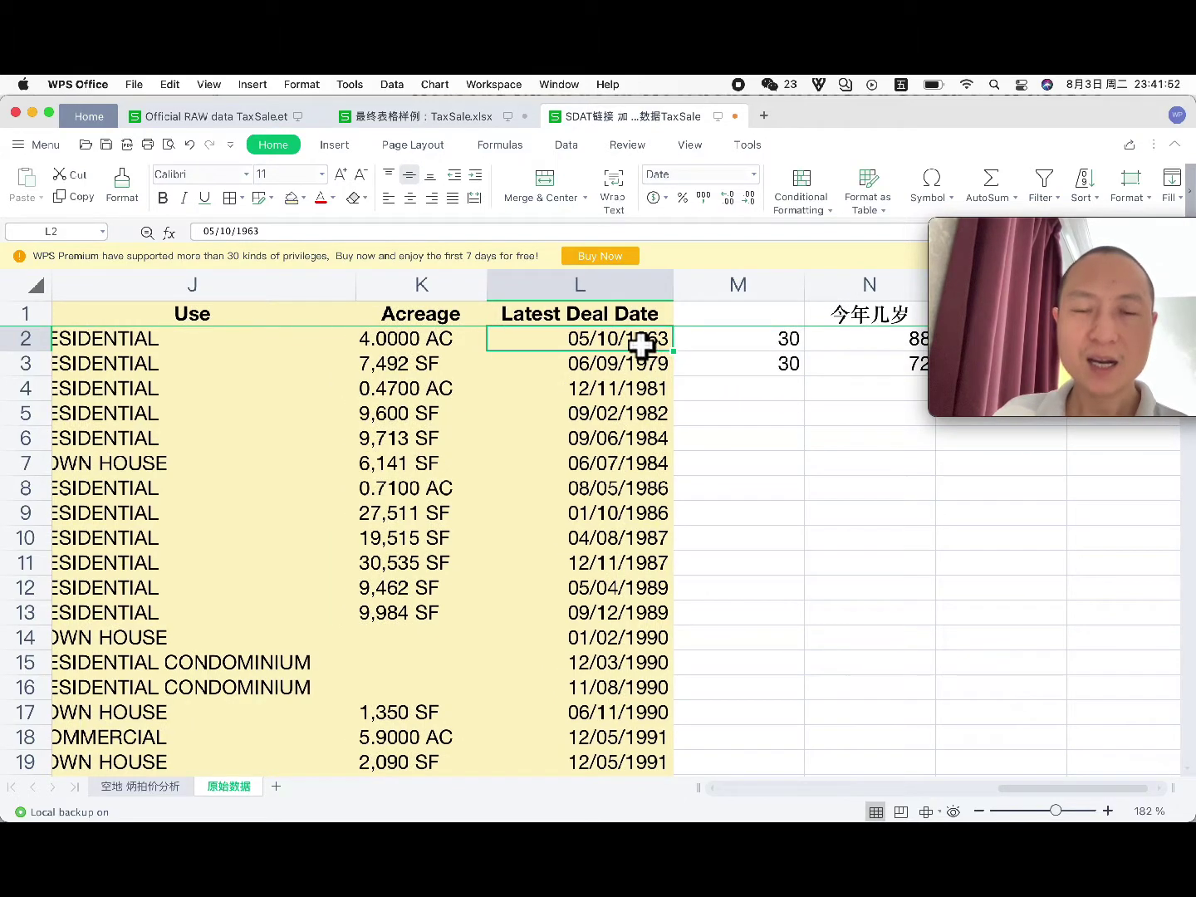
drag(641, 344, 656, 699)
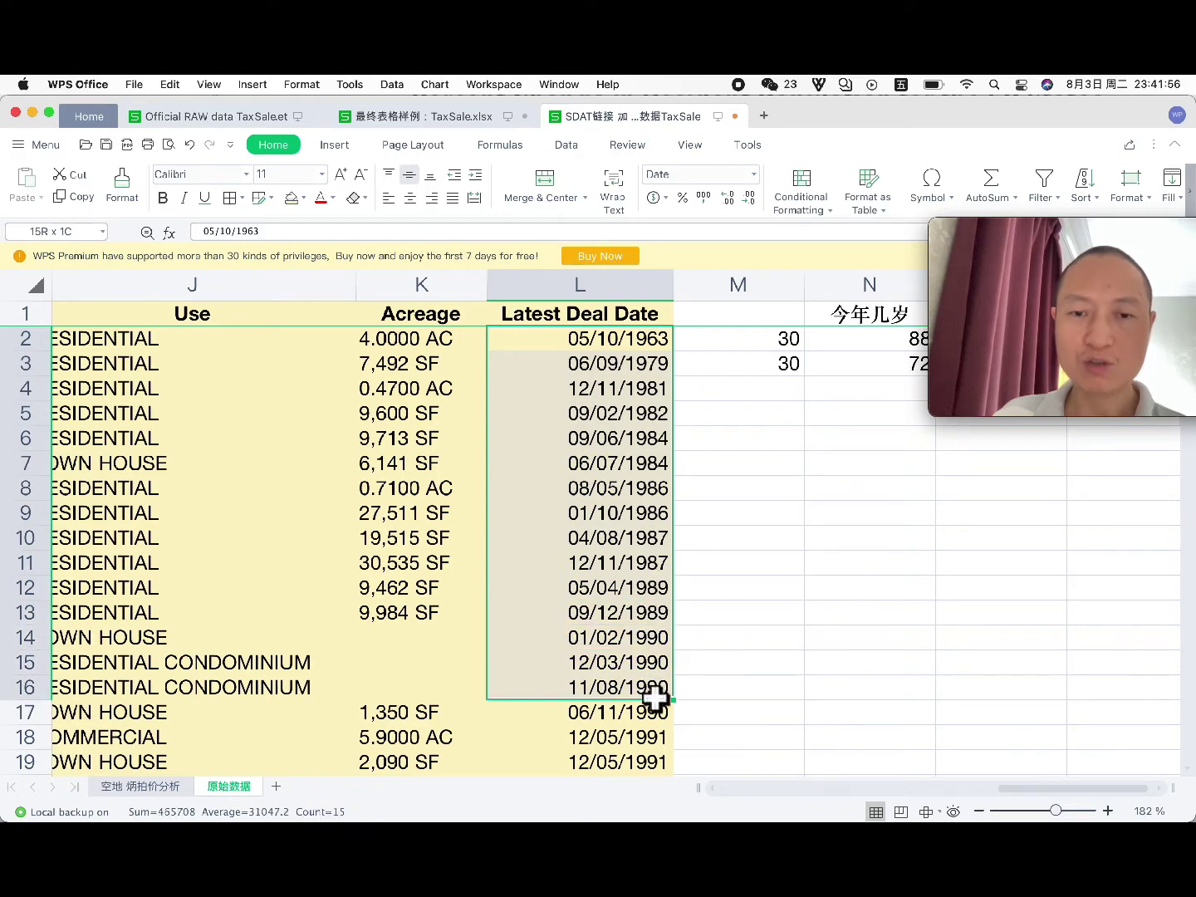
scroll(743, 528, right, 1)
click(743, 530)
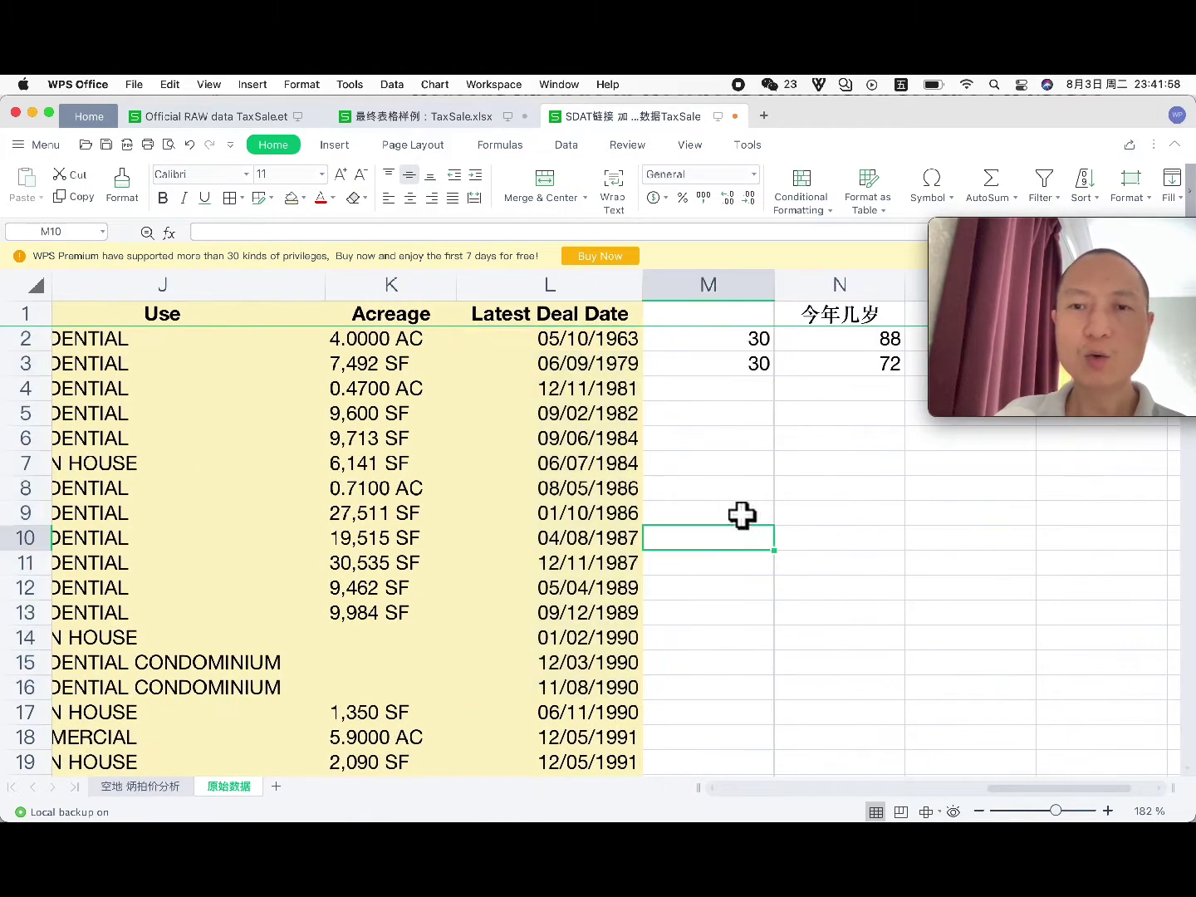
click(744, 570)
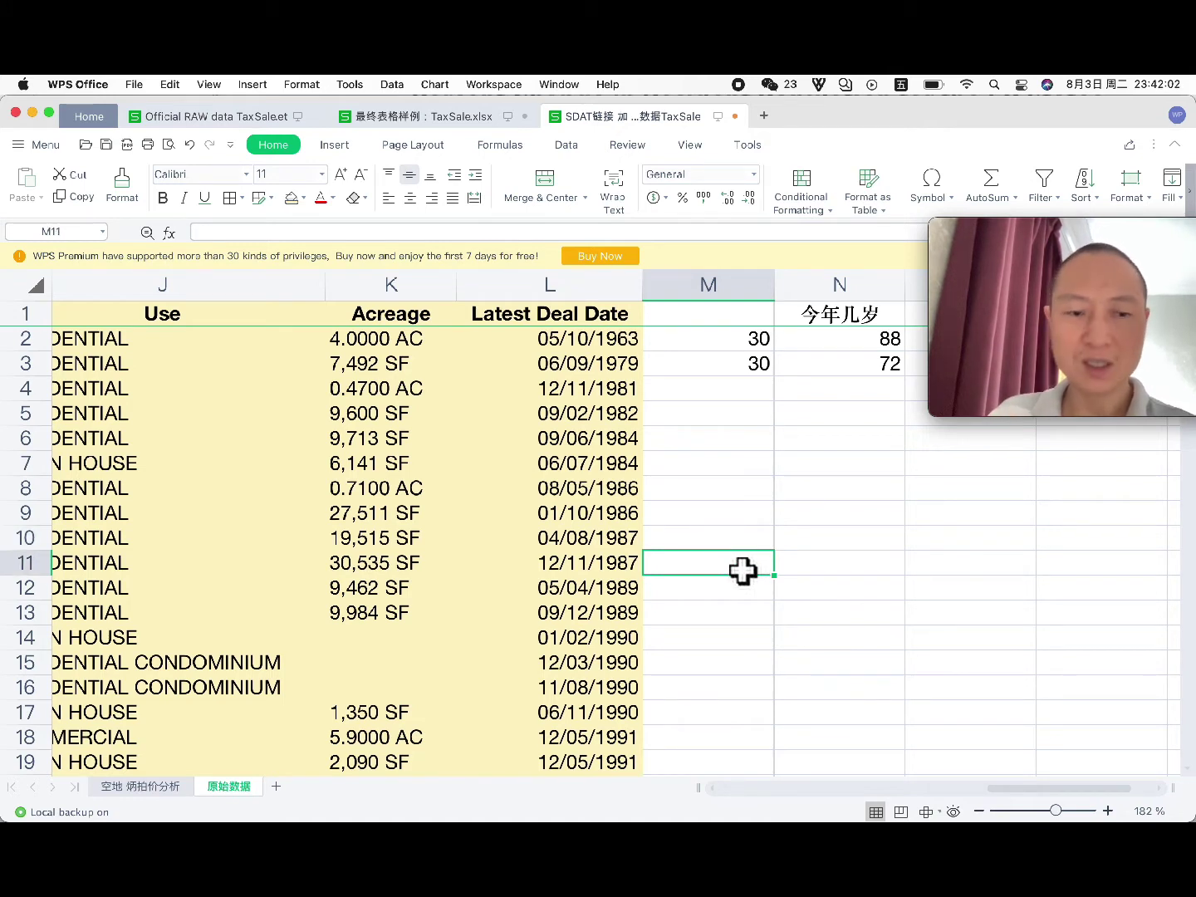
text(40)
key(Return)
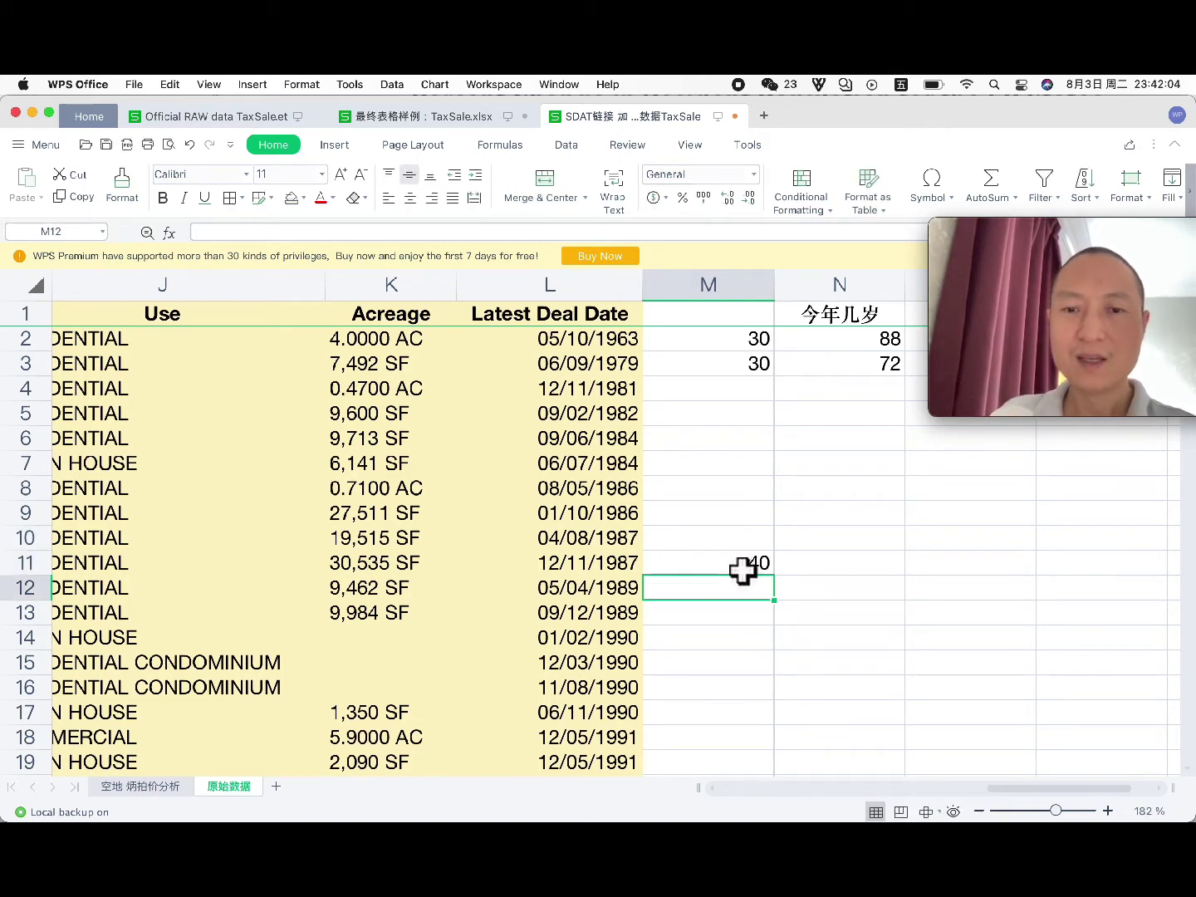
Step: Calculate that owner's present age in N11 with the formula =40+2021-1987
key(Up)
key(Right)
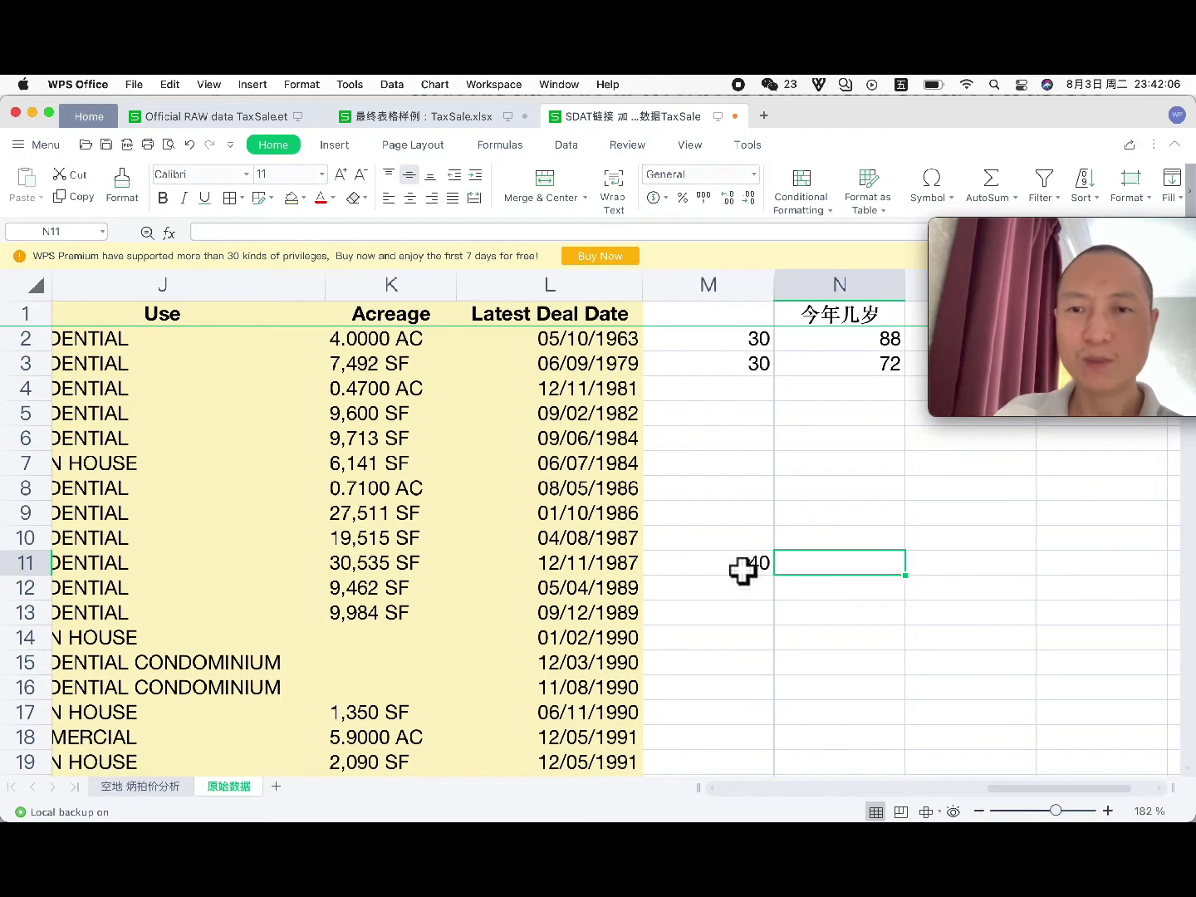
text(=40+2021-1987)
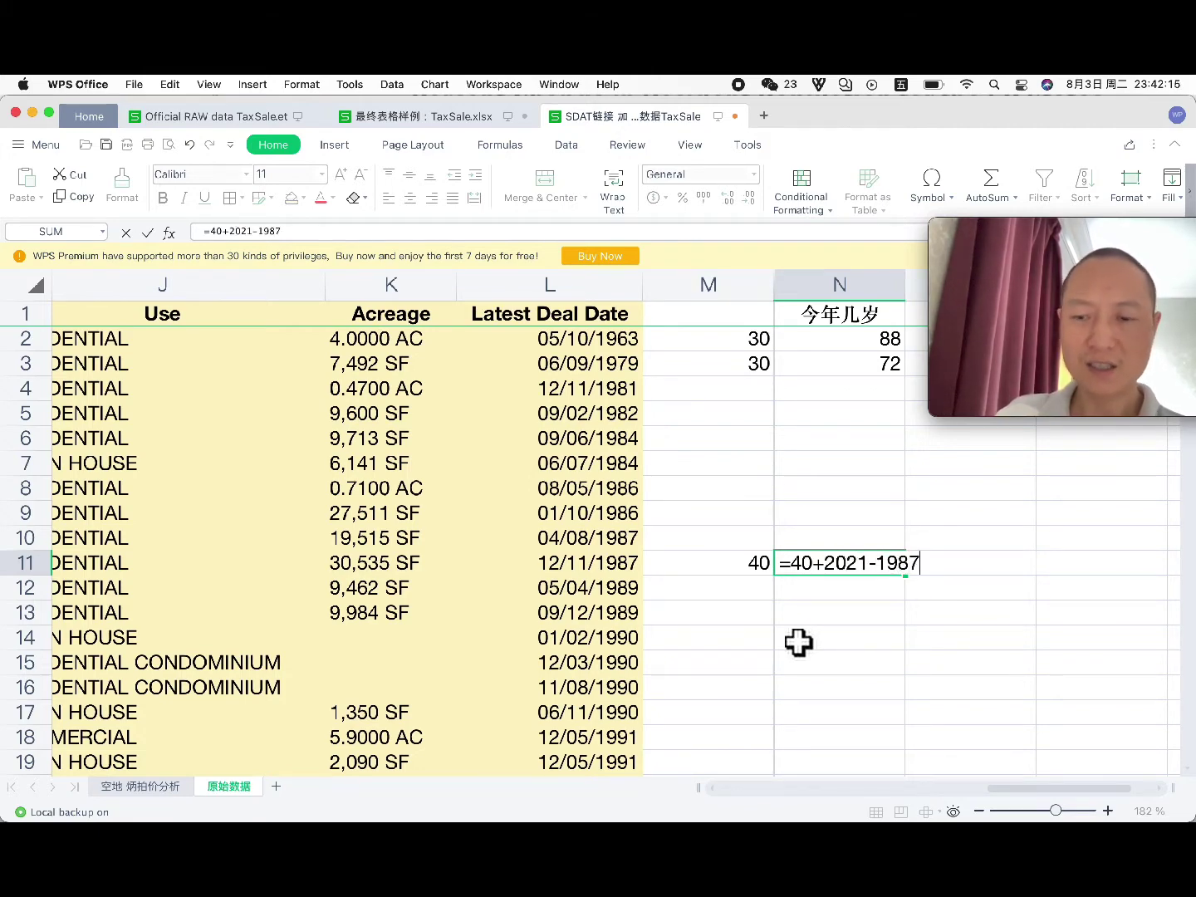
key(Return)
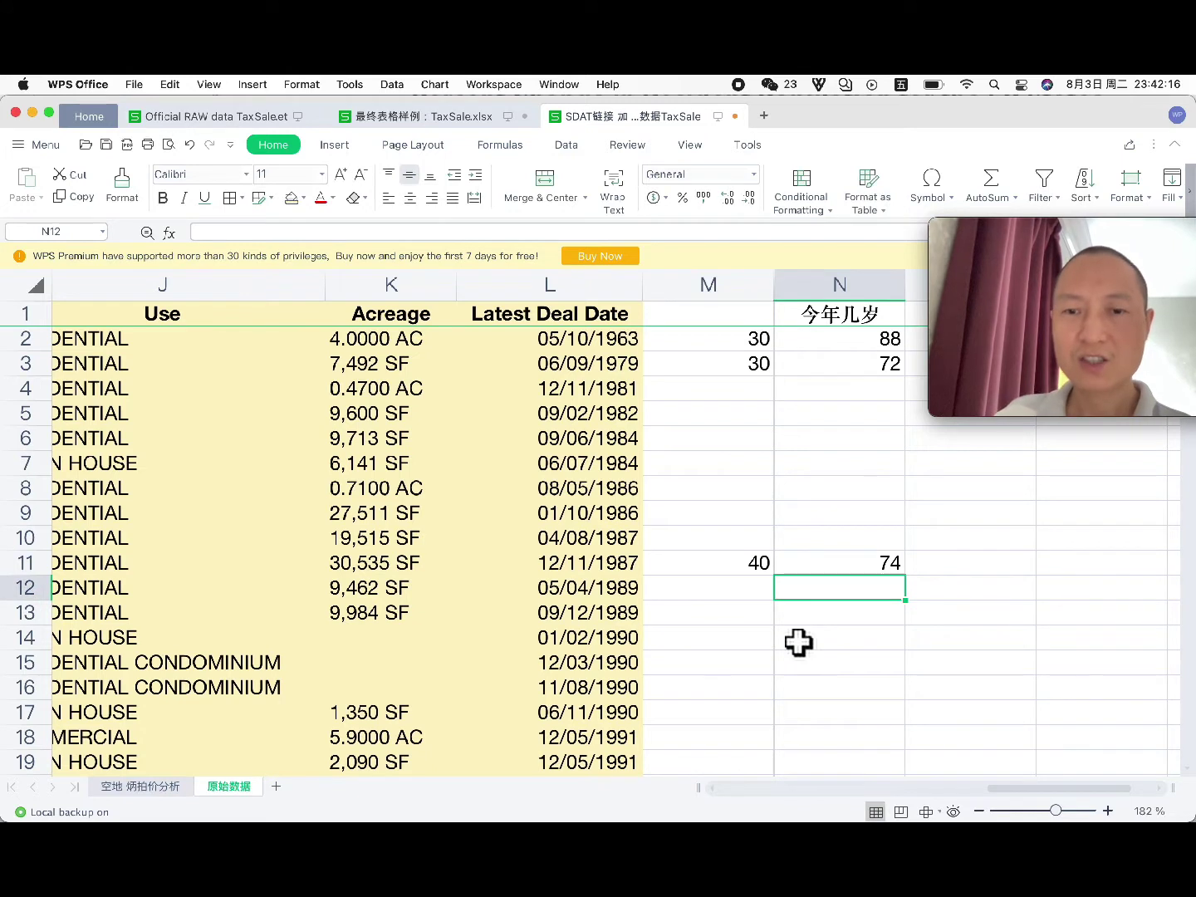
key(Up)
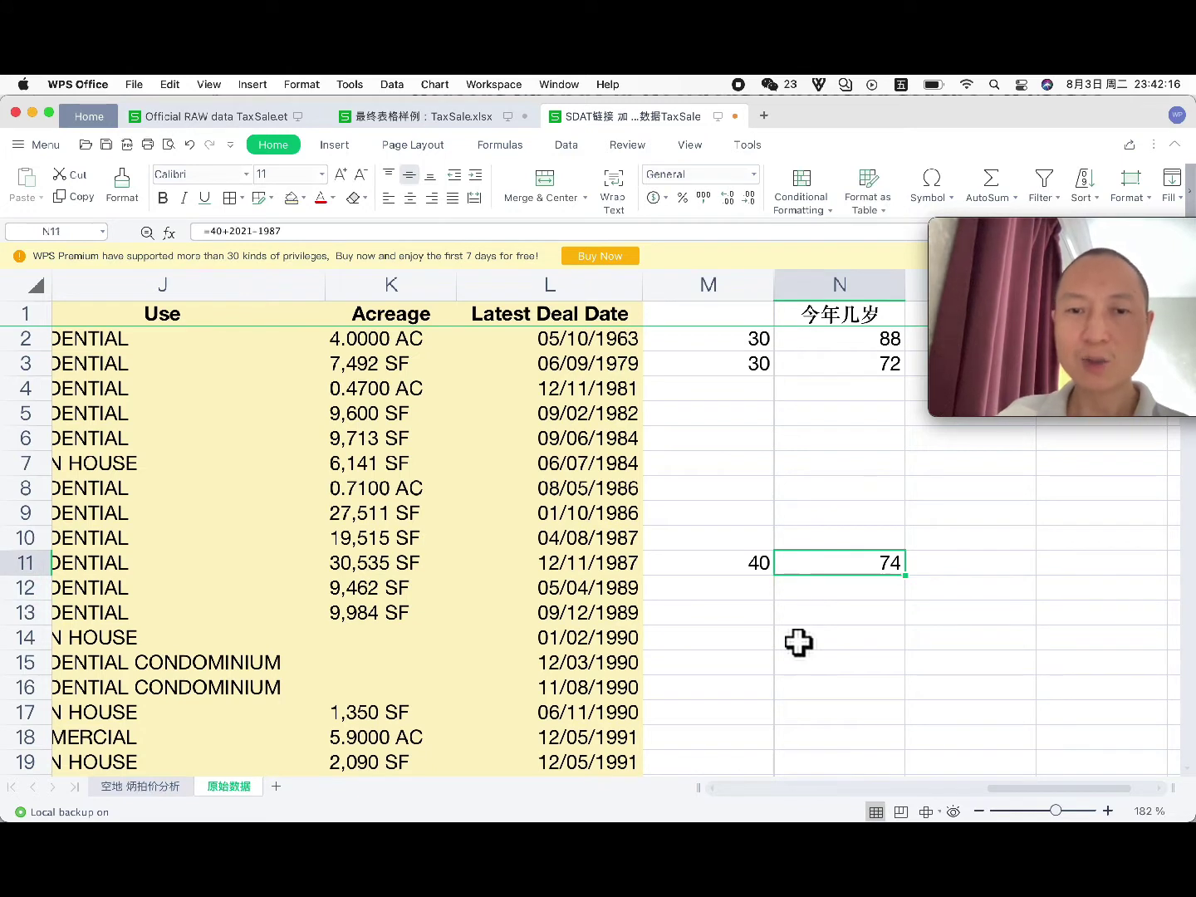
click(633, 564)
click(890, 564)
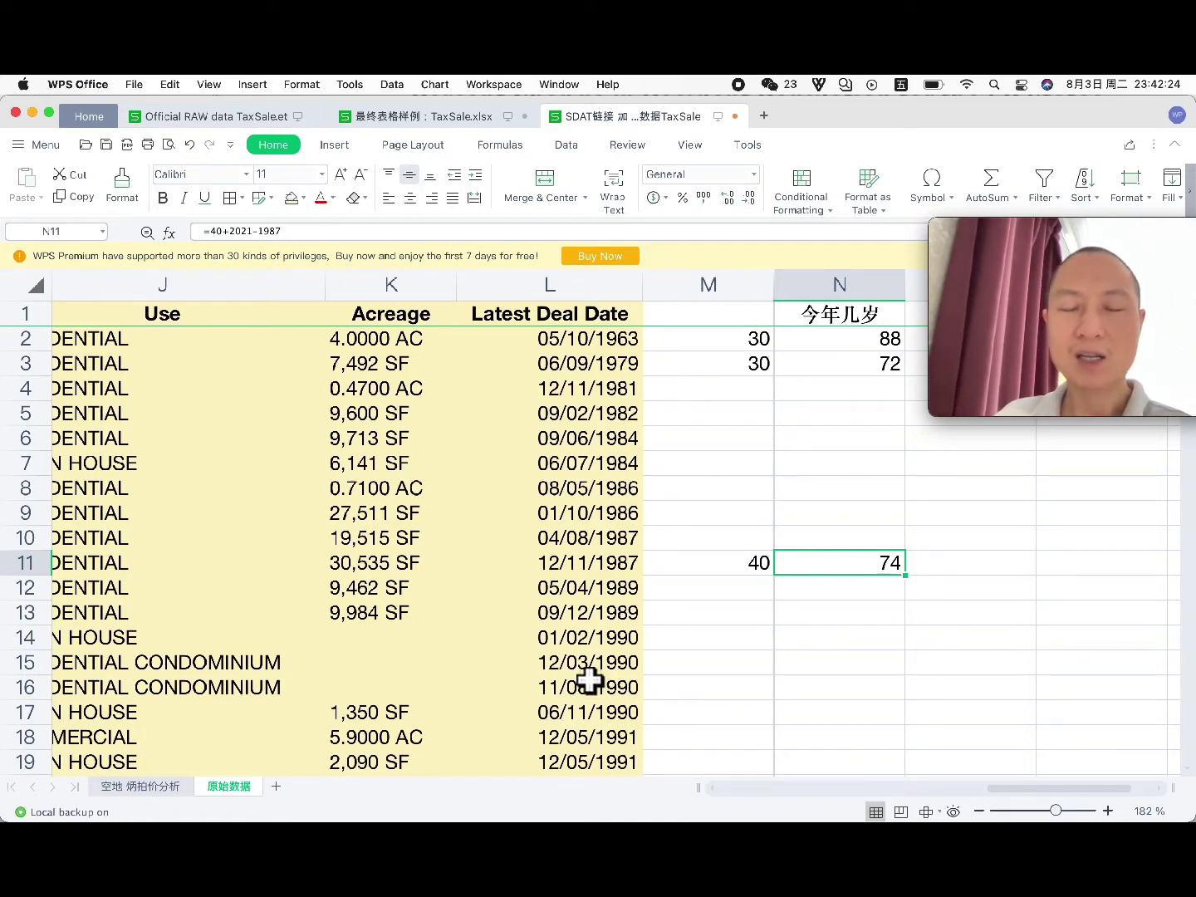
Step: Examine the oldest entries in the Latest Deal Date column alongside the properties' use, land and improvement values
scroll(590, 681, left, 3)
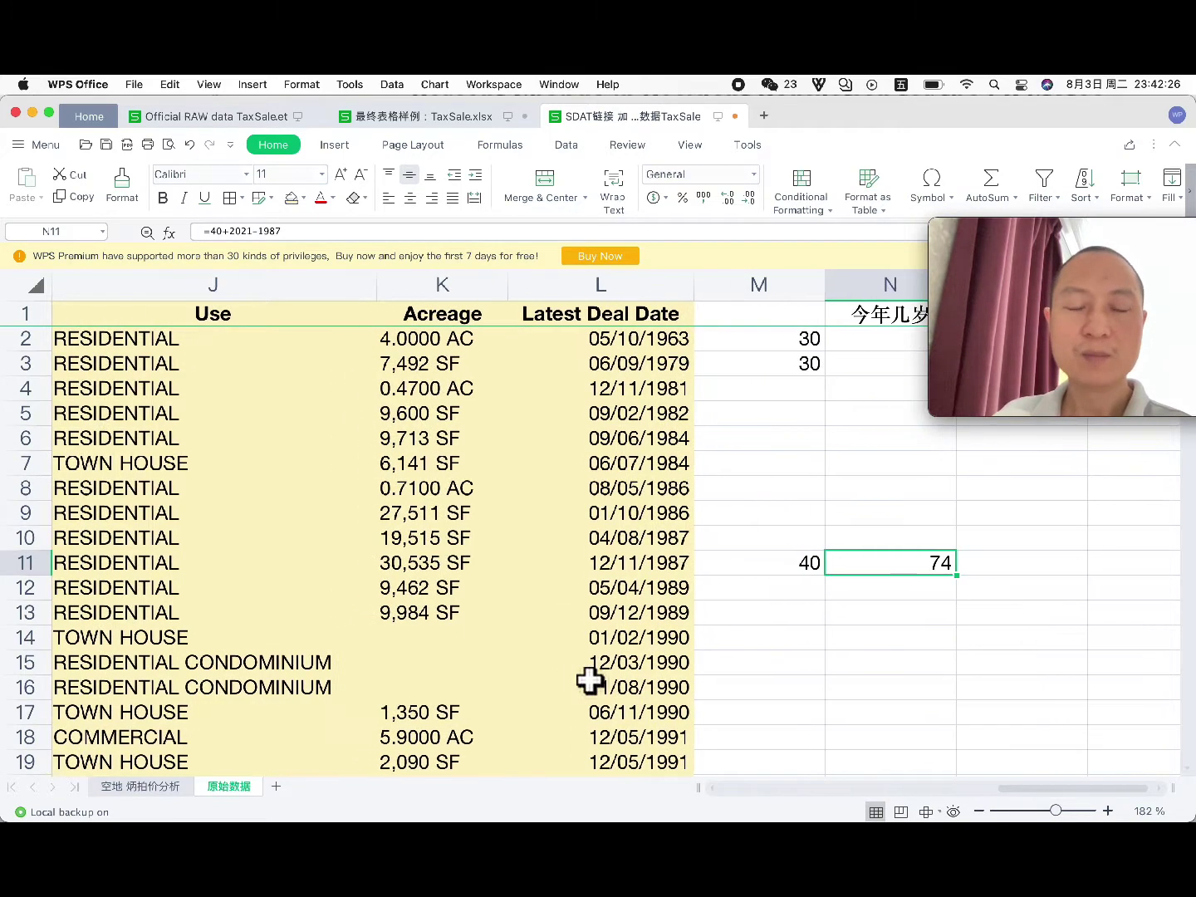
scroll(590, 681, left, 3)
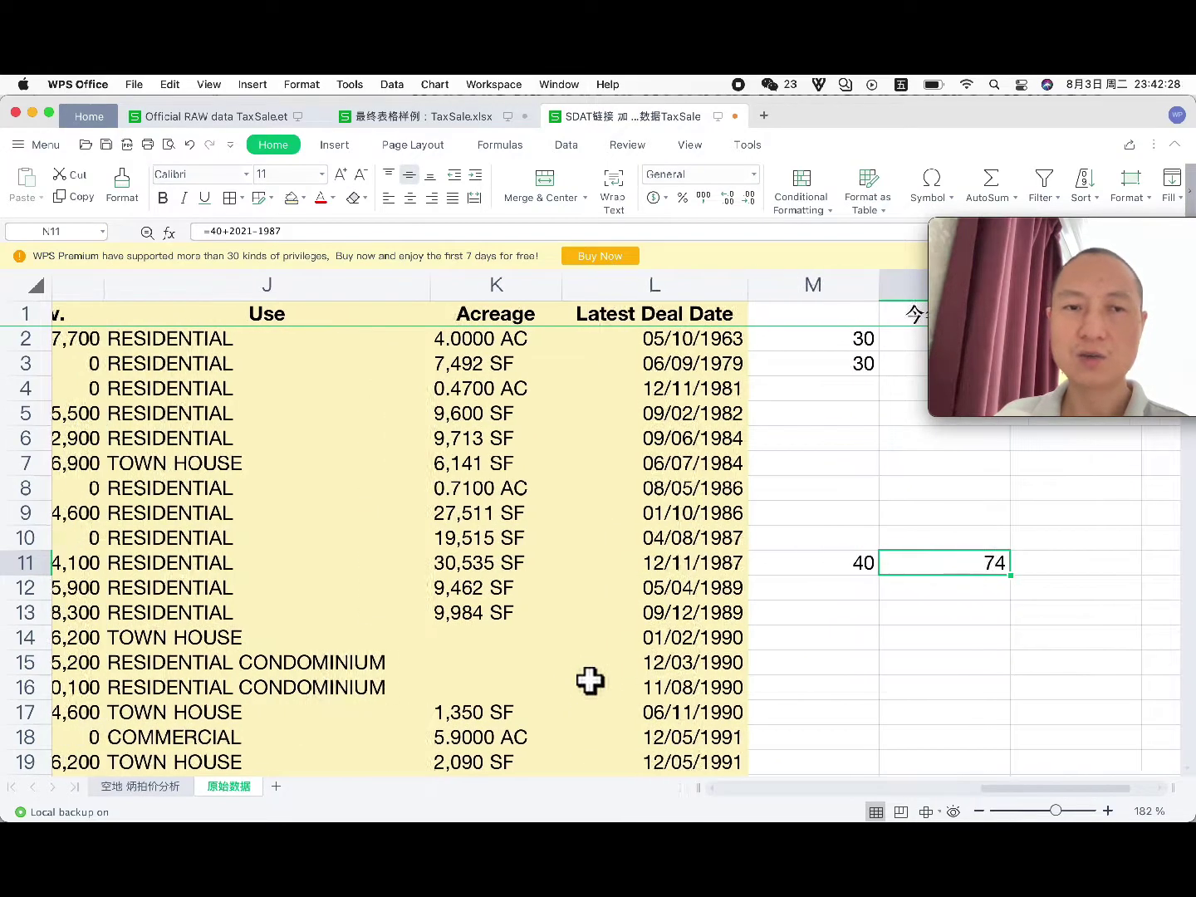
scroll(590, 682, left, 3)
click(773, 310)
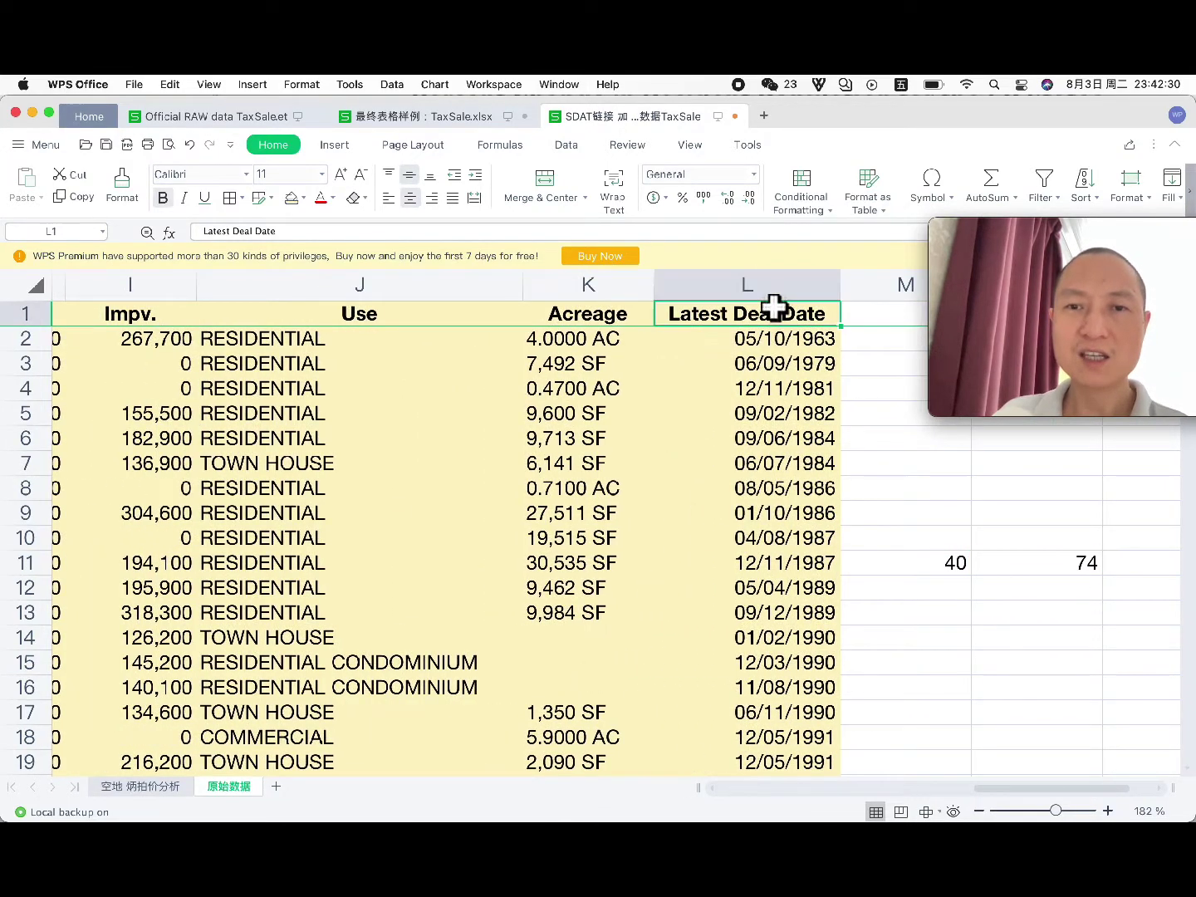
click(777, 337)
click(773, 408)
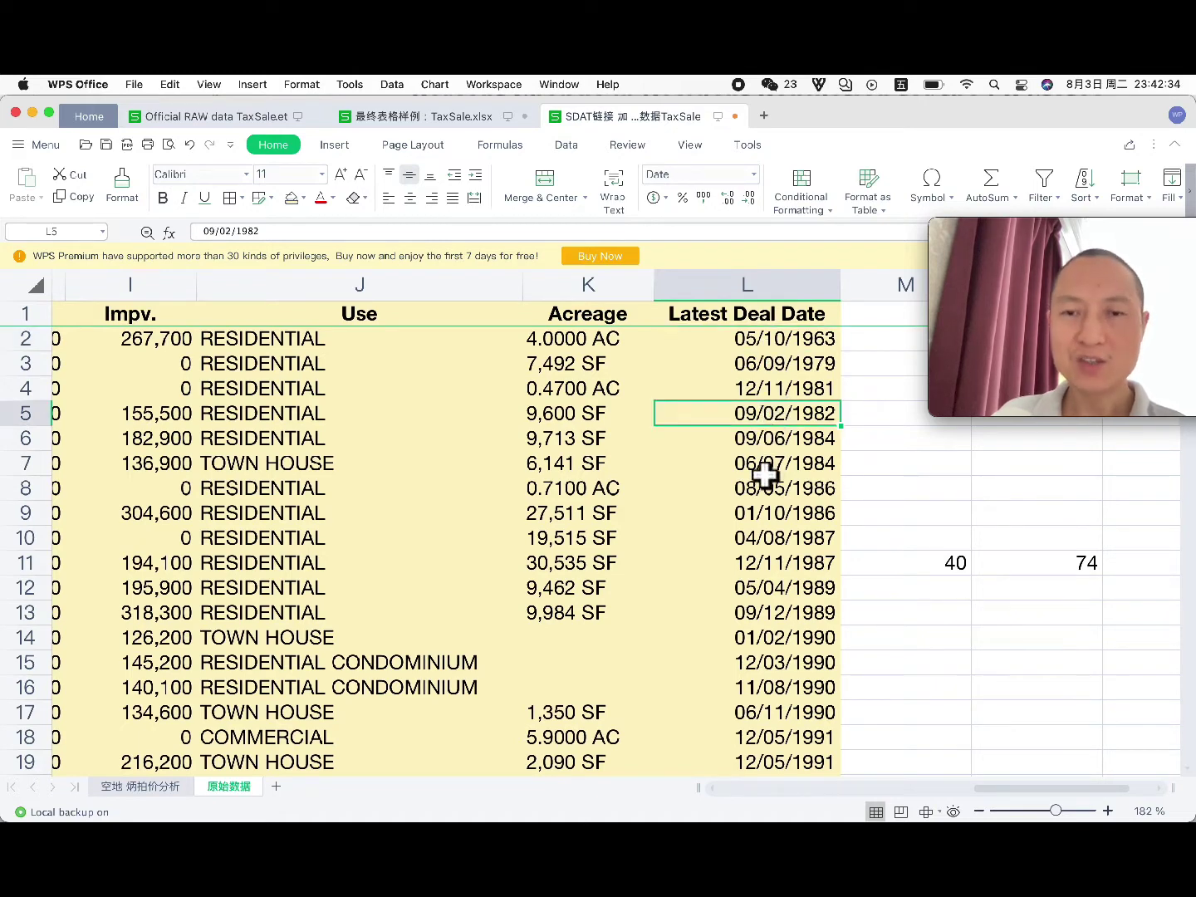
scroll(763, 483, left, 1)
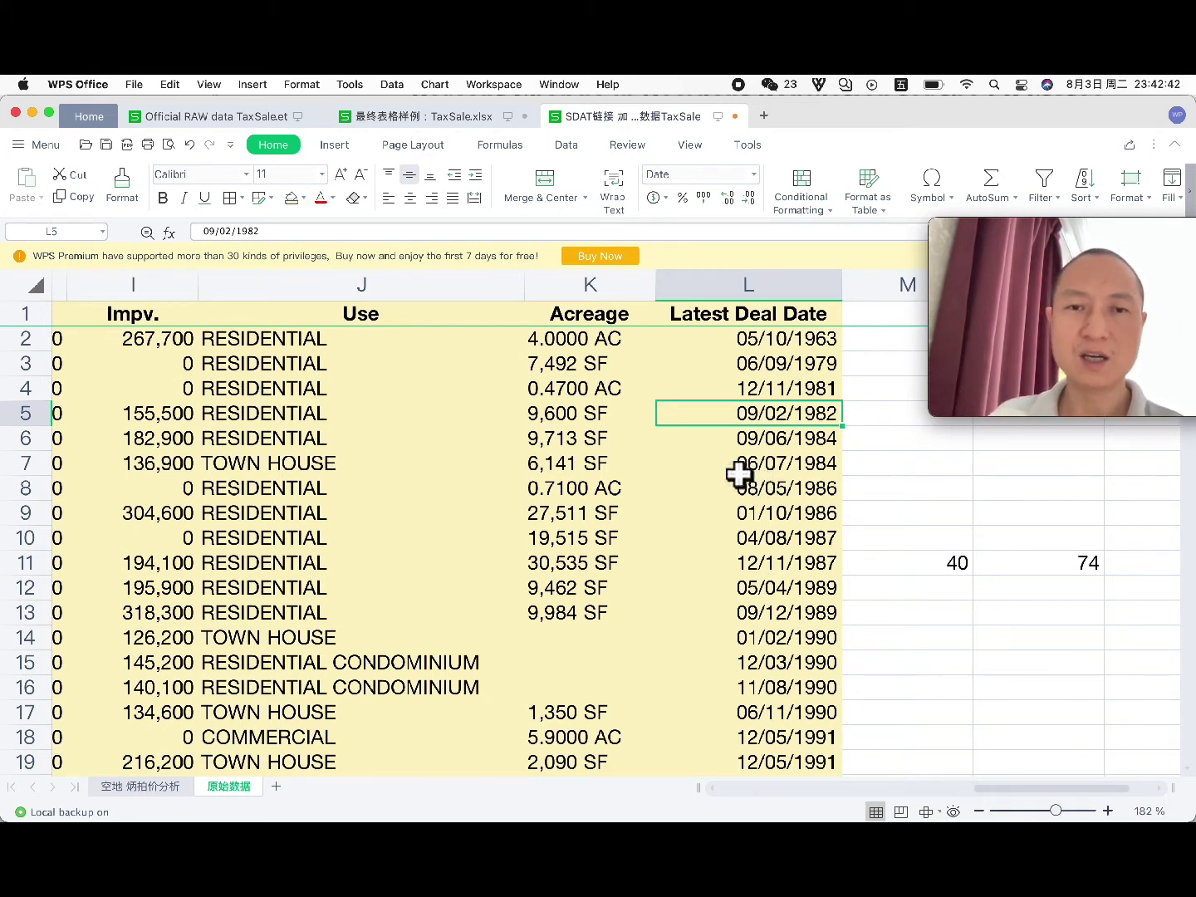
scroll(737, 473, left, 3)
scroll(736, 474, left, 3)
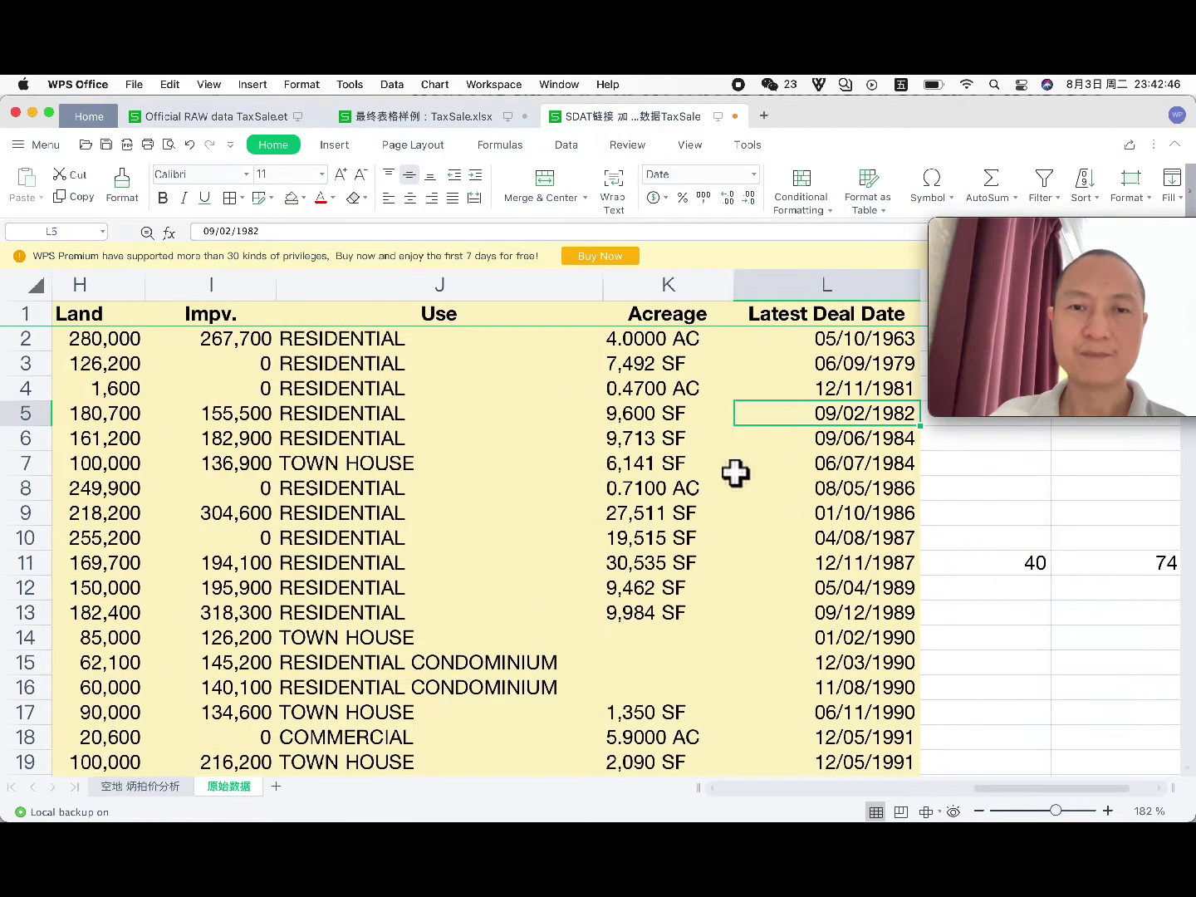
scroll(736, 473, right, 1)
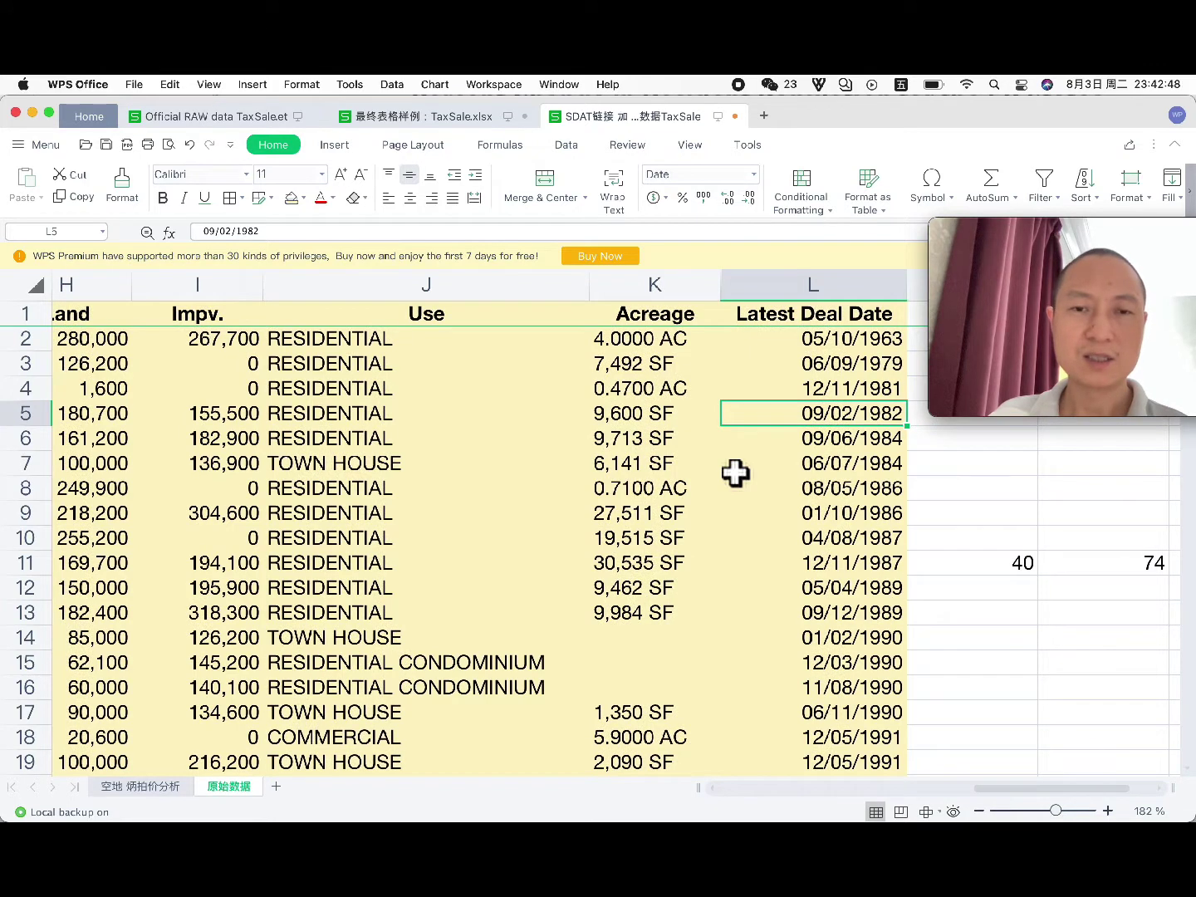
Step: Examine the Acreage column, comparing lot sizes given in AC and SF from row 3 down to row 23
click(658, 369)
click(657, 395)
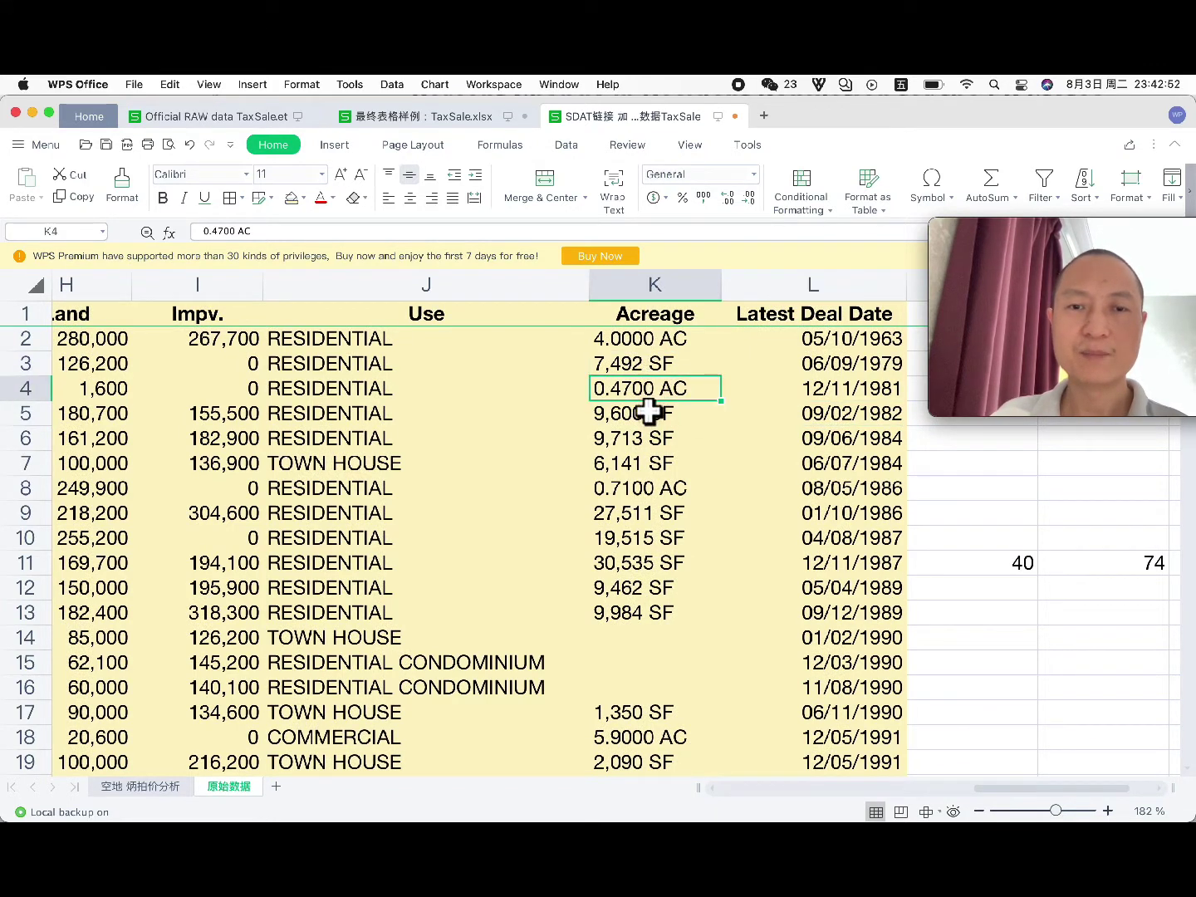
click(649, 412)
click(650, 461)
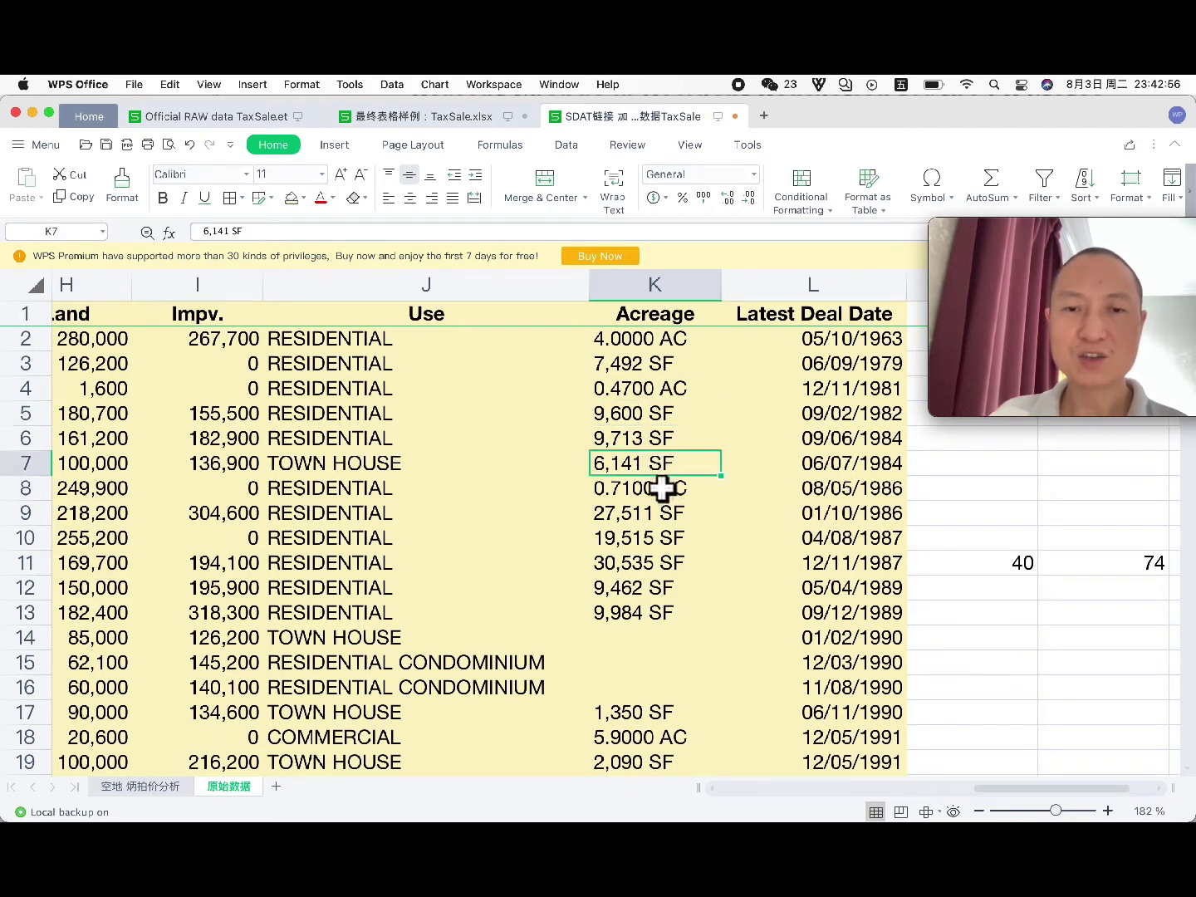
click(660, 489)
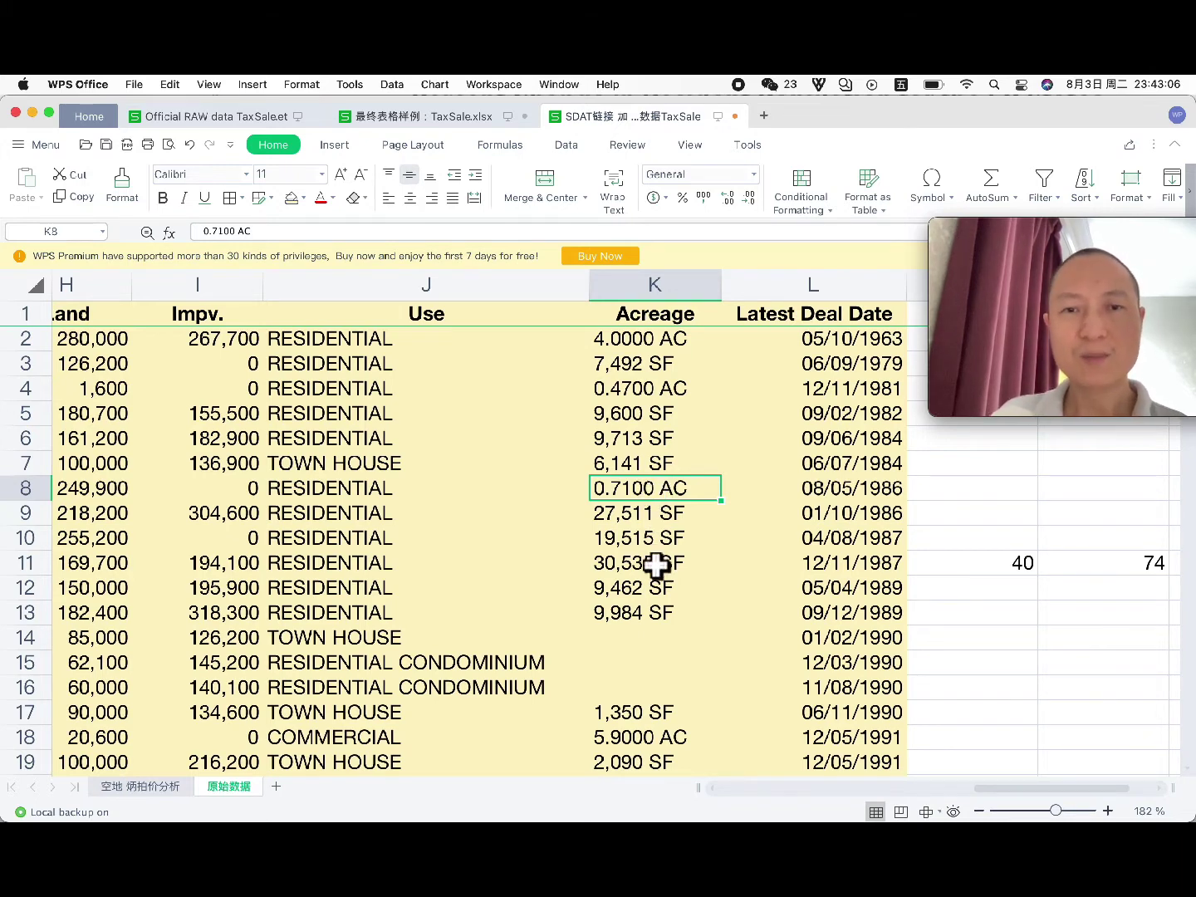
scroll(656, 565, left, 1)
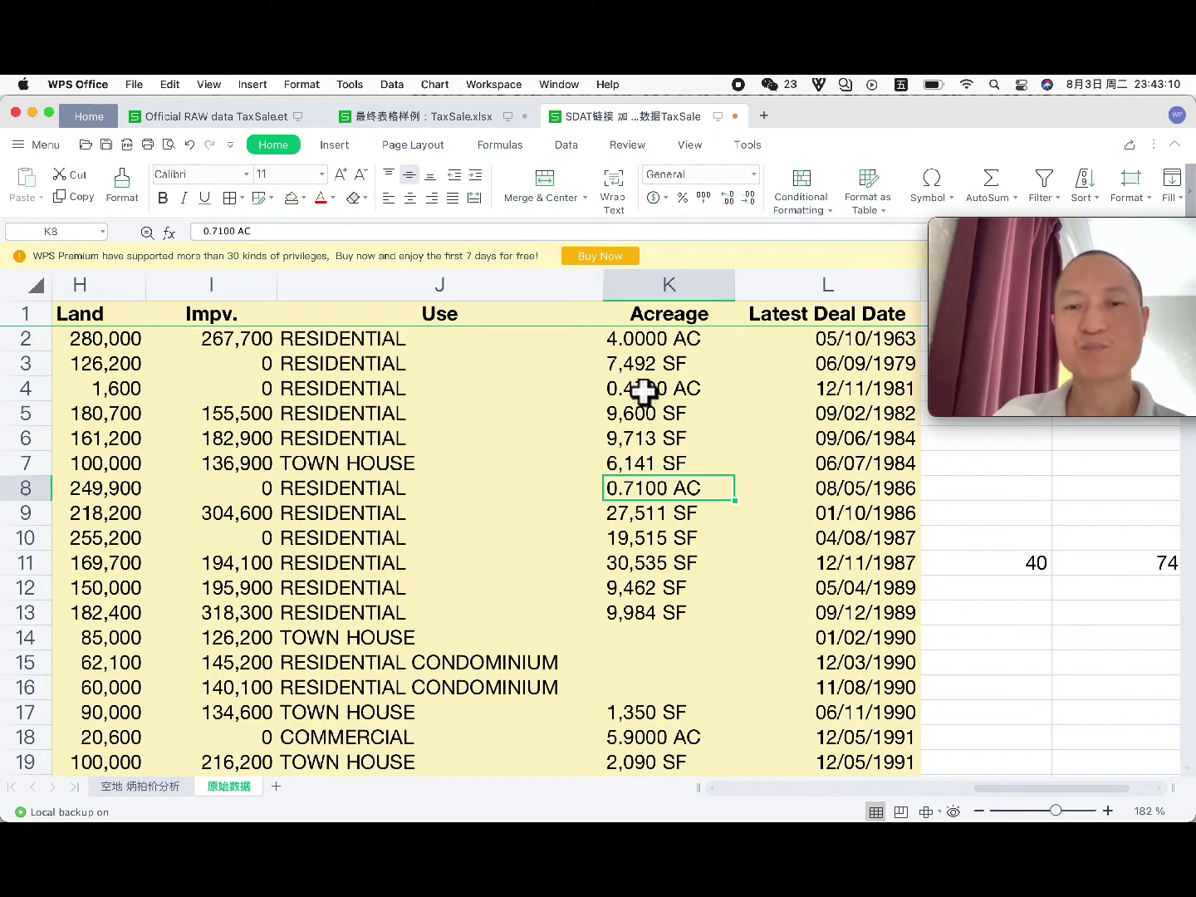
click(644, 391)
click(644, 364)
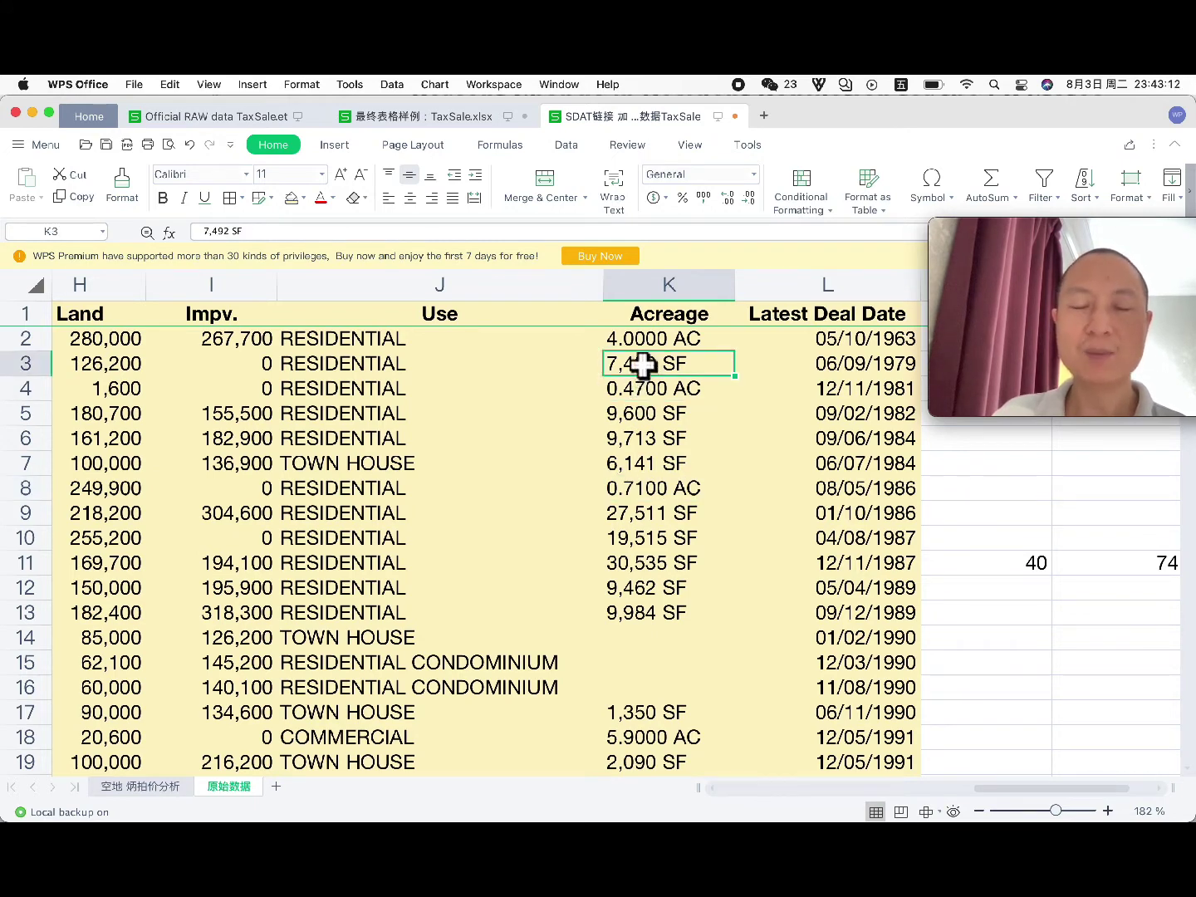
scroll(648, 446, down, 3)
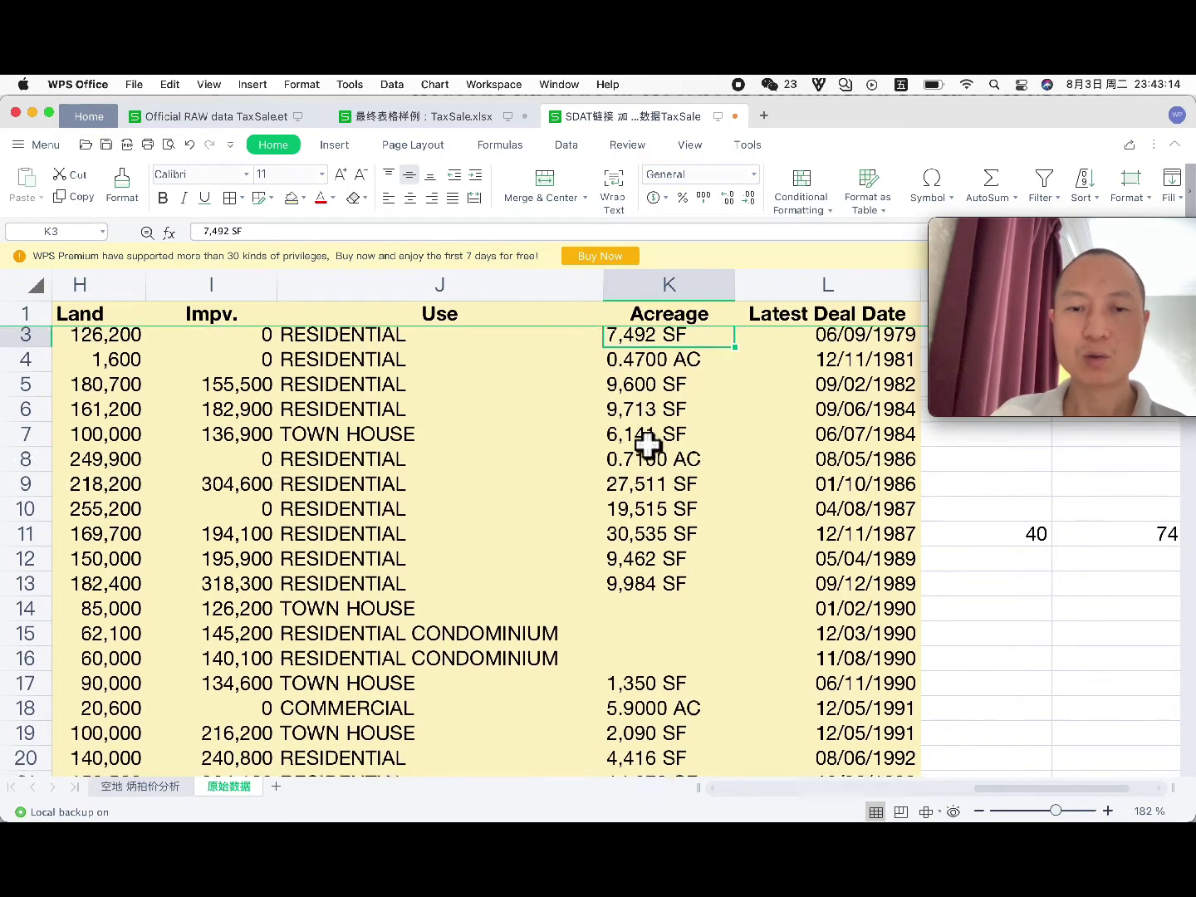
click(642, 638)
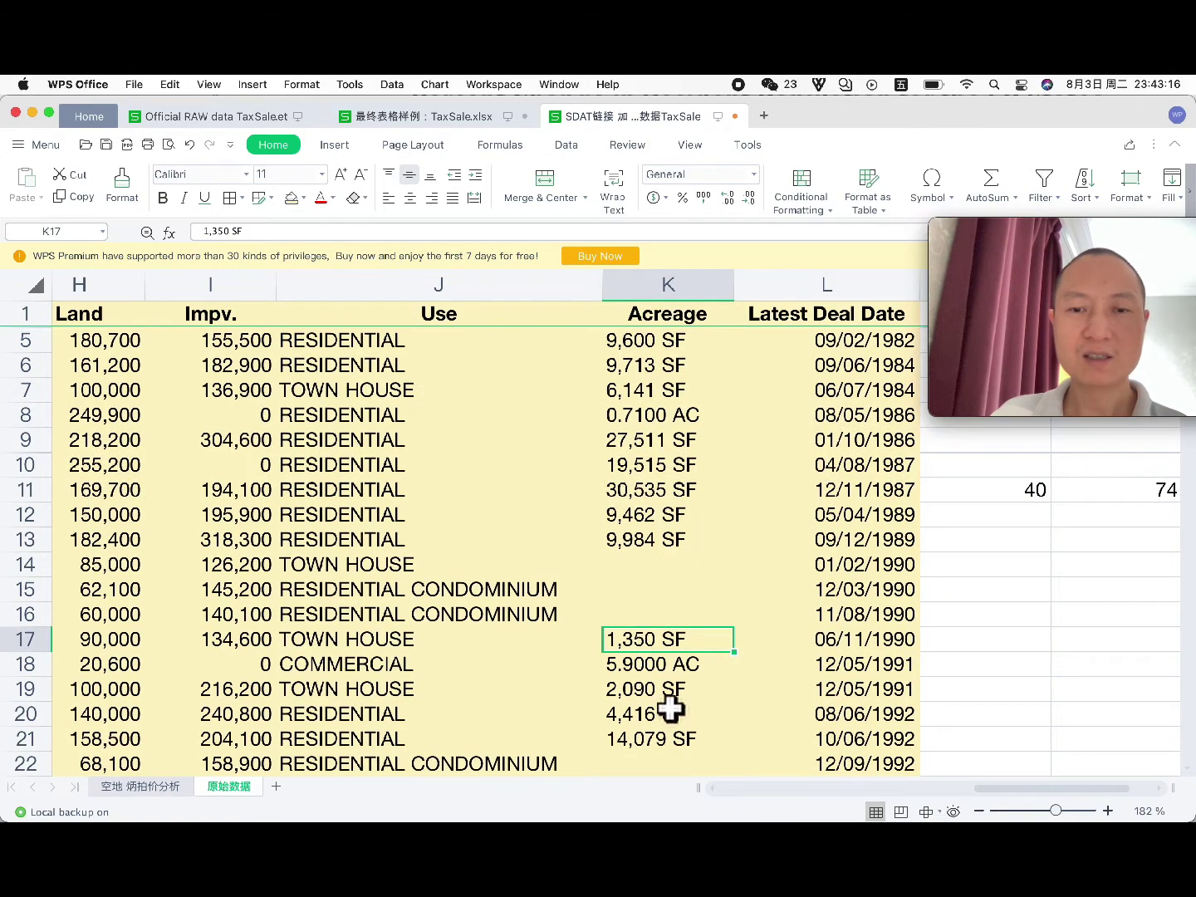
scroll(640, 643, down, 6)
click(640, 647)
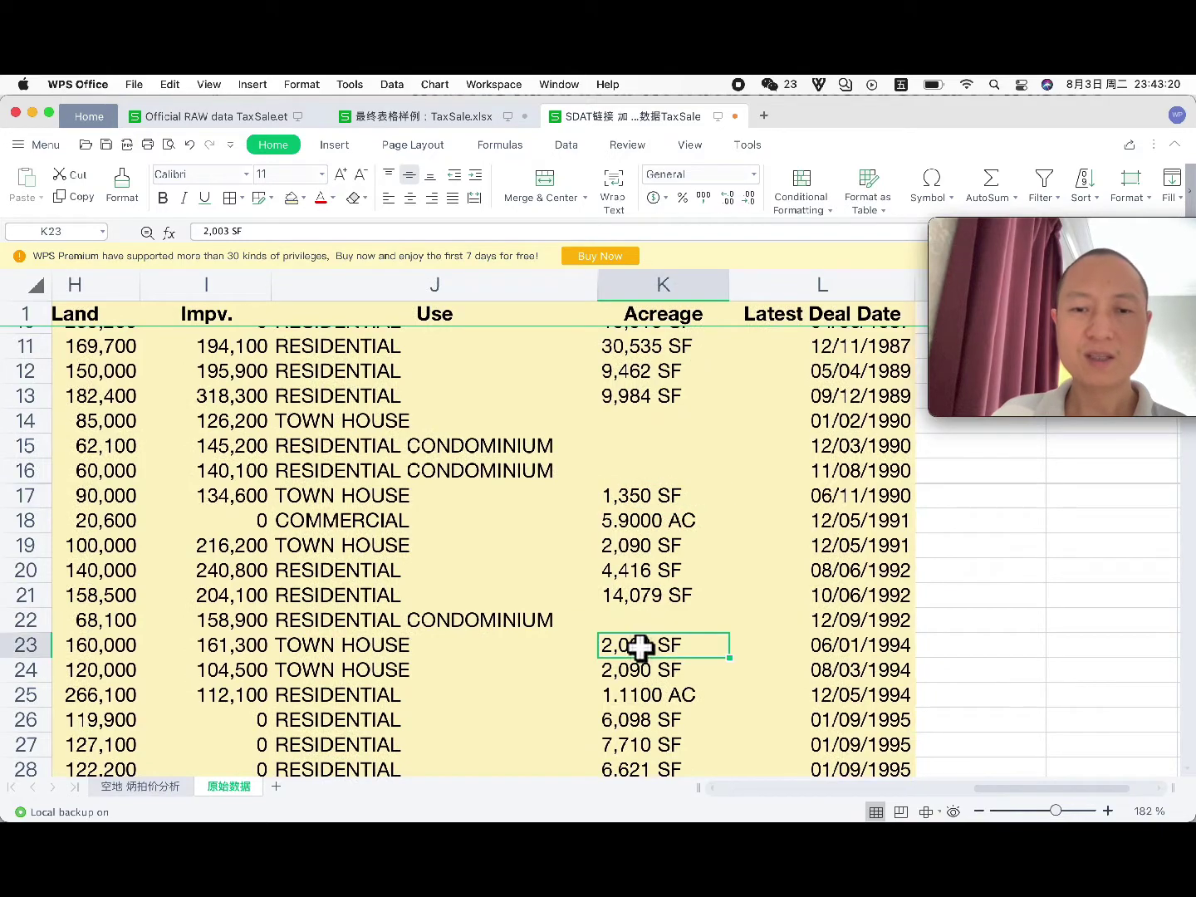
scroll(640, 696, up, 3)
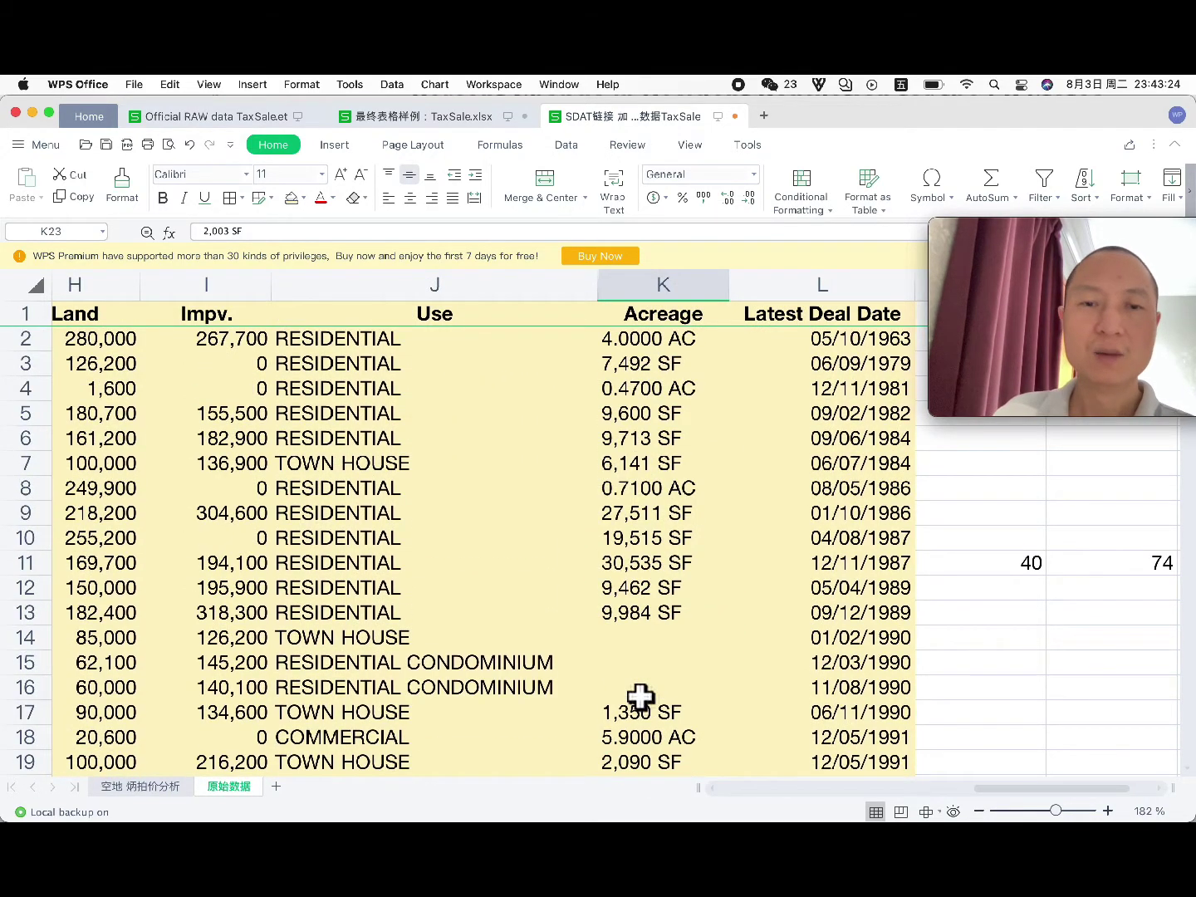
Step: Sort the property records by the Acreage column in ascending order, starting from K2
scroll(640, 699, left, 2)
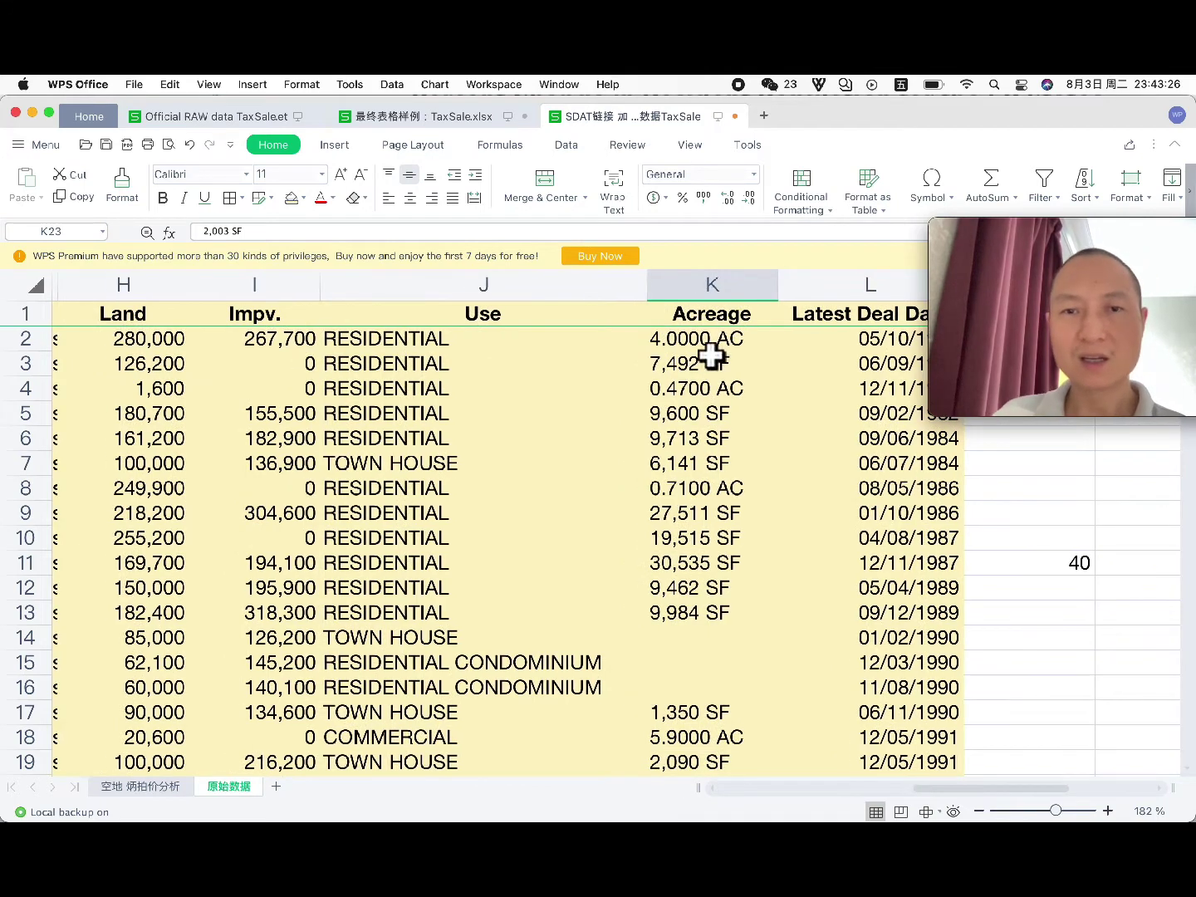
click(713, 341)
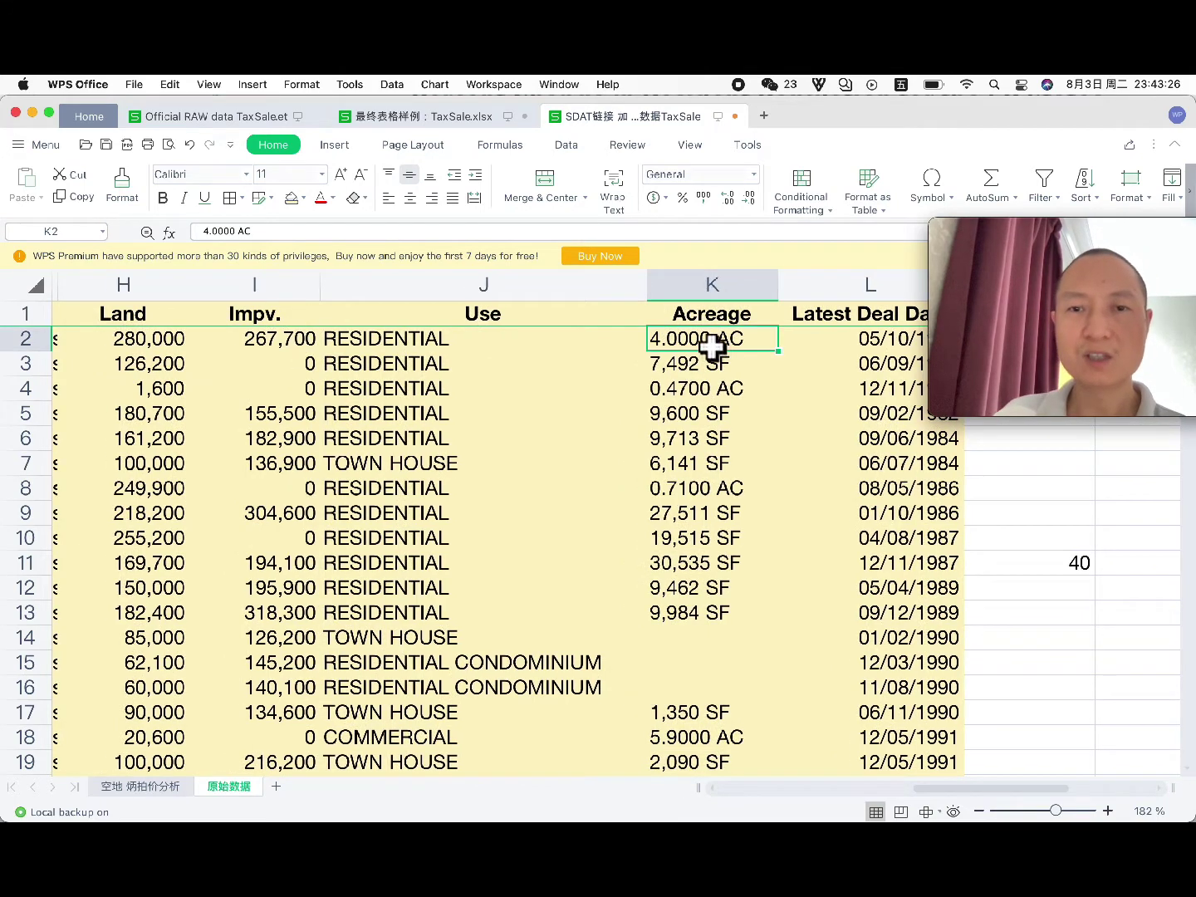
click(1086, 179)
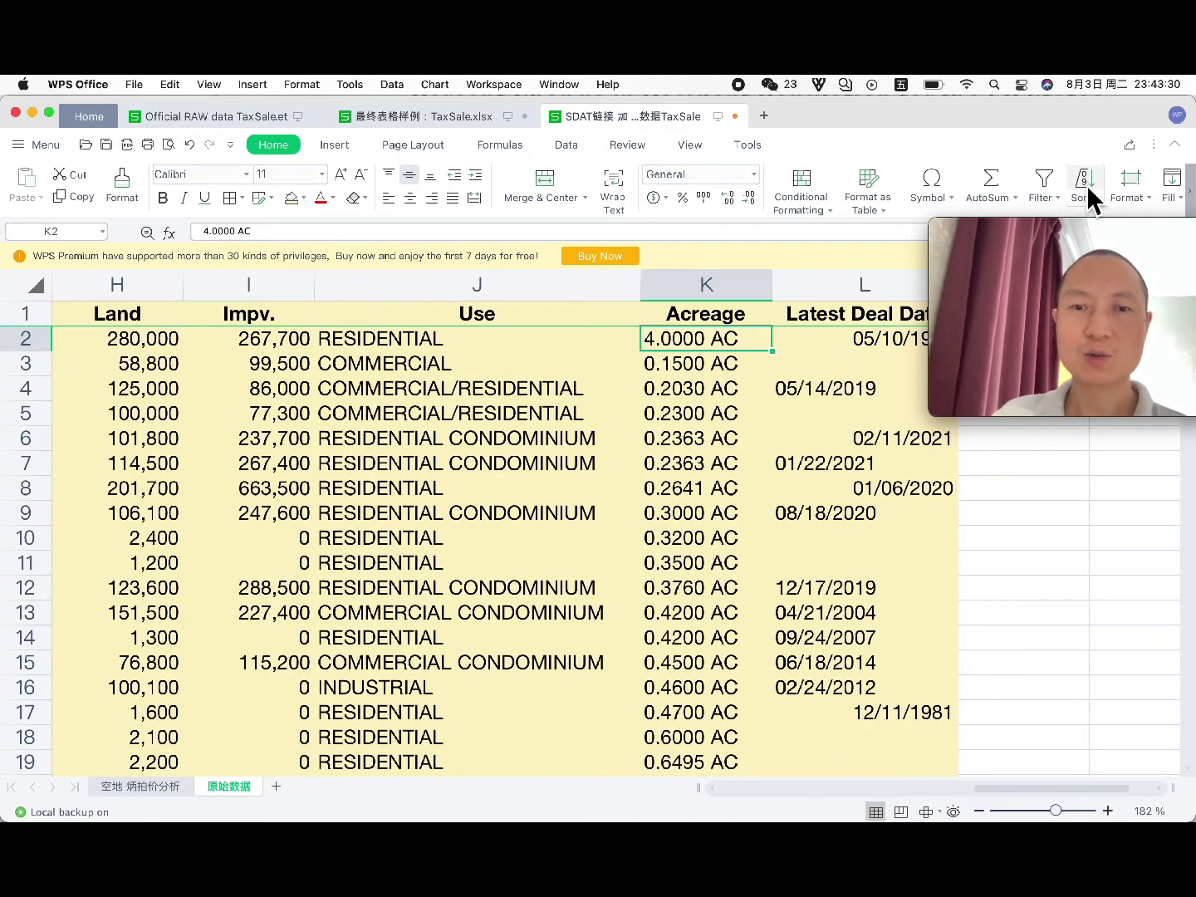
Step: Review the sorted acreage values from K3 down, highlighting the town house lots in K33:K39
click(699, 374)
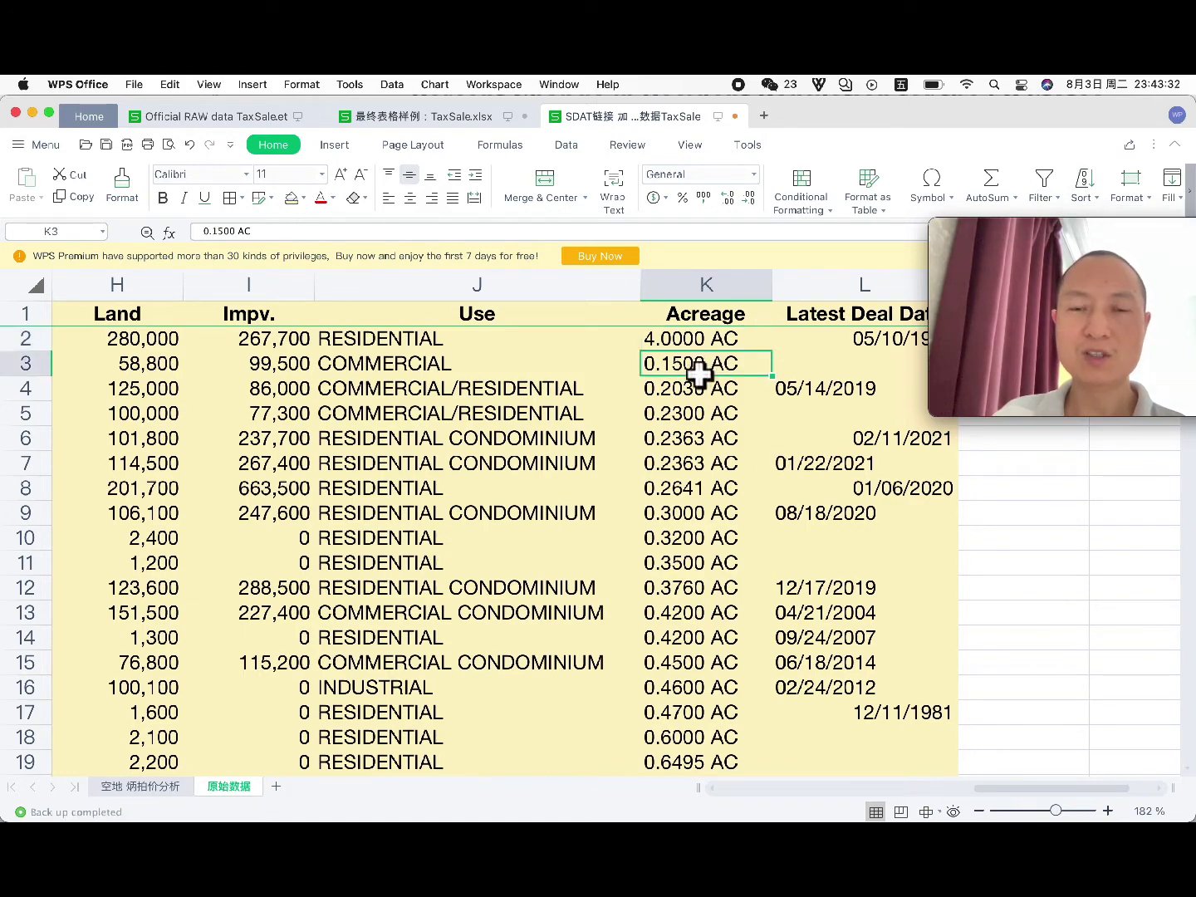
scroll(696, 440, down, 8)
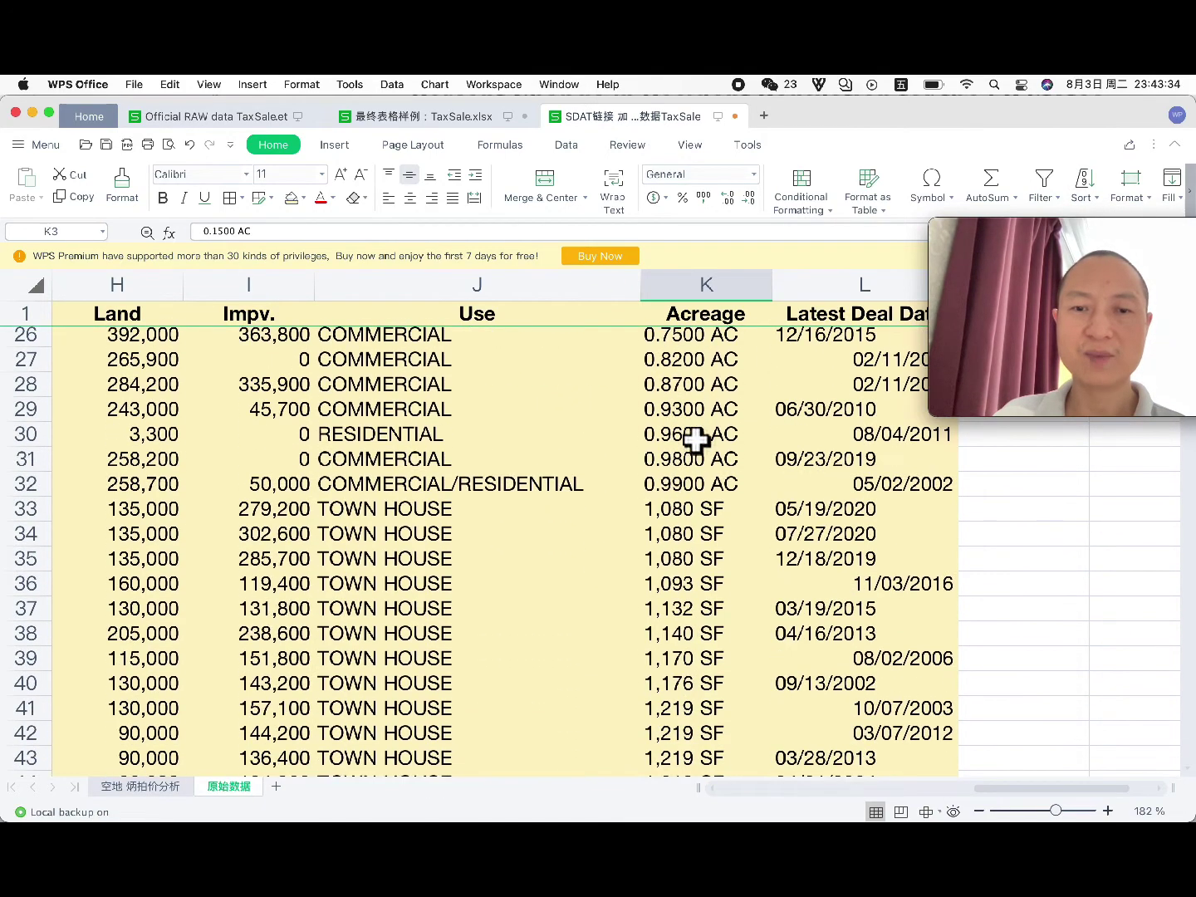
scroll(699, 437, down, 1)
drag(675, 481, 677, 630)
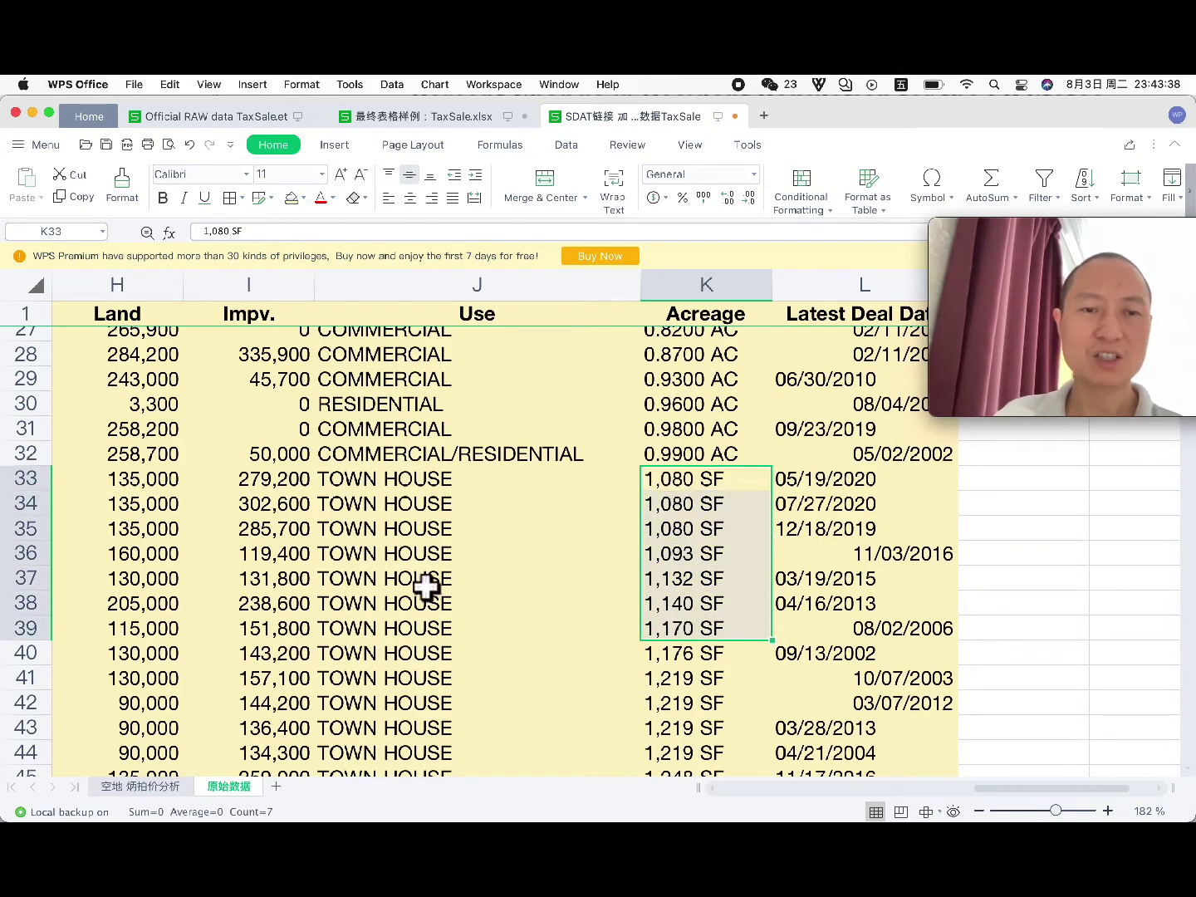
scroll(427, 581, left, 2)
scroll(428, 582, up, 8)
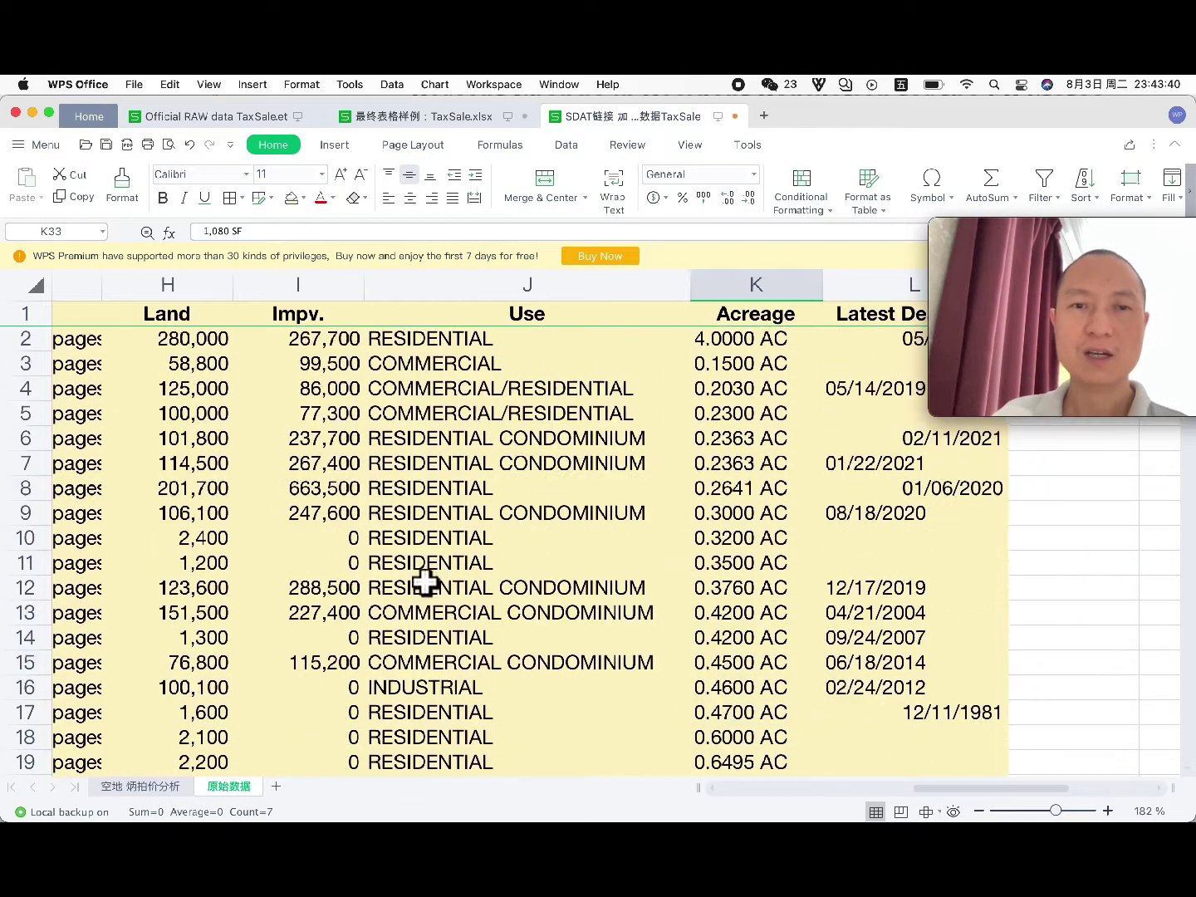
Step: Examine the property types listed in the Use column, going through the entries from J2 down to J7
scroll(523, 540, left, 3)
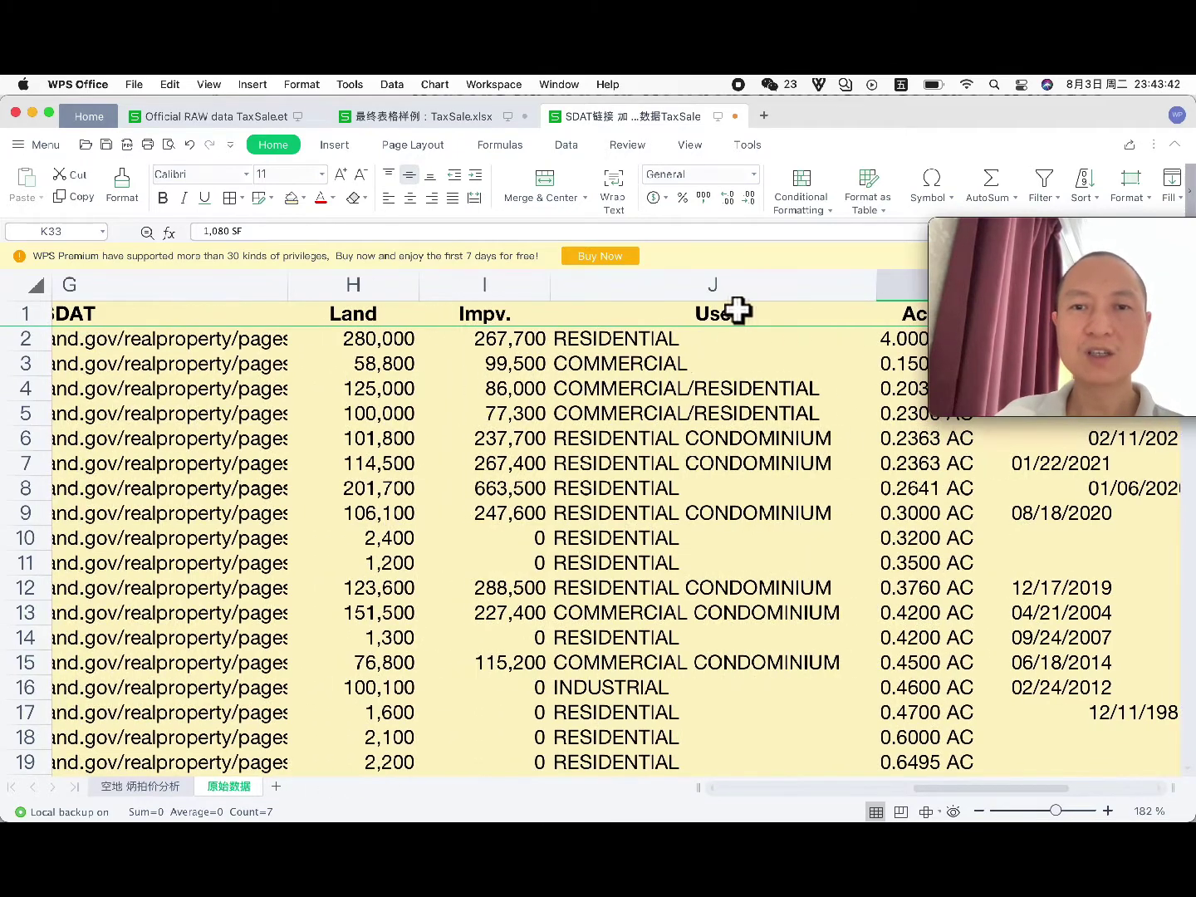
click(737, 311)
click(739, 348)
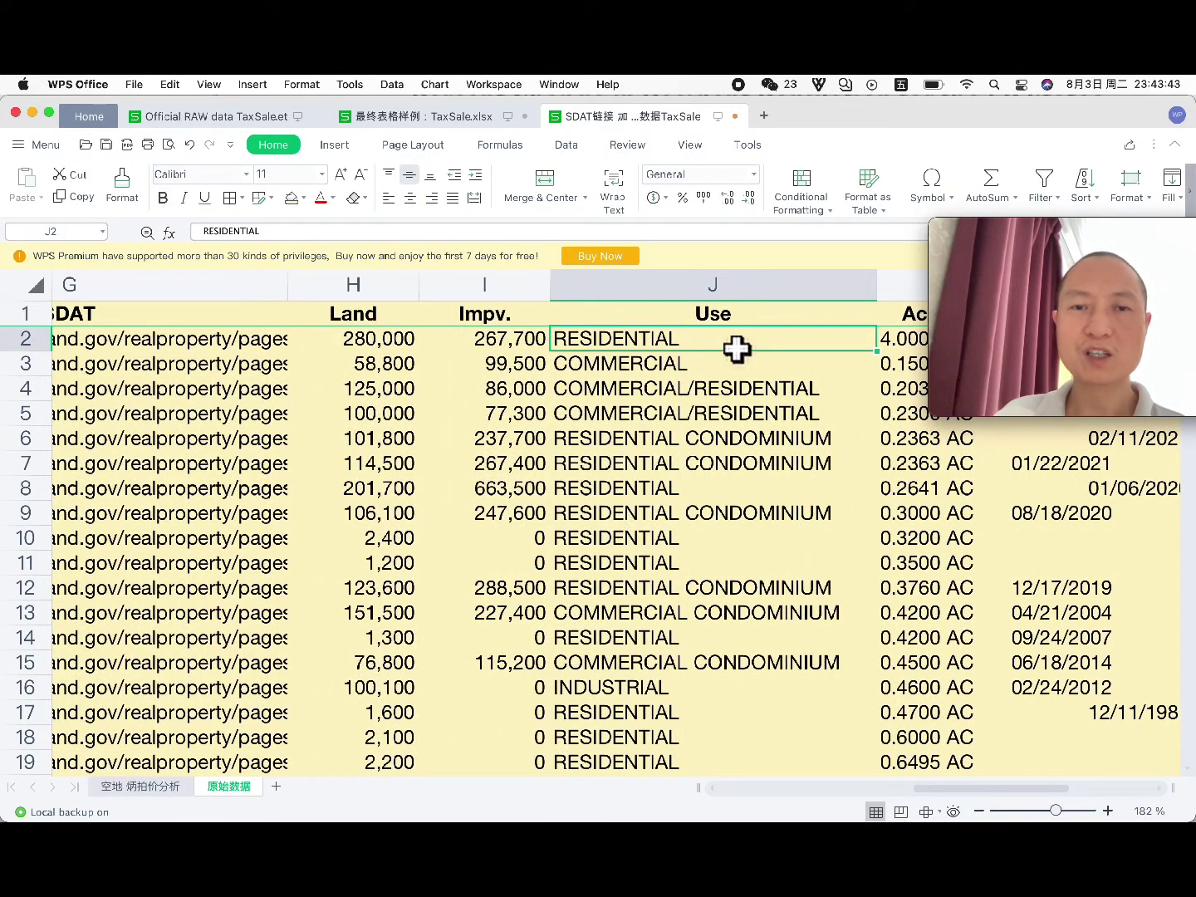
click(698, 365)
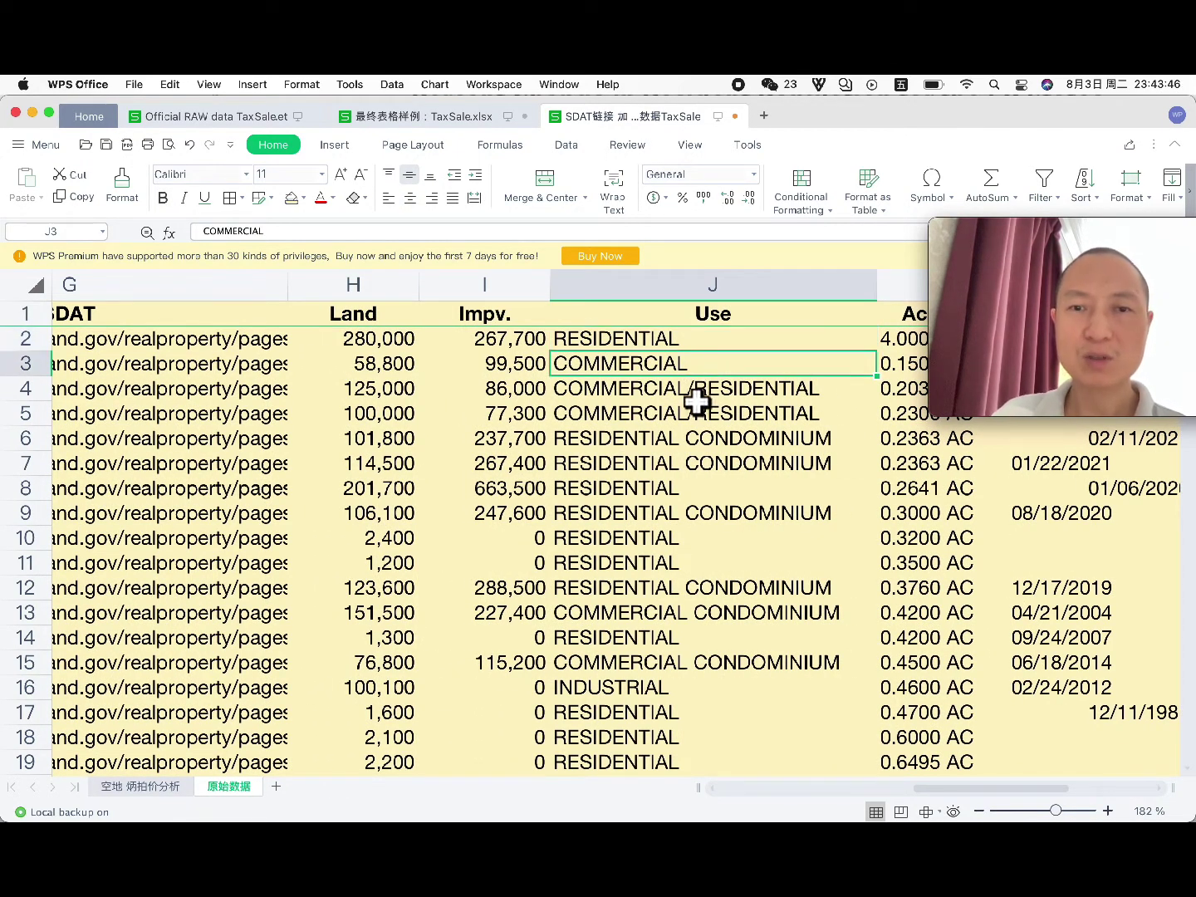
click(697, 392)
click(702, 459)
Step: Turn on filtering for the property table and filter the Use column to show only RESIDENTIAL
click(728, 341)
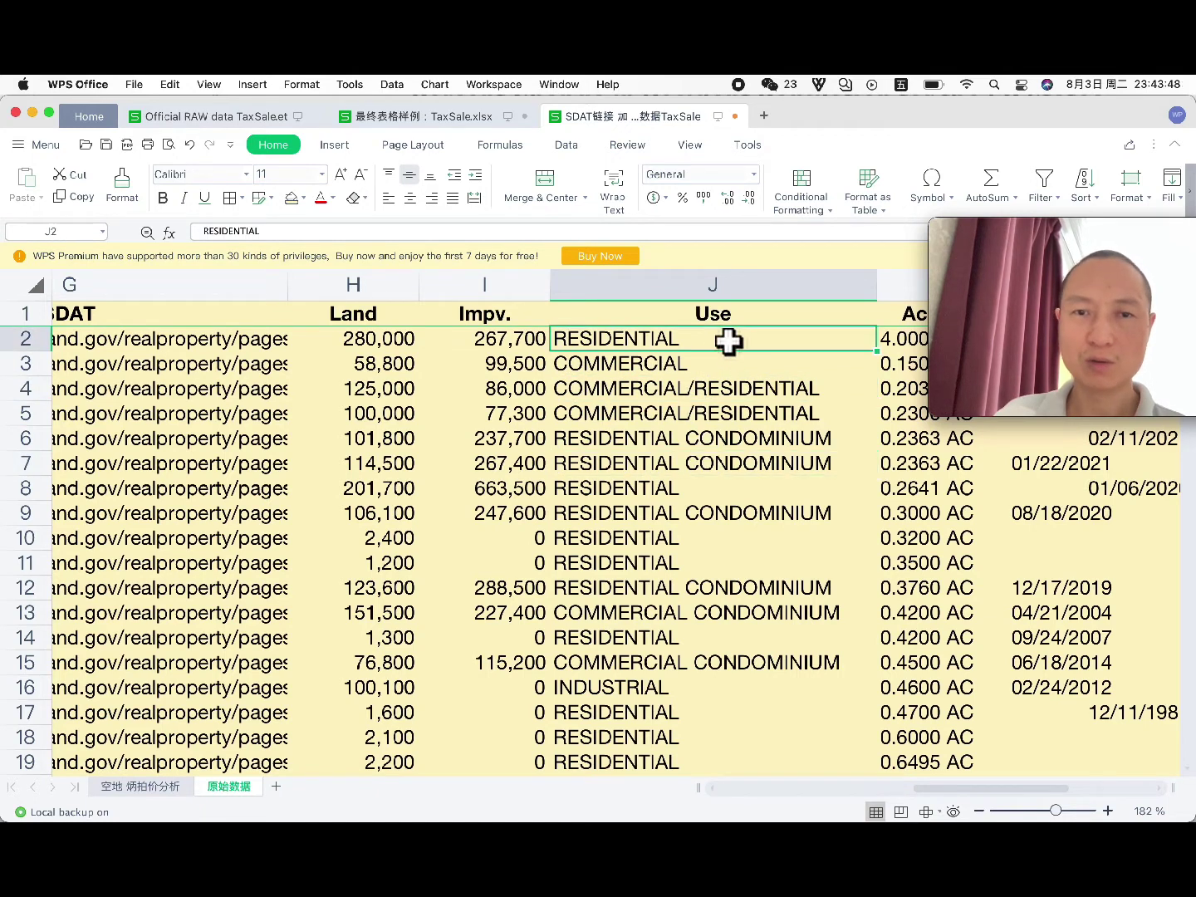
mouse_move(973, 270)
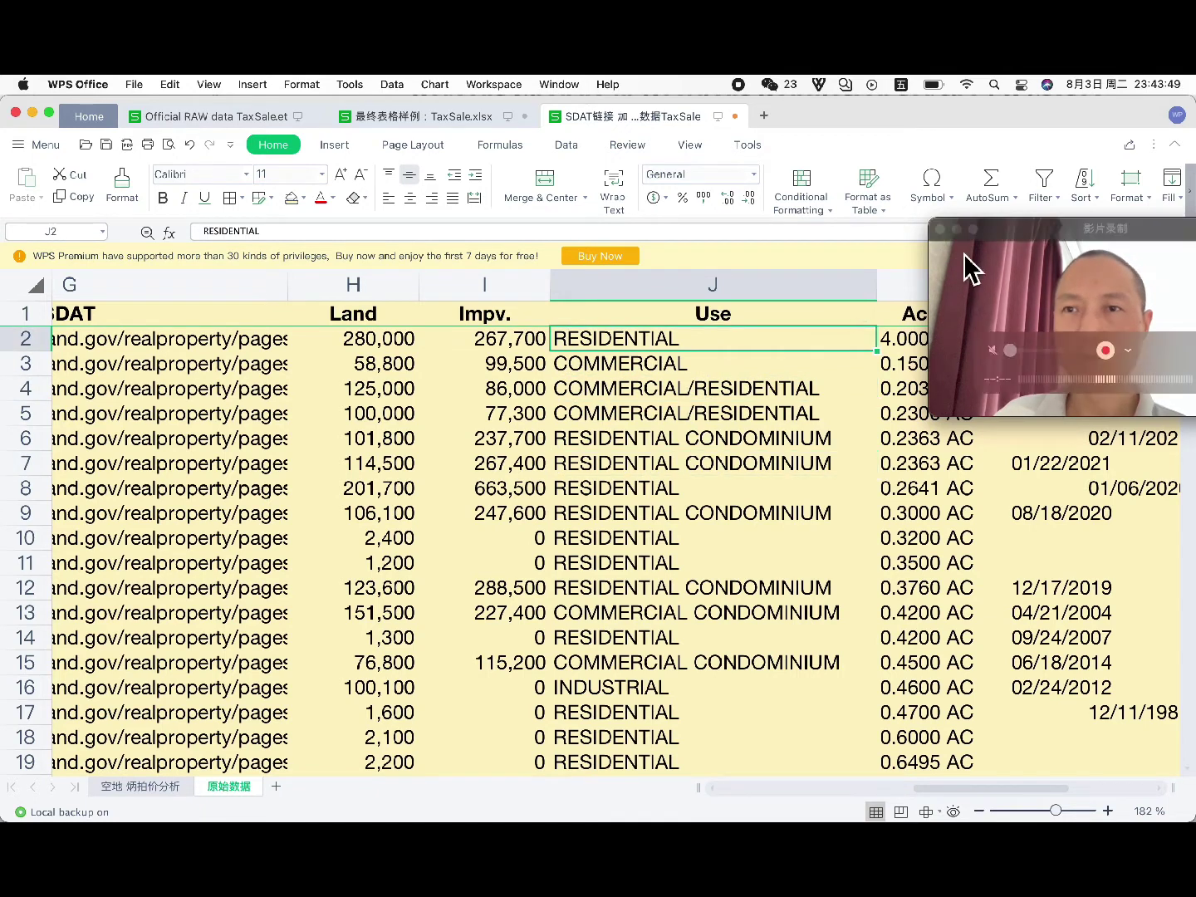
click(1051, 177)
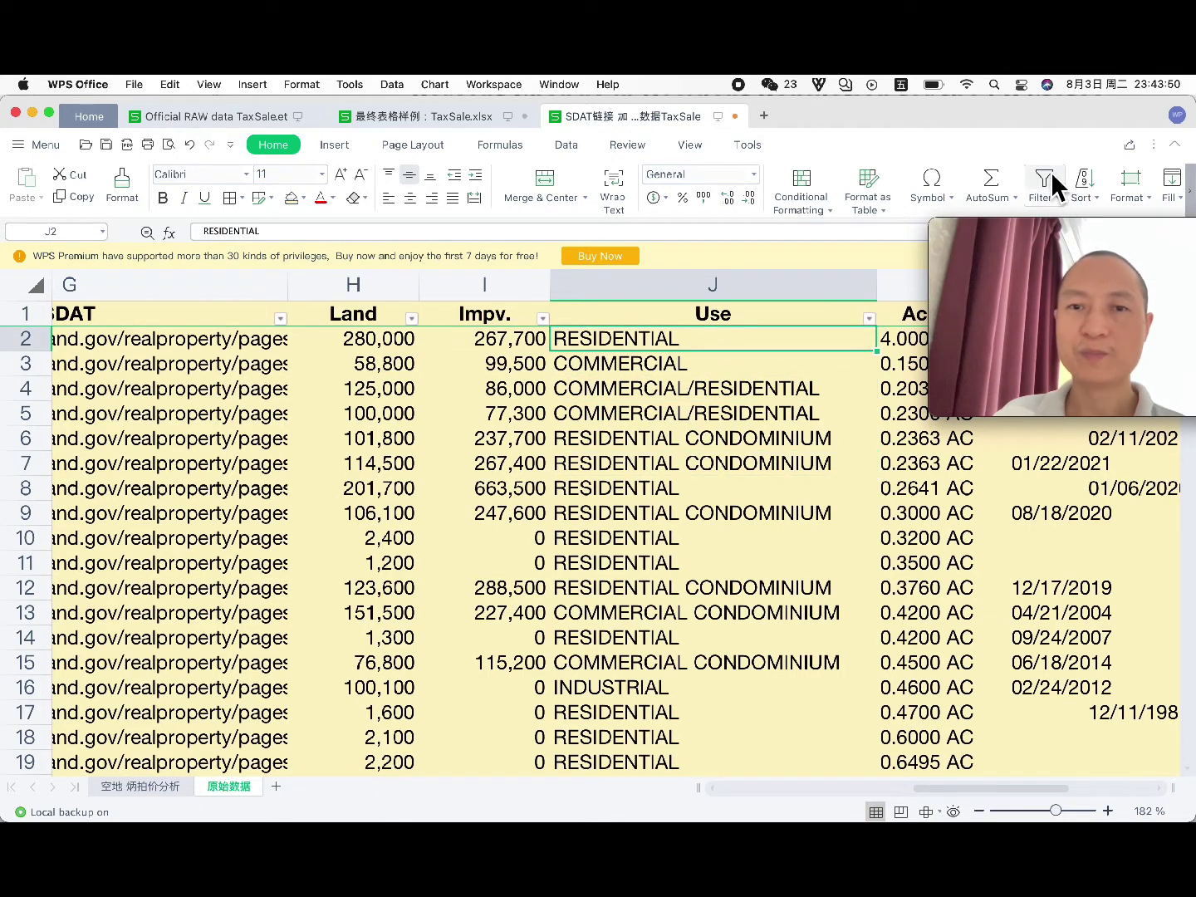
click(873, 319)
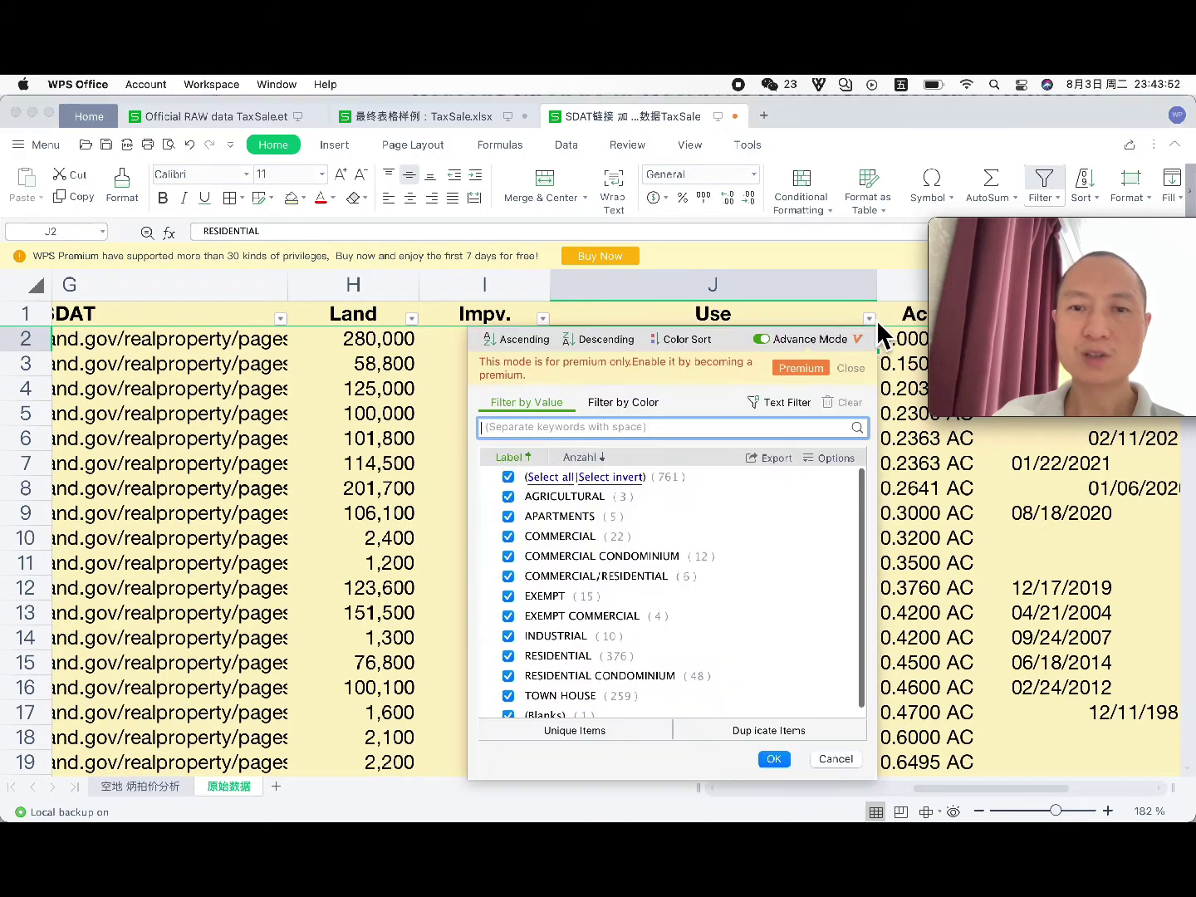
click(510, 480)
scroll(523, 567, down, 1)
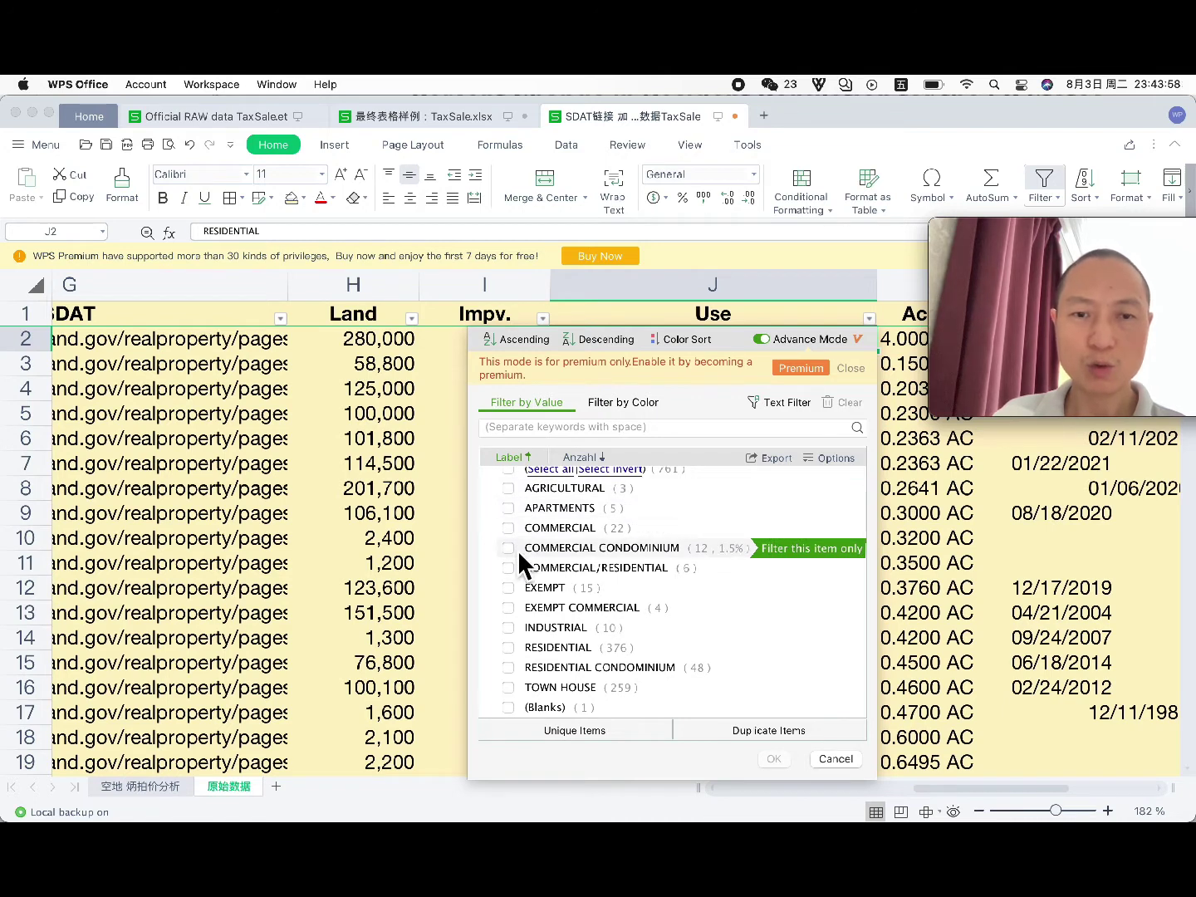
click(509, 649)
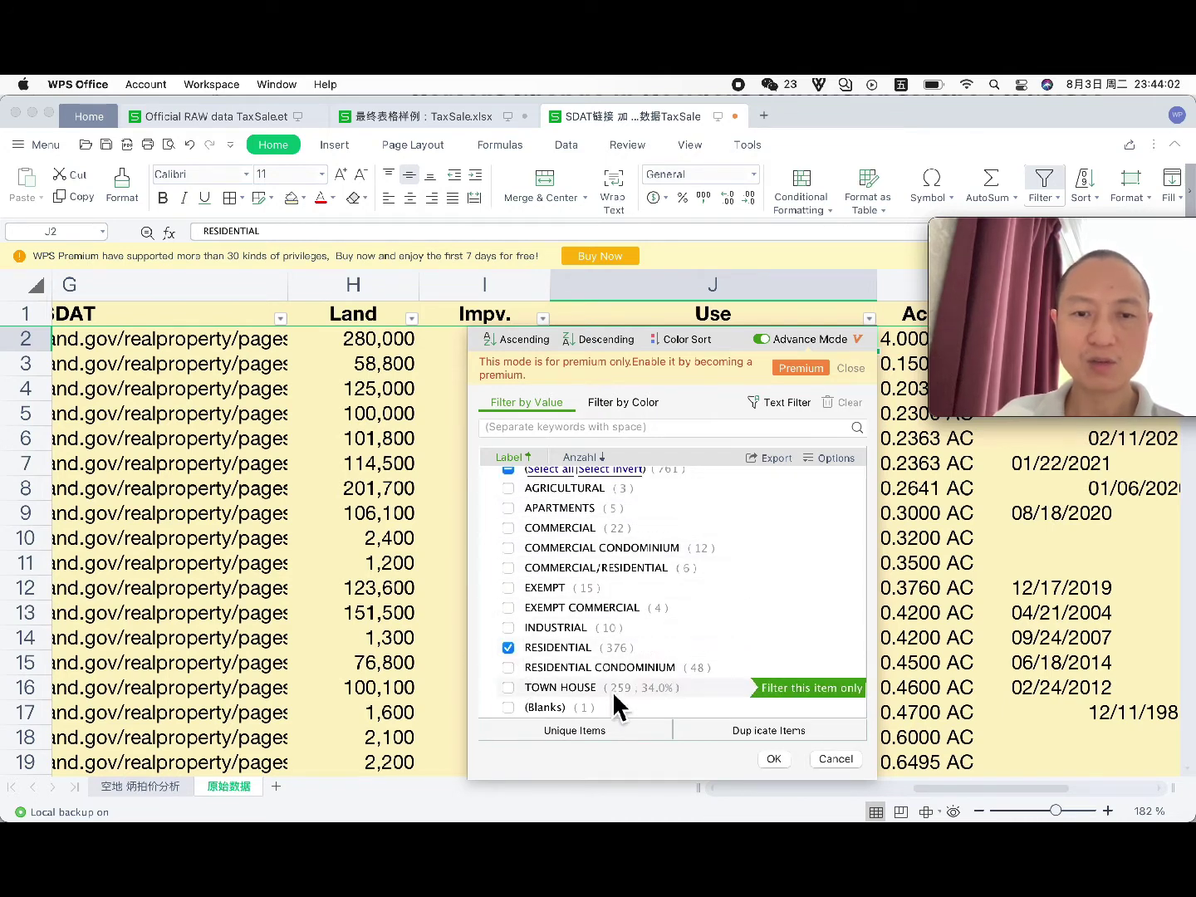
click(774, 758)
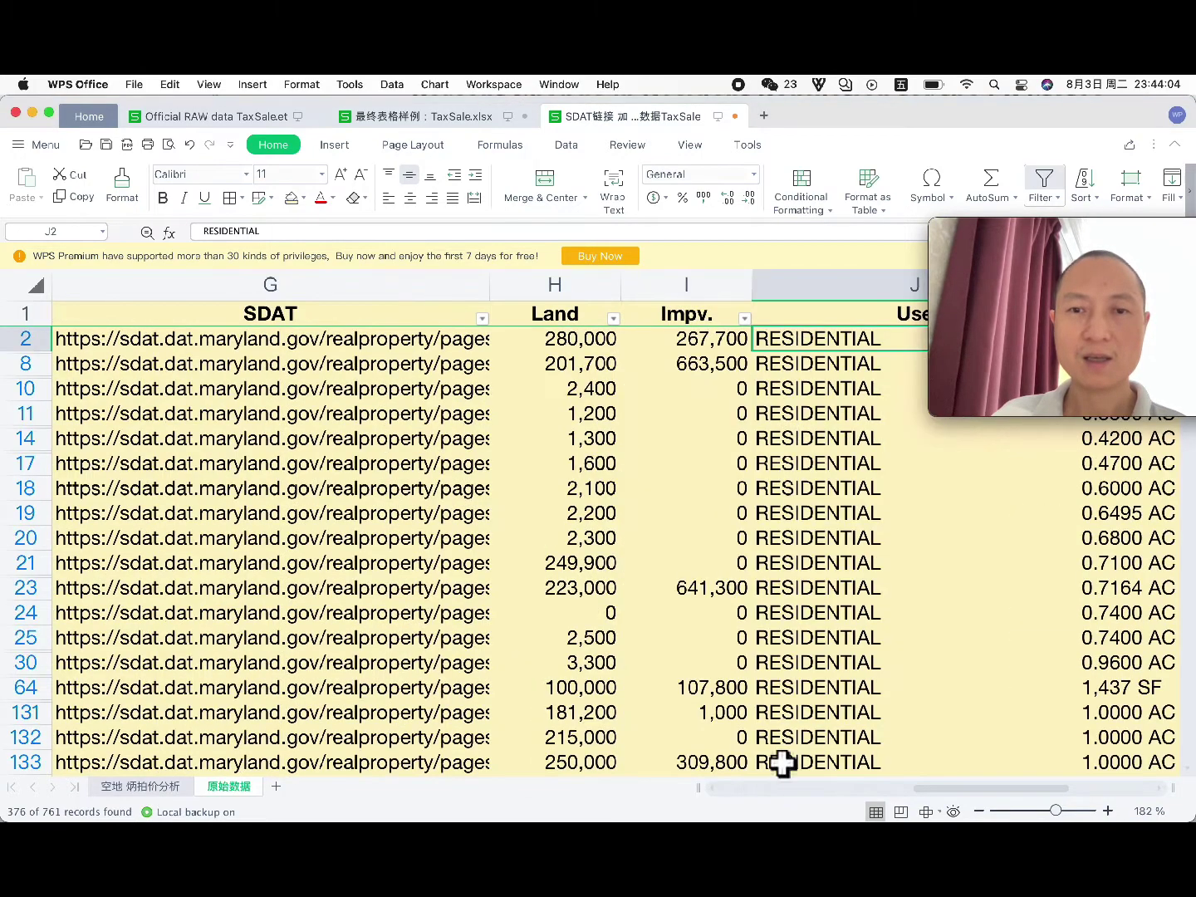
Step: Review the filtered residential records, comparing their HBP, land, improvement, acreage and latest deal date values
scroll(819, 640, right, 5)
scroll(724, 690, down, 6)
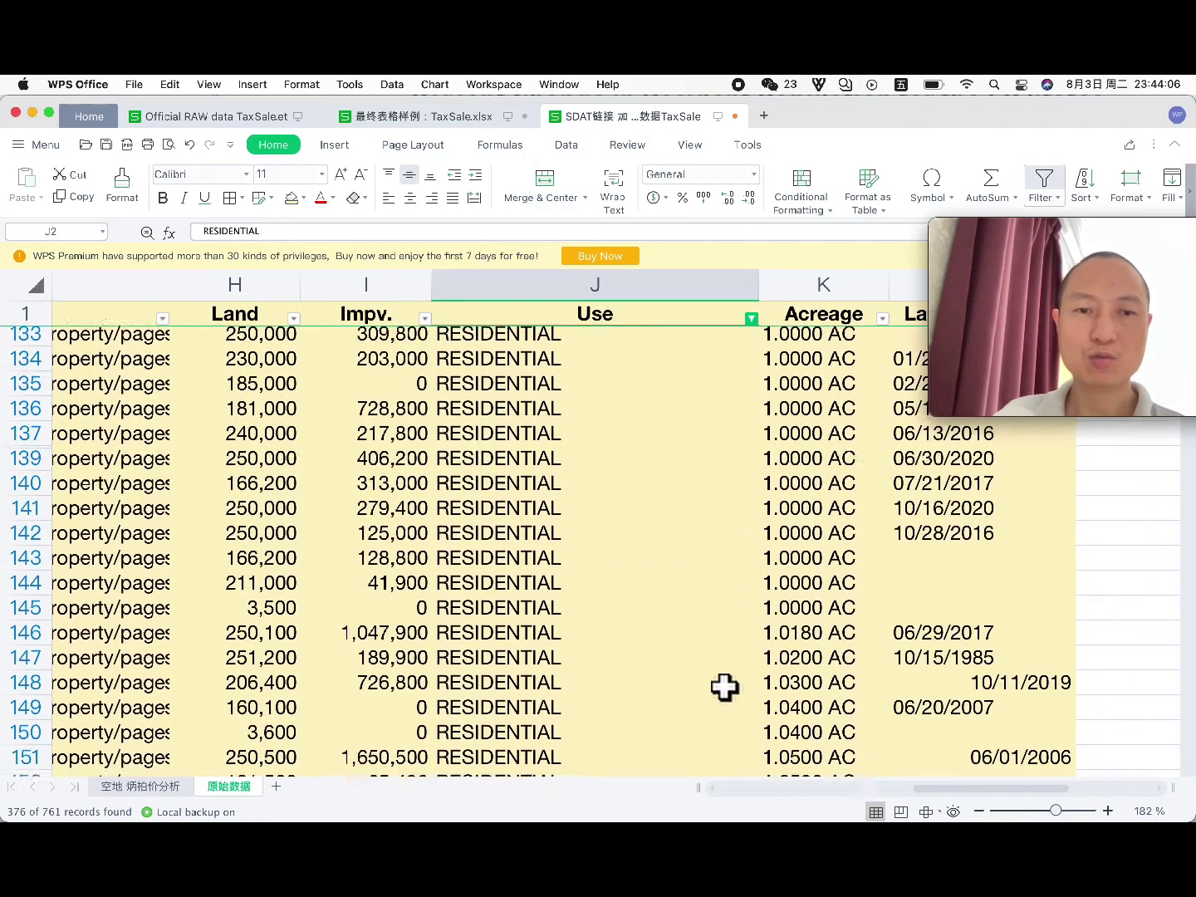
scroll(723, 687, up, 6)
scroll(652, 590, left, 2)
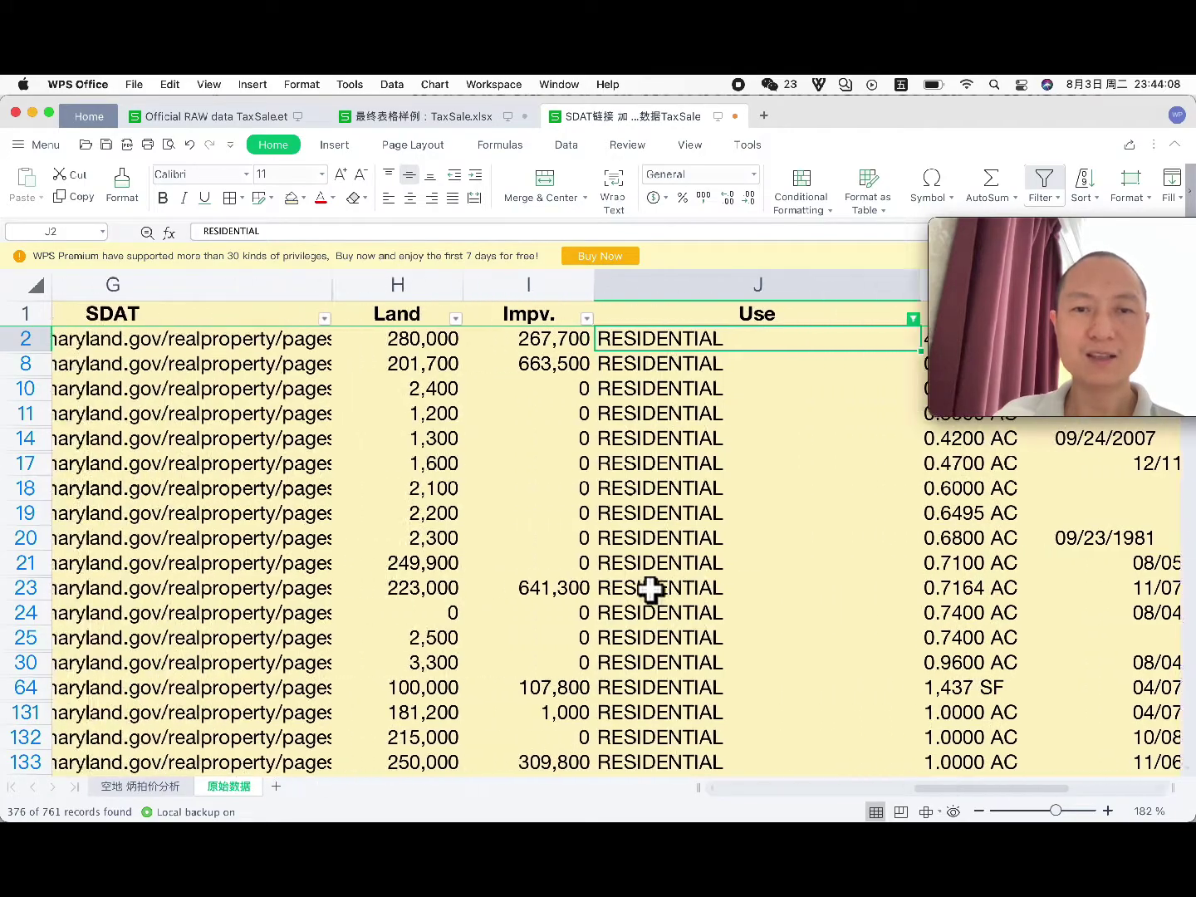
scroll(652, 590, left, 4)
scroll(652, 590, right, 3)
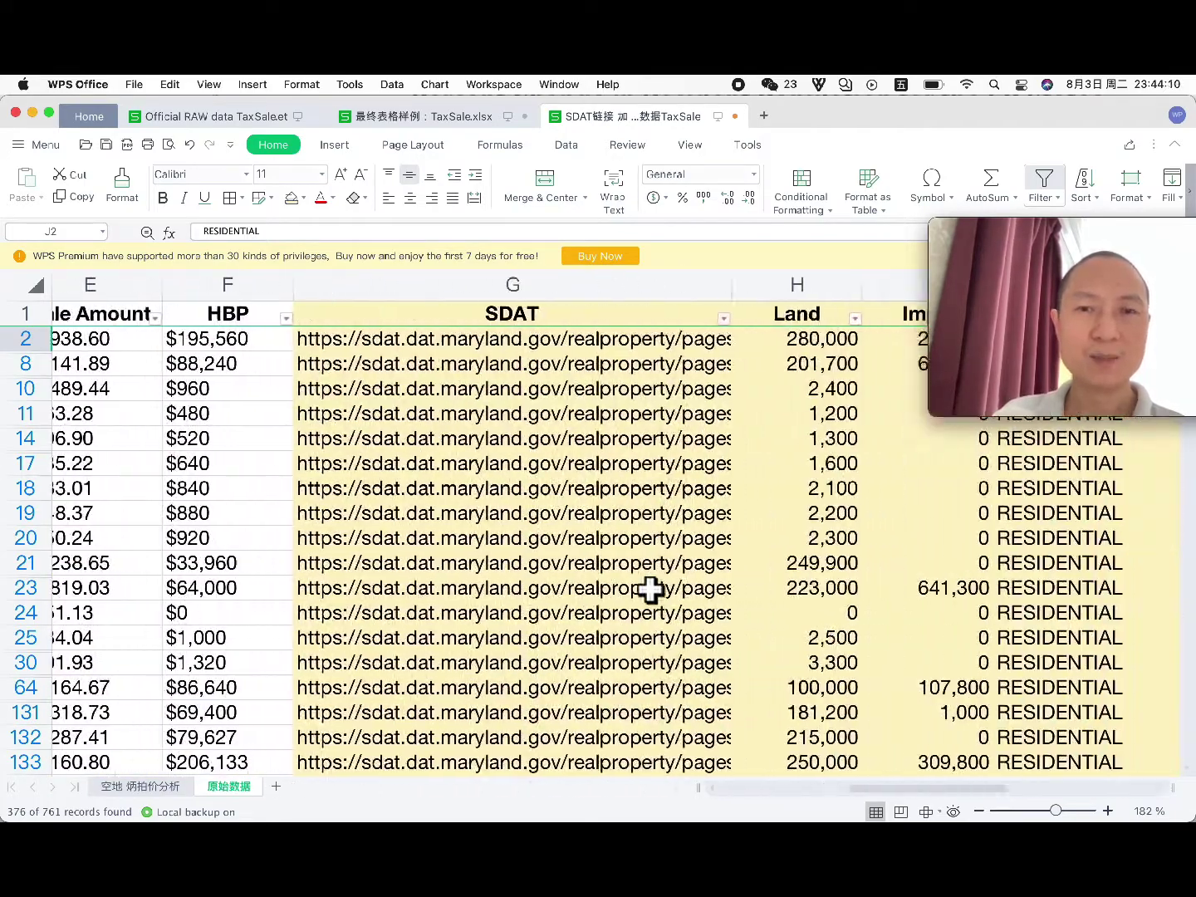
scroll(652, 590, right, 2)
scroll(651, 590, down, 7)
scroll(651, 590, up, 7)
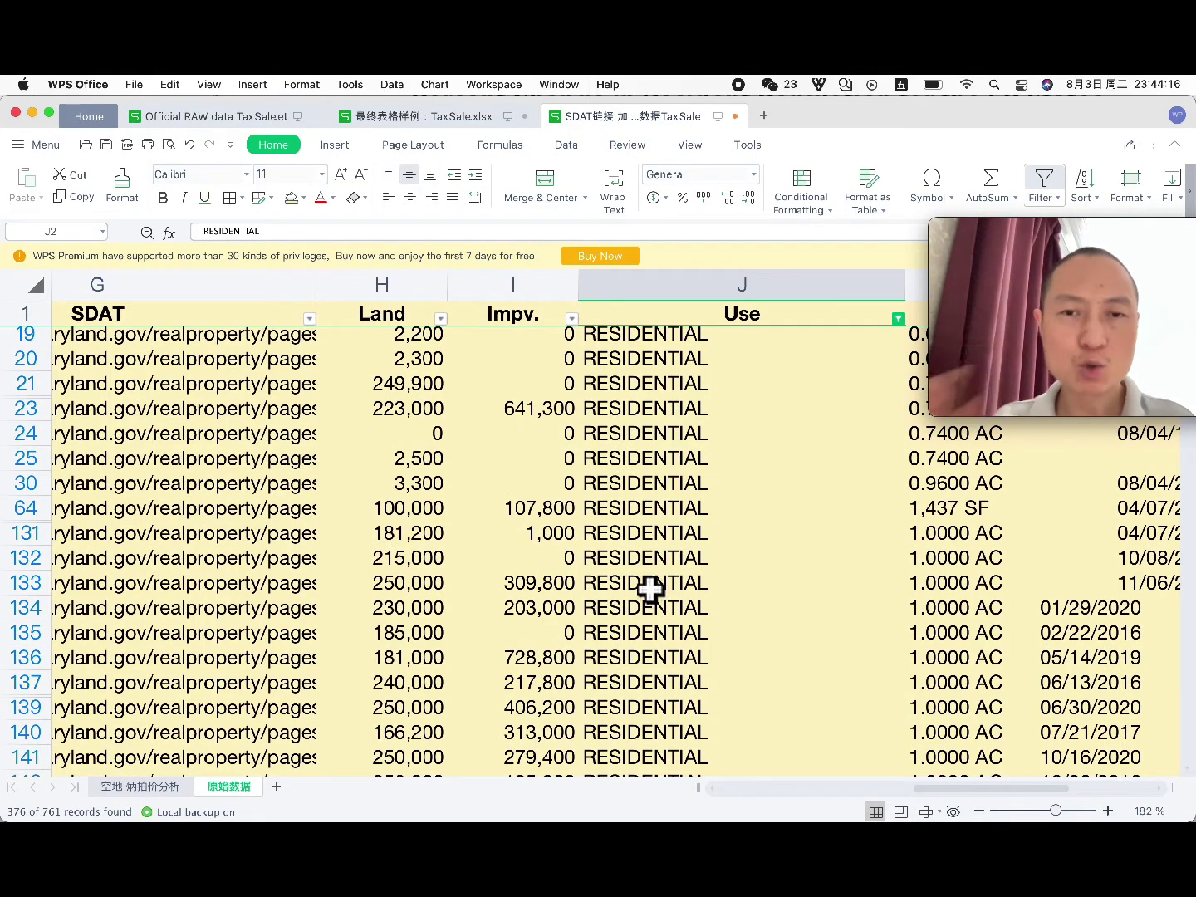
scroll(651, 590, right, 1)
scroll(650, 590, up, 1)
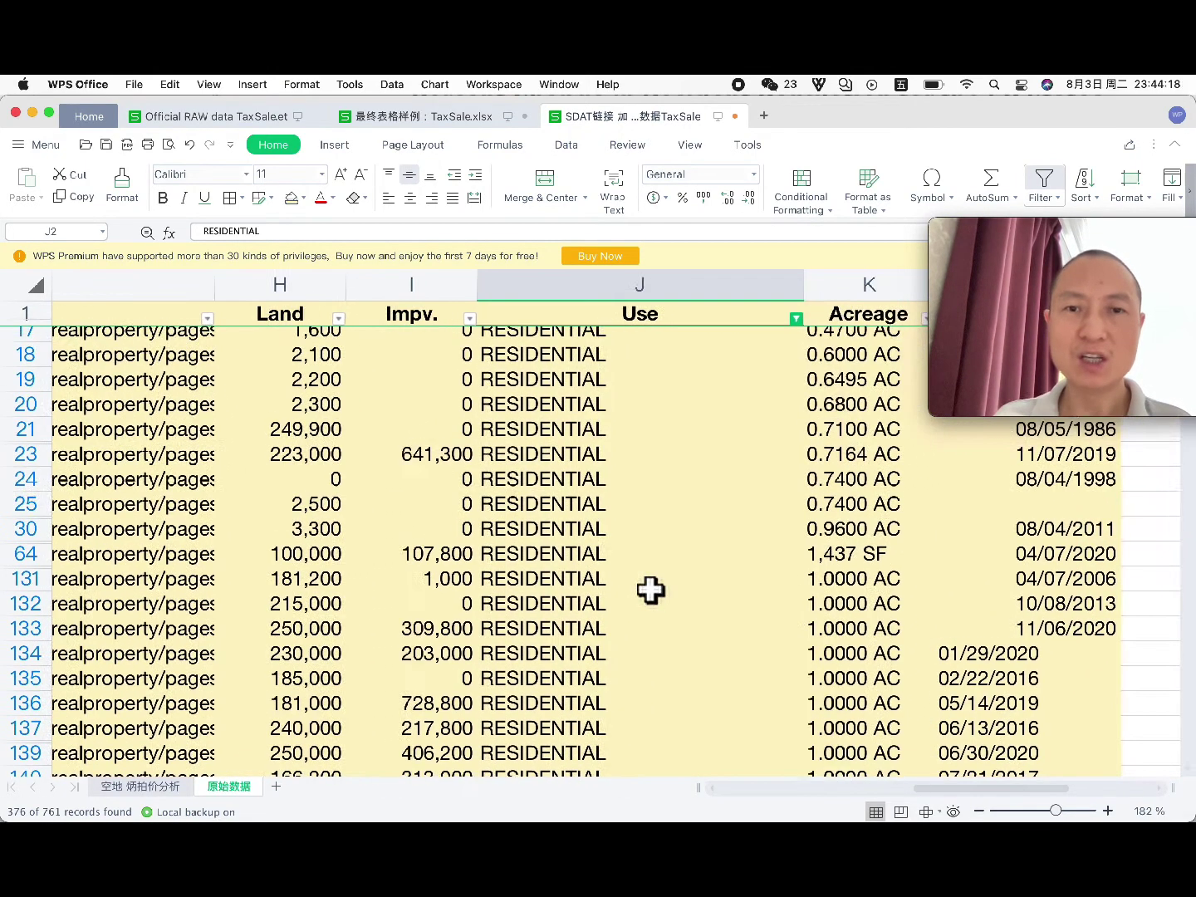
scroll(715, 322, right, 2)
scroll(715, 321, left, 3)
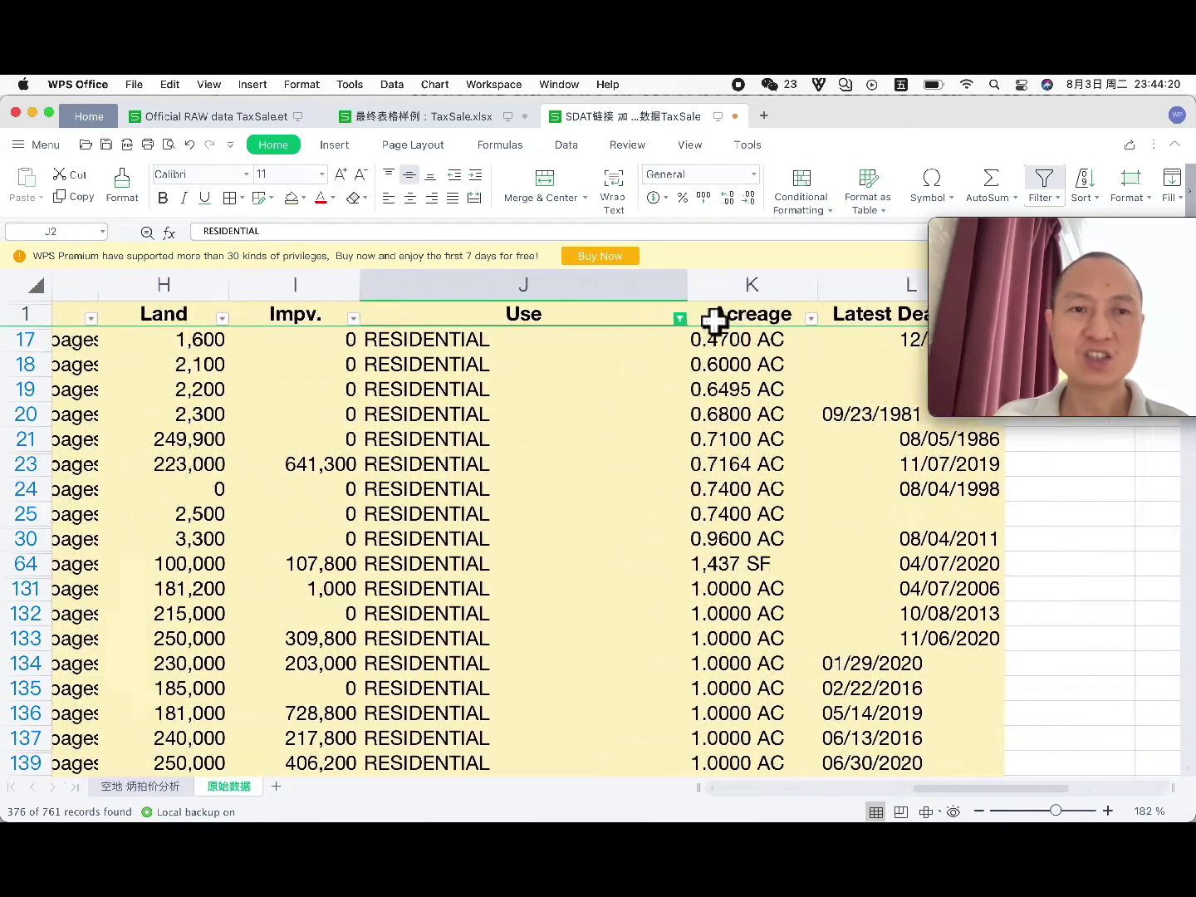
scroll(714, 321, up, 1)
scroll(714, 321, left, 3)
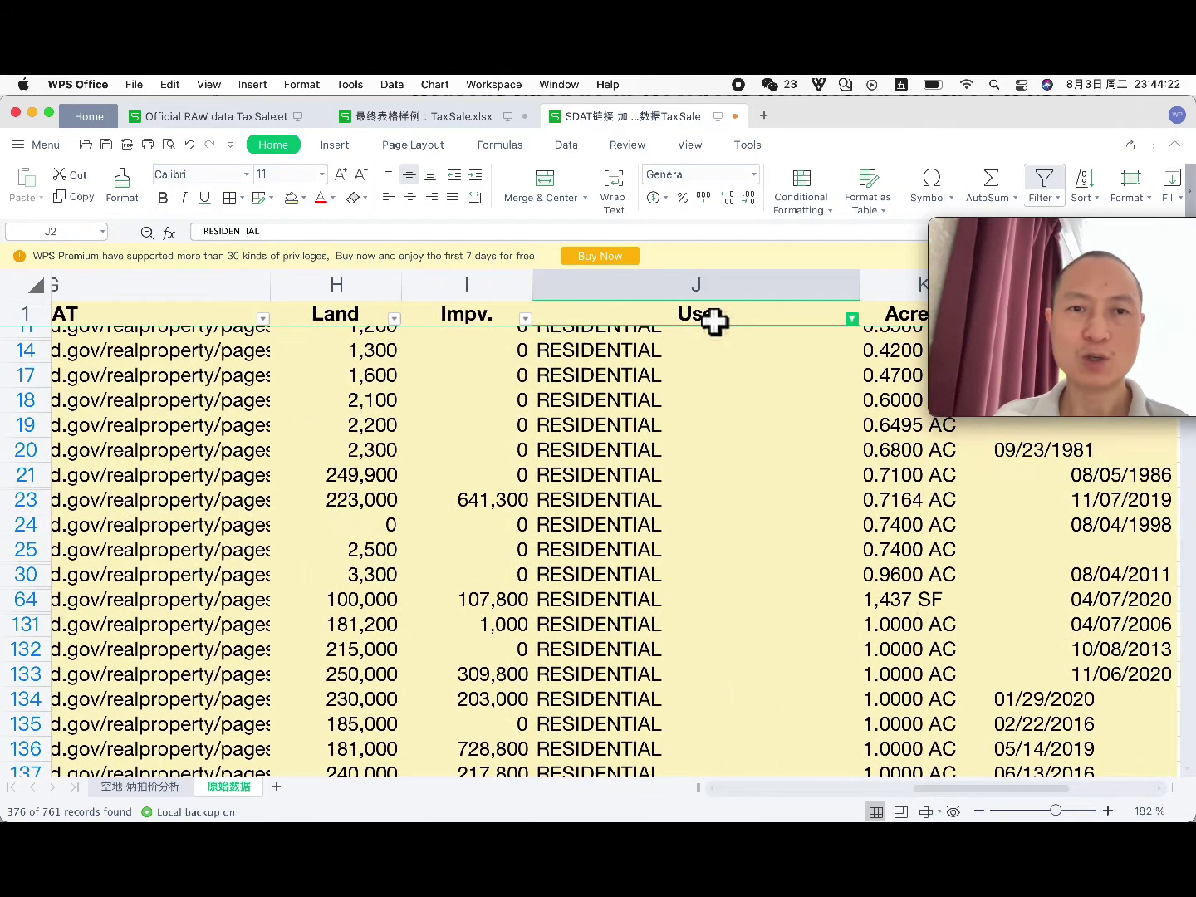
scroll(714, 321, up, 2)
scroll(620, 374, up, 1)
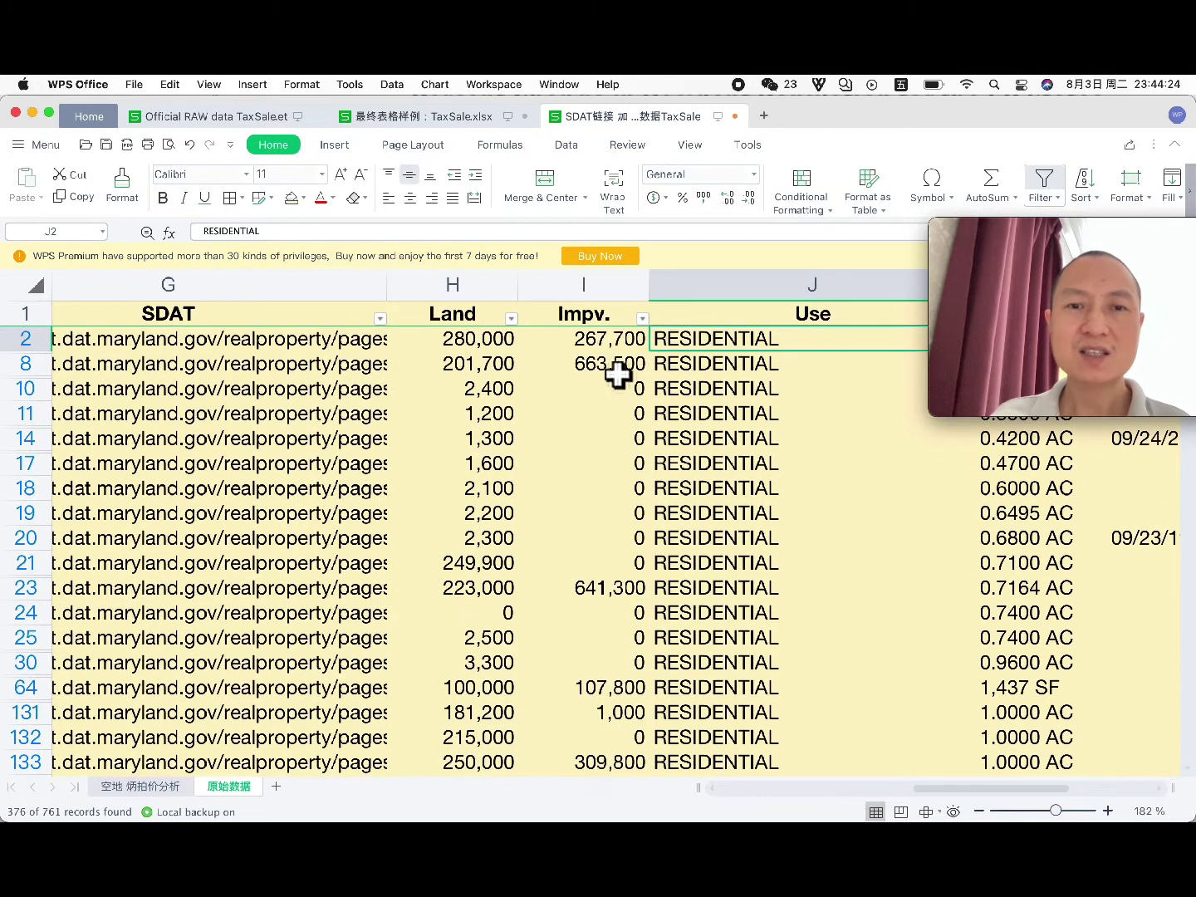
Step: Highlight the zero improvement values of the residential records in the Impv. column, from I10 to I21
click(608, 408)
click(608, 387)
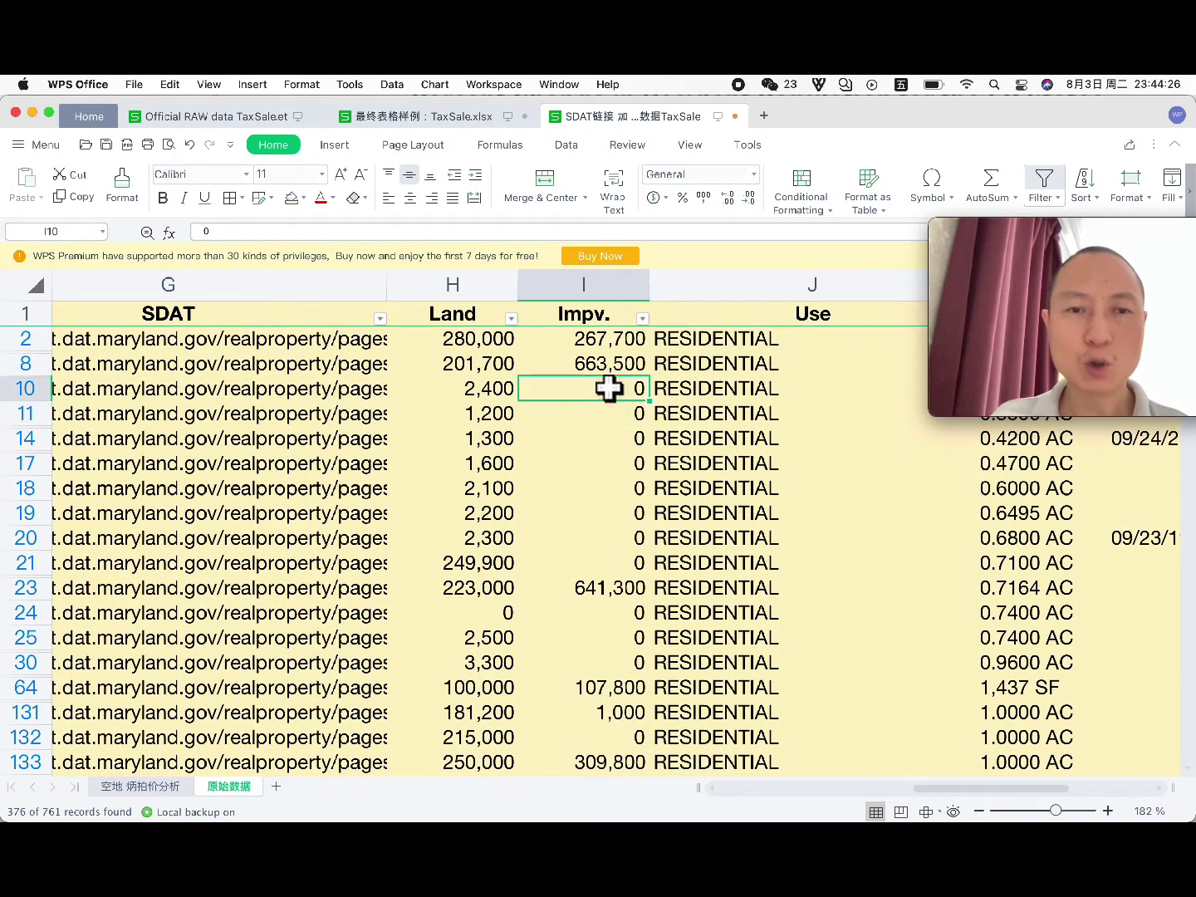
key(shift+Down)
key(shift+Down)
key(shift+Down)
key(shift+Down)
key(shift+Down)
key(shift+Down)
key(shift+Down)
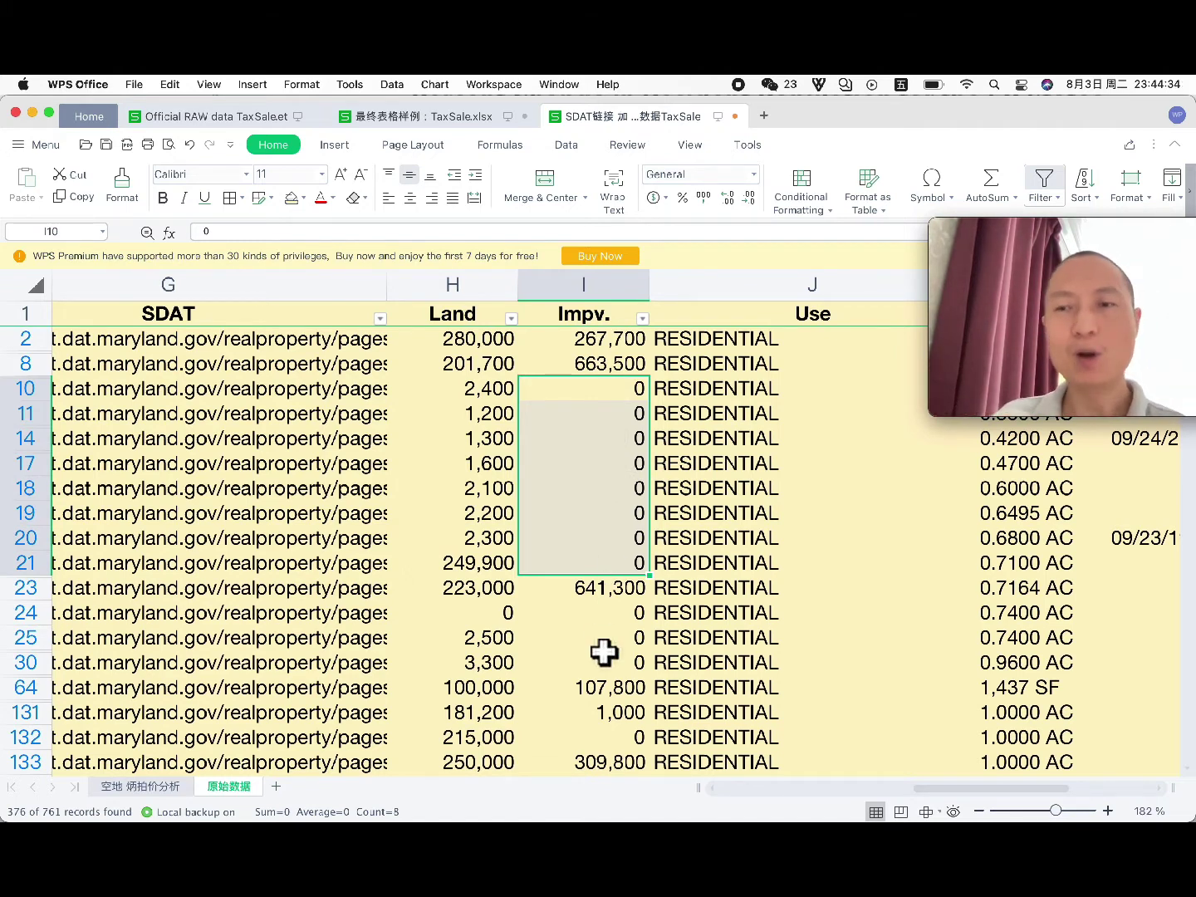
Step: Apply a number filter to the Impv. column that keeps only rows with a value greater than 0
click(643, 319)
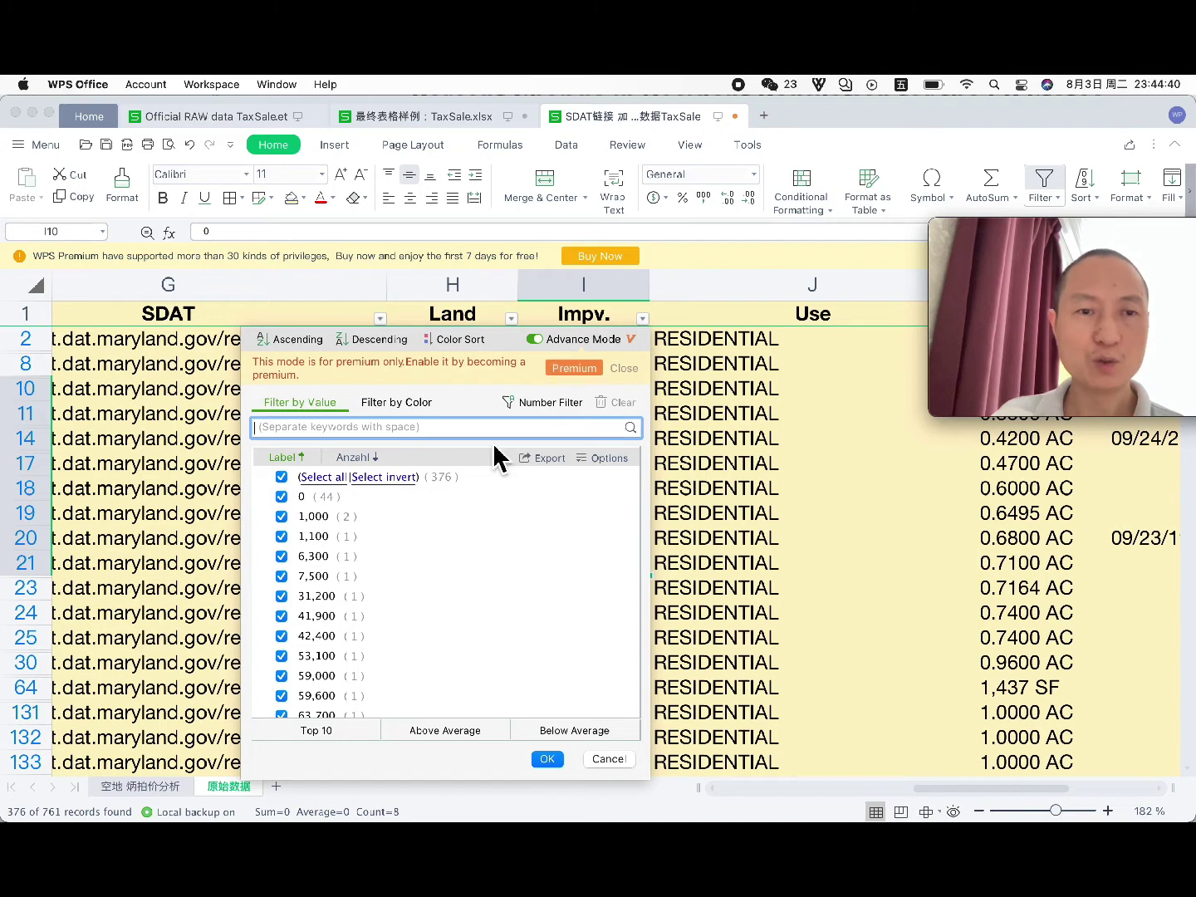
click(557, 407)
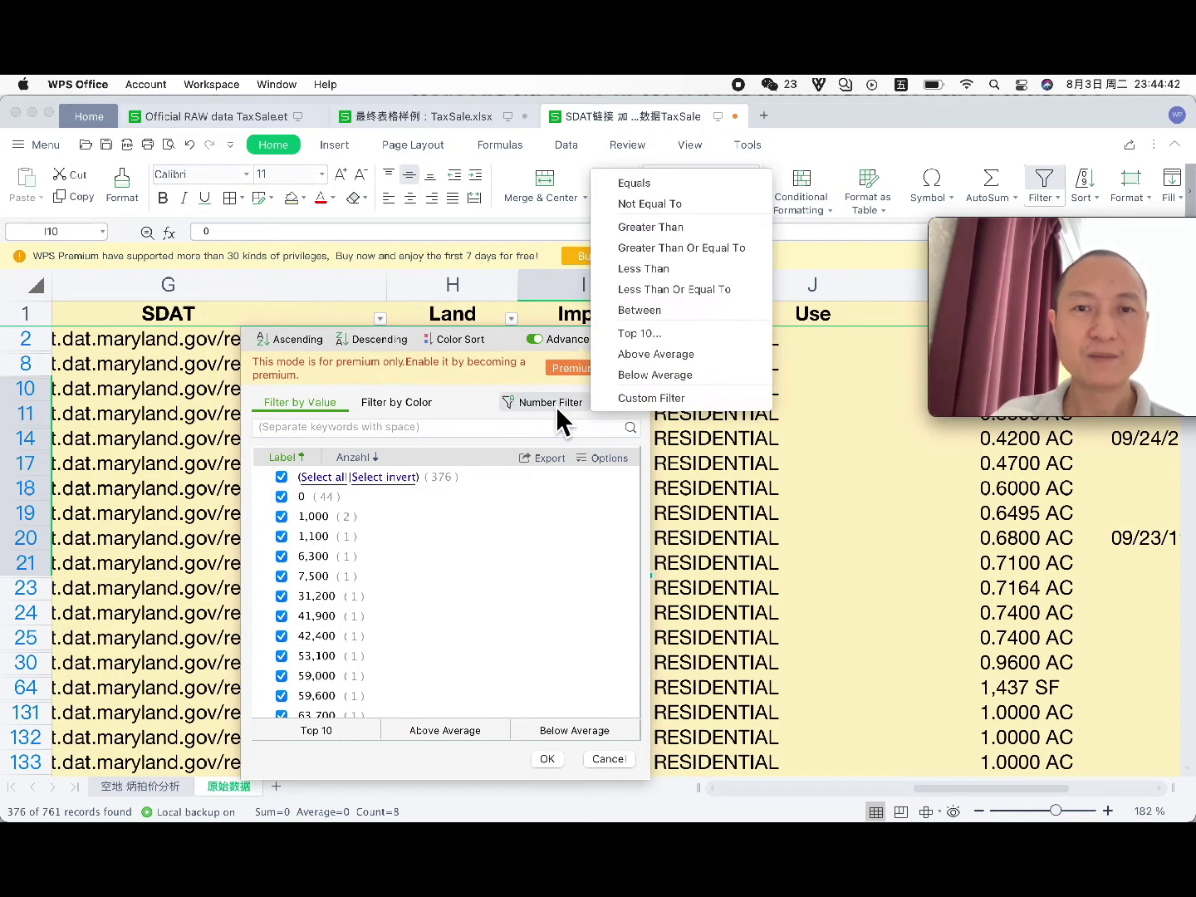
click(690, 232)
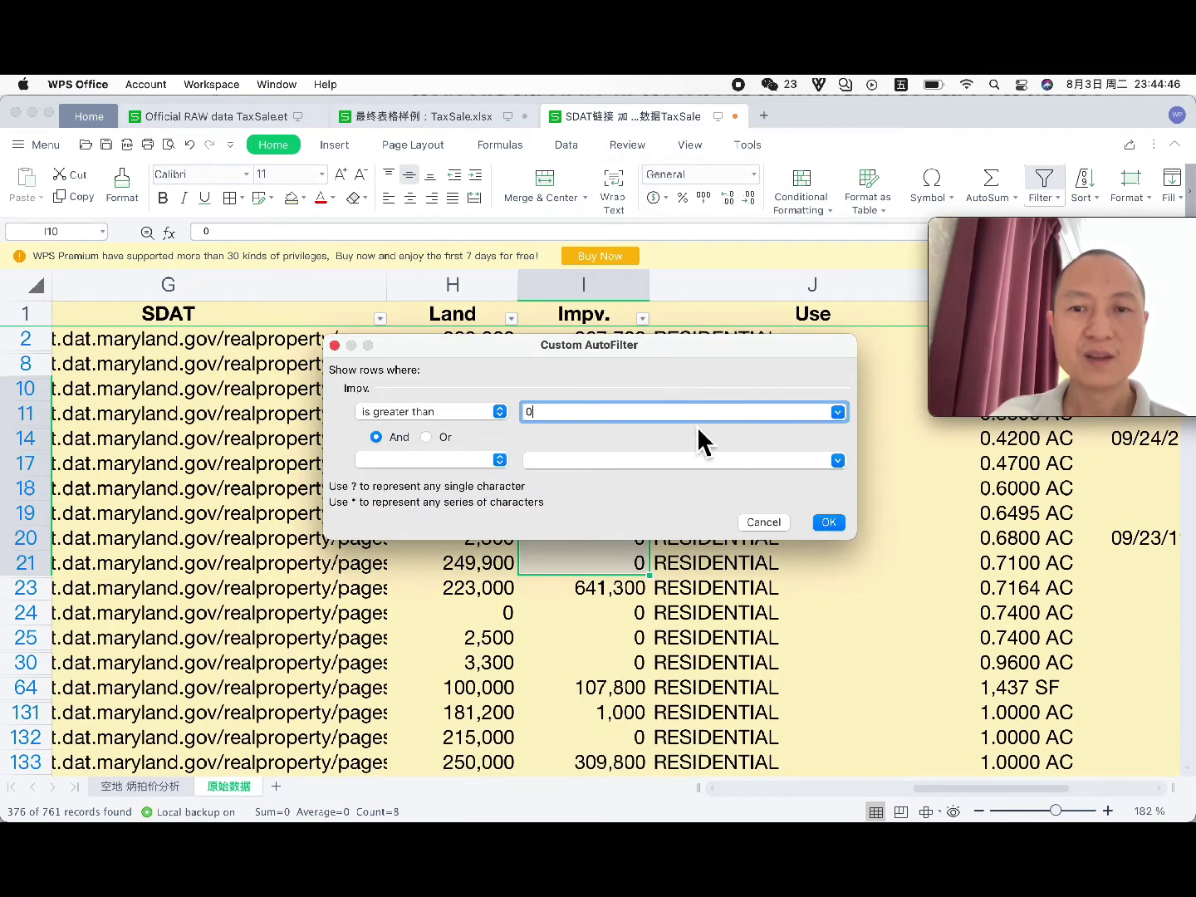
click(830, 521)
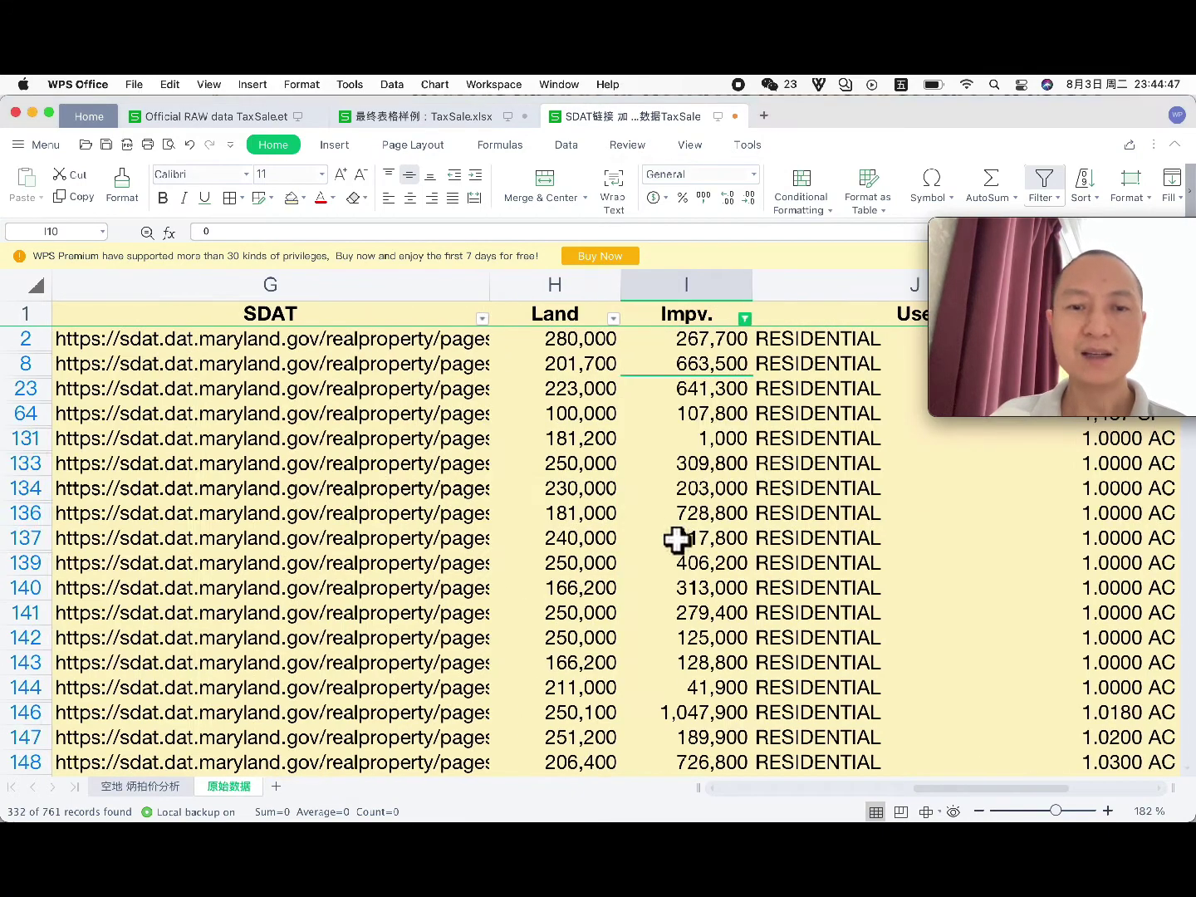
Step: Review the improvement values of the filtered residential records alongside their land values and acreage
scroll(715, 470, right, 1)
click(694, 469)
scroll(676, 542, down, 7)
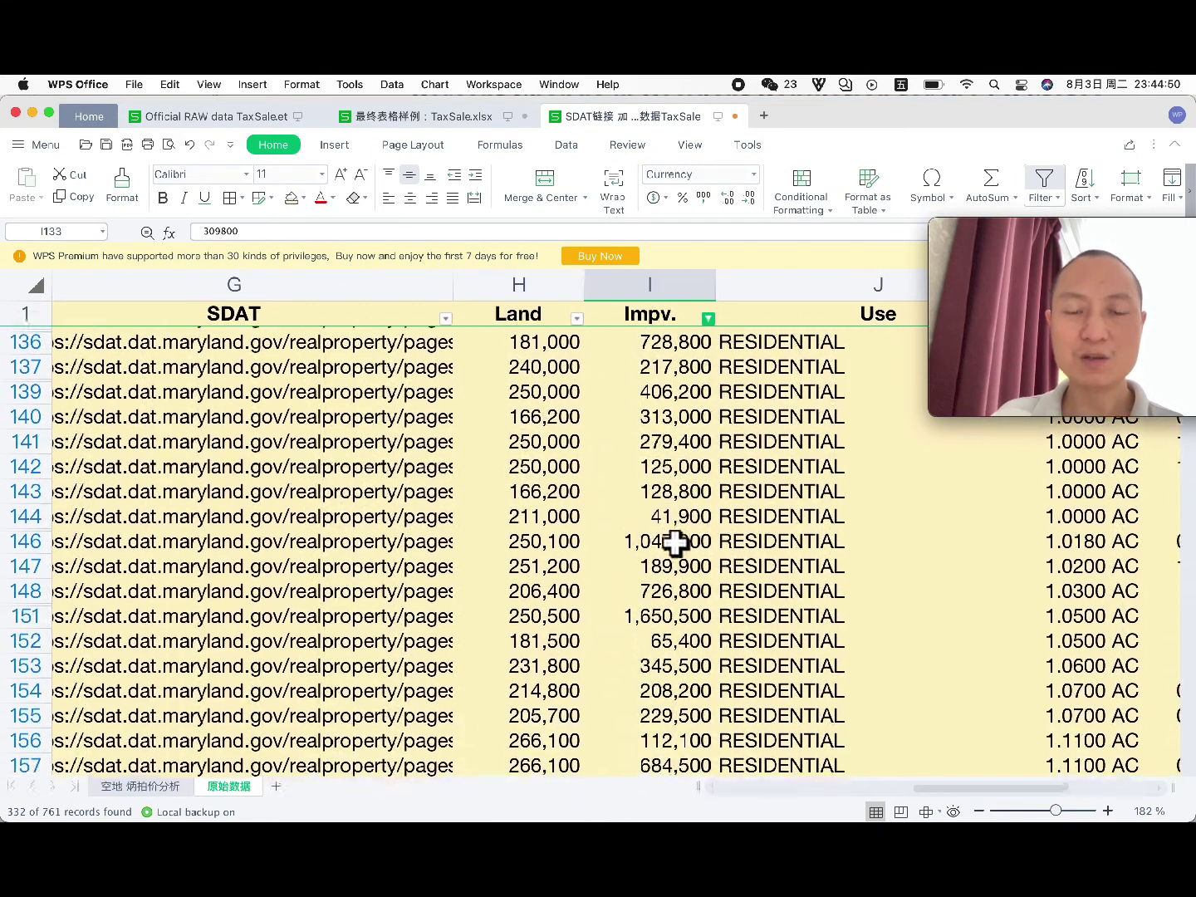
scroll(675, 543, up, 7)
scroll(675, 542, right, 1)
scroll(675, 542, down, 5)
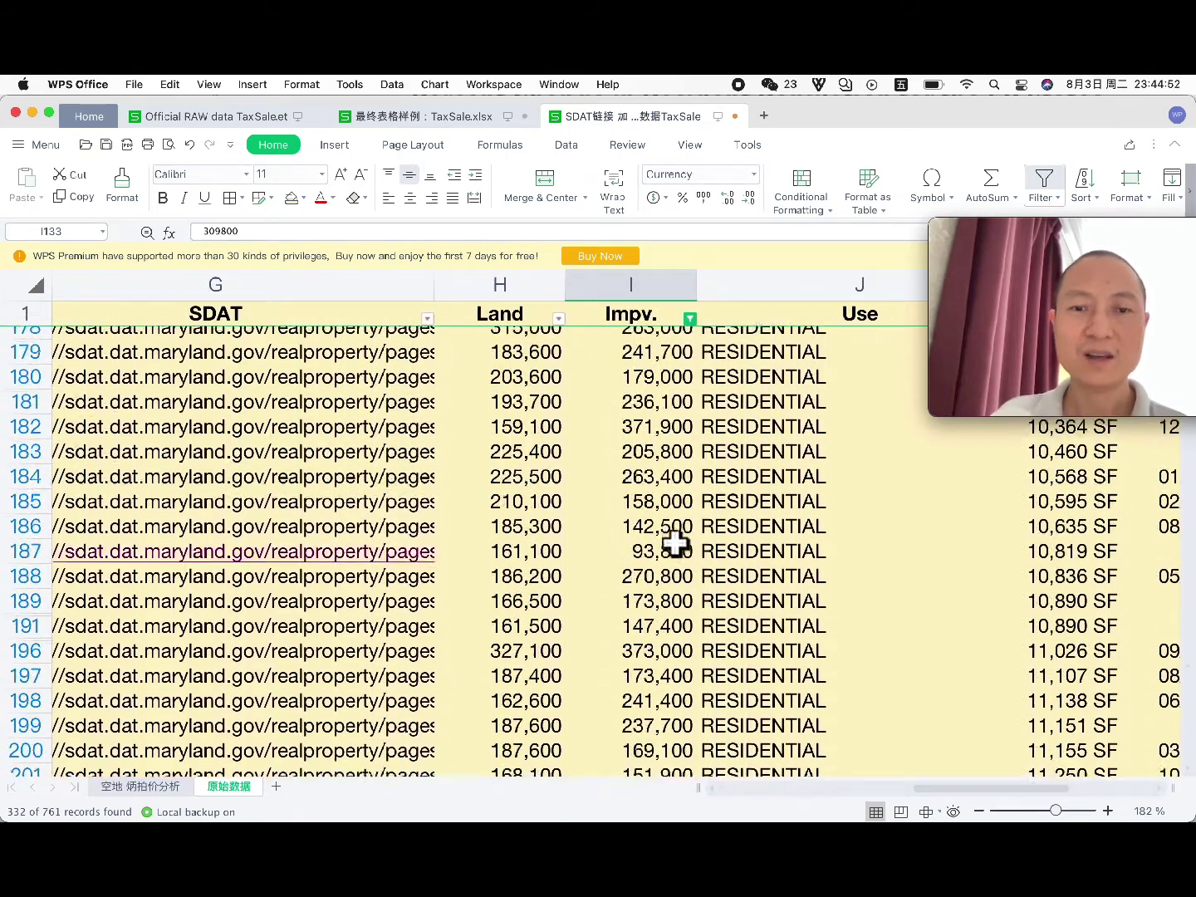
scroll(676, 542, up, 5)
click(659, 366)
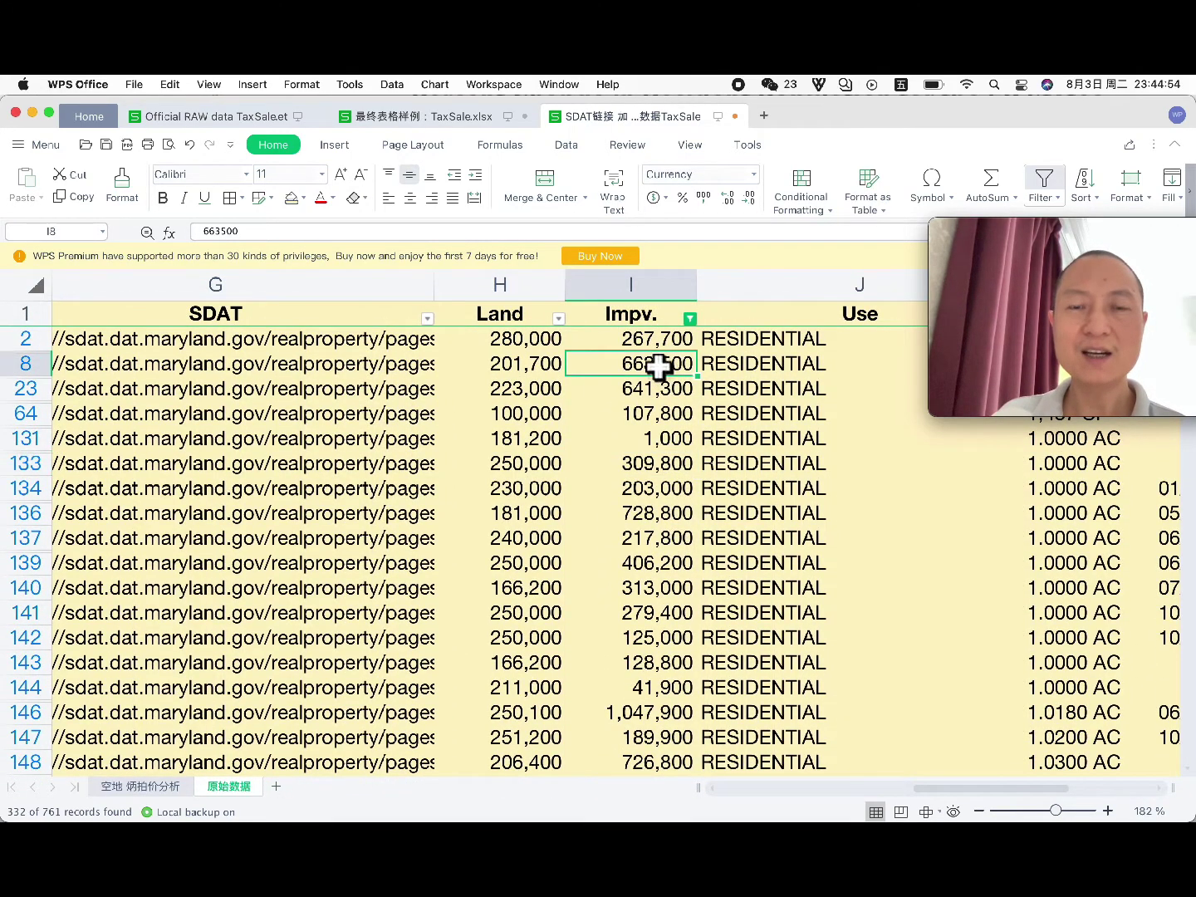
scroll(659, 366, right, 2)
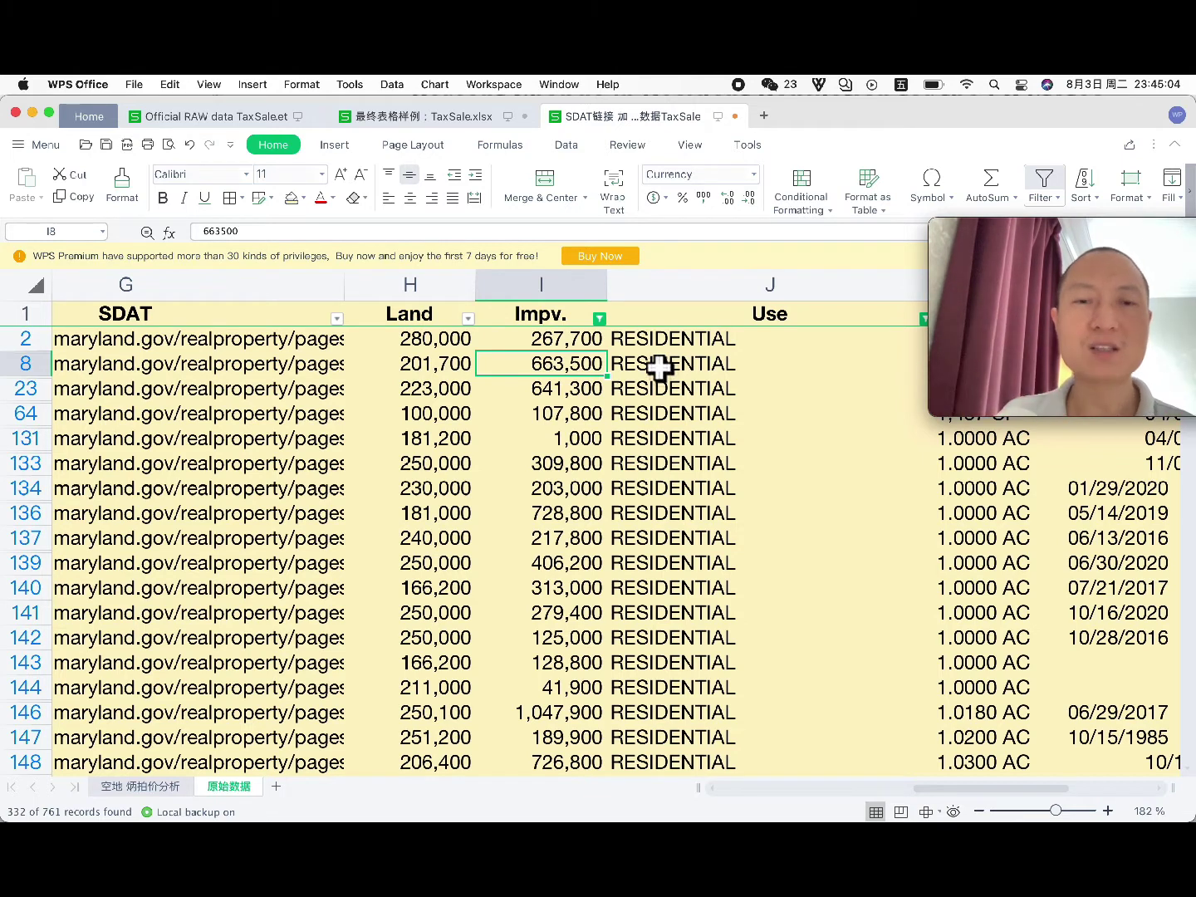
Step: Sort the filtered residential records by the Impv. column in descending order, starting from I2
click(540, 340)
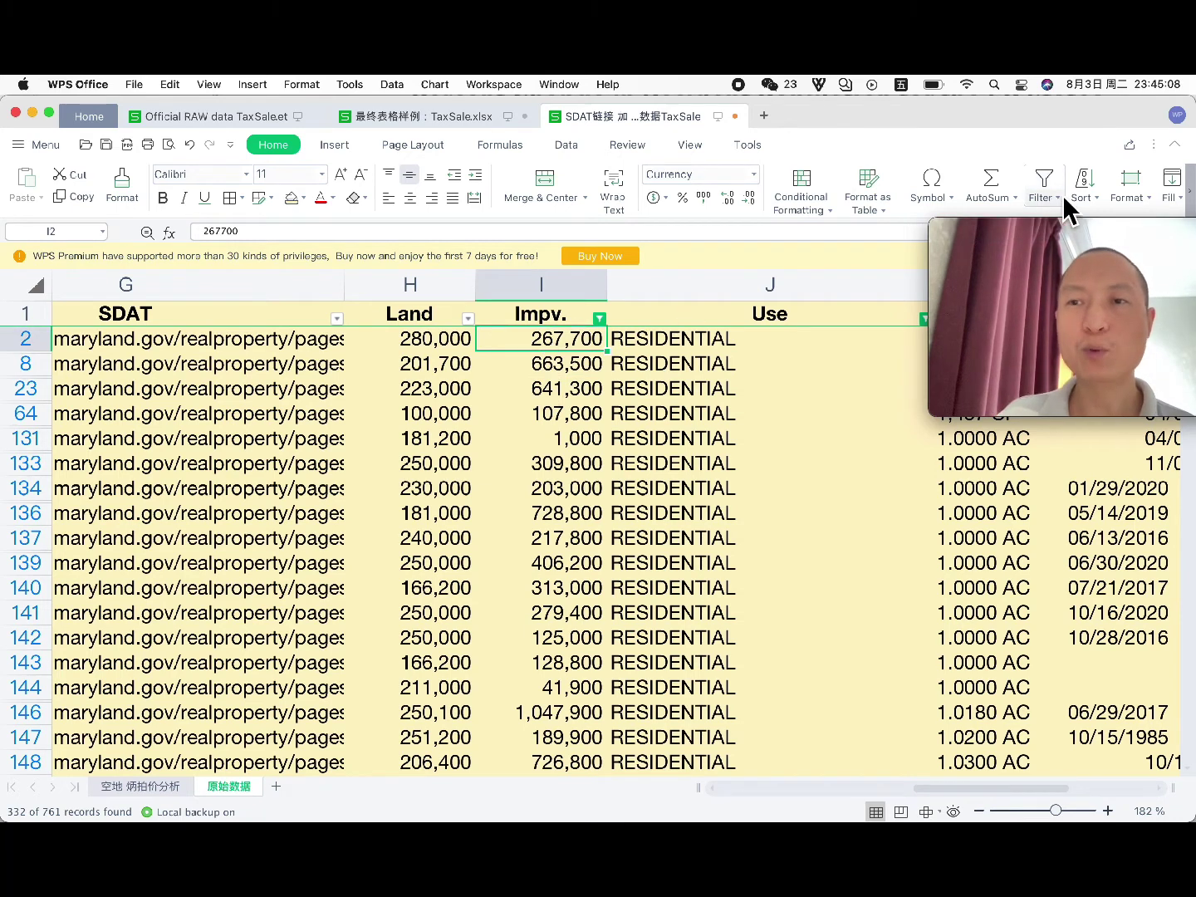
click(1089, 195)
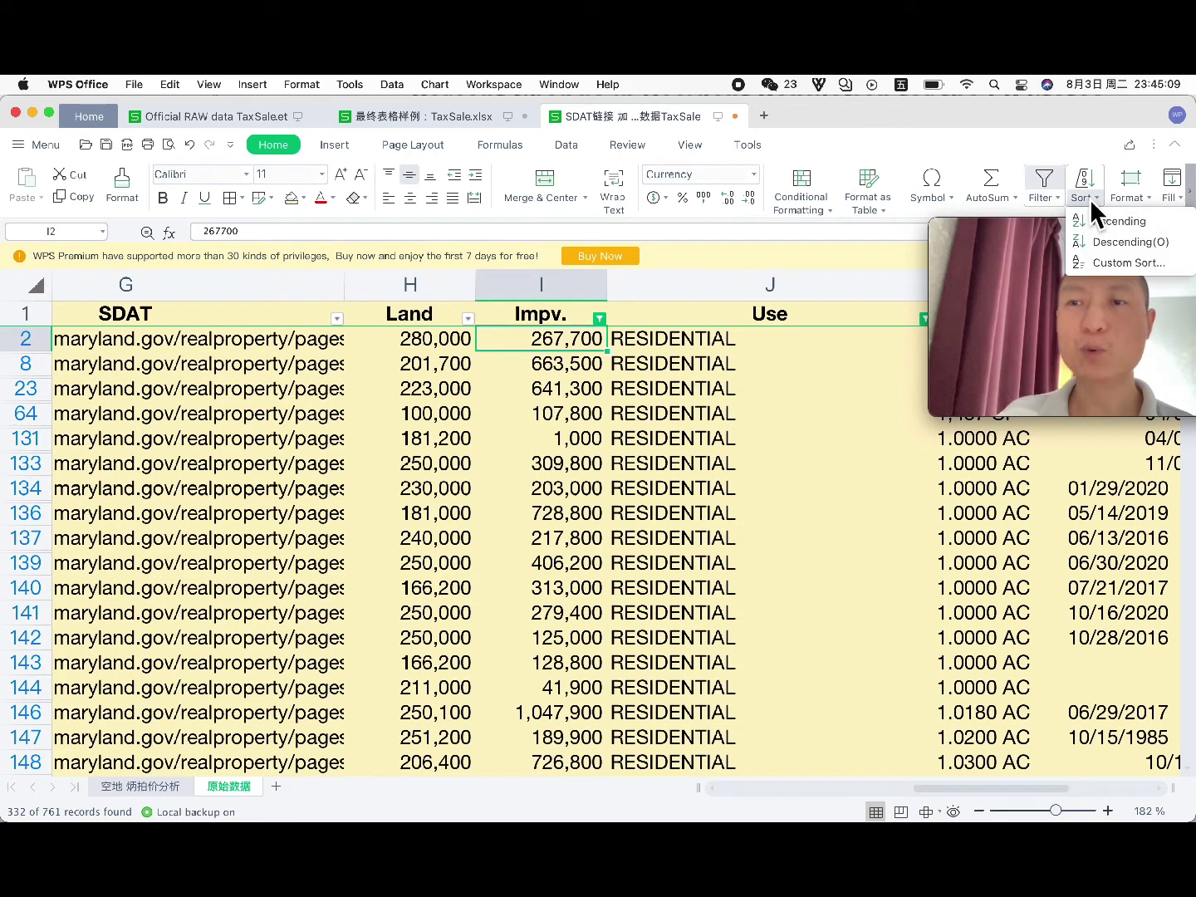
click(1097, 240)
Step: Examine the residential properties with the highest improvement values in I2 and I8, including their land value, acreage and deal date
click(565, 367)
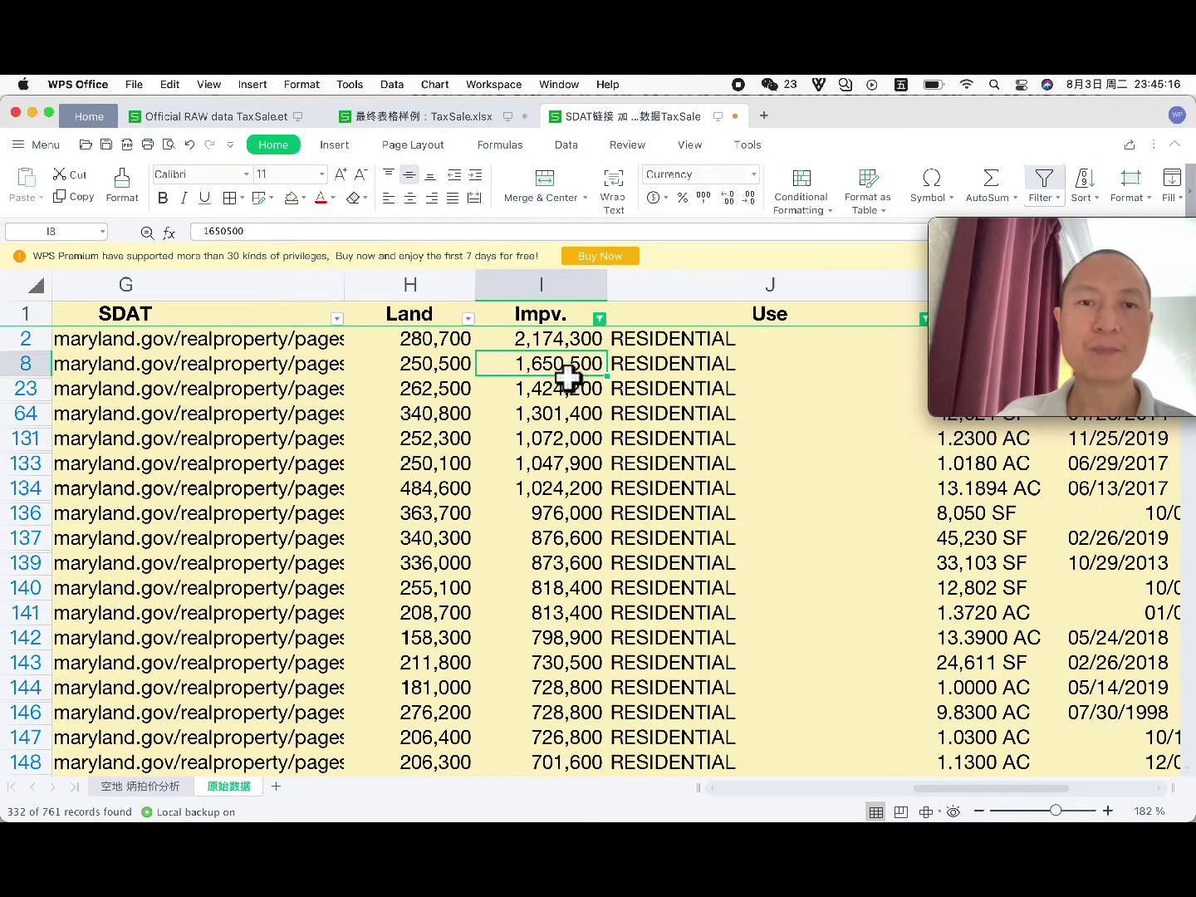
click(555, 343)
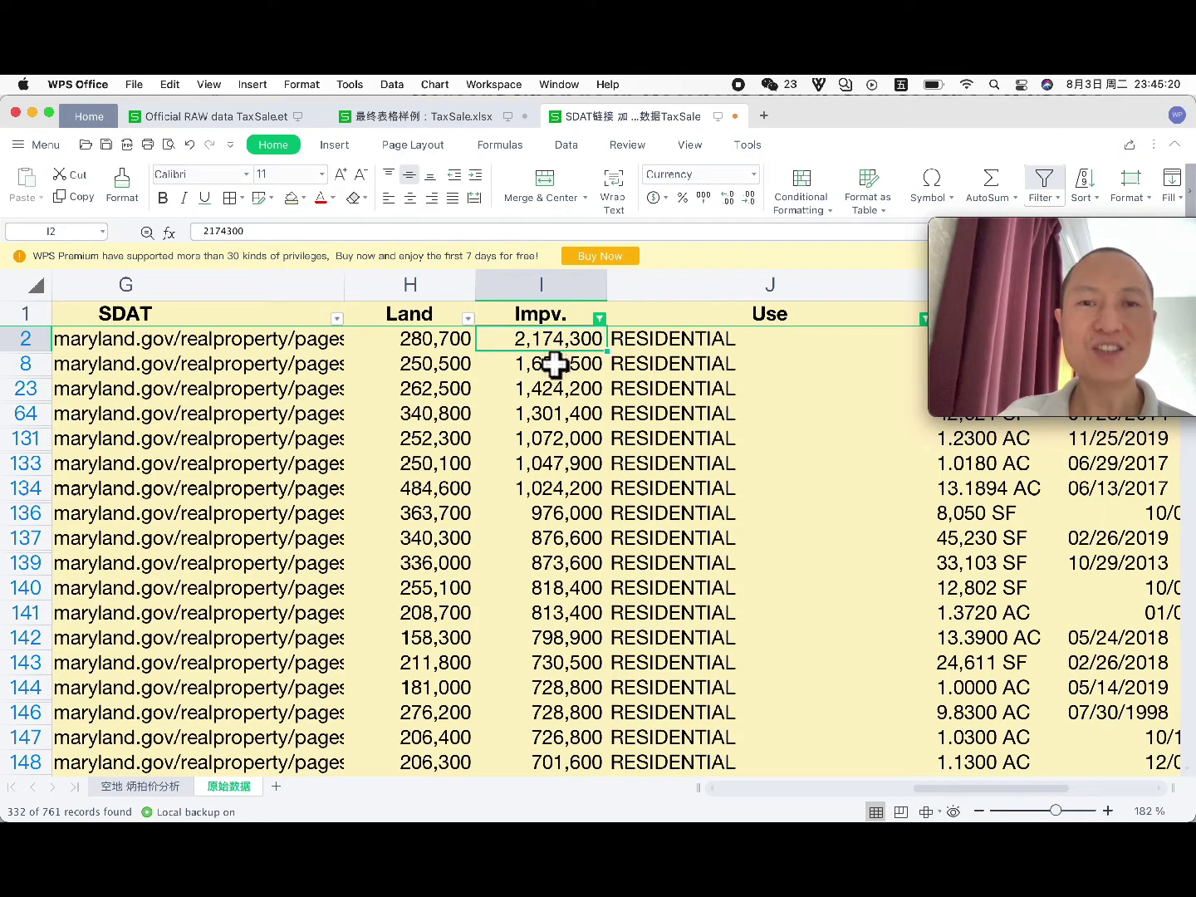
scroll(555, 364, right, 3)
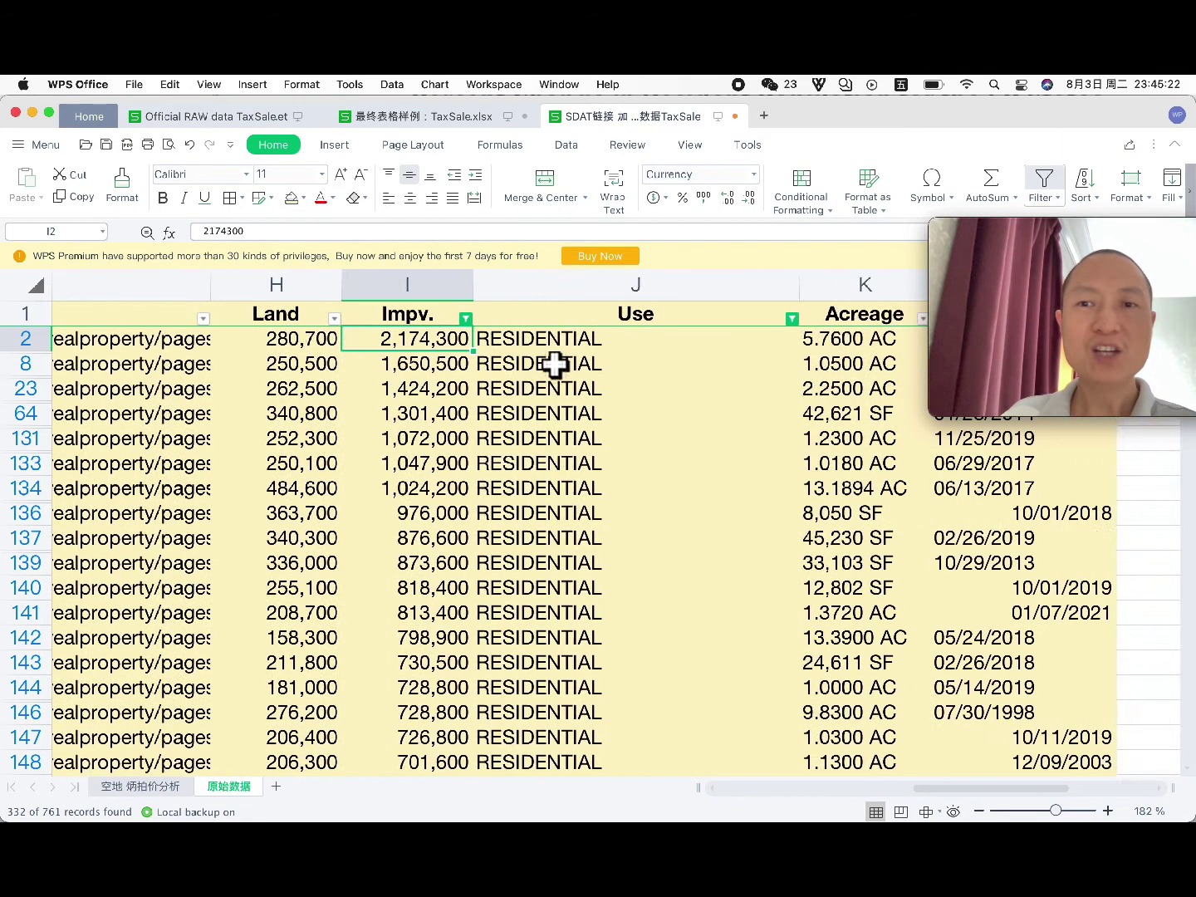
scroll(555, 364, left, 8)
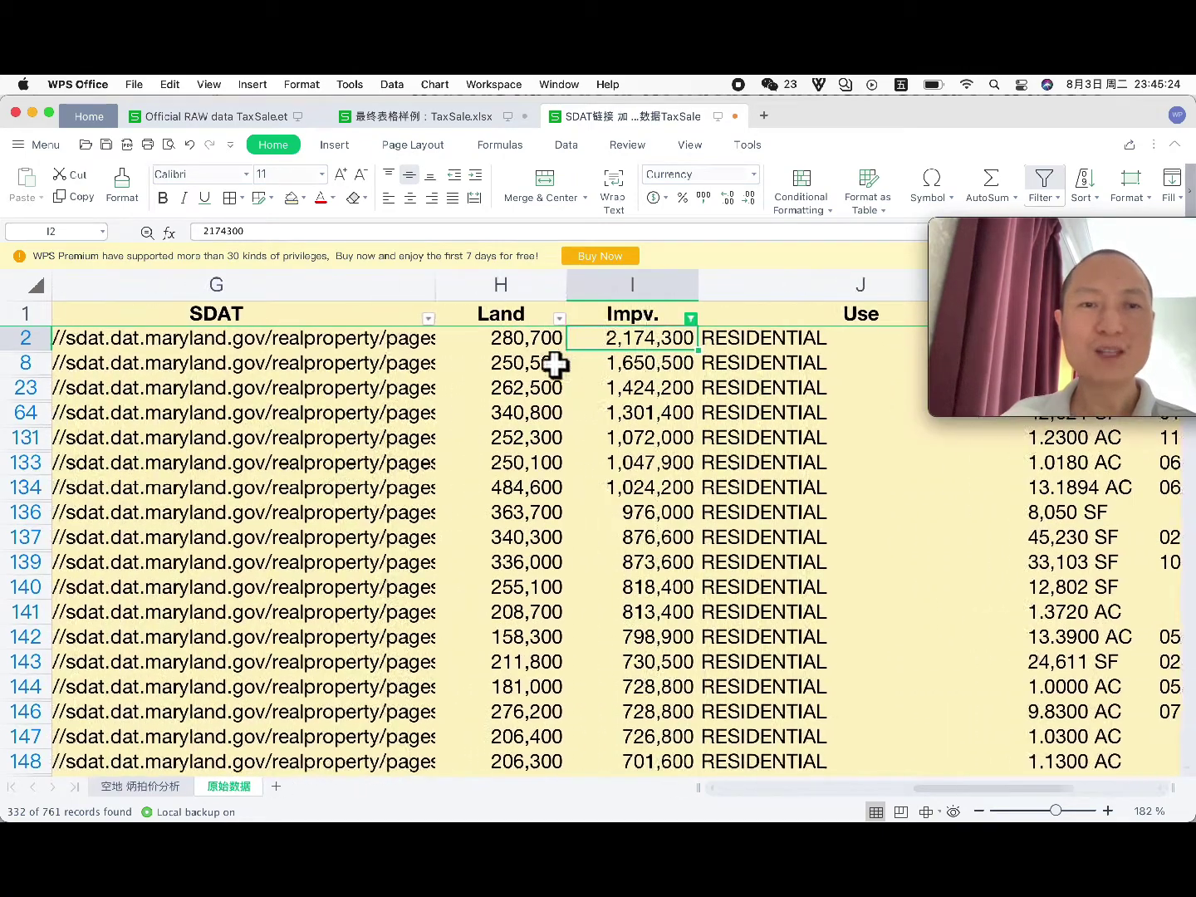
scroll(555, 364, right, 3)
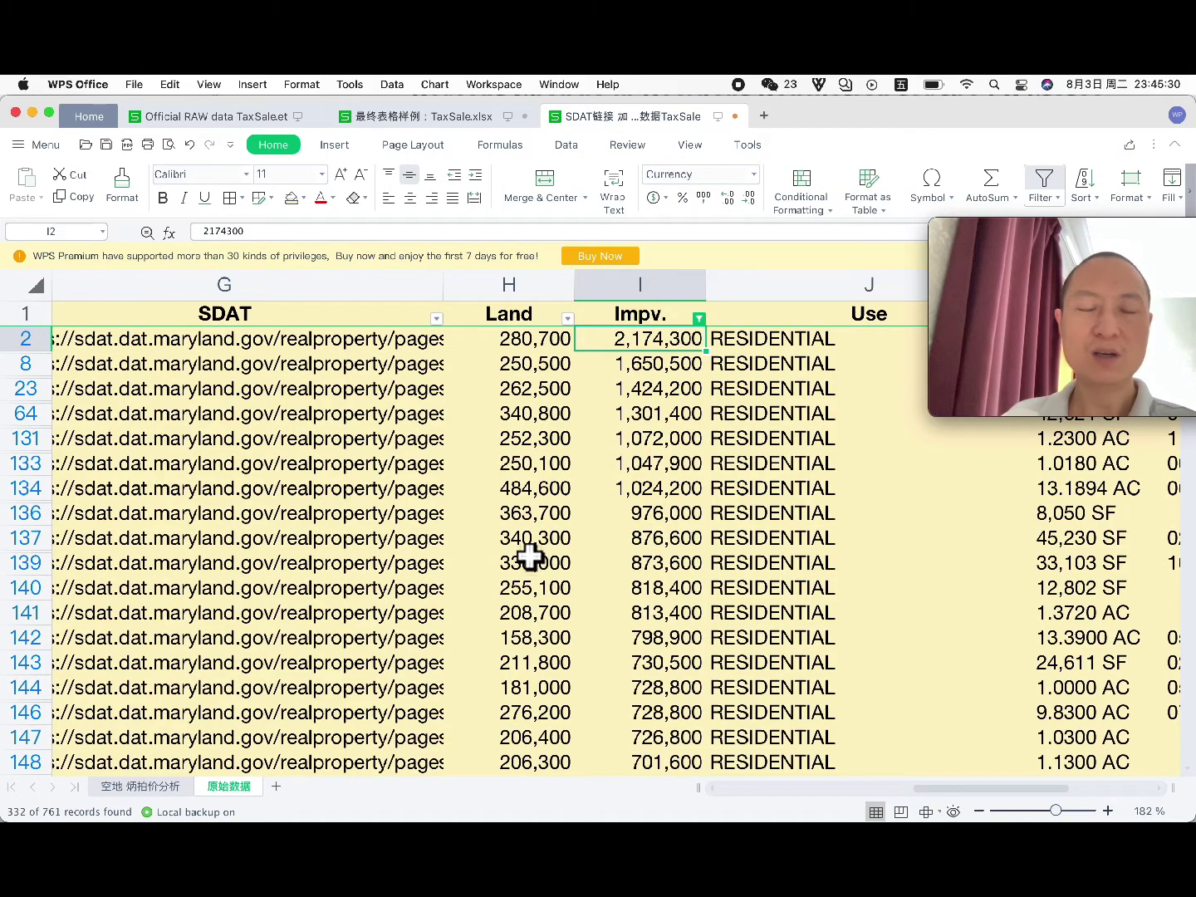
Step: Sort the filtered residential records by the Land column in ascending order, starting from H2
scroll(529, 557, left, 5)
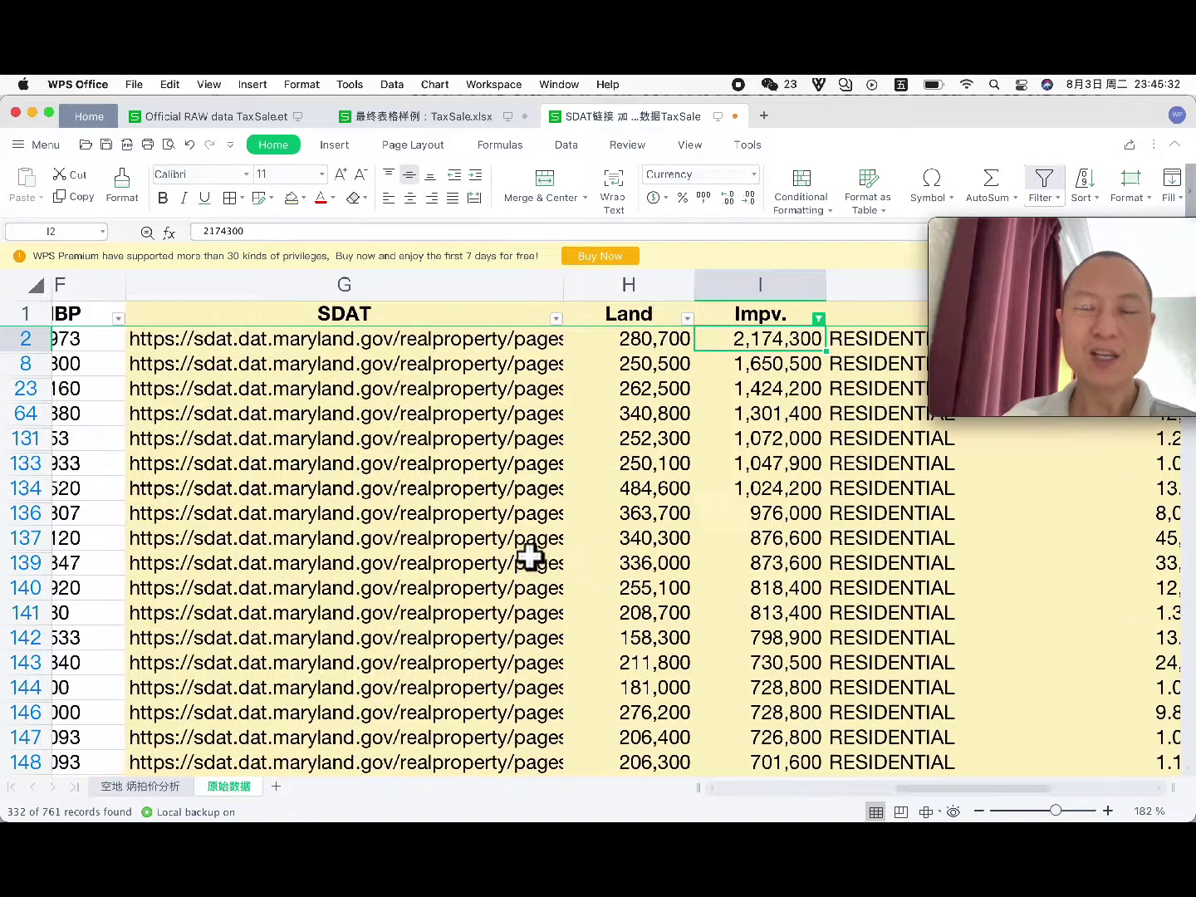
scroll(530, 557, left, 4)
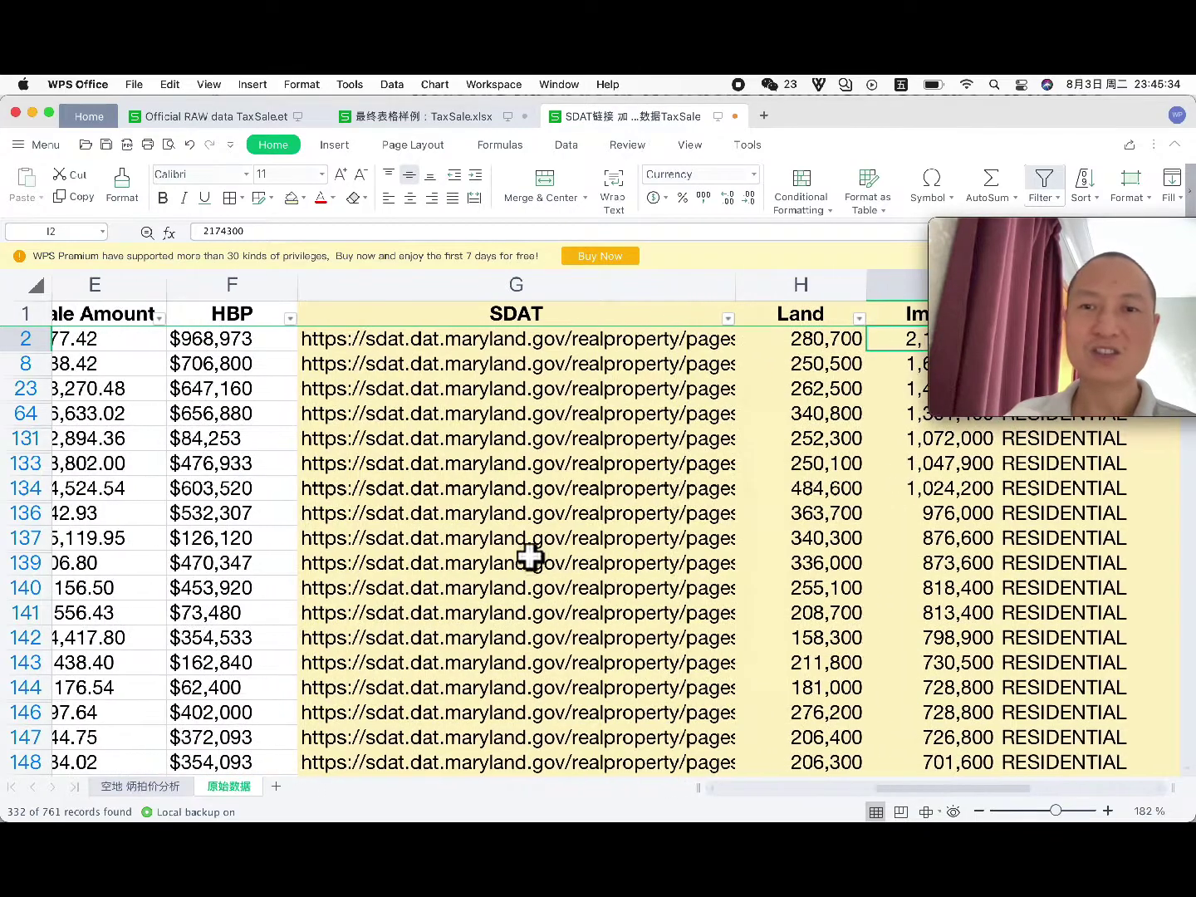
scroll(530, 558, right, 3)
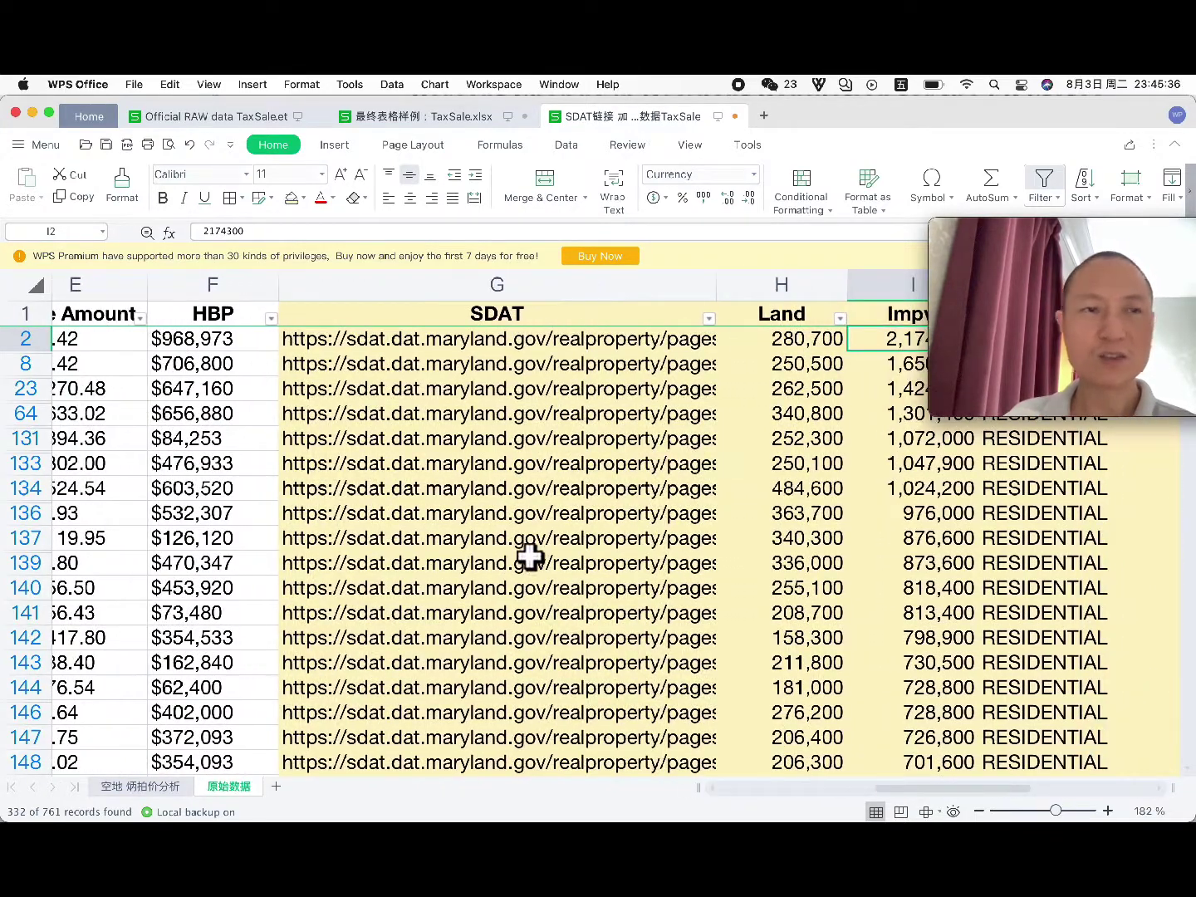
scroll(529, 557, right, 5)
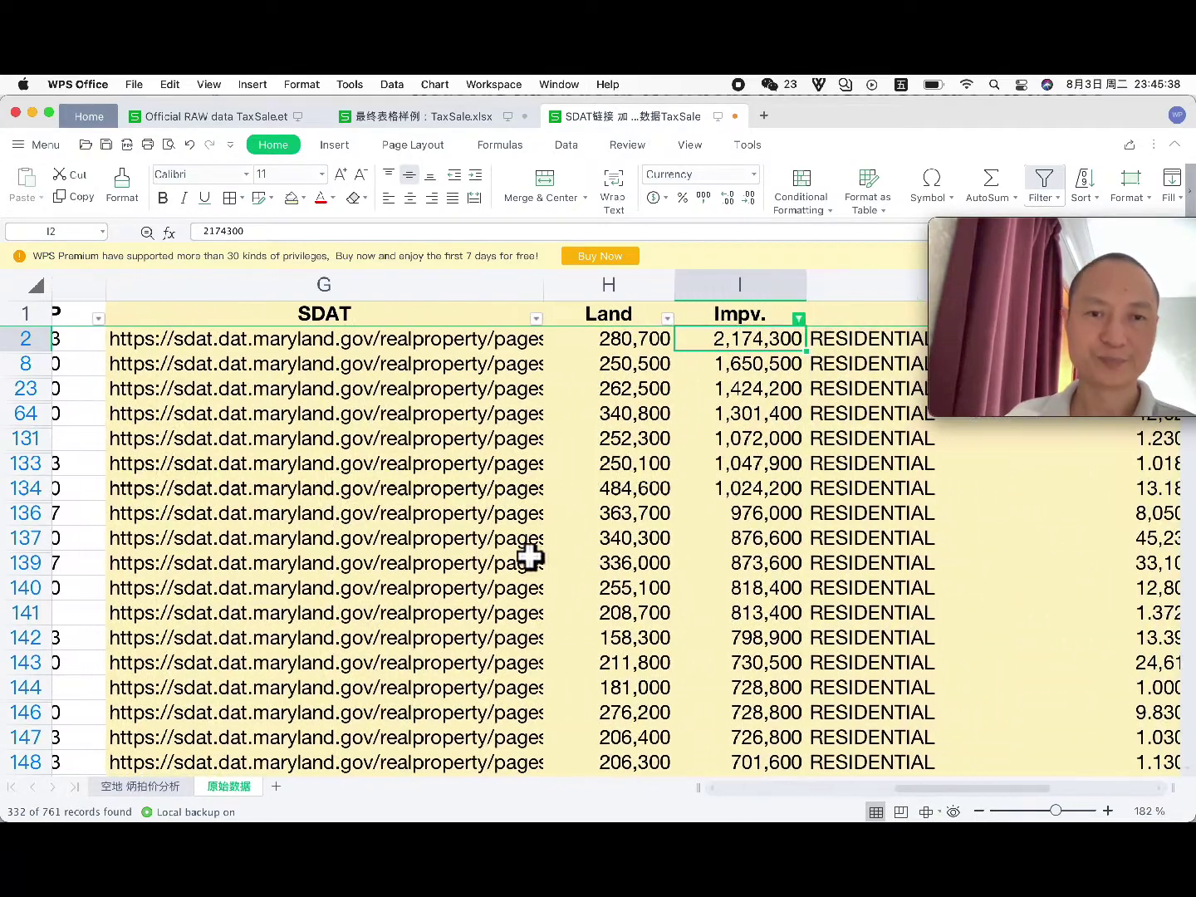
click(575, 362)
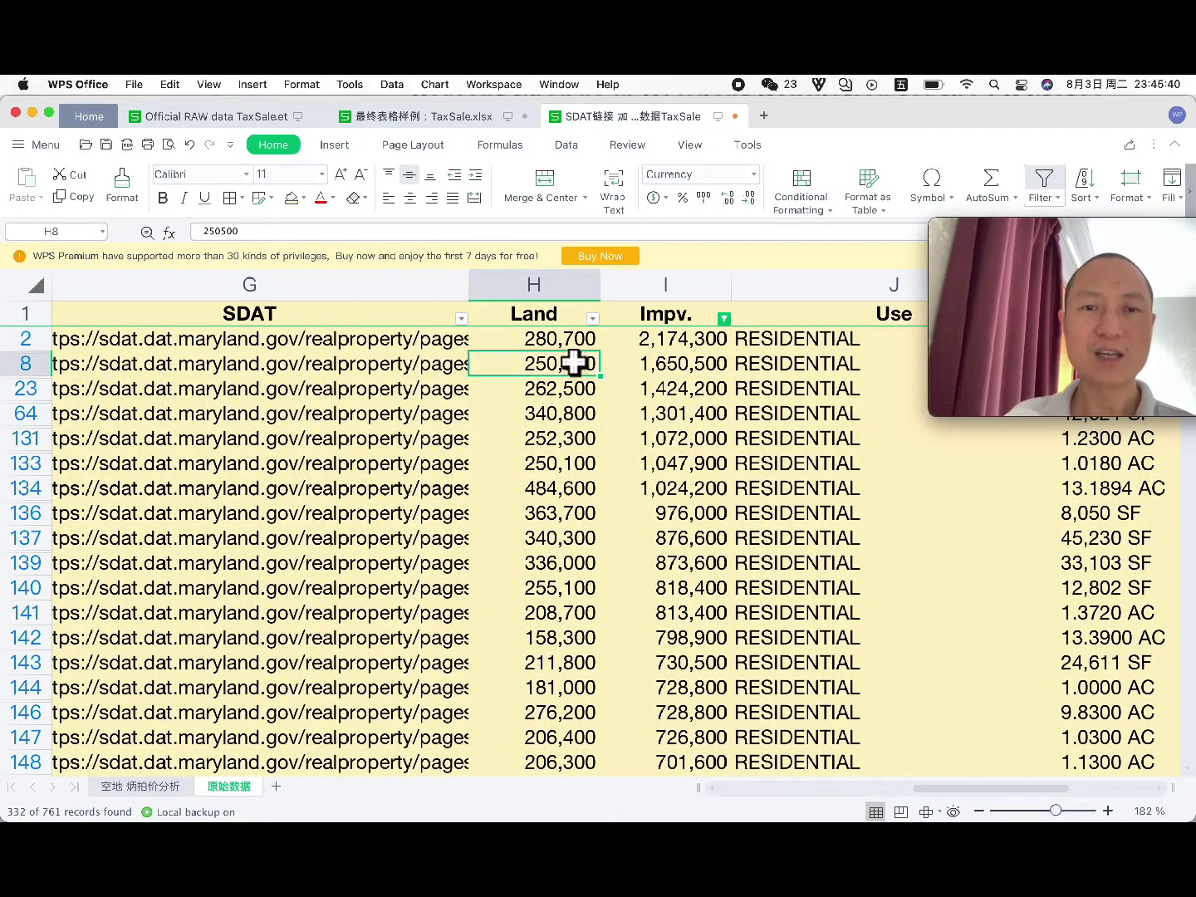
scroll(564, 596, down, 10)
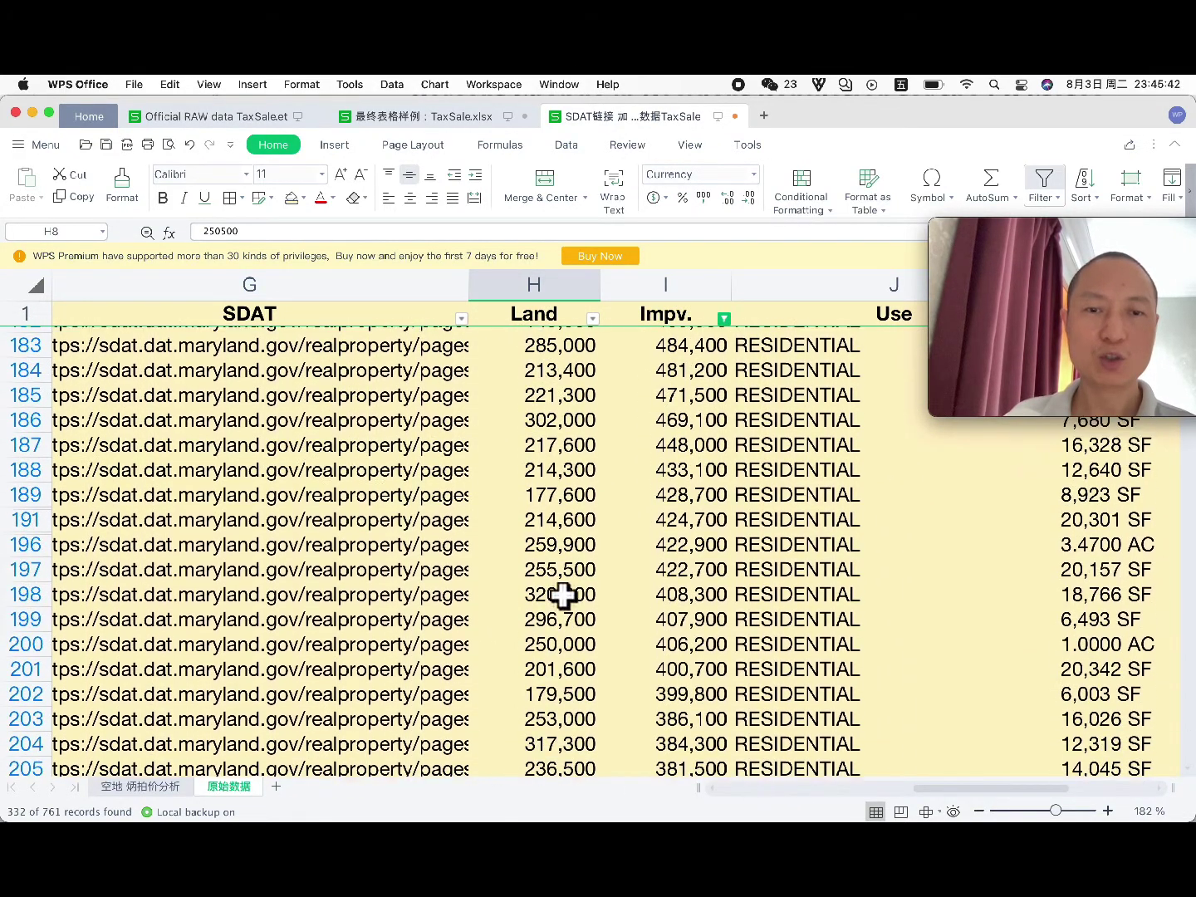
scroll(564, 595, up, 10)
click(569, 338)
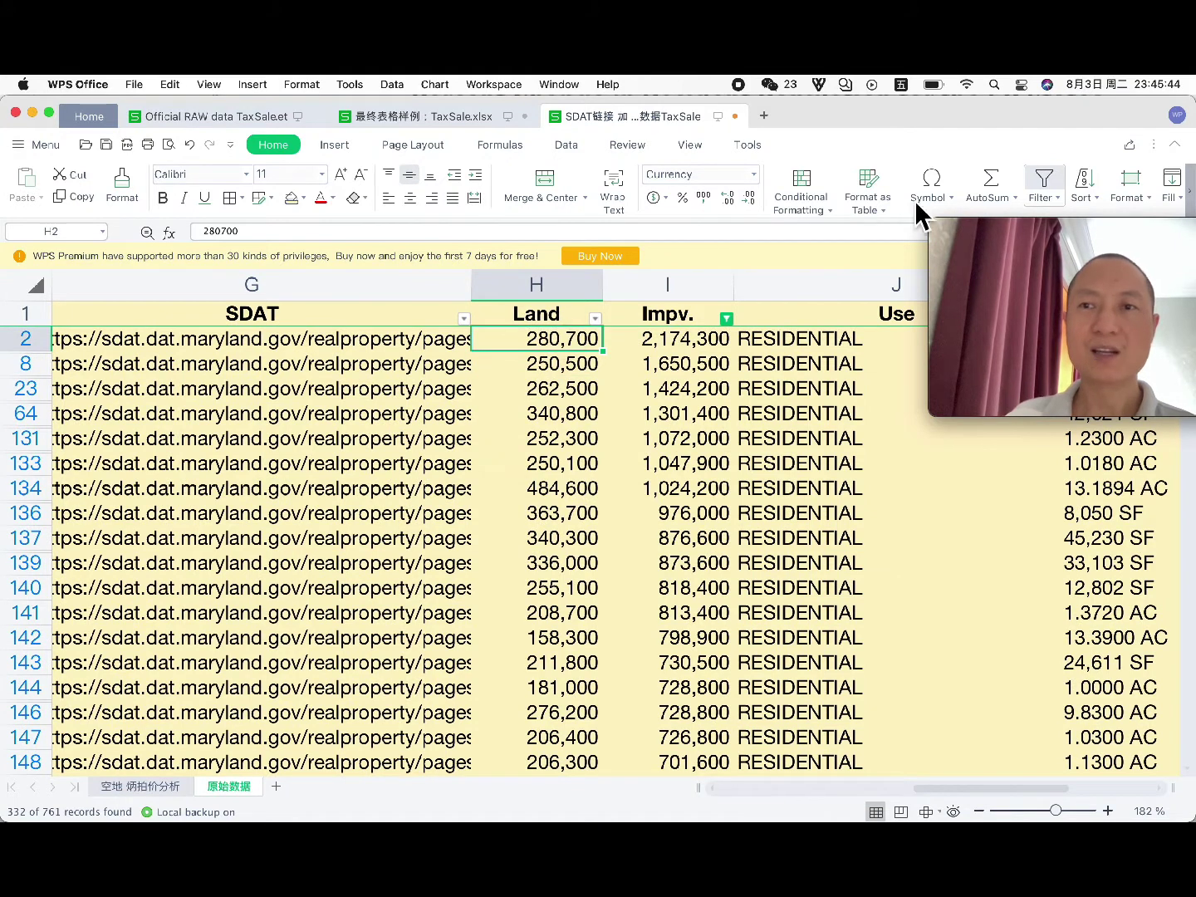
click(1089, 175)
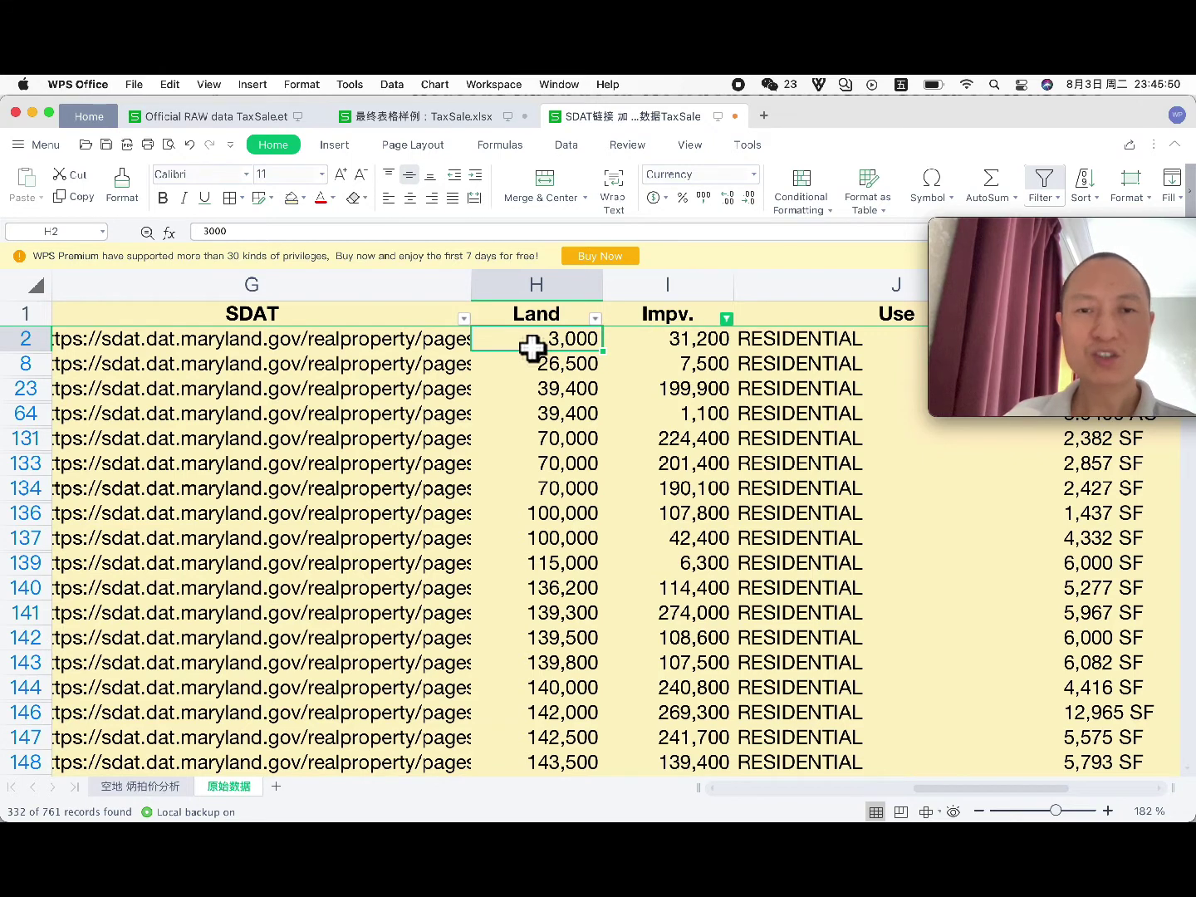
Step: Remove the greater-than-0 filter from the Impv. column by including all of its values
click(728, 319)
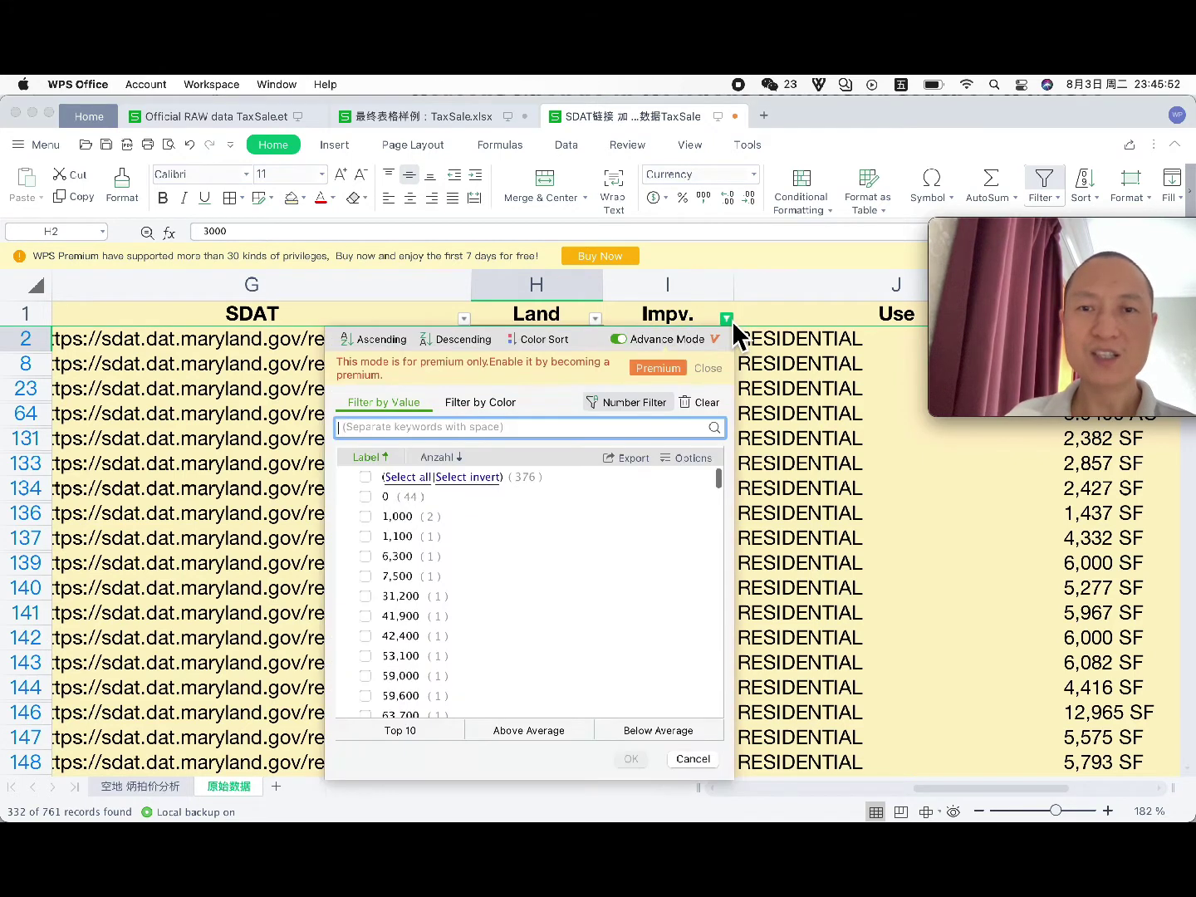
click(646, 402)
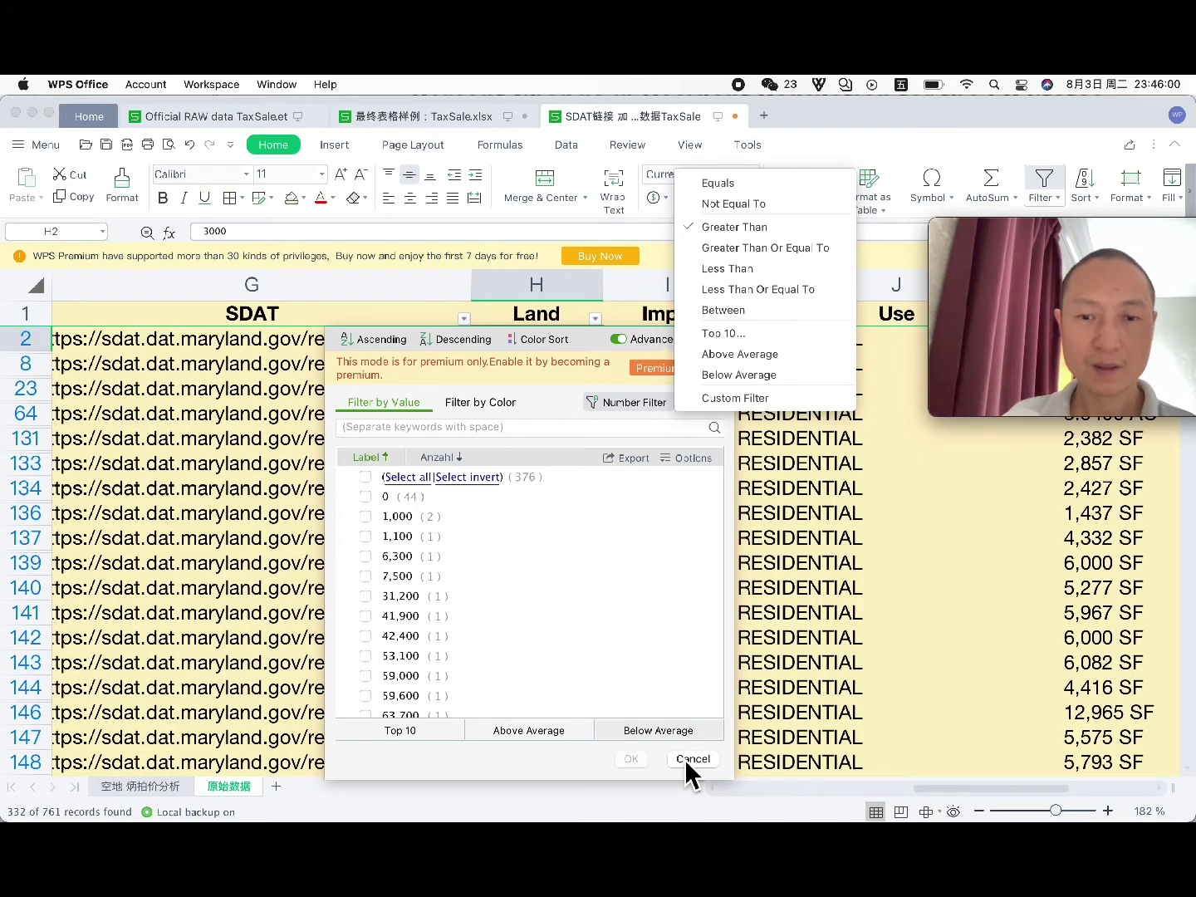
click(373, 479)
click(373, 479)
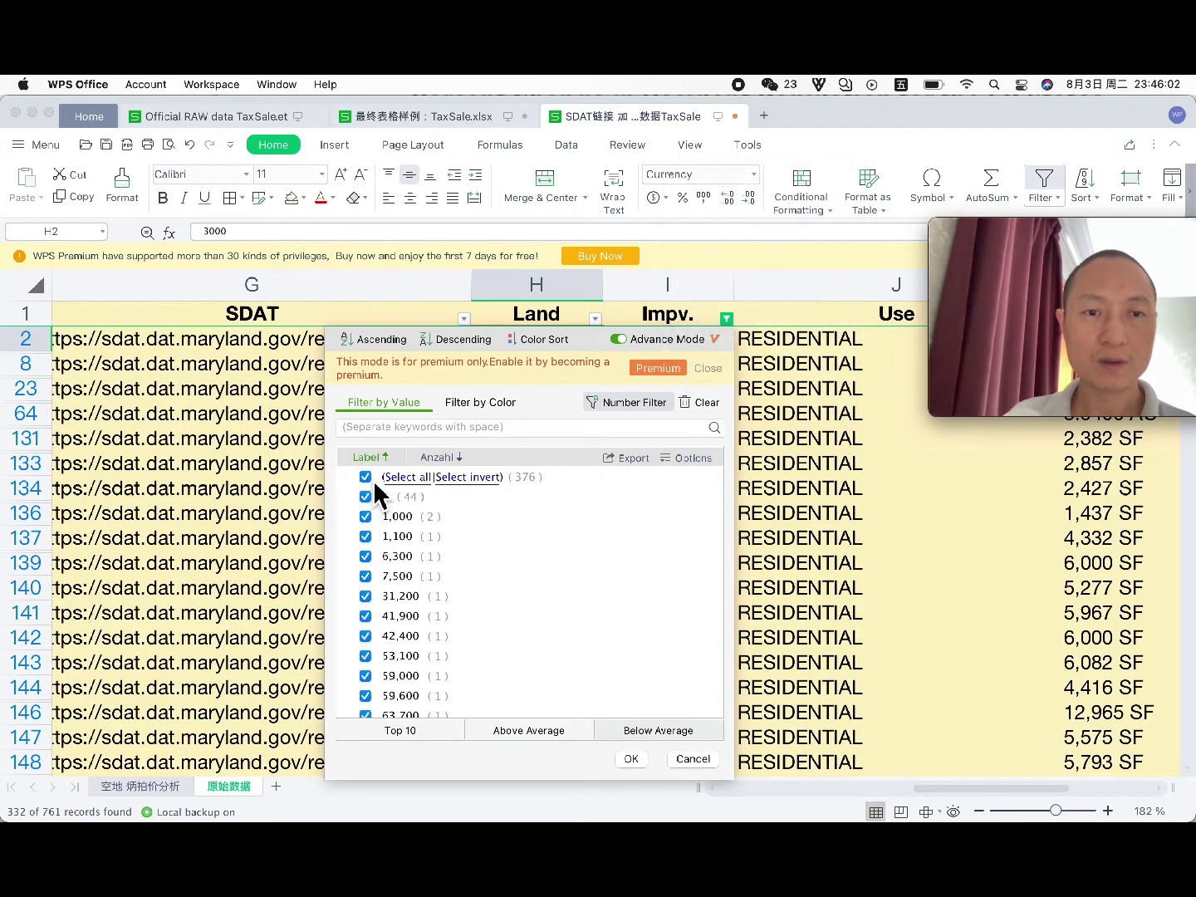
click(632, 759)
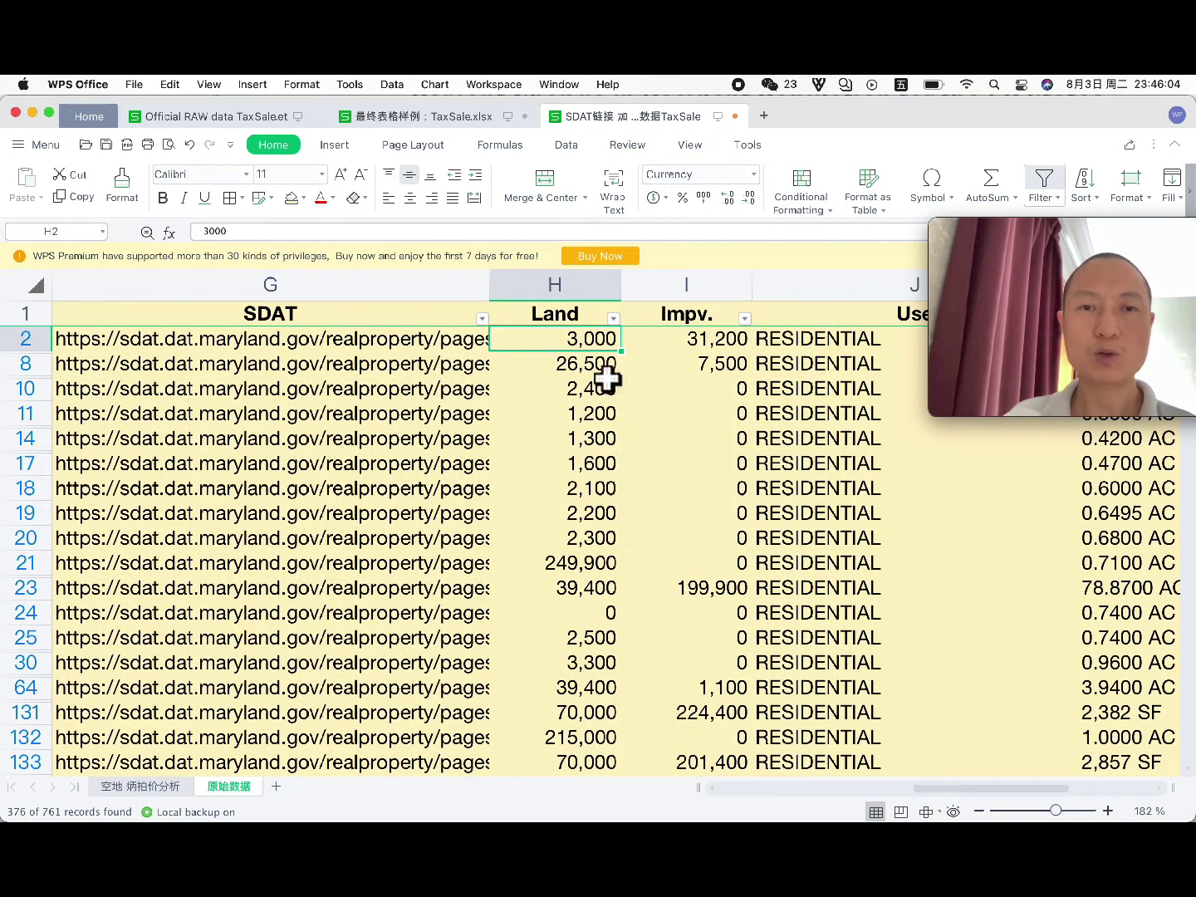
Step: Sort all residential records by the Land column in ascending order and check the lowest land values in H2 and H8
click(1080, 173)
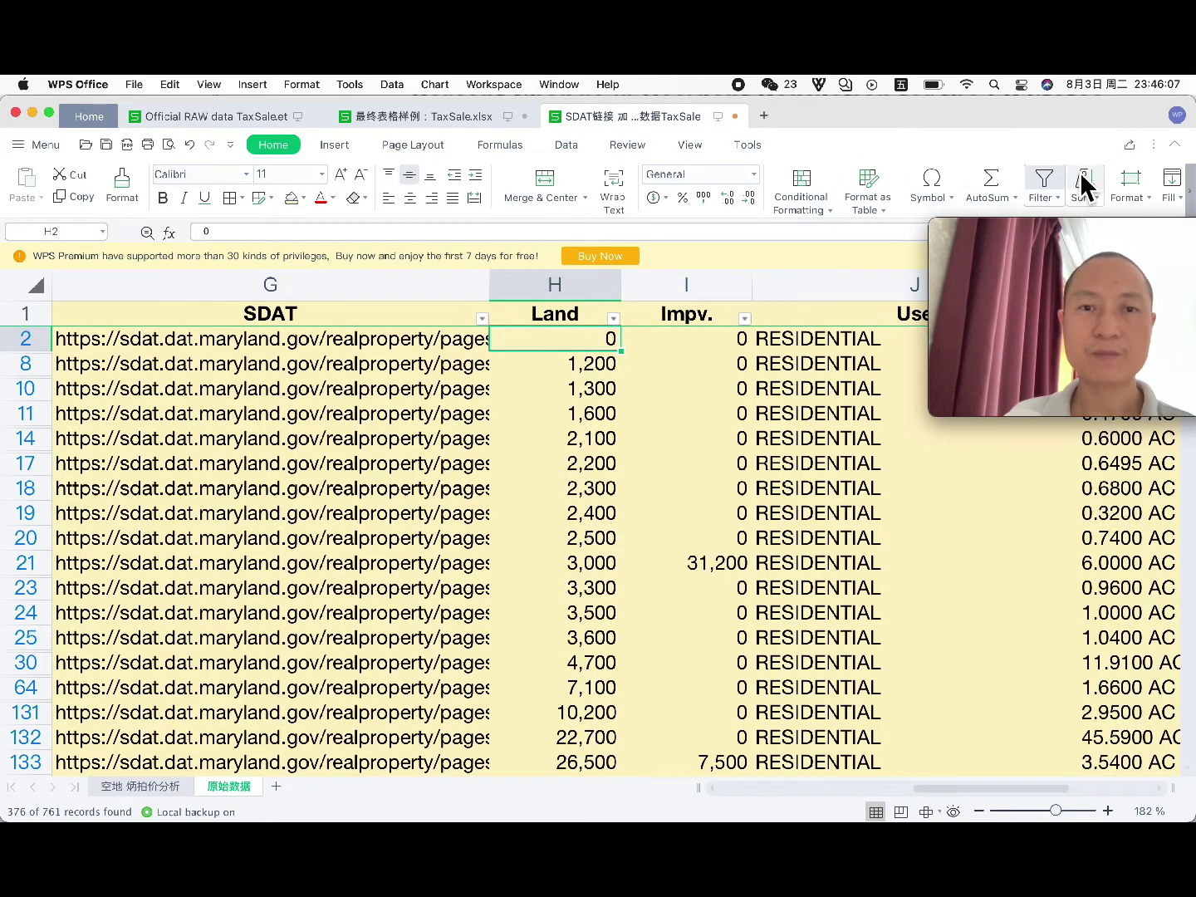
click(579, 382)
scroll(578, 362, right, 1)
click(539, 367)
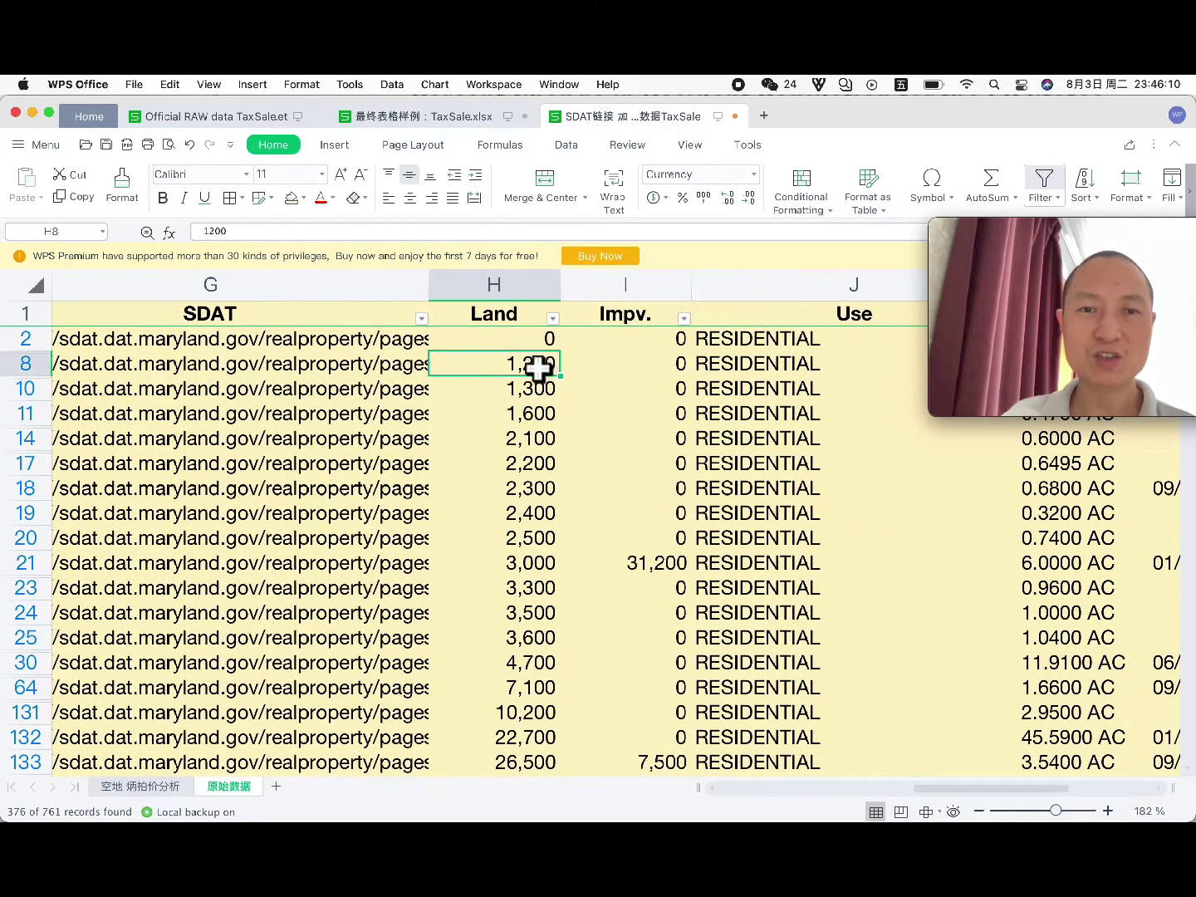
click(535, 339)
Step: Select H8:I19 to compare the land and improvement values of the residential parcels with the lowest land values
drag(526, 363, 651, 487)
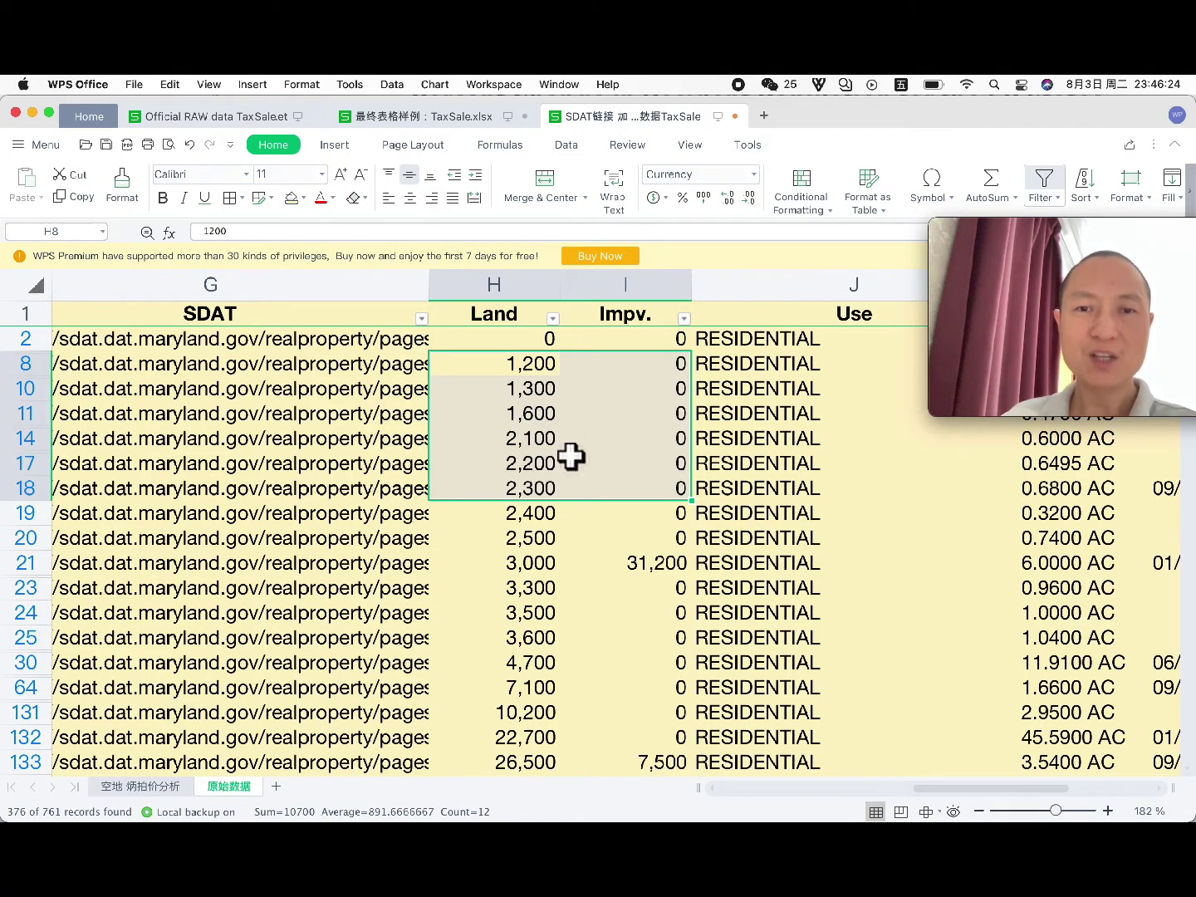
scroll(575, 454, right, 3)
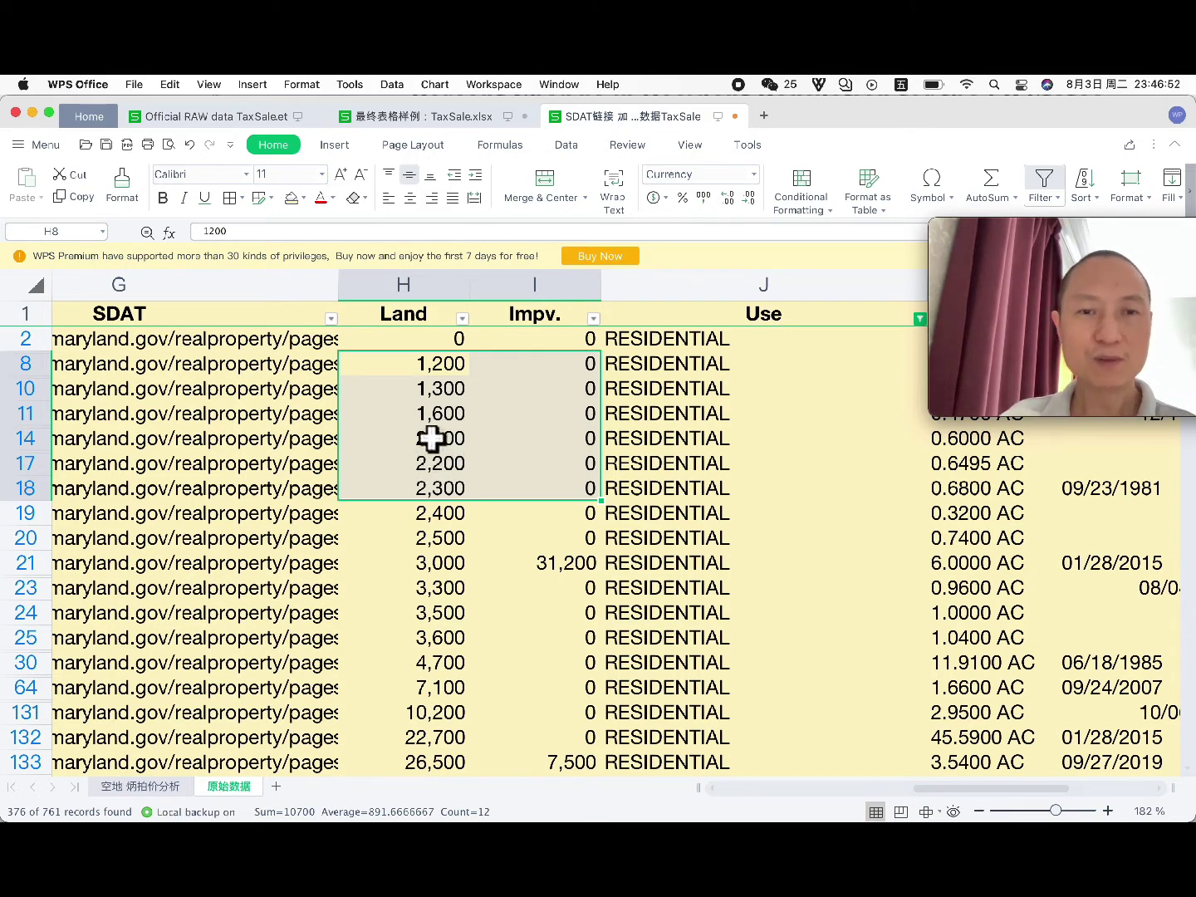
click(436, 387)
drag(435, 365, 505, 521)
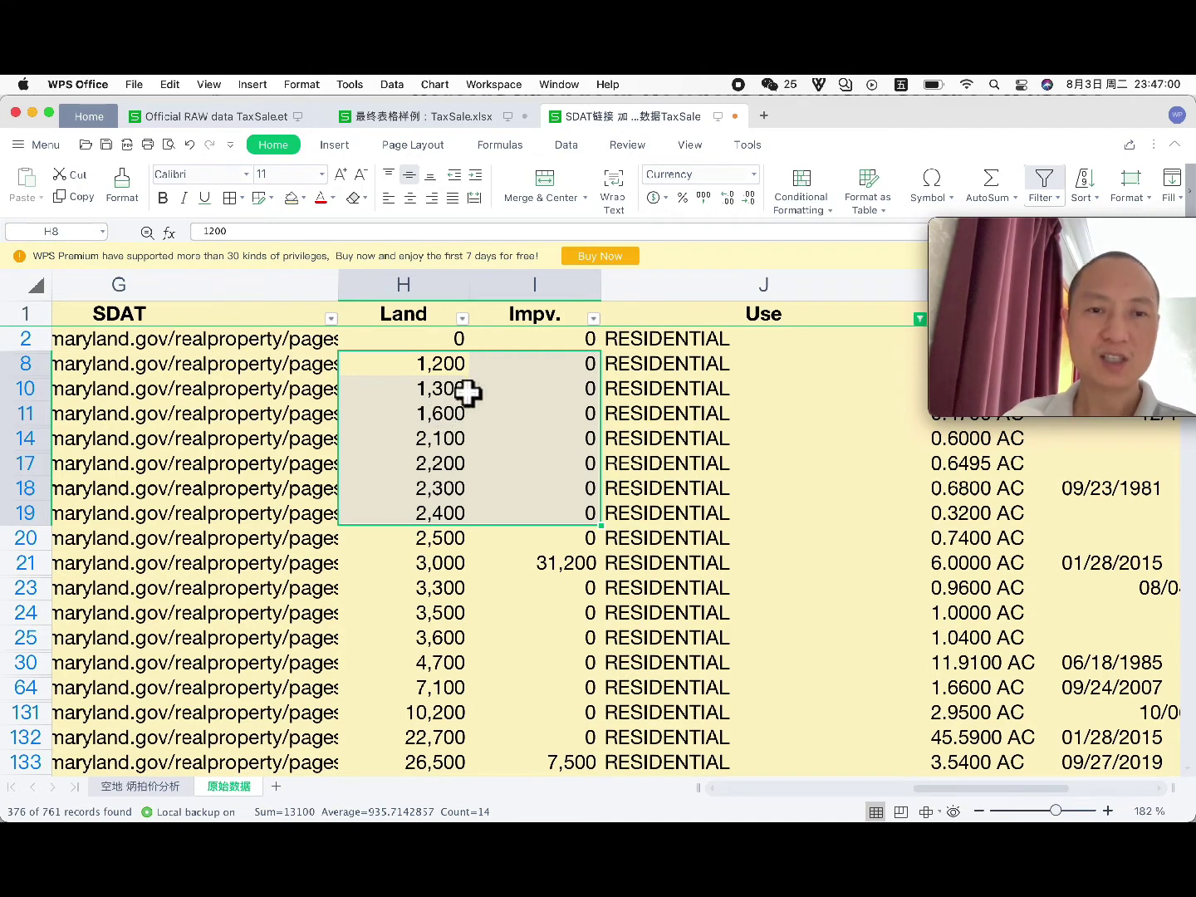
Step: Sort the residential records by the Land column in descending order, starting from H2
click(429, 341)
mouse_move(1001, 288)
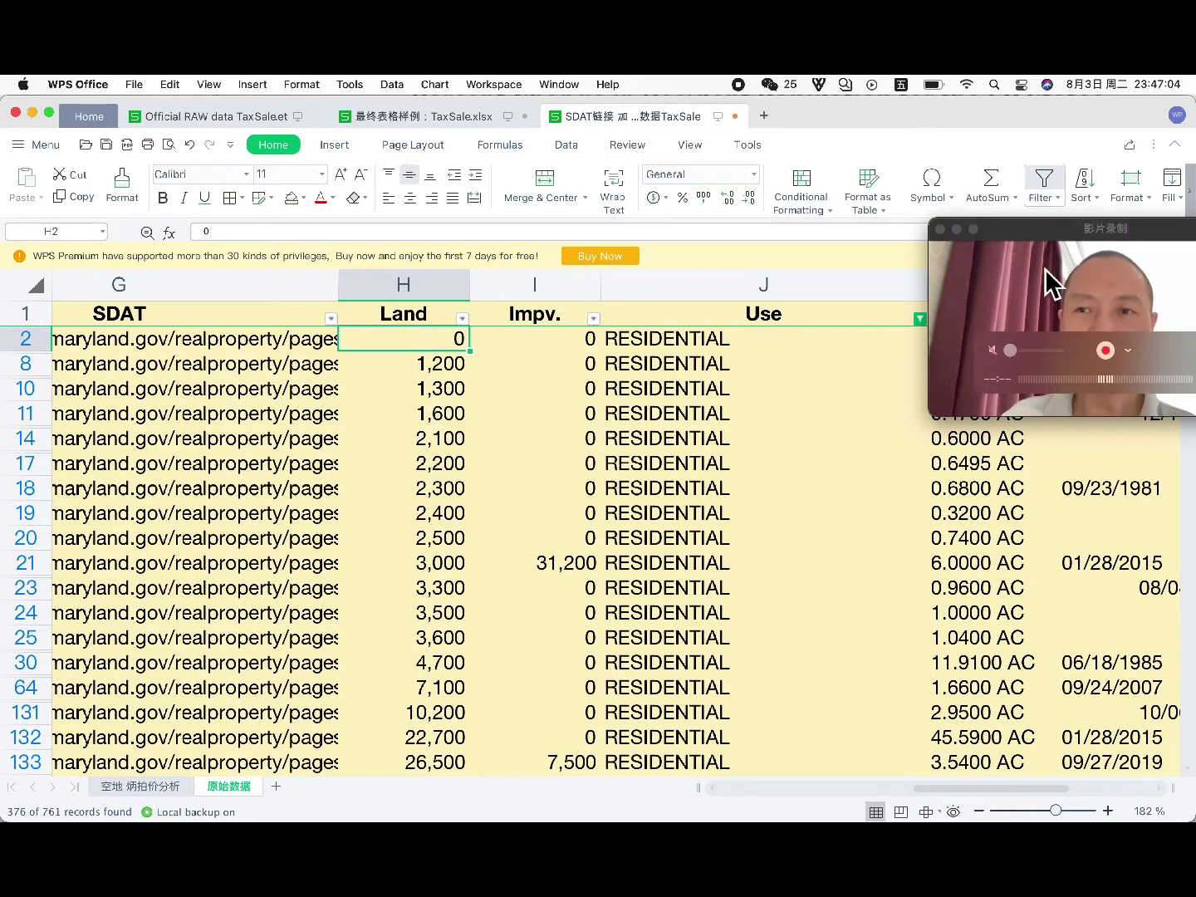
click(1090, 192)
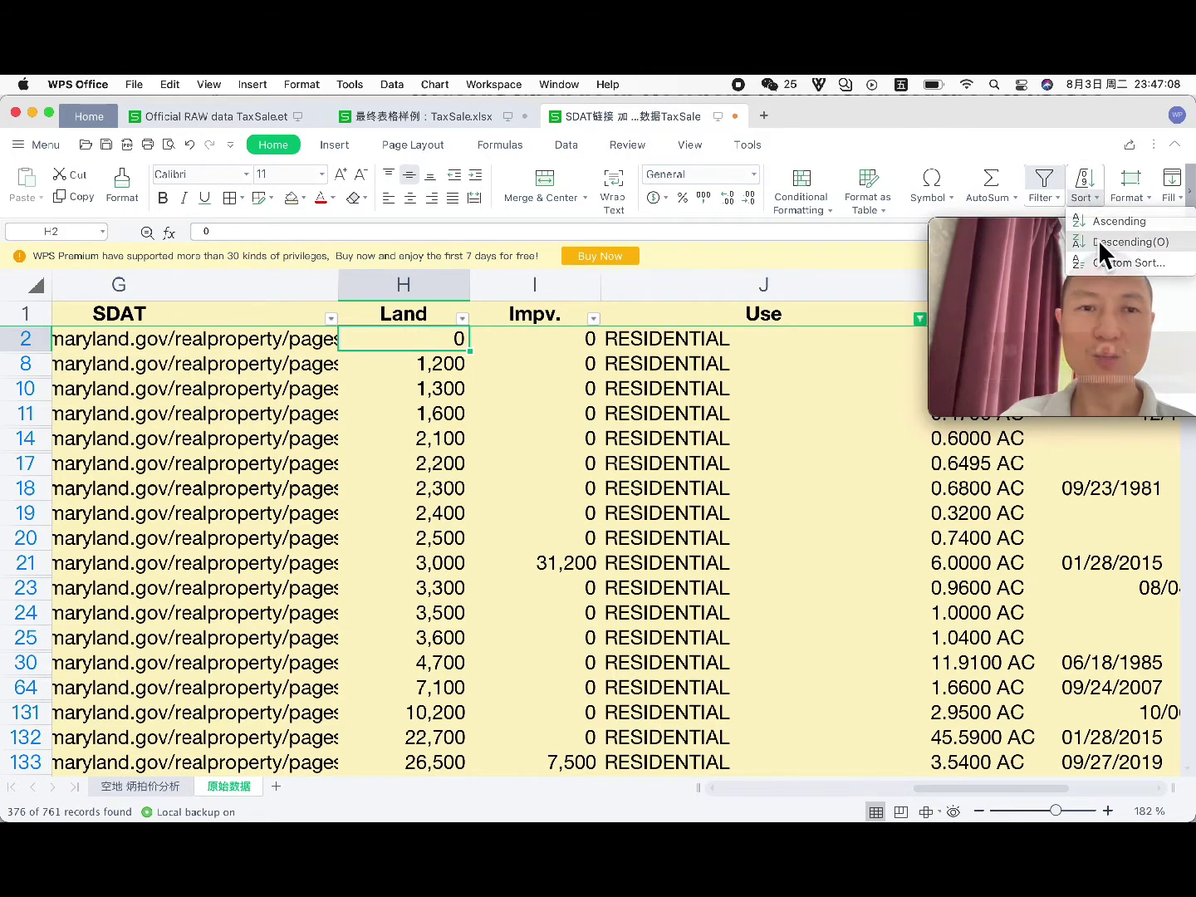
click(1098, 239)
Step: Examine the highest land values in H2:H20 and the land and improvement values in H21:I21
click(434, 387)
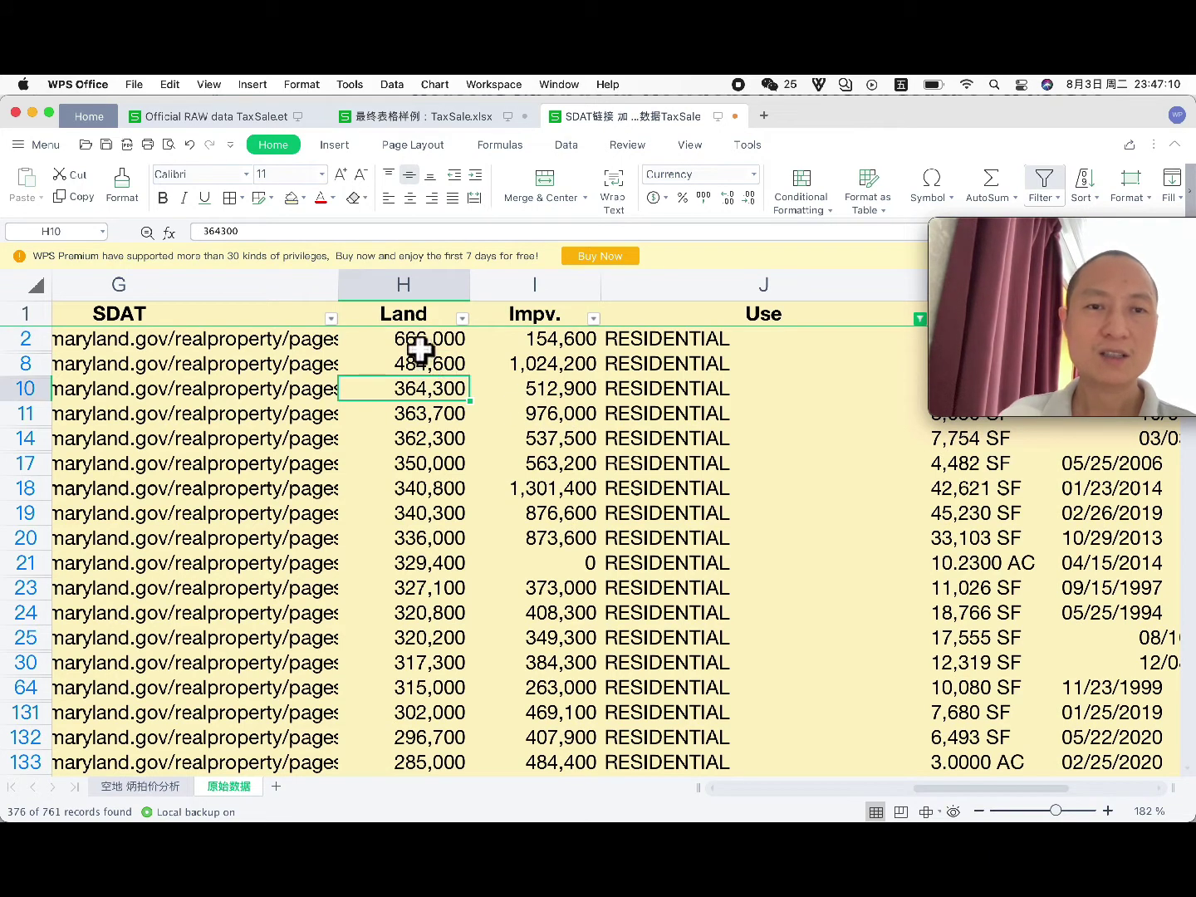
click(420, 349)
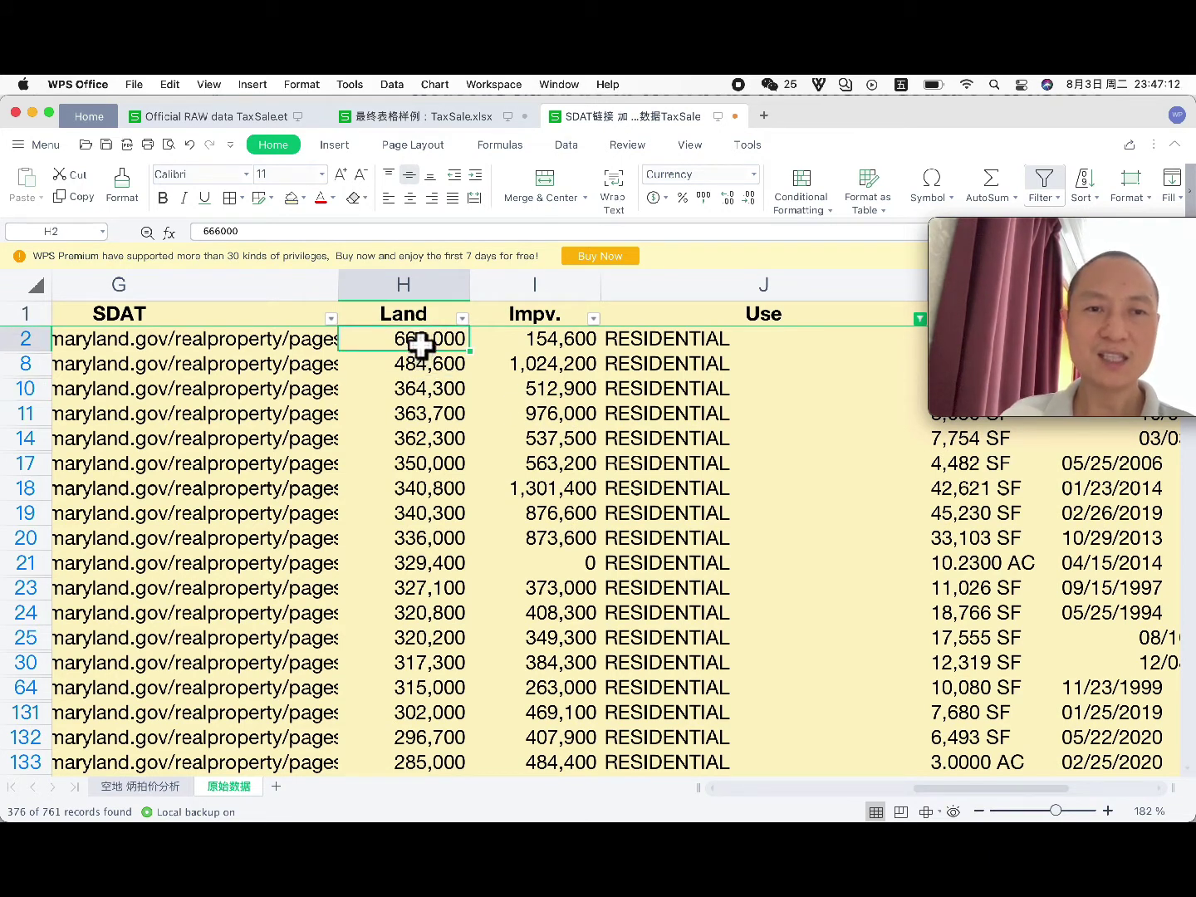
drag(420, 350, 429, 529)
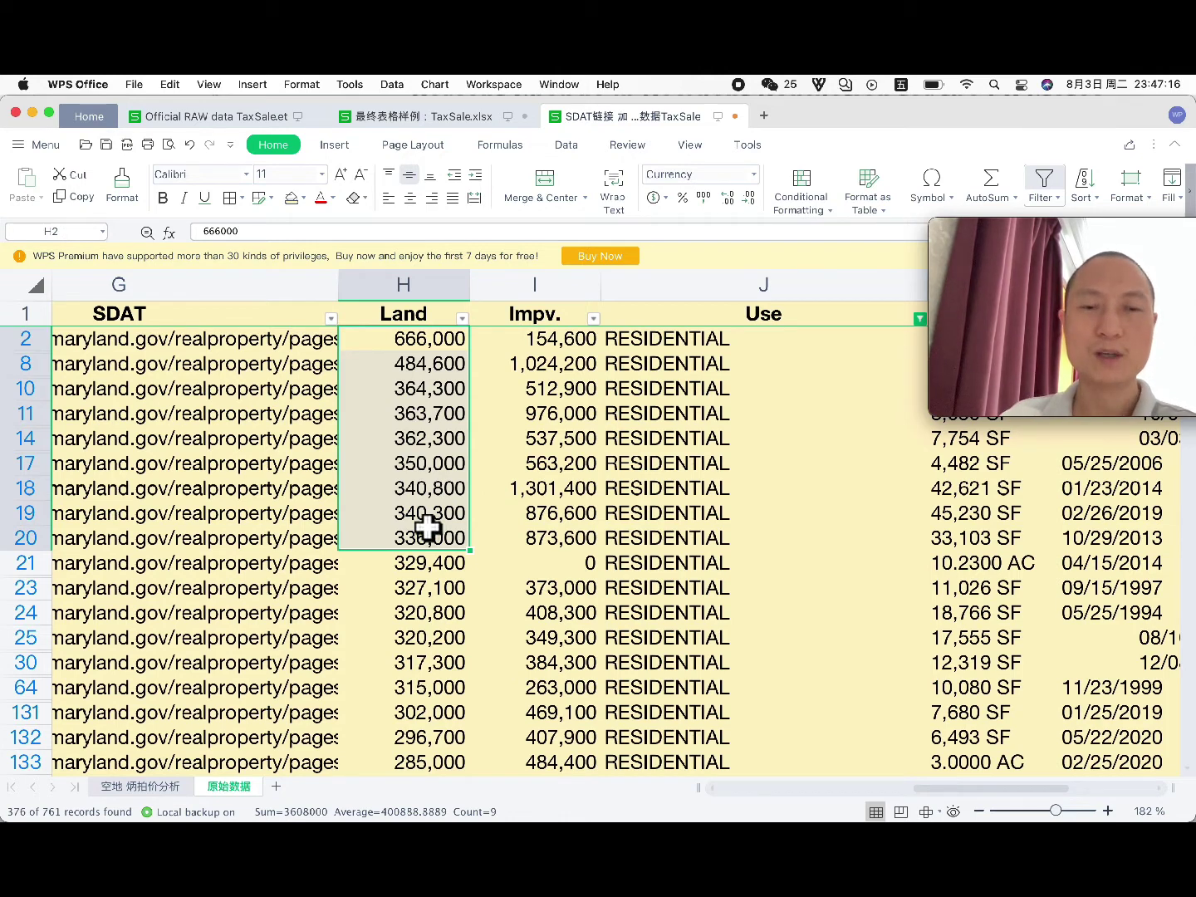
click(462, 572)
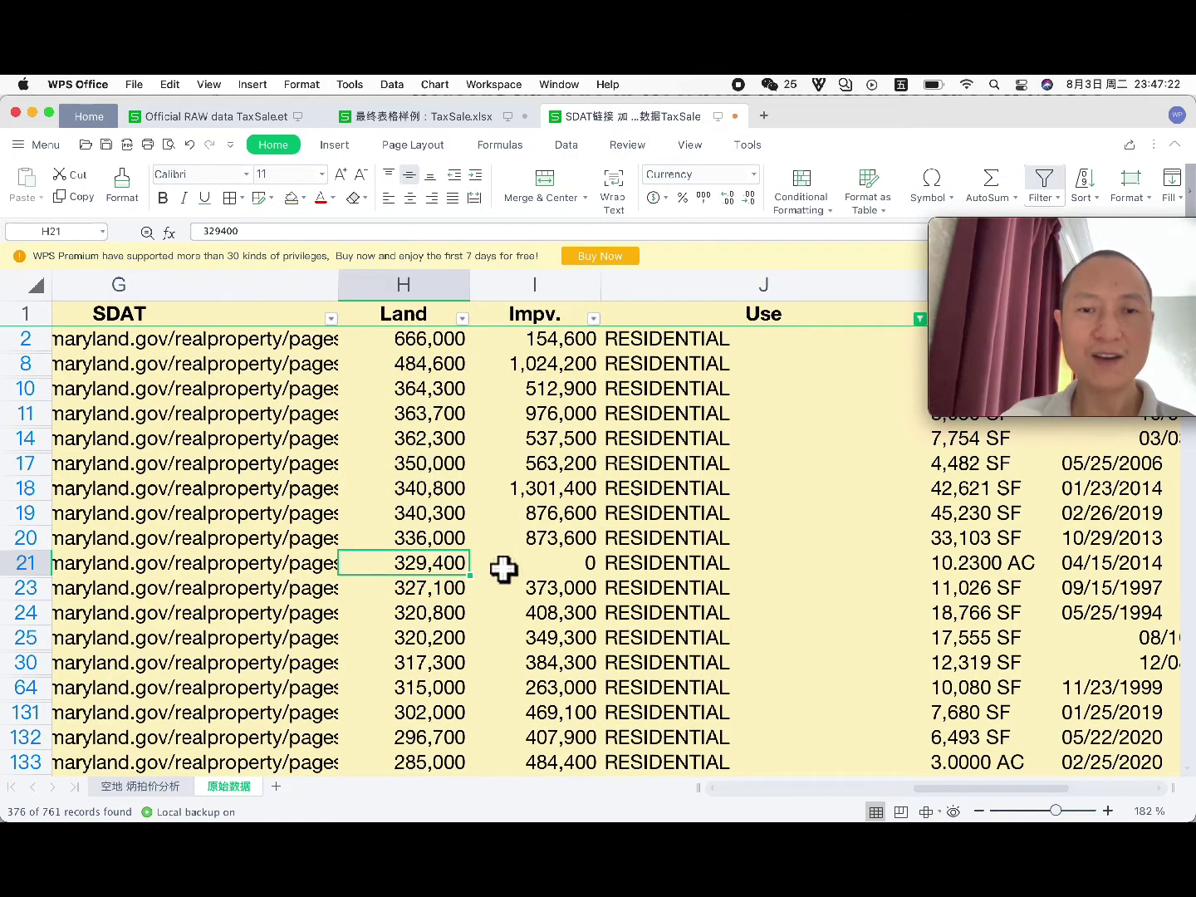
drag(532, 565, 445, 572)
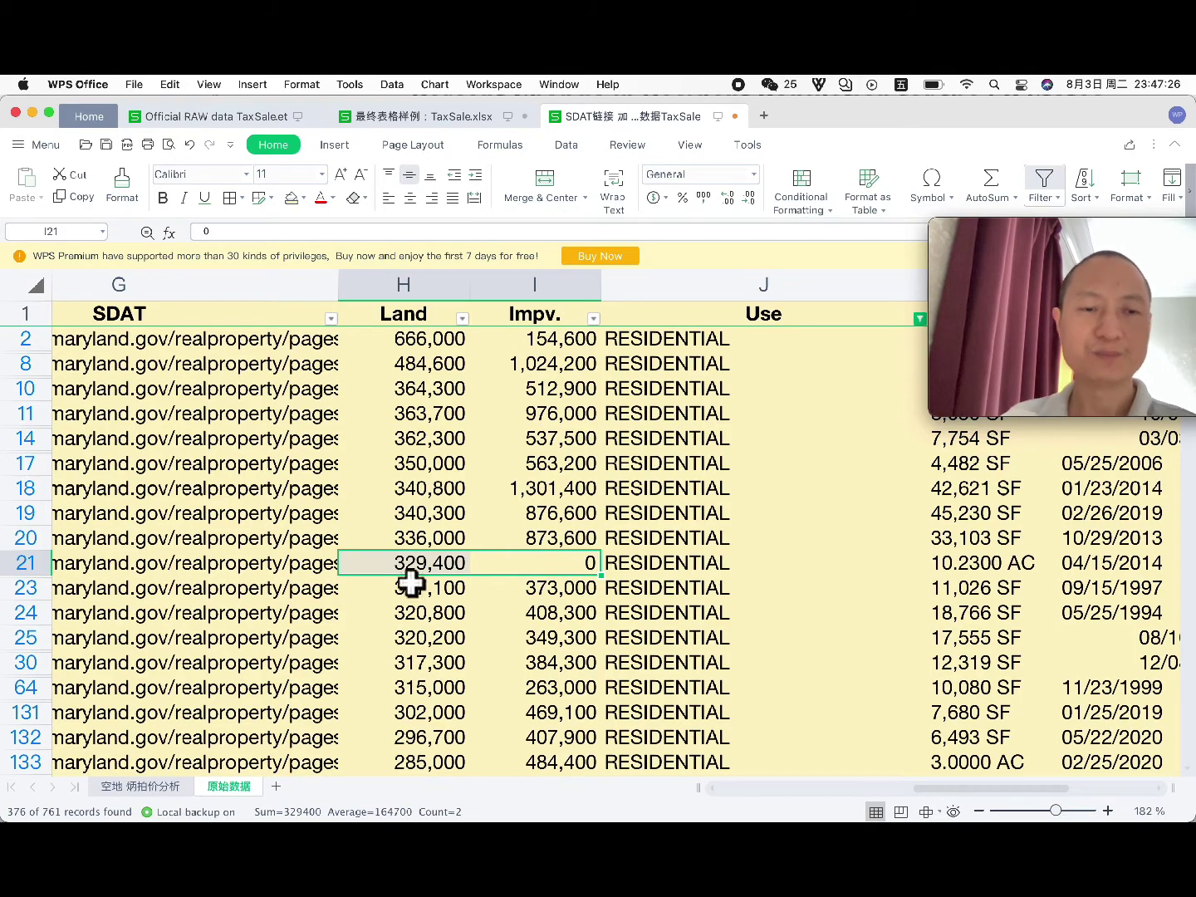
Step: Convert the SDAT address in G21 into a hyperlink and open that property's page in the browser
scroll(411, 584, left, 5)
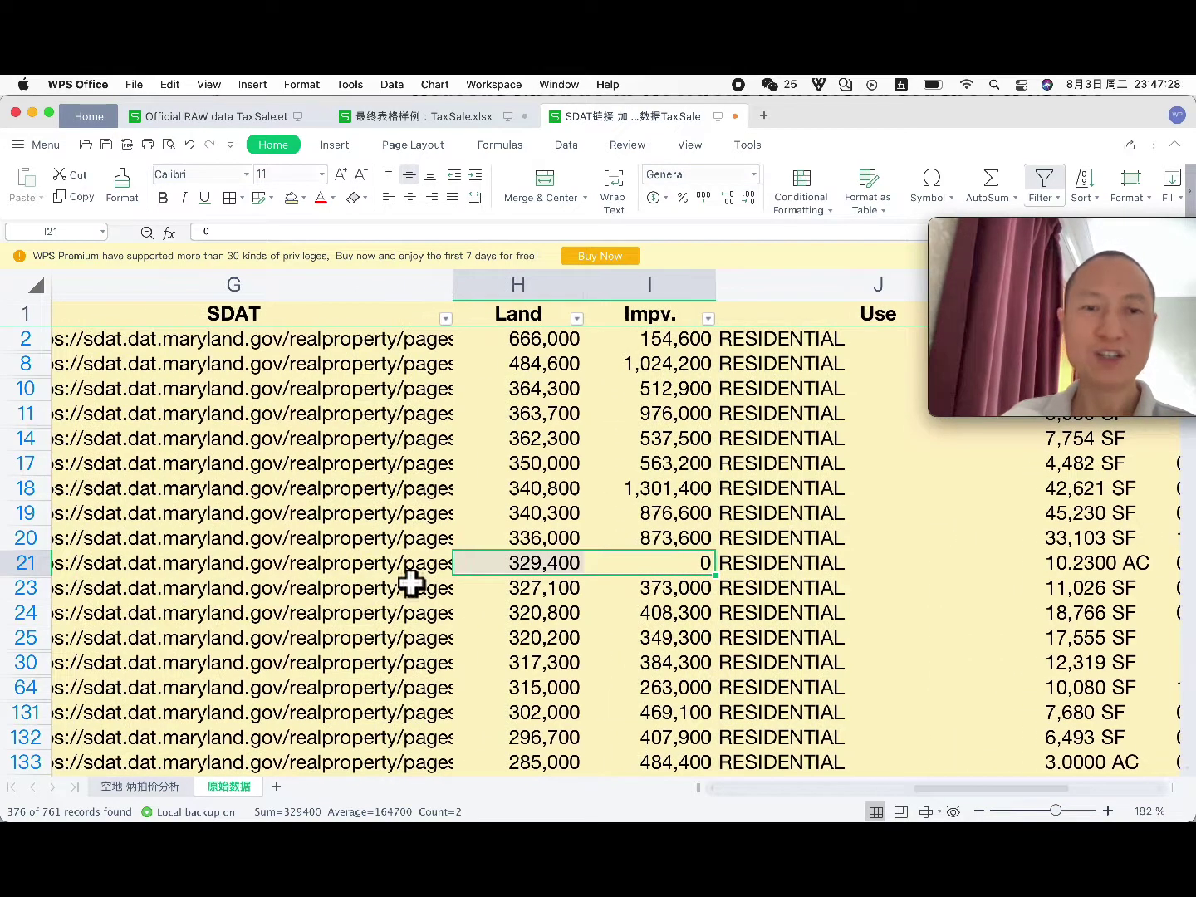
scroll(410, 584, left, 1)
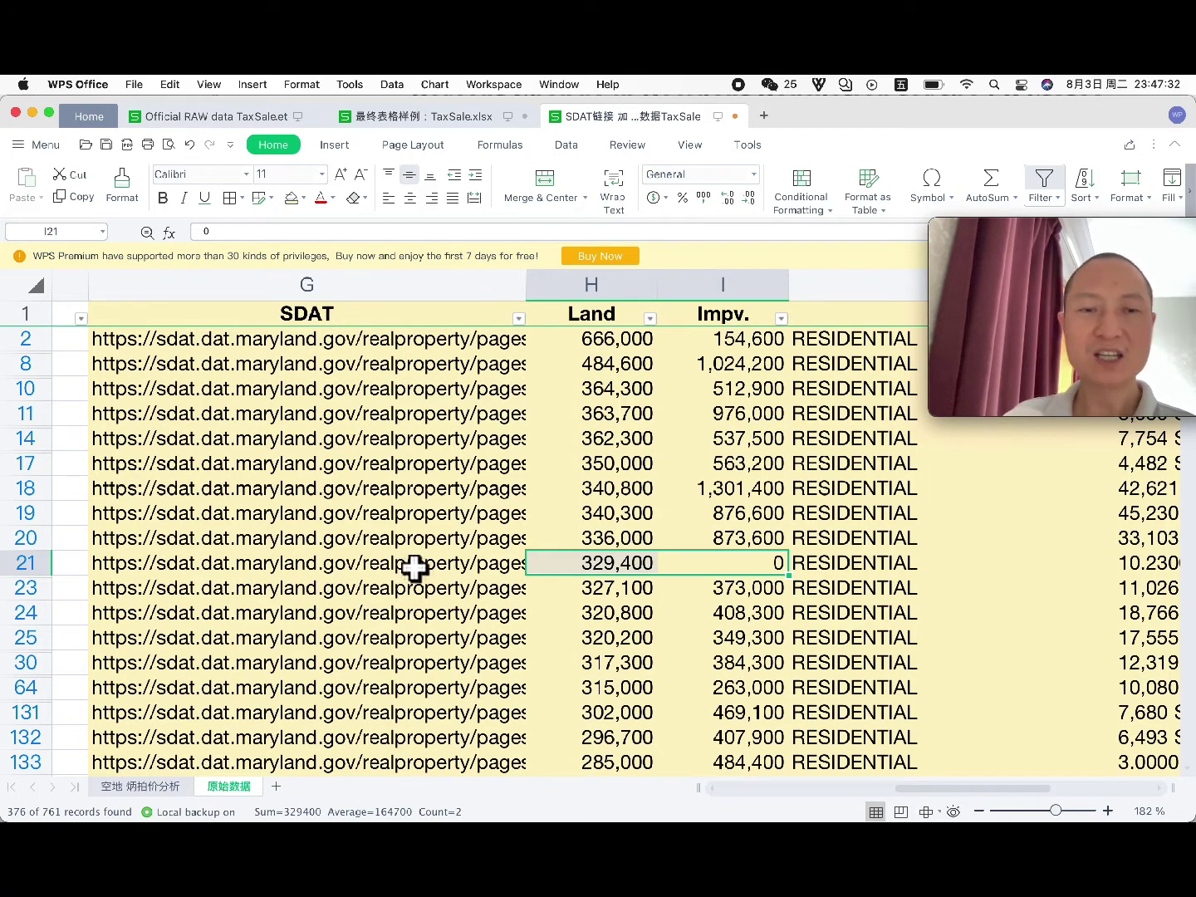
scroll(414, 568, left, 2)
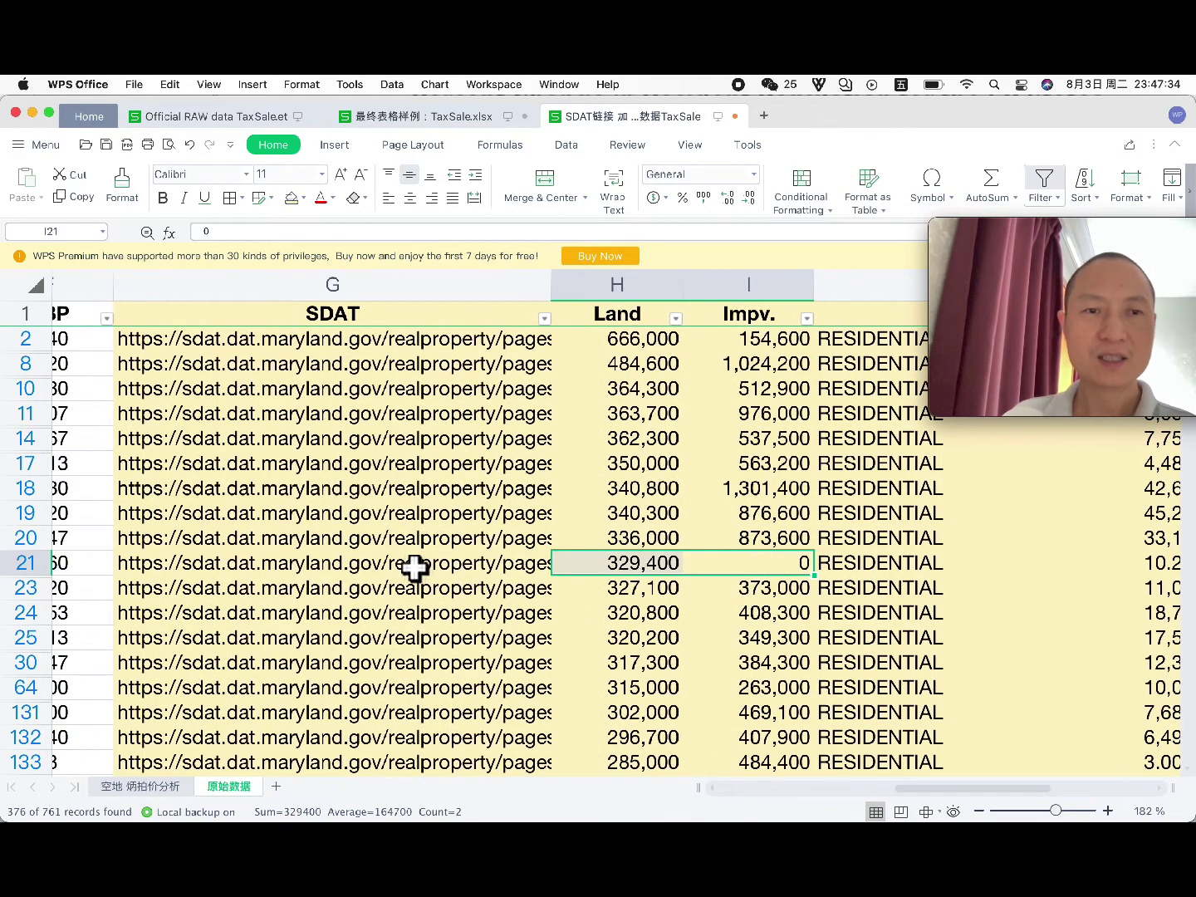
click(414, 569)
double_click(415, 568)
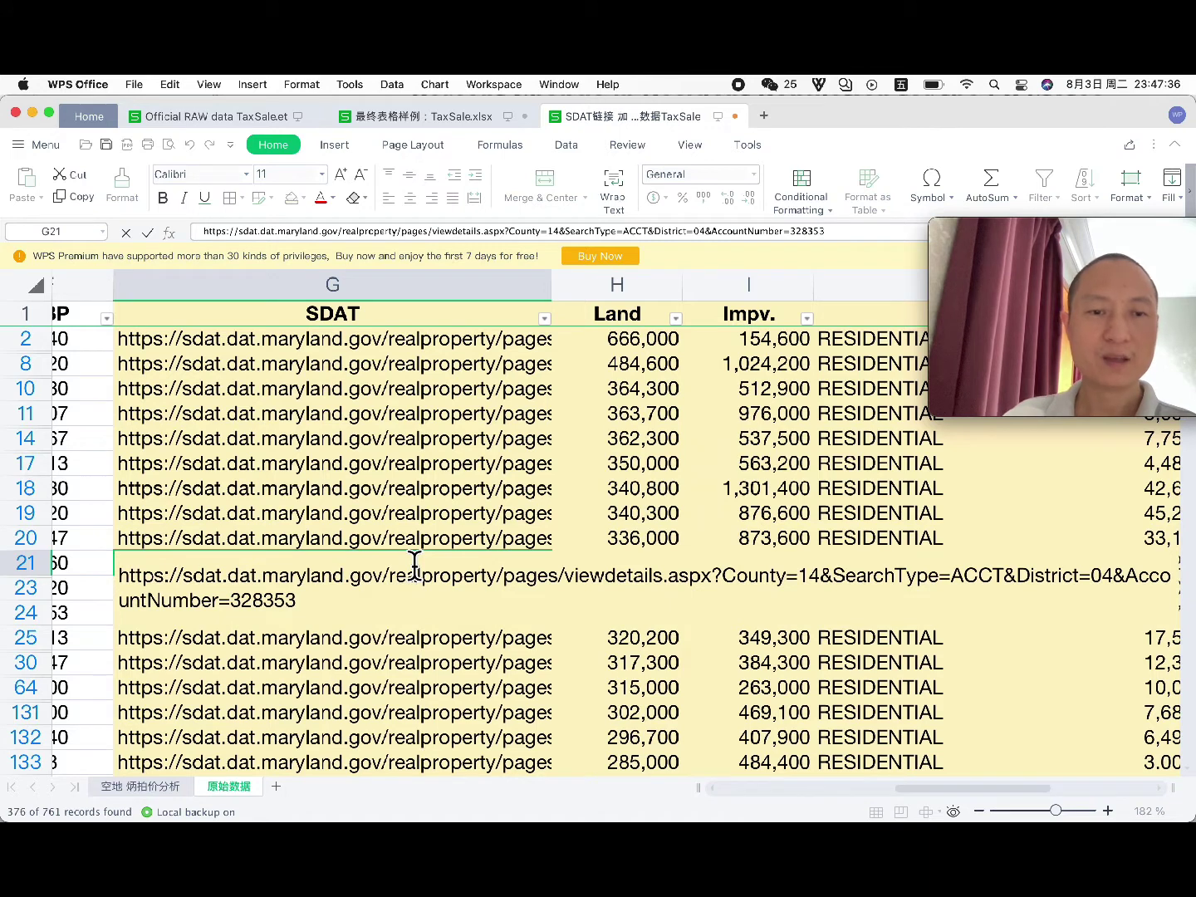
key(Return)
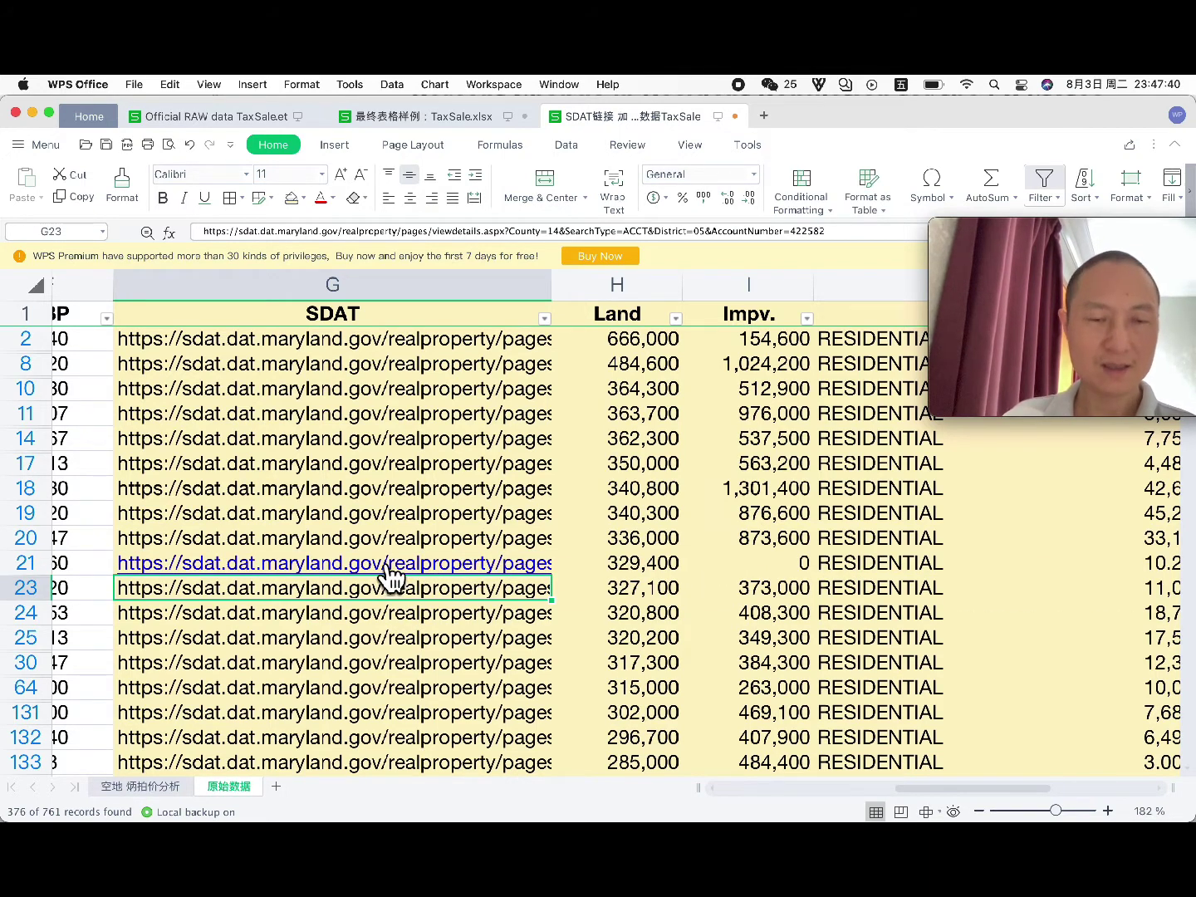
click(390, 565)
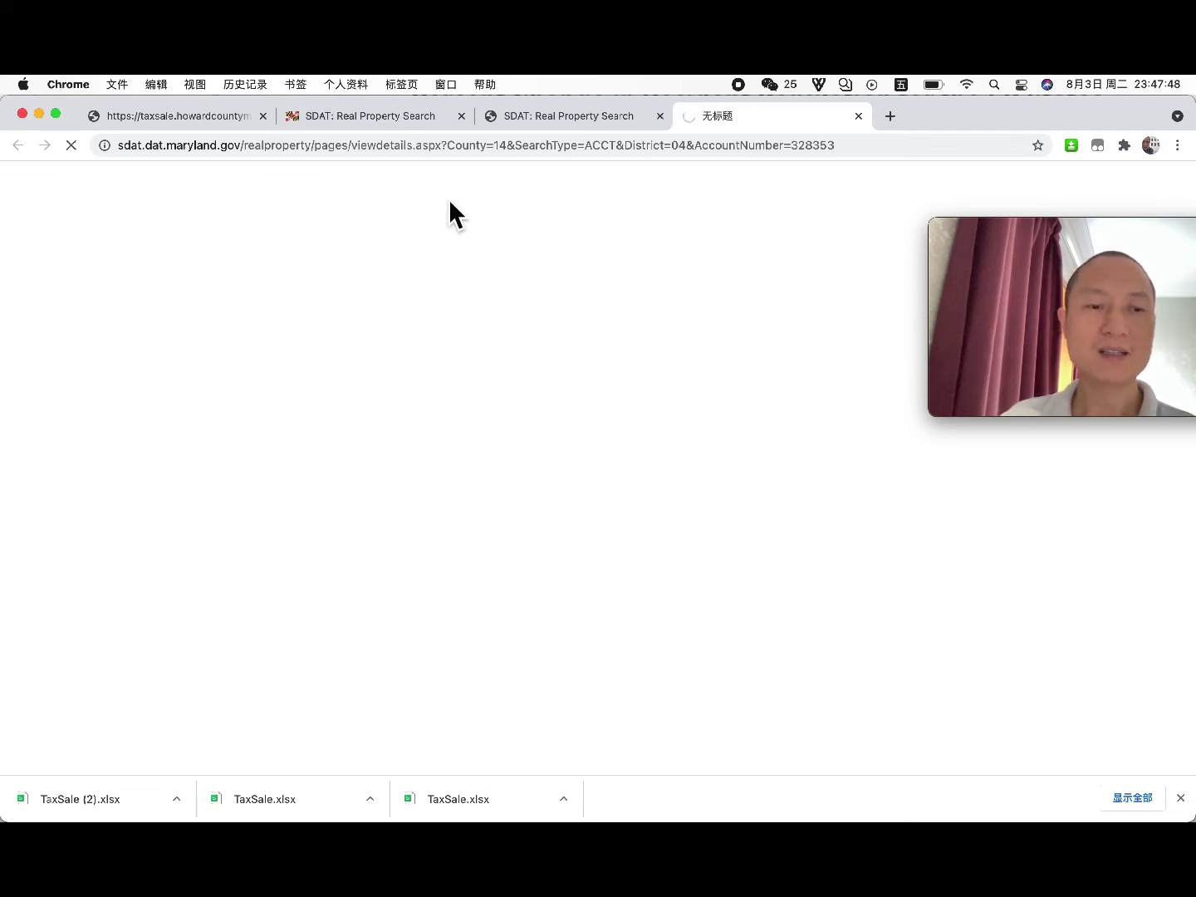
Step: Check the proxy mode while the SDAT page loads, and switch back to WPS Office to review the assessed, sale and land values
click(820, 86)
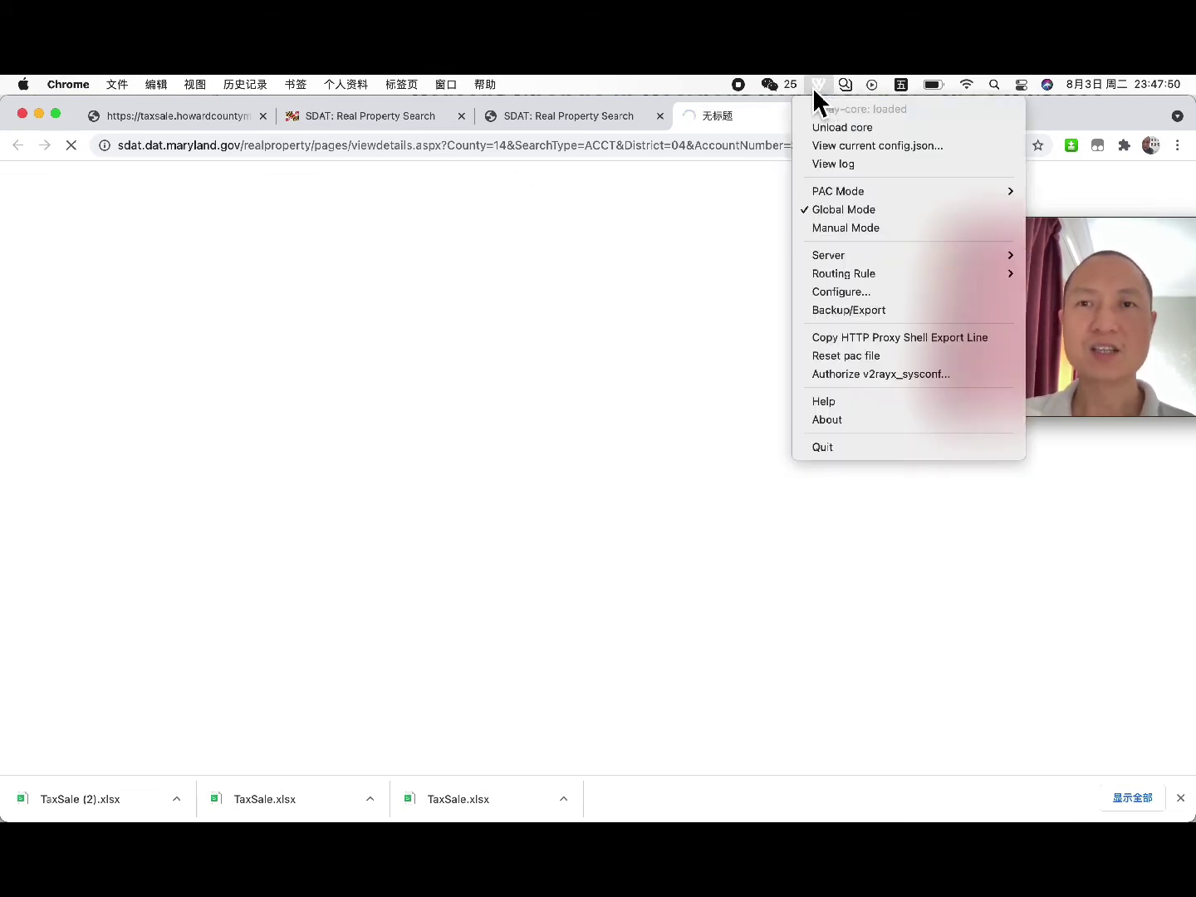
click(716, 125)
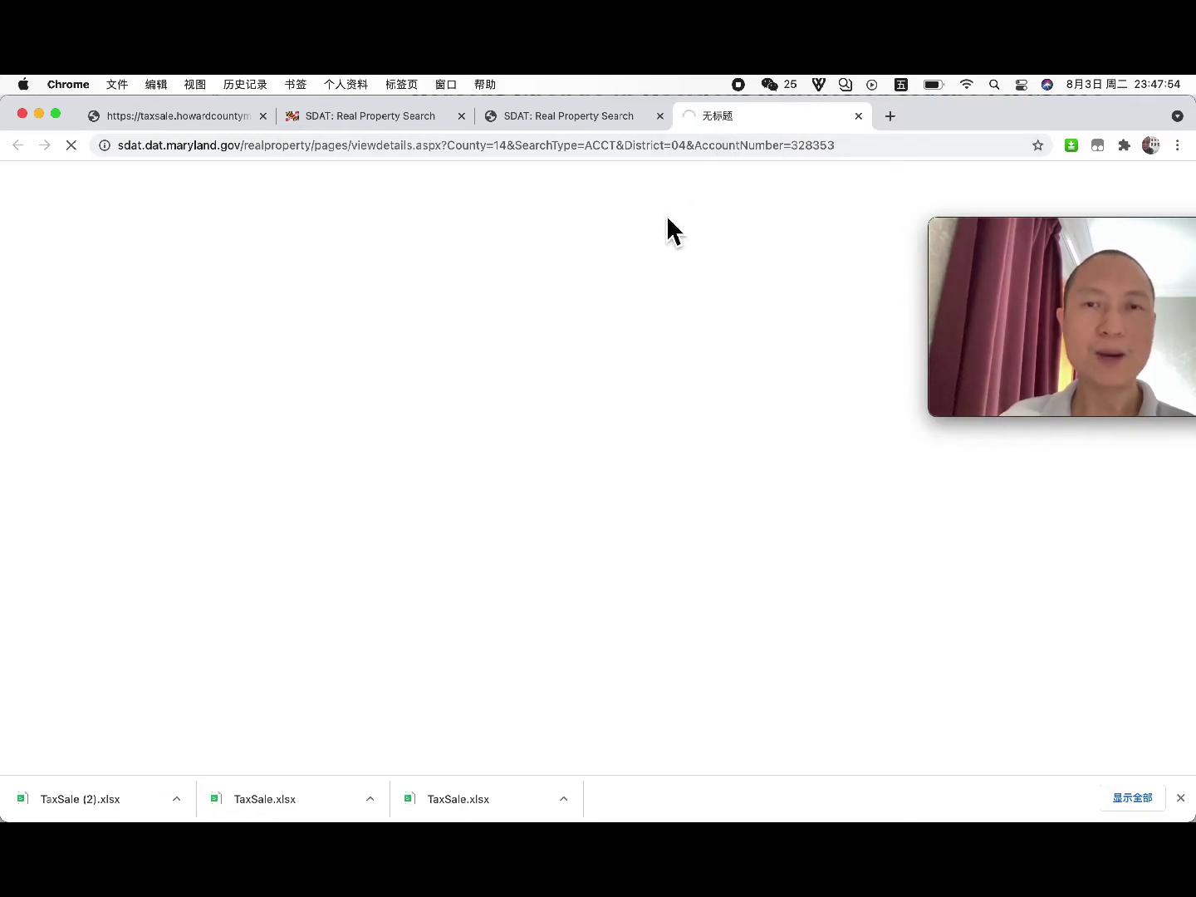
key(super+Tab)
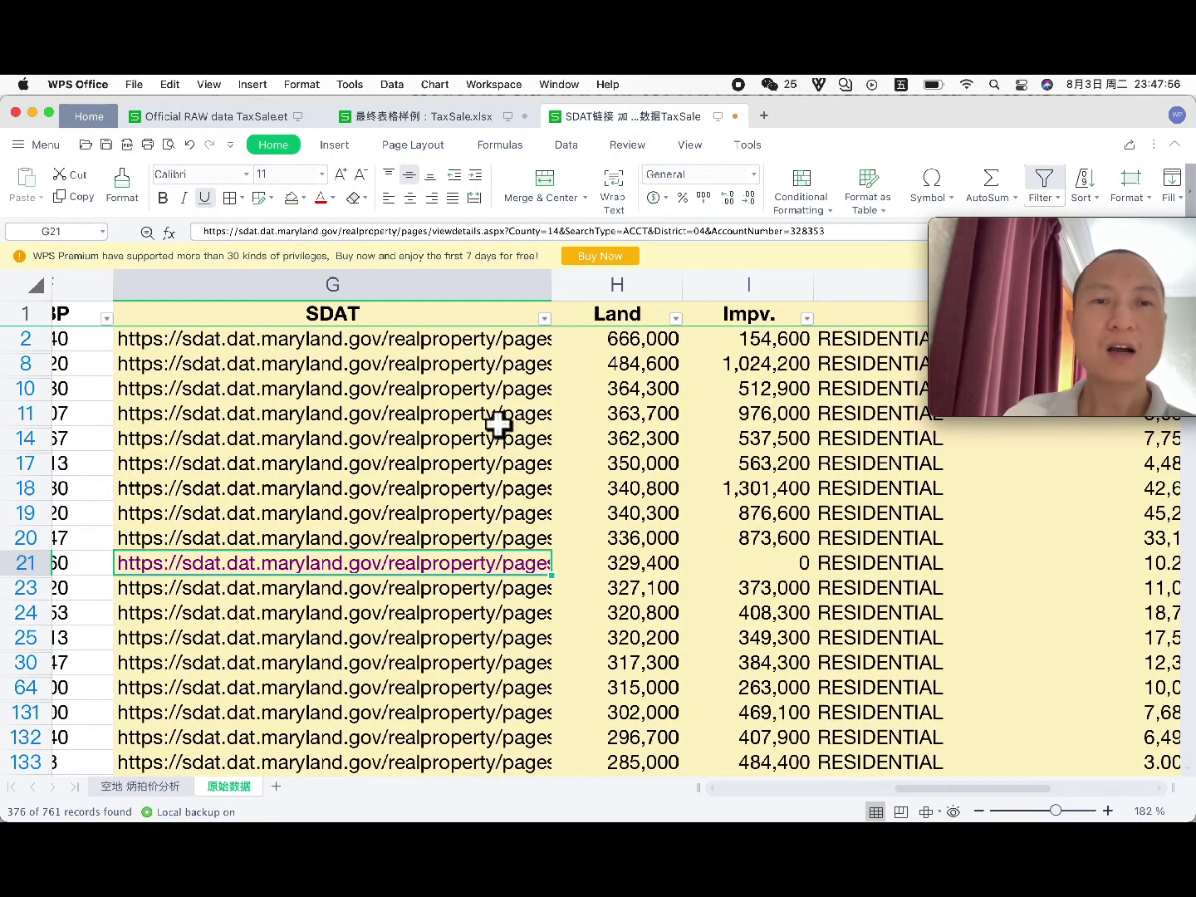
scroll(498, 424, left, 10)
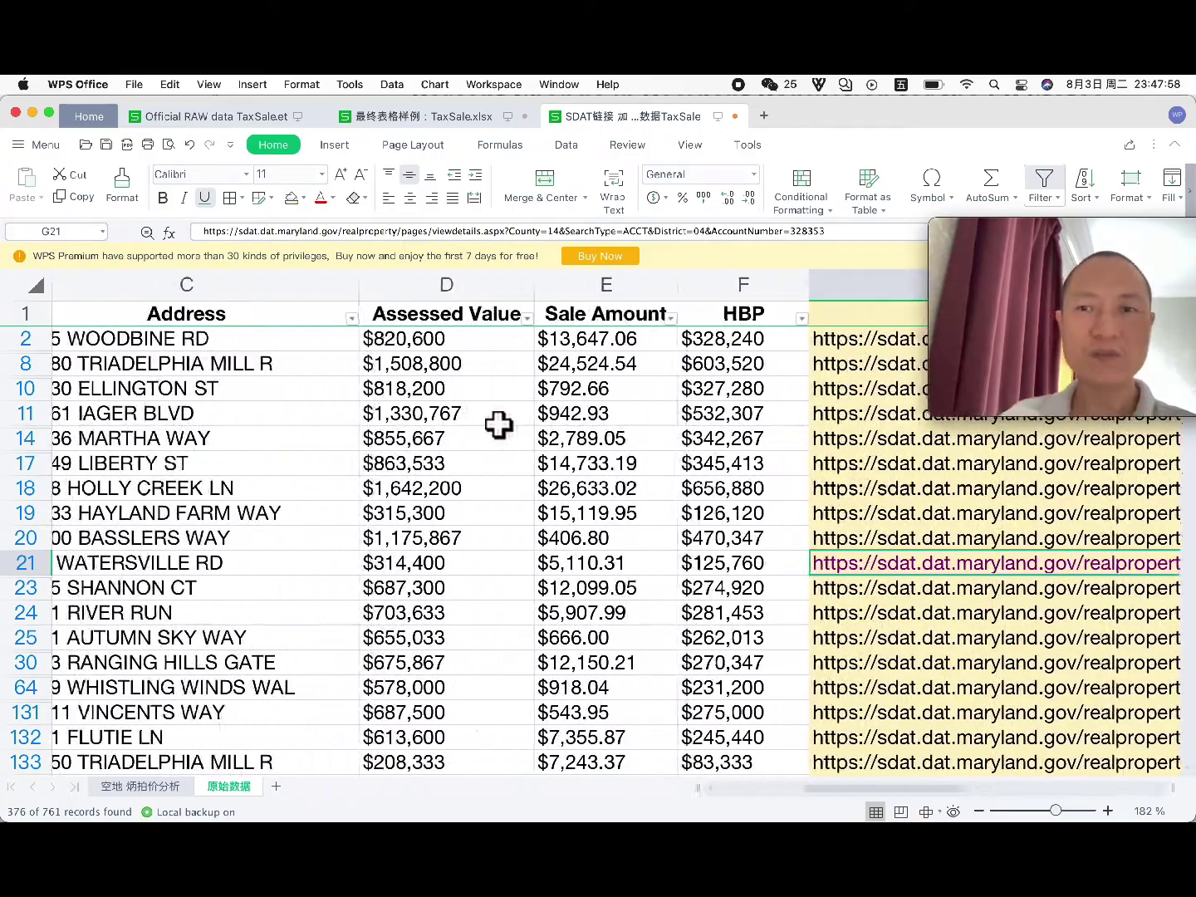
scroll(498, 424, right, 10)
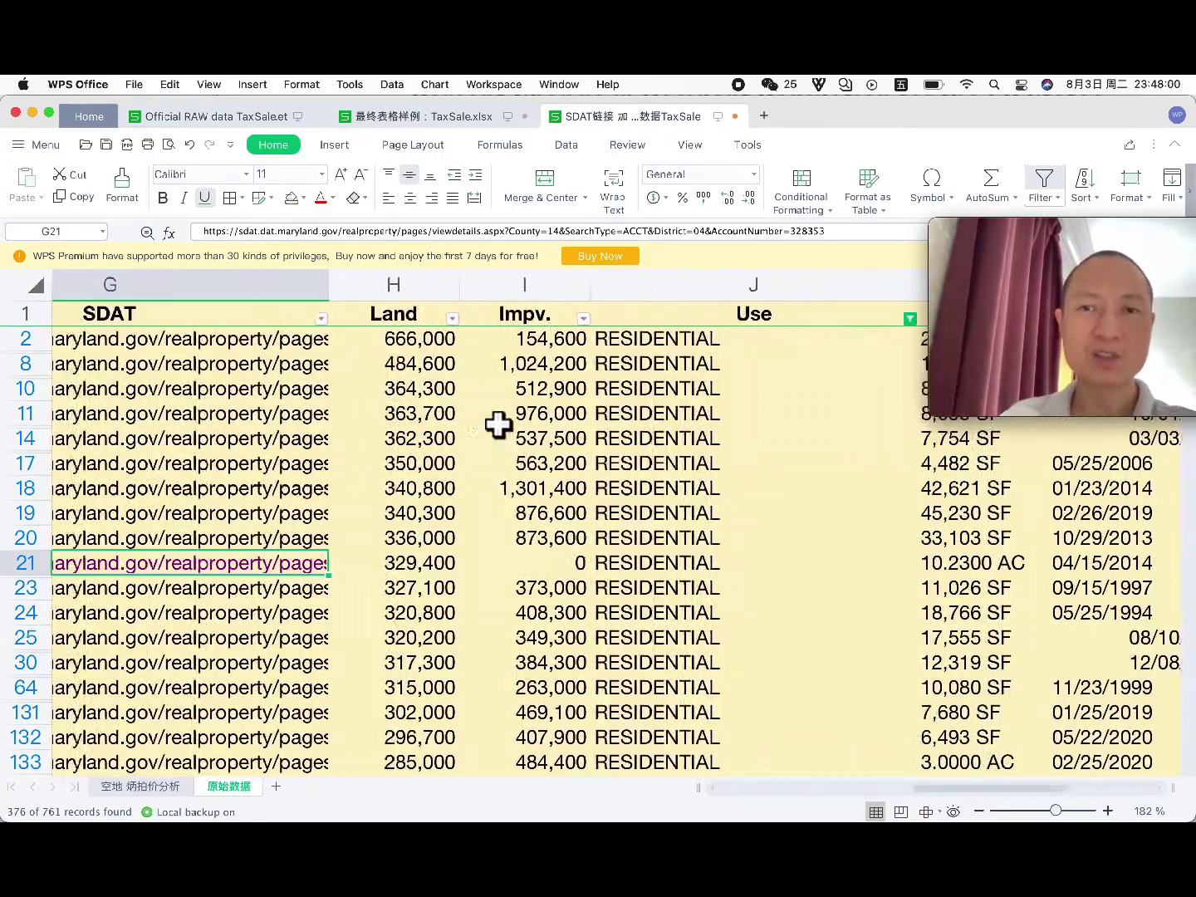
Step: Review the residential records across the address, assessed value, sale amount, land, improvement, use, acreage and date columns, focusing on row 21
scroll(497, 425, right, 8)
scroll(498, 424, left, 2)
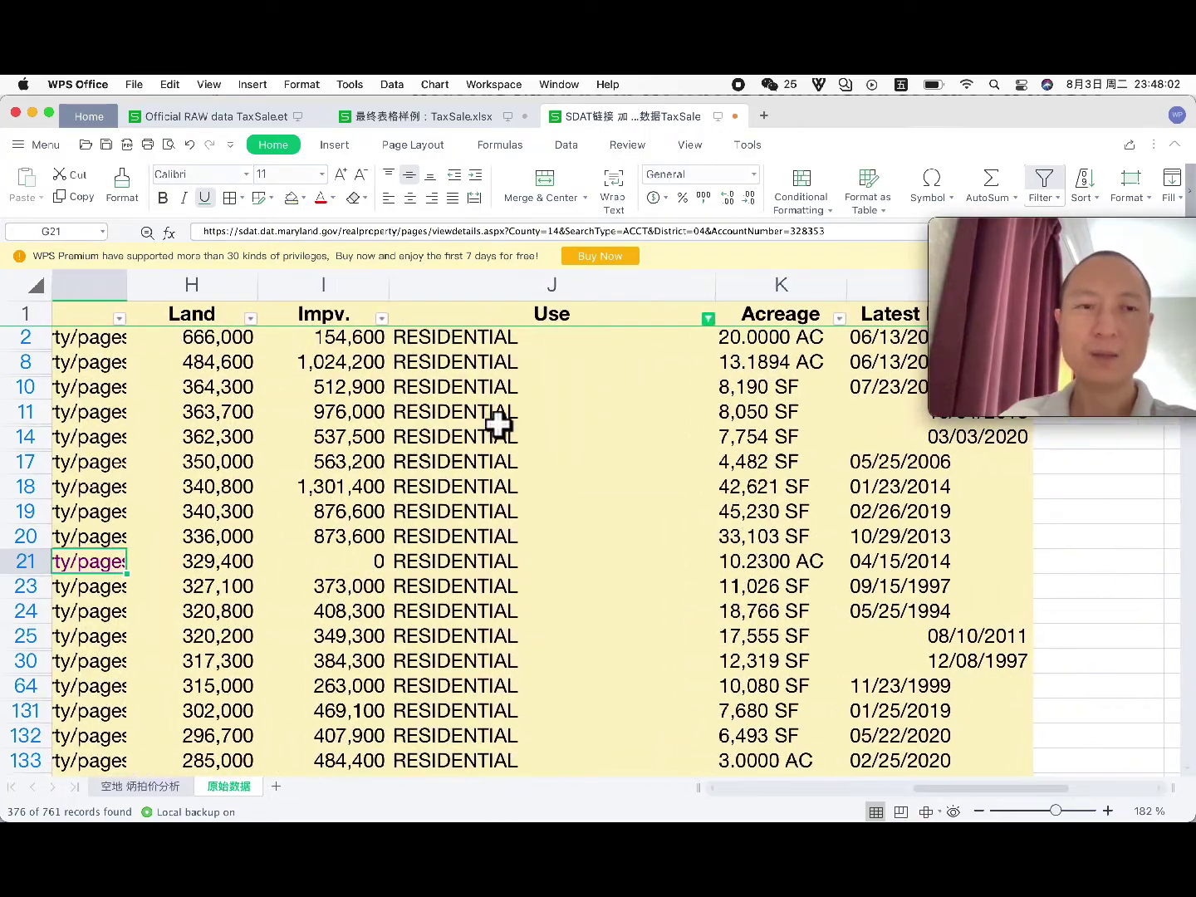
scroll(499, 424, left, 8)
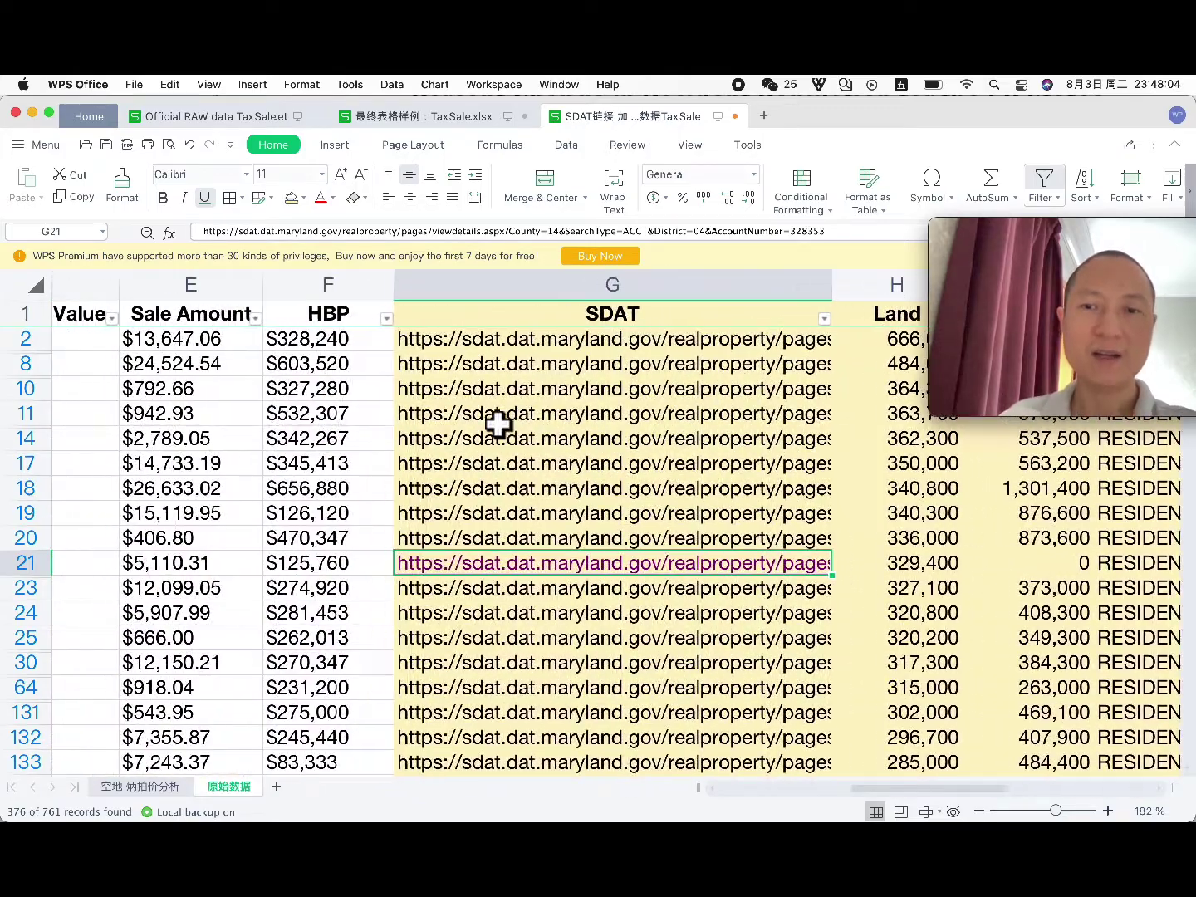
scroll(498, 425, right, 1)
scroll(498, 423, left, 10)
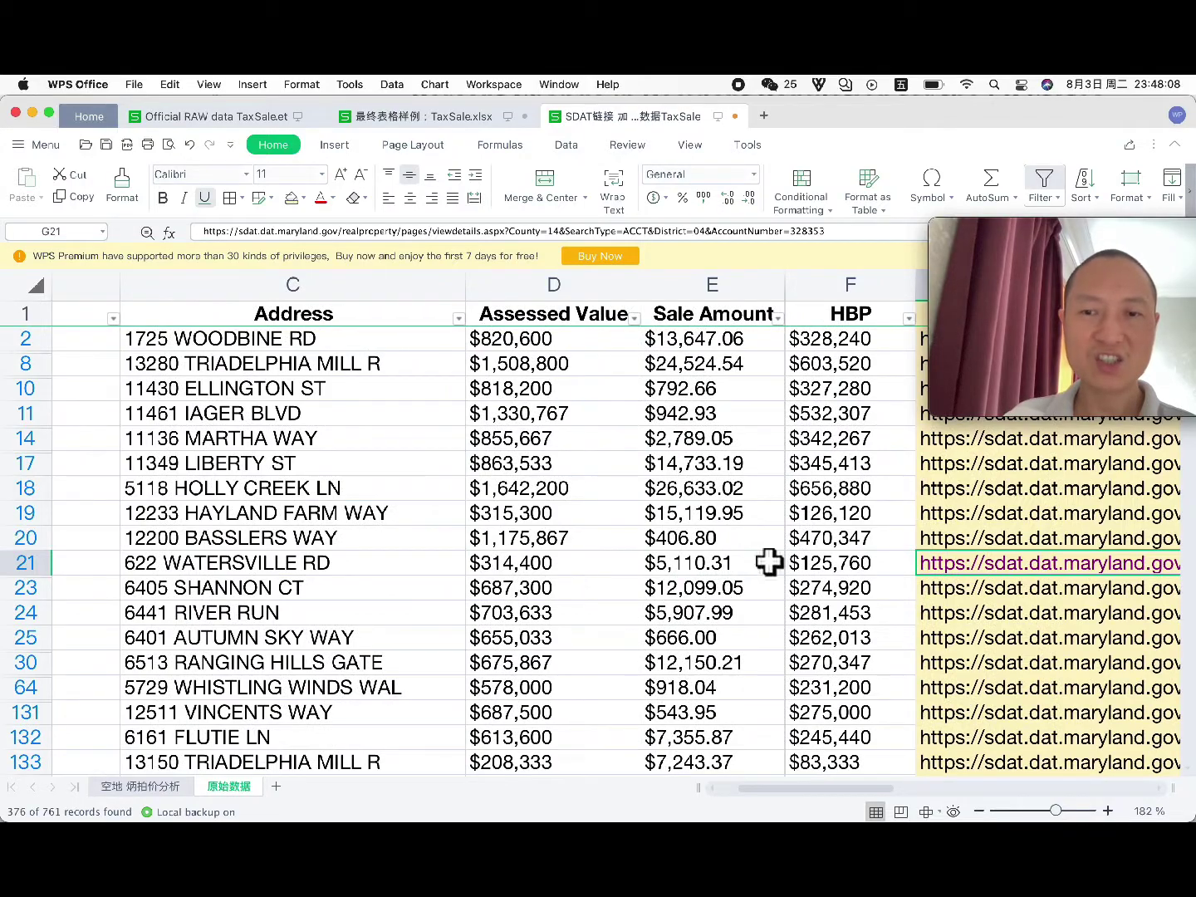
scroll(449, 566, left, 6)
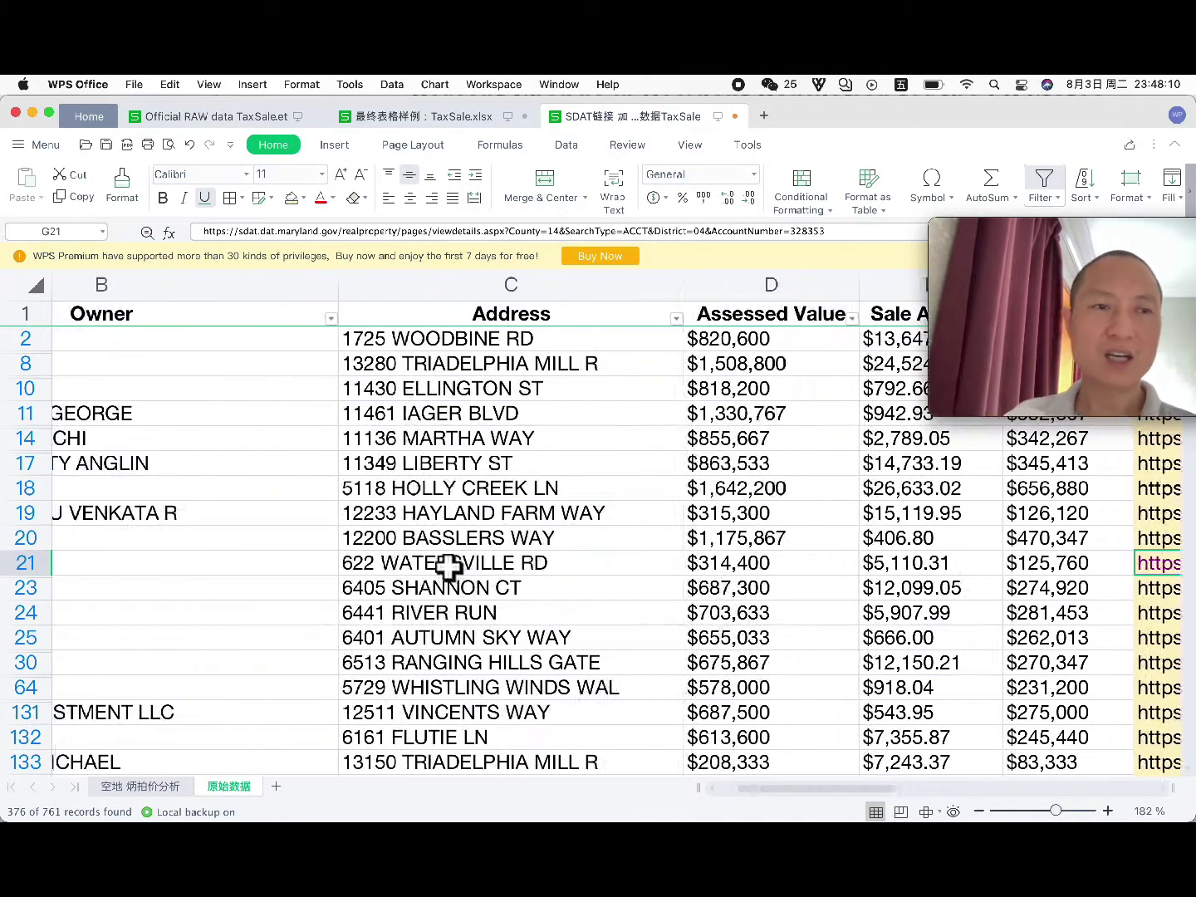
scroll(449, 566, left, 3)
scroll(449, 566, right, 10)
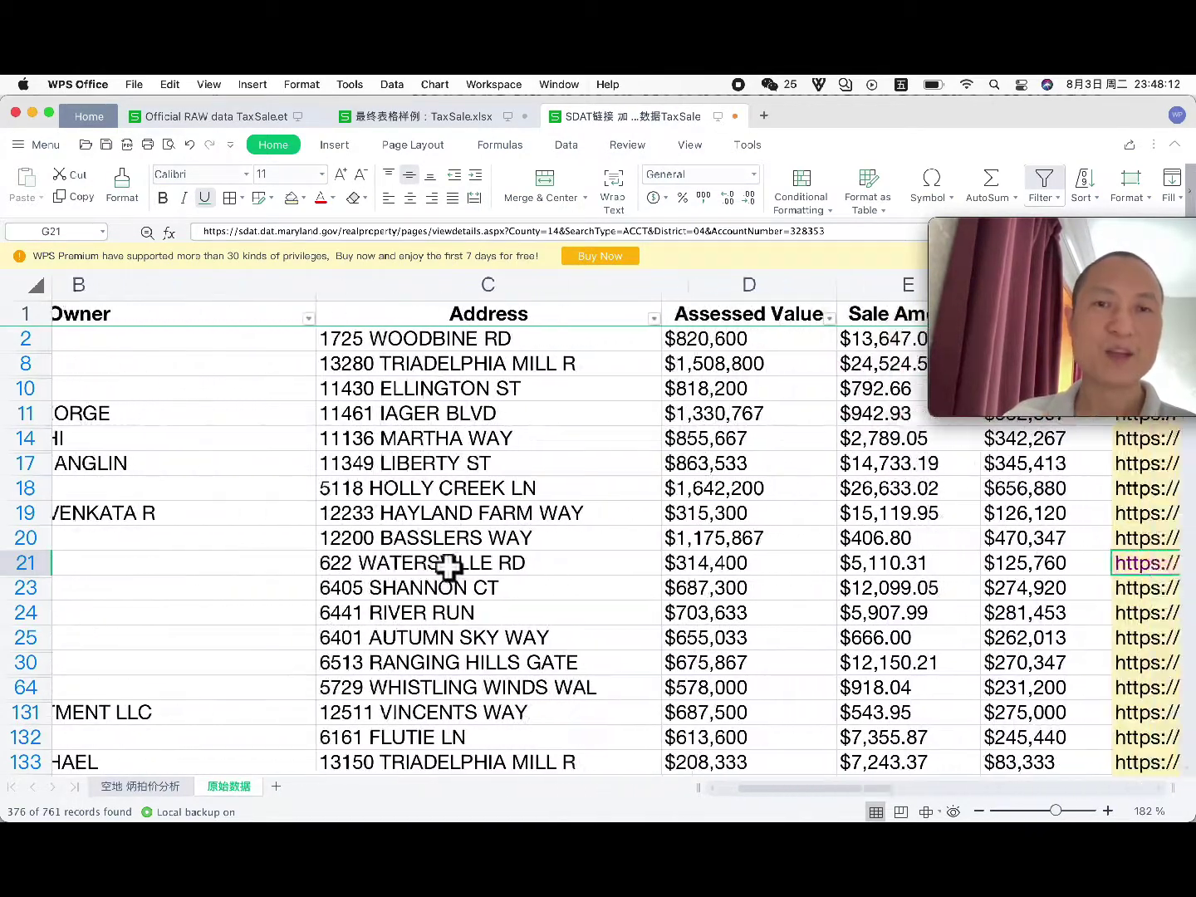
scroll(448, 566, right, 6)
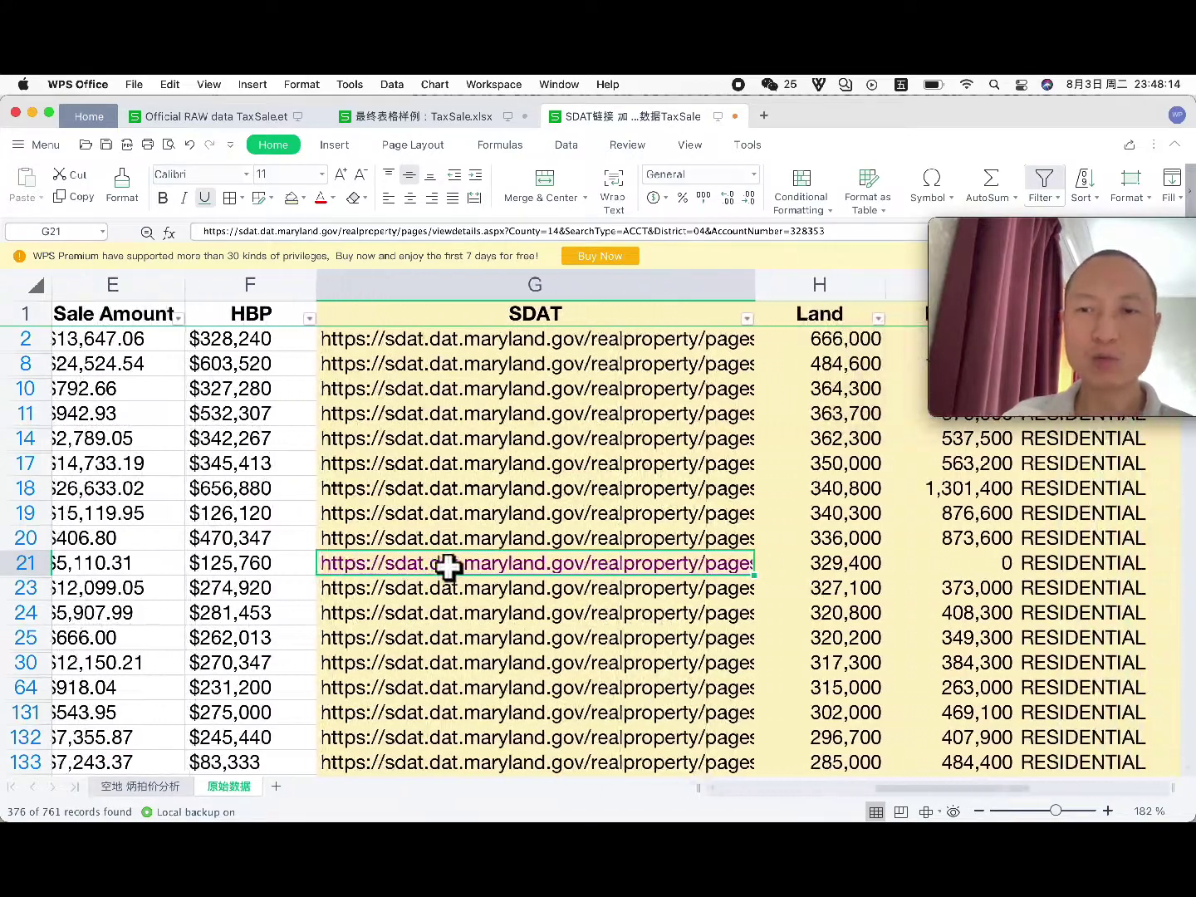
scroll(449, 566, right, 6)
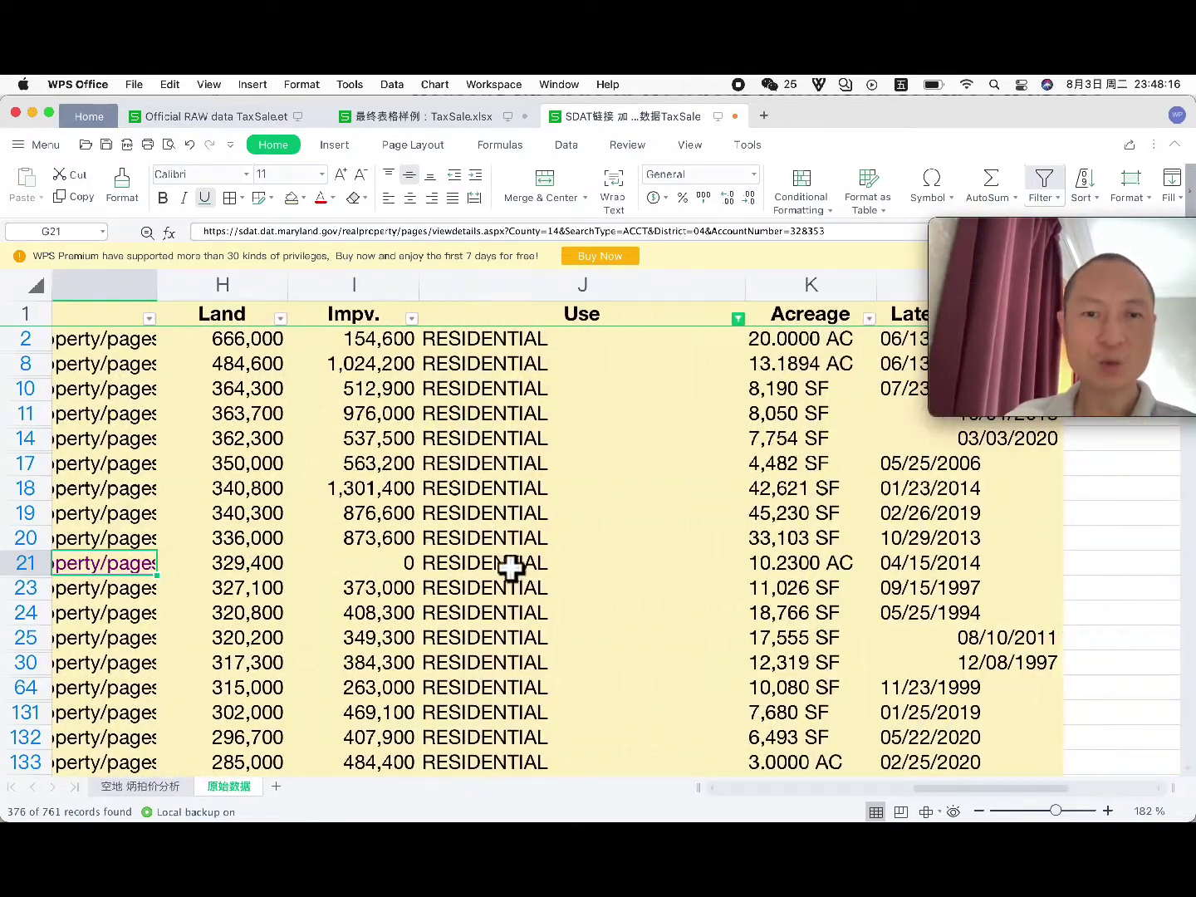
scroll(519, 568, left, 4)
scroll(519, 570, right, 4)
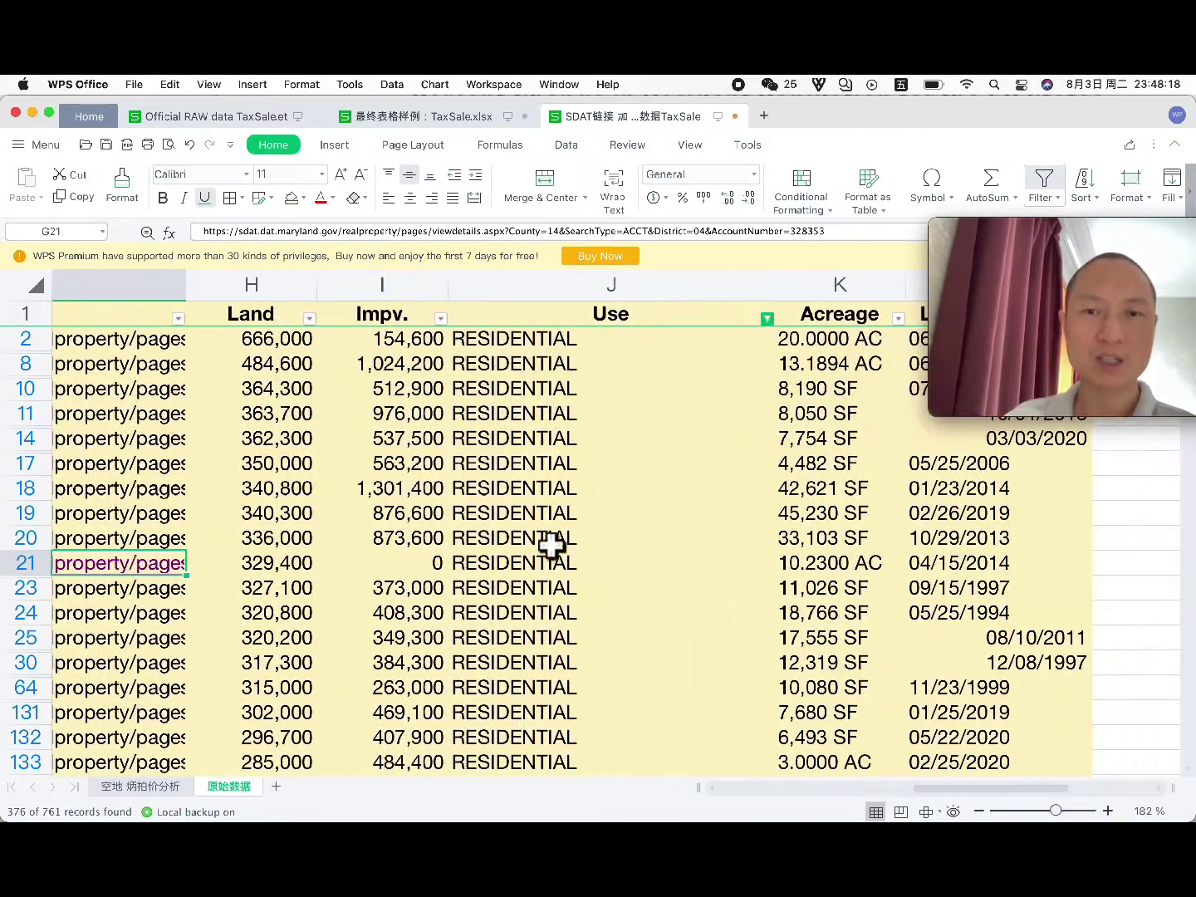
Step: Filter the Use column to show only AGRICULTURAL, APARTMENTS and COMMERCIAL records, excluding RESIDENTIAL
click(769, 321)
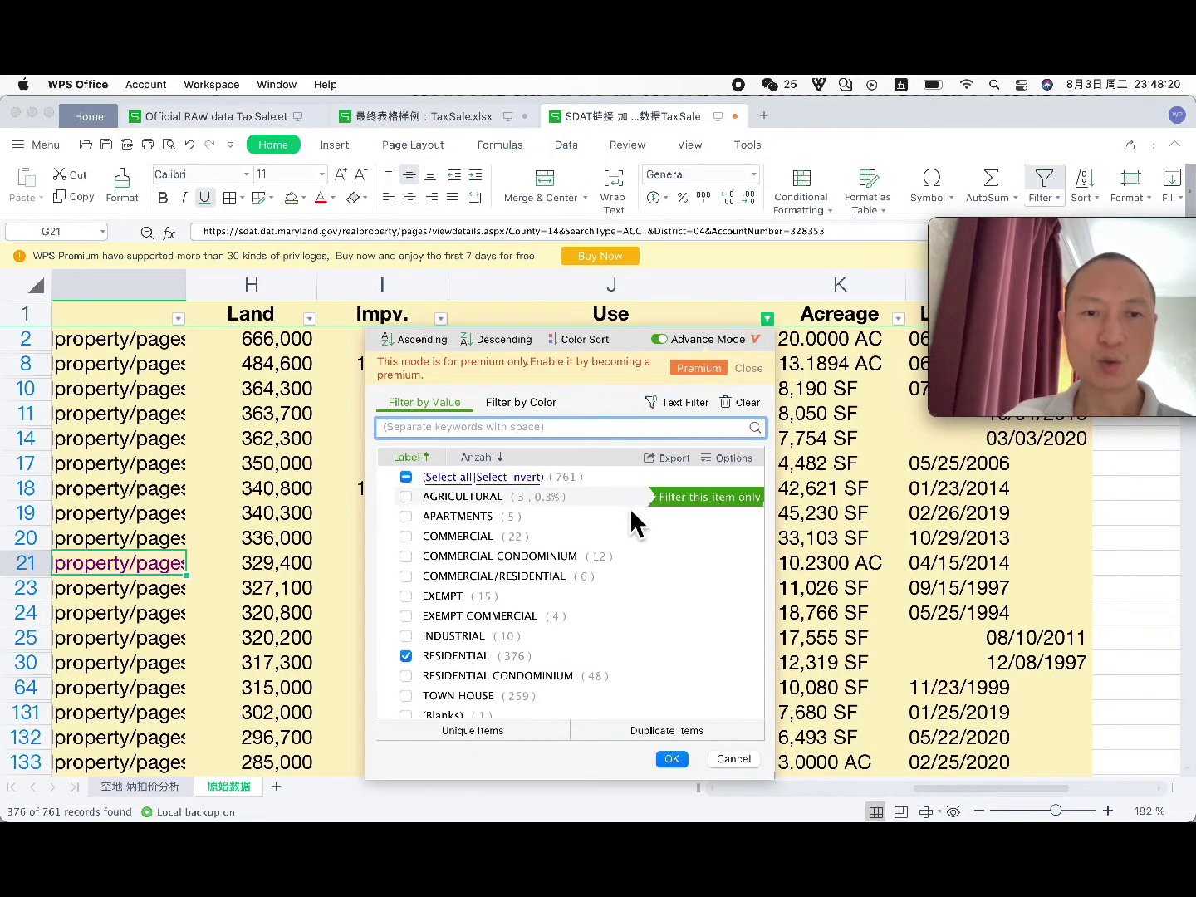
click(413, 516)
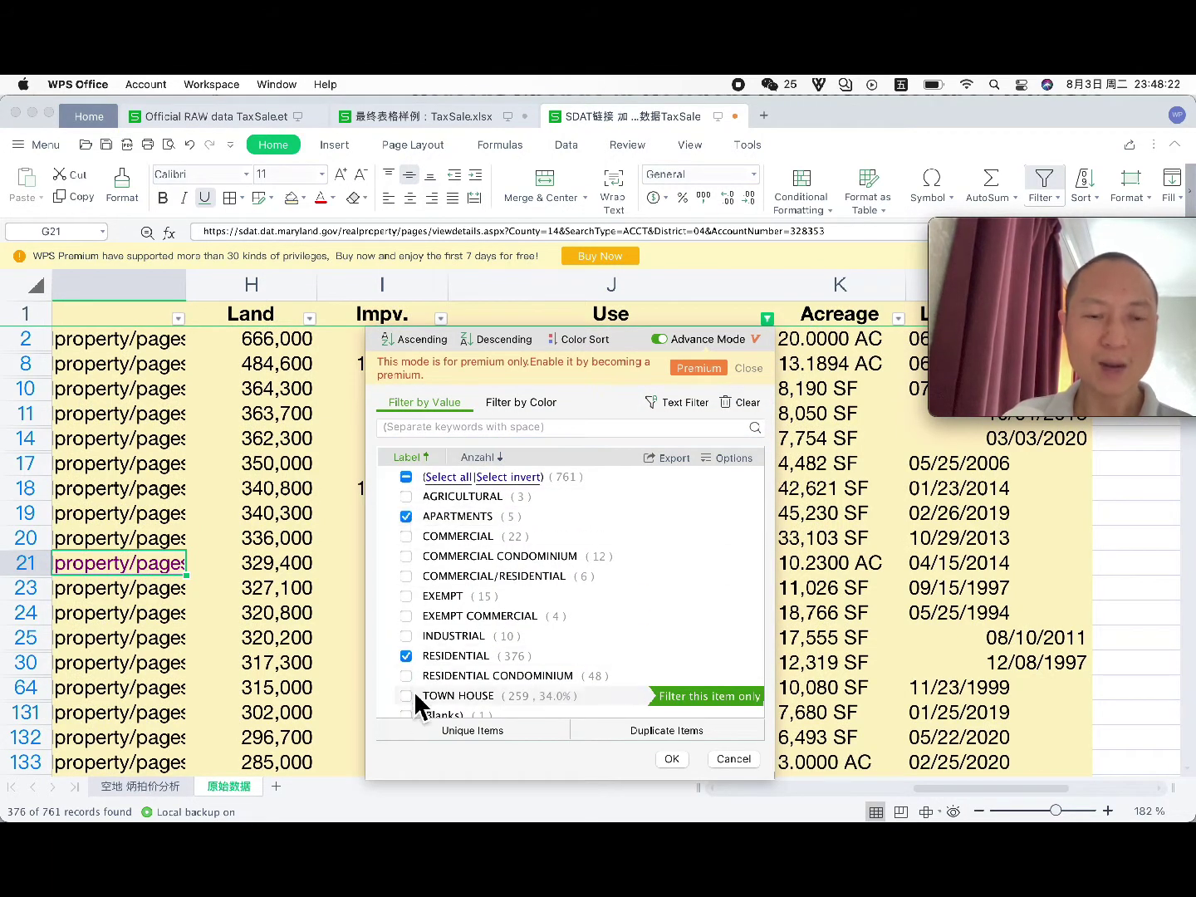
click(409, 658)
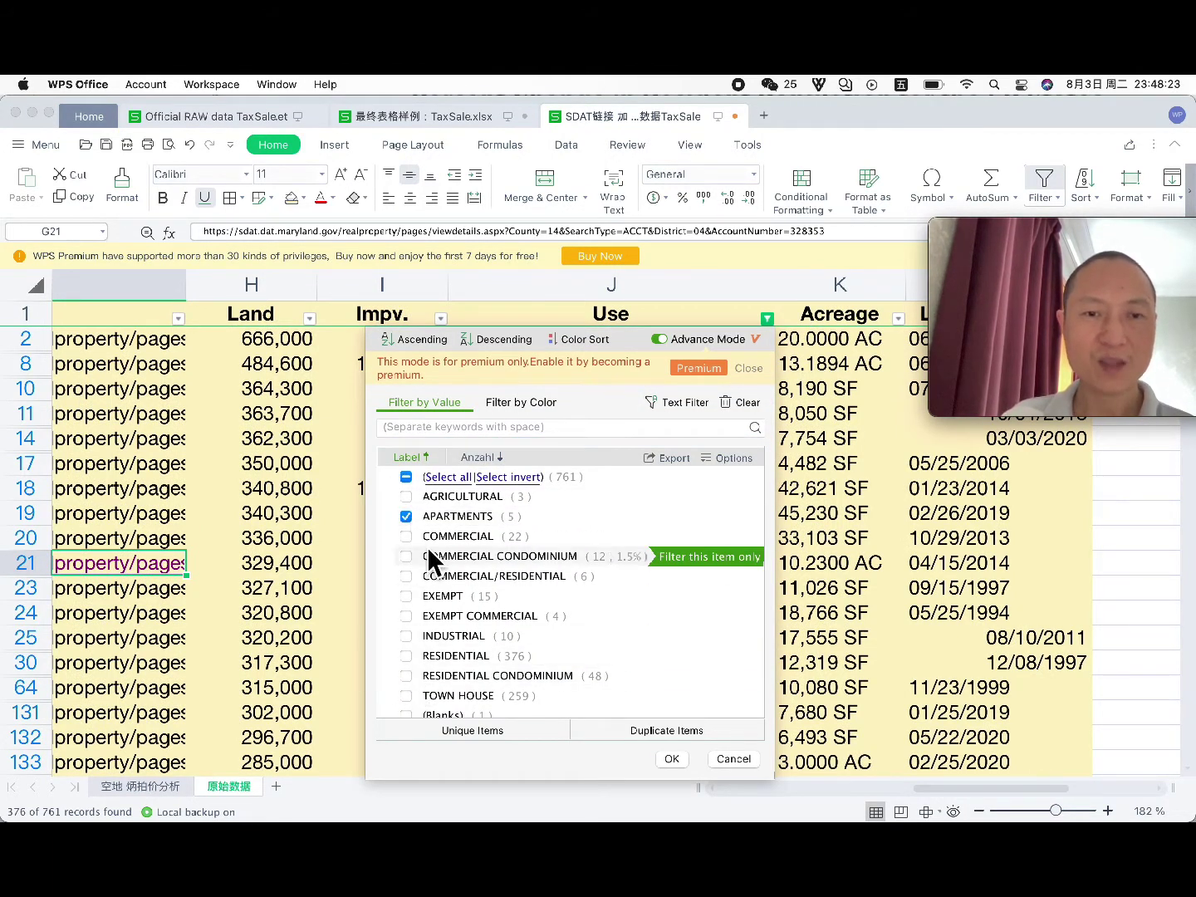
click(412, 507)
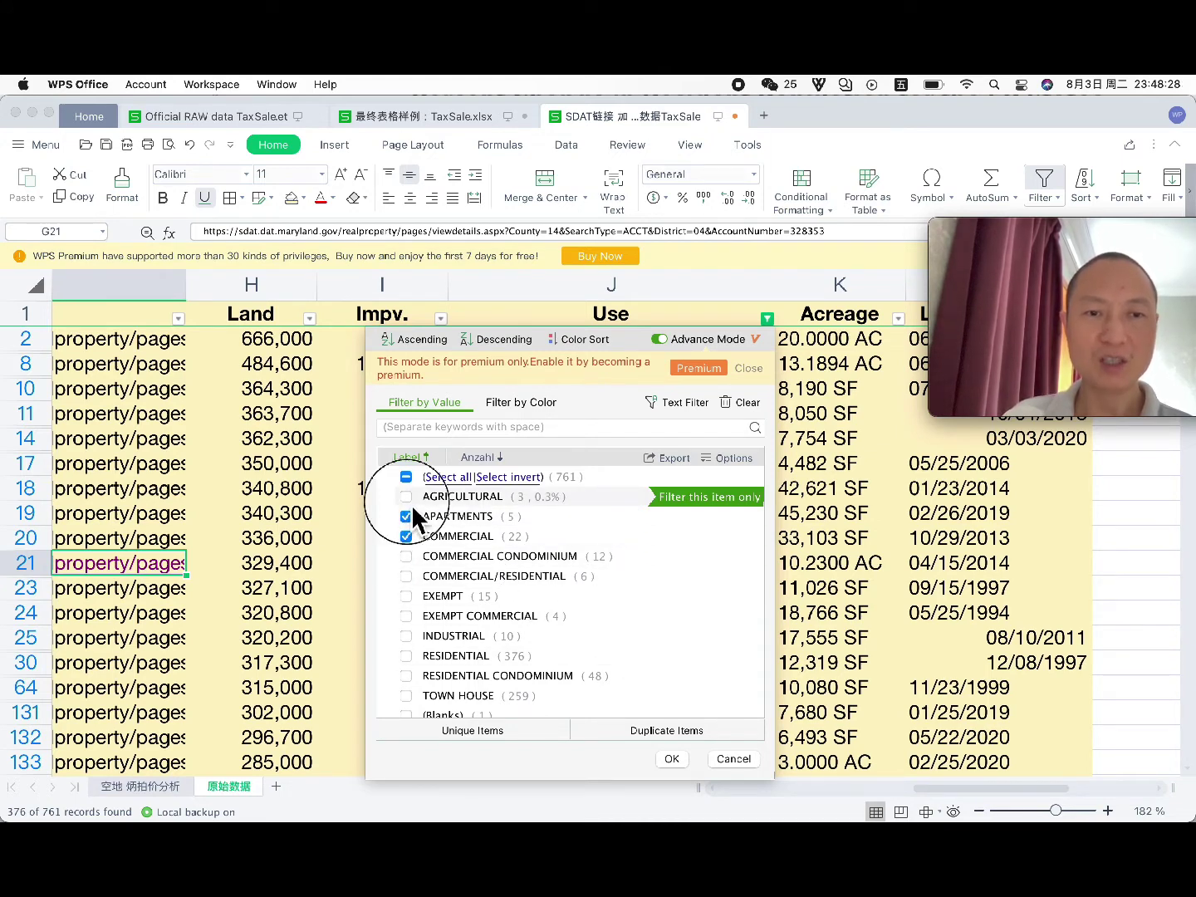
click(679, 758)
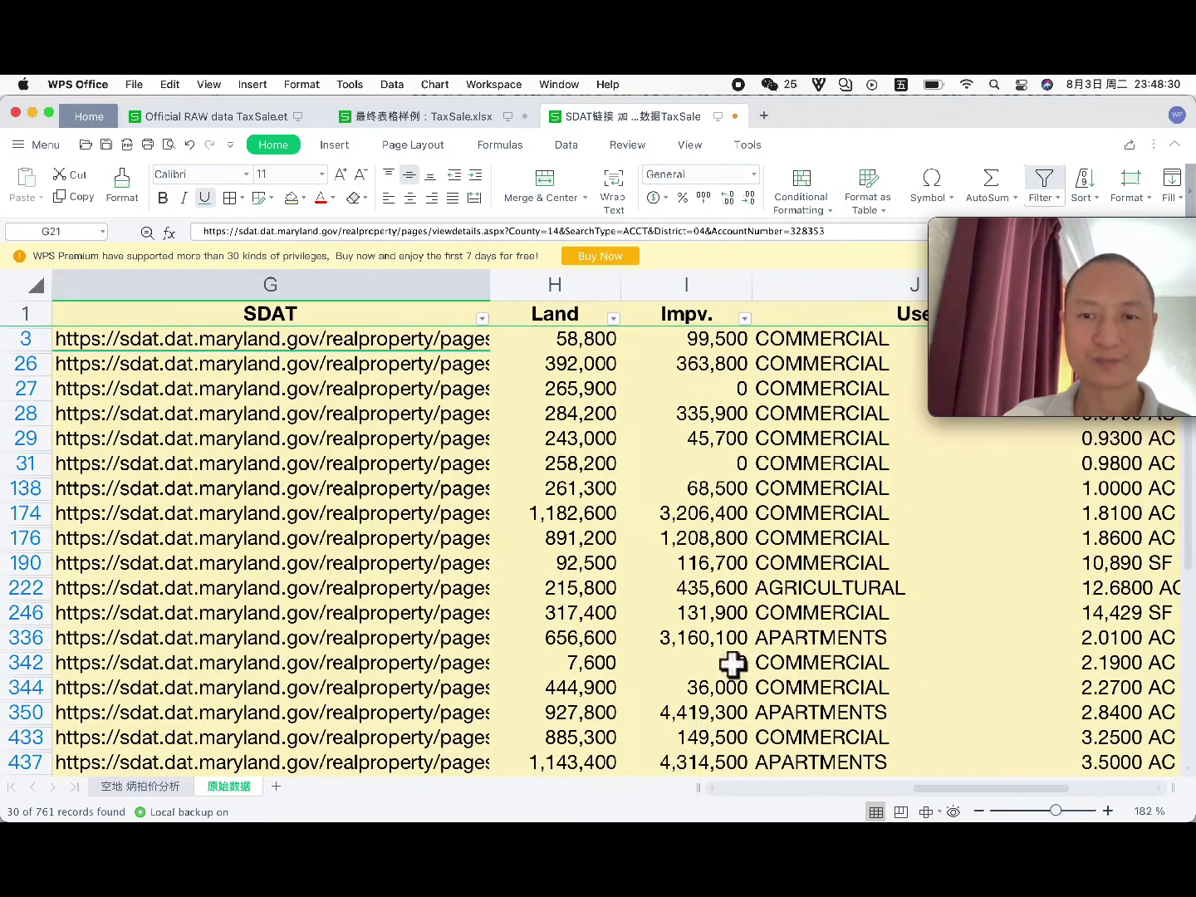
Step: Review the filtered commercial, apartment and agricultural records from the parcel and owner columns through the land, improvement and use values
scroll(767, 644, left, 10)
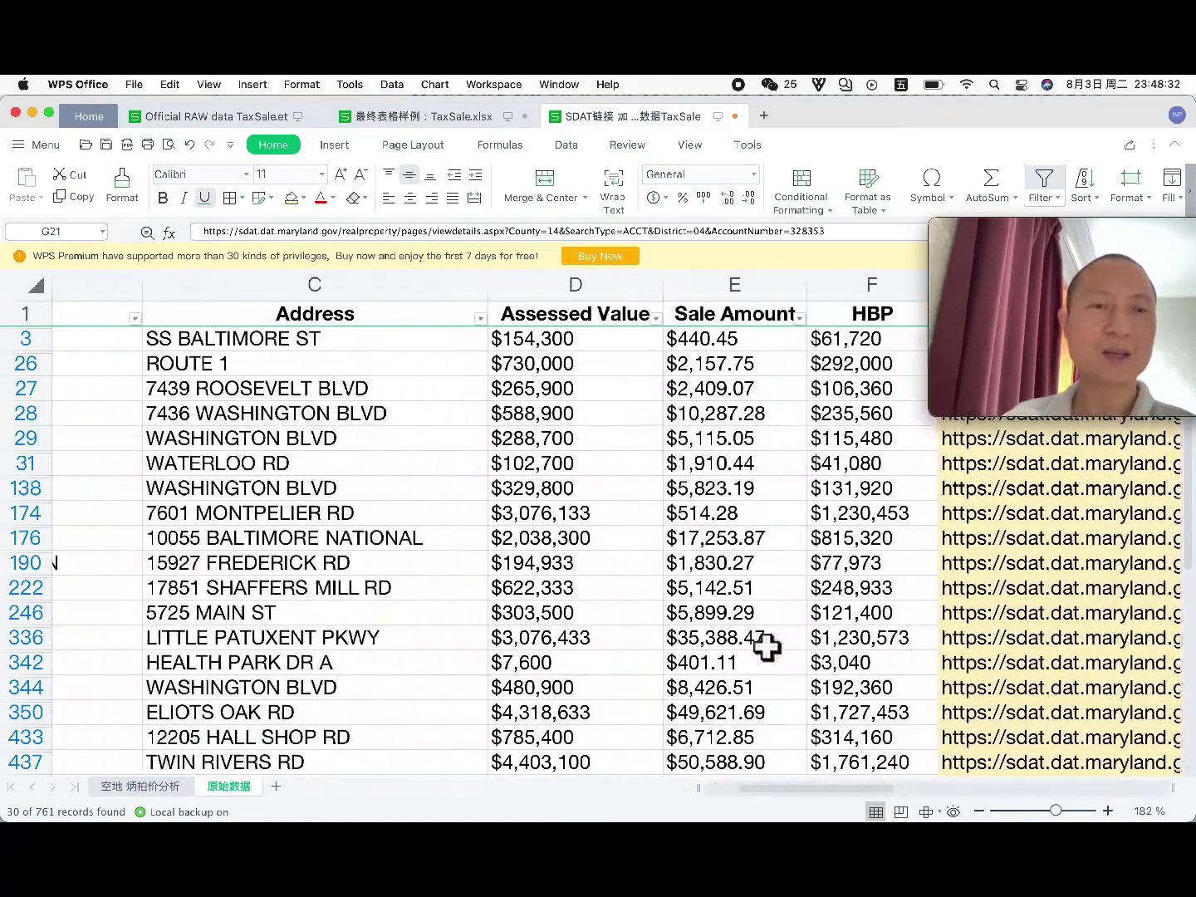
scroll(766, 645, right, 6)
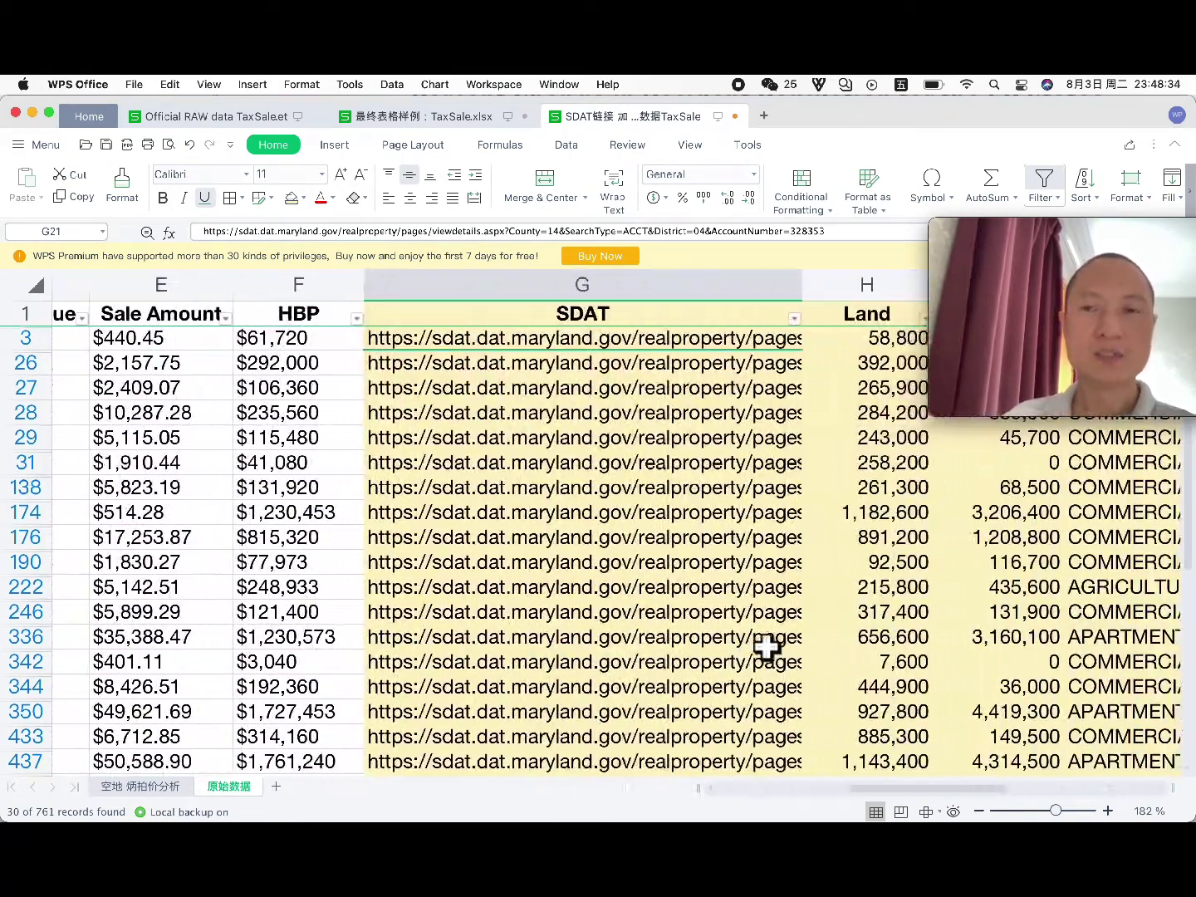
scroll(766, 645, right, 8)
scroll(766, 645, left, 10)
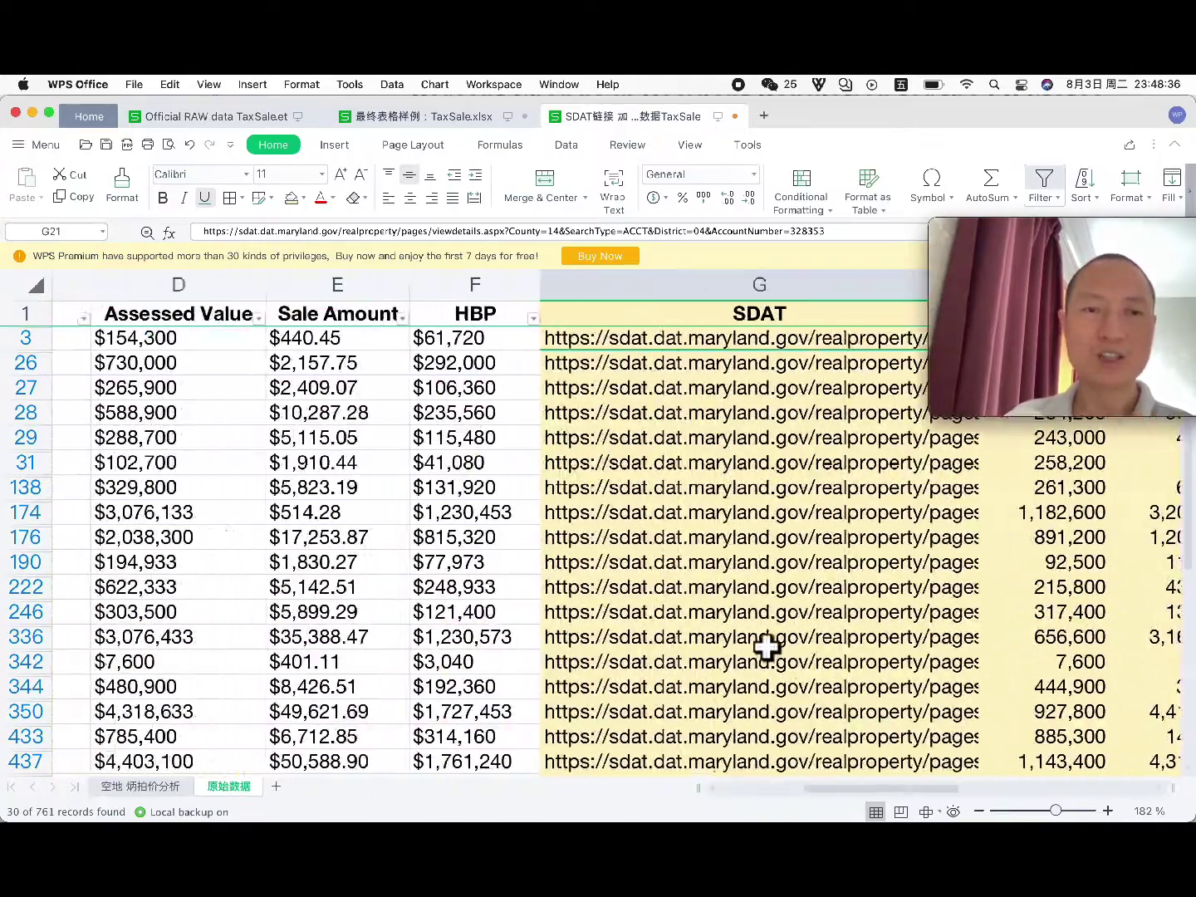
scroll(766, 645, left, 8)
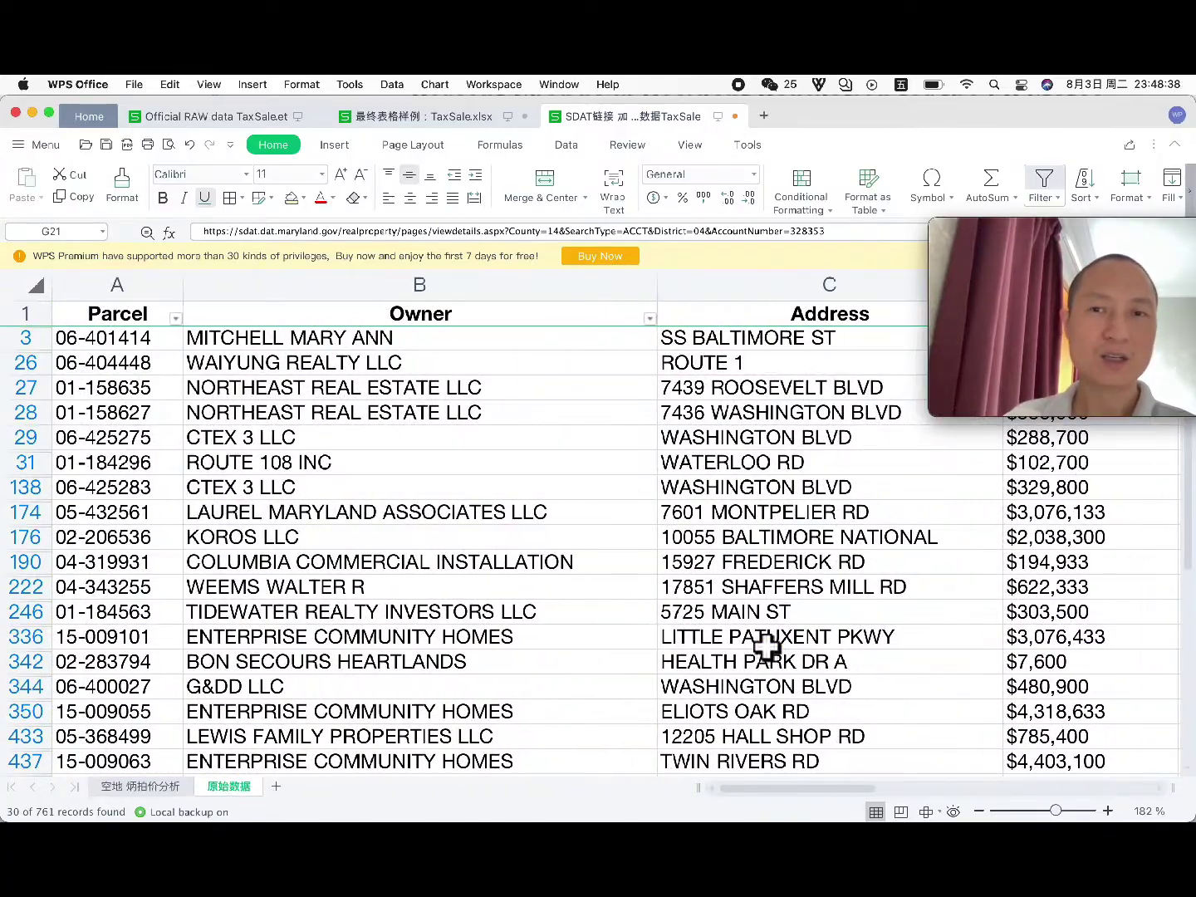
scroll(767, 645, right, 4)
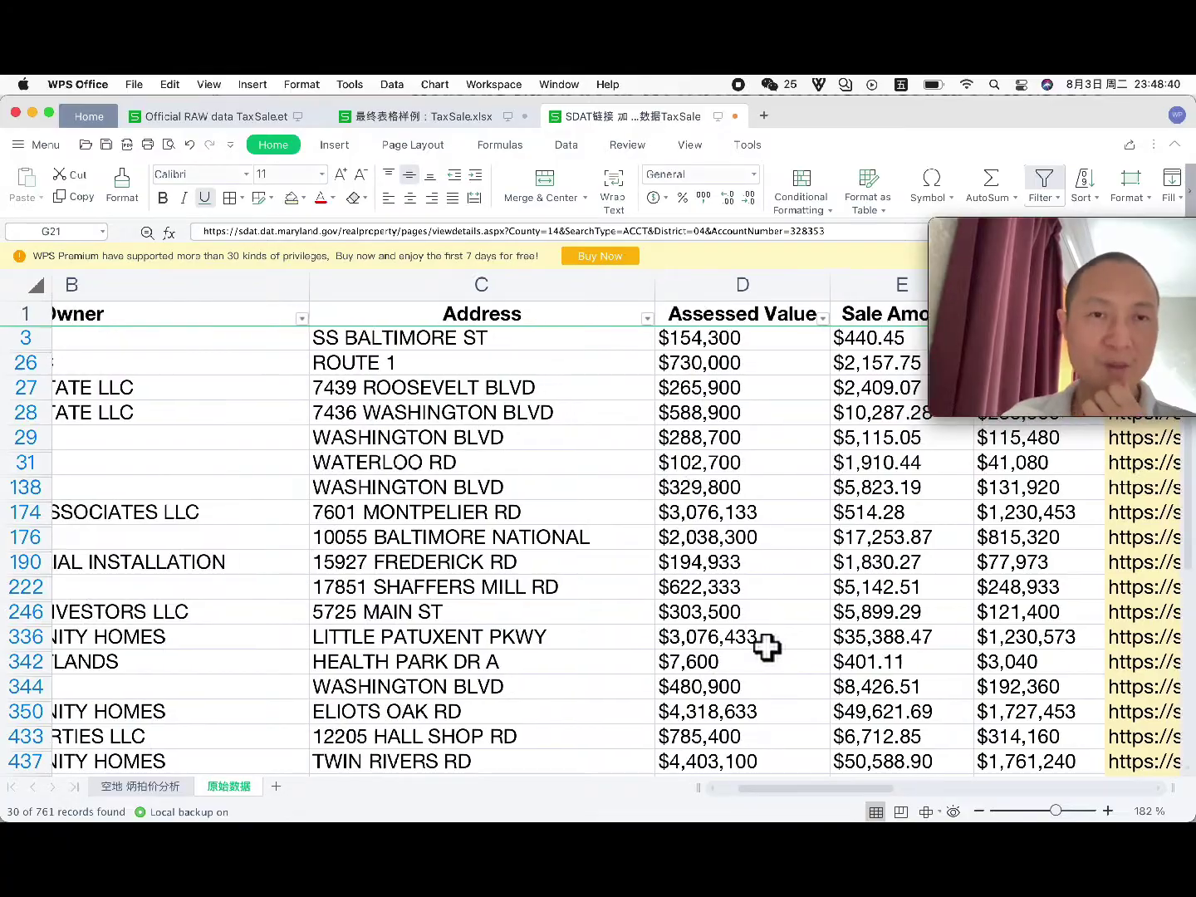
scroll(767, 646, right, 4)
scroll(766, 646, left, 8)
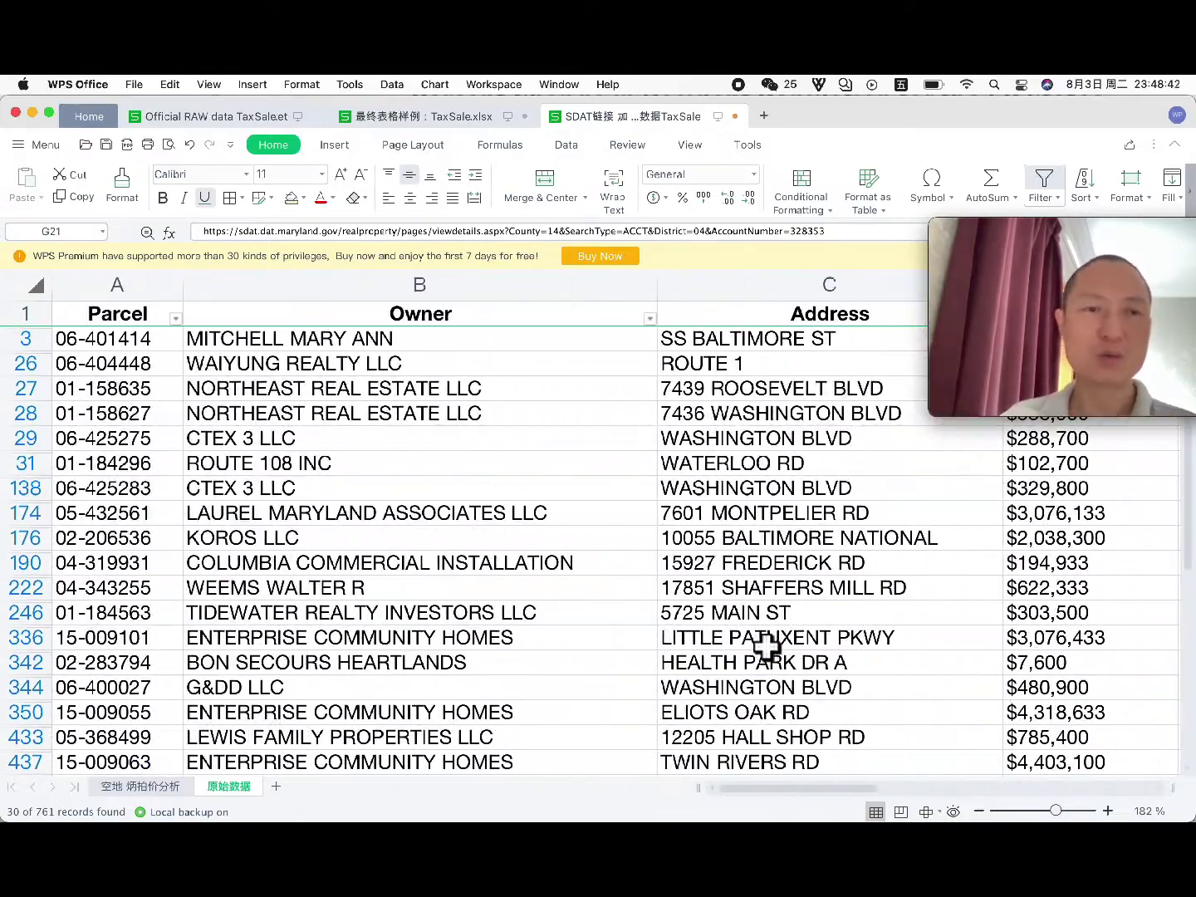
scroll(766, 647, right, 8)
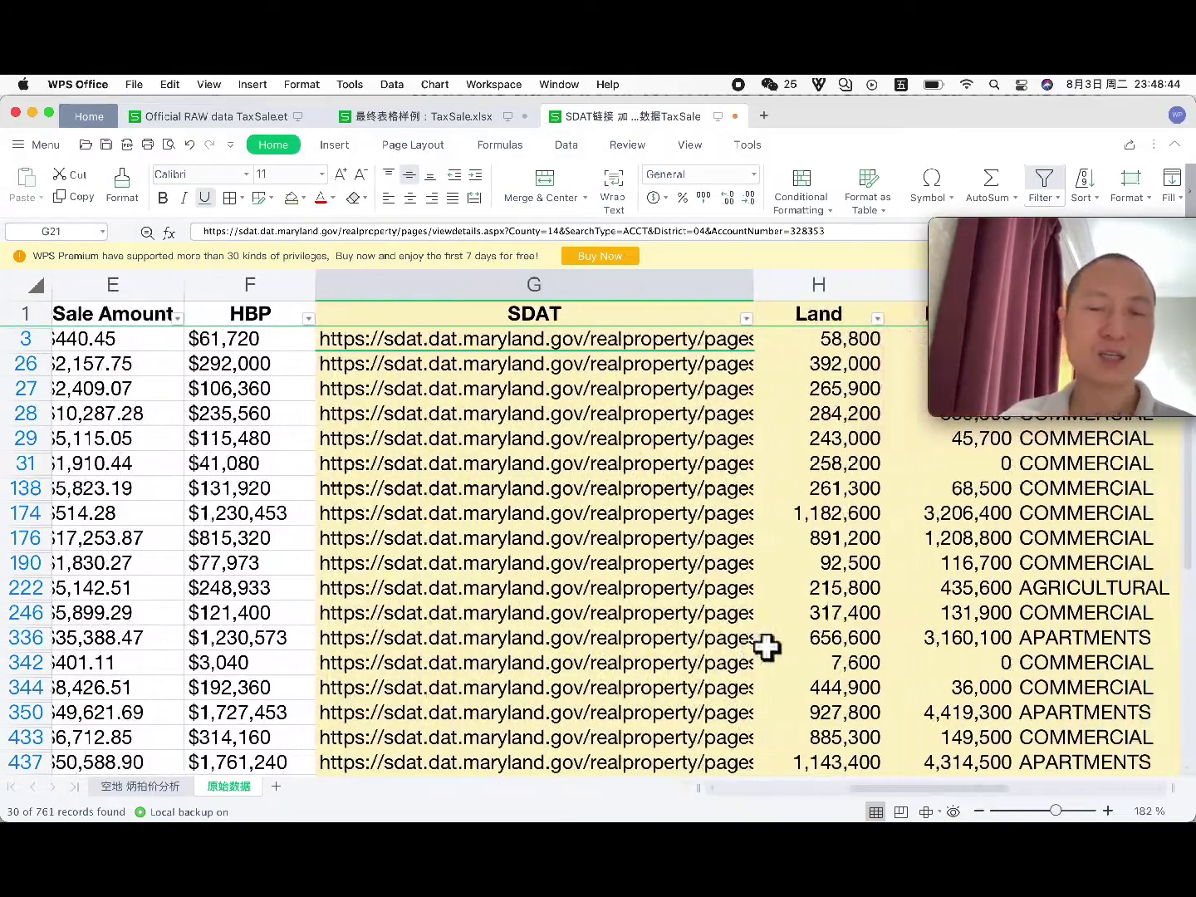
scroll(767, 646, right, 2)
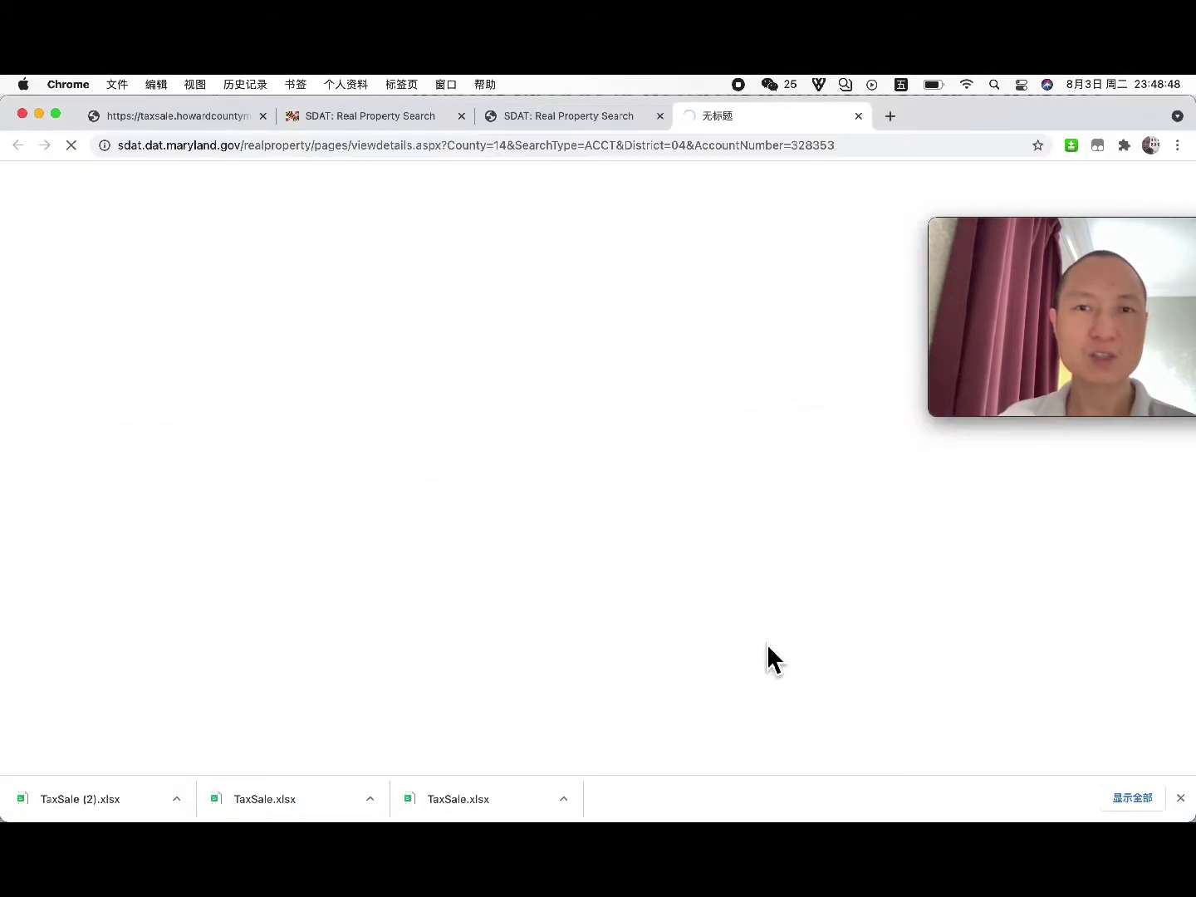
Step: Switch to Chrome, reload the SDAT property page and open the property's map
click(70, 147)
click(71, 146)
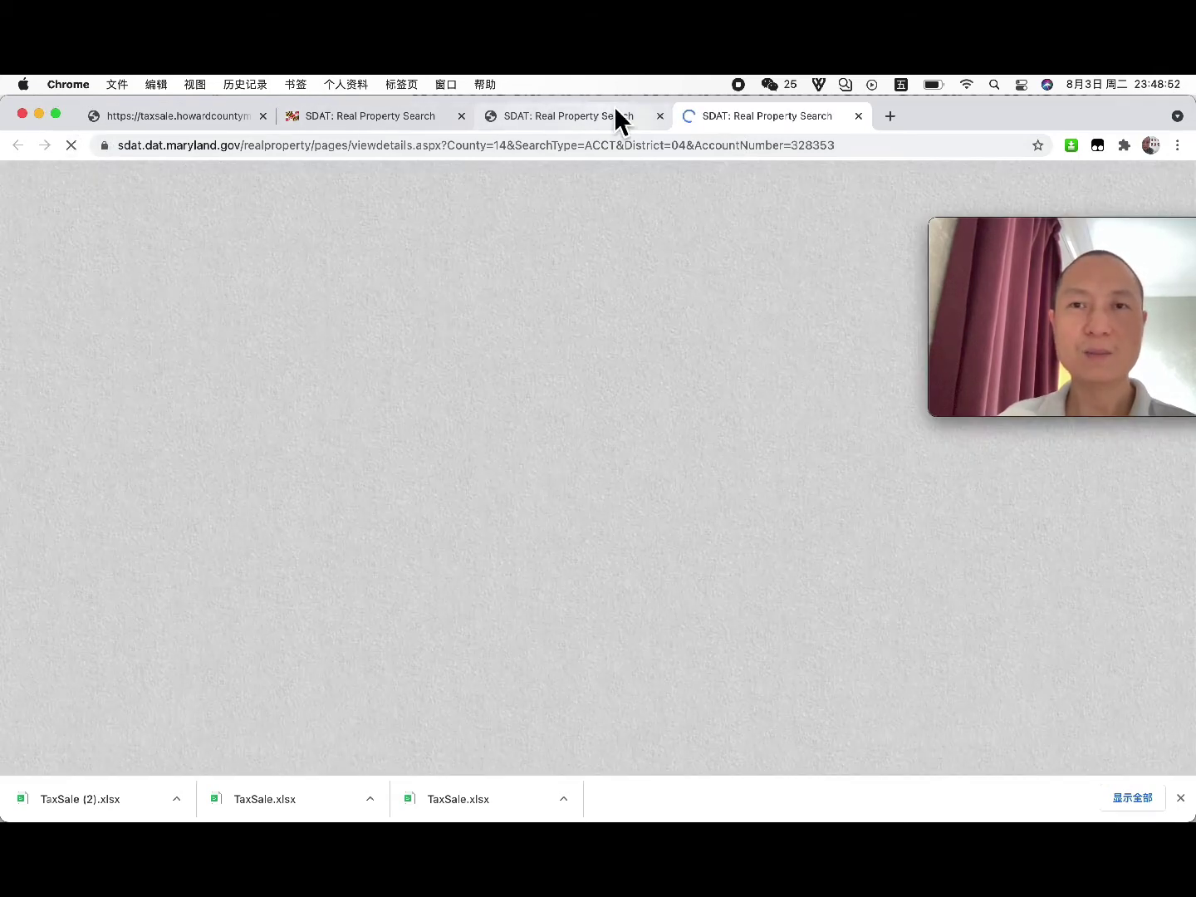
scroll(598, 412, down, 10)
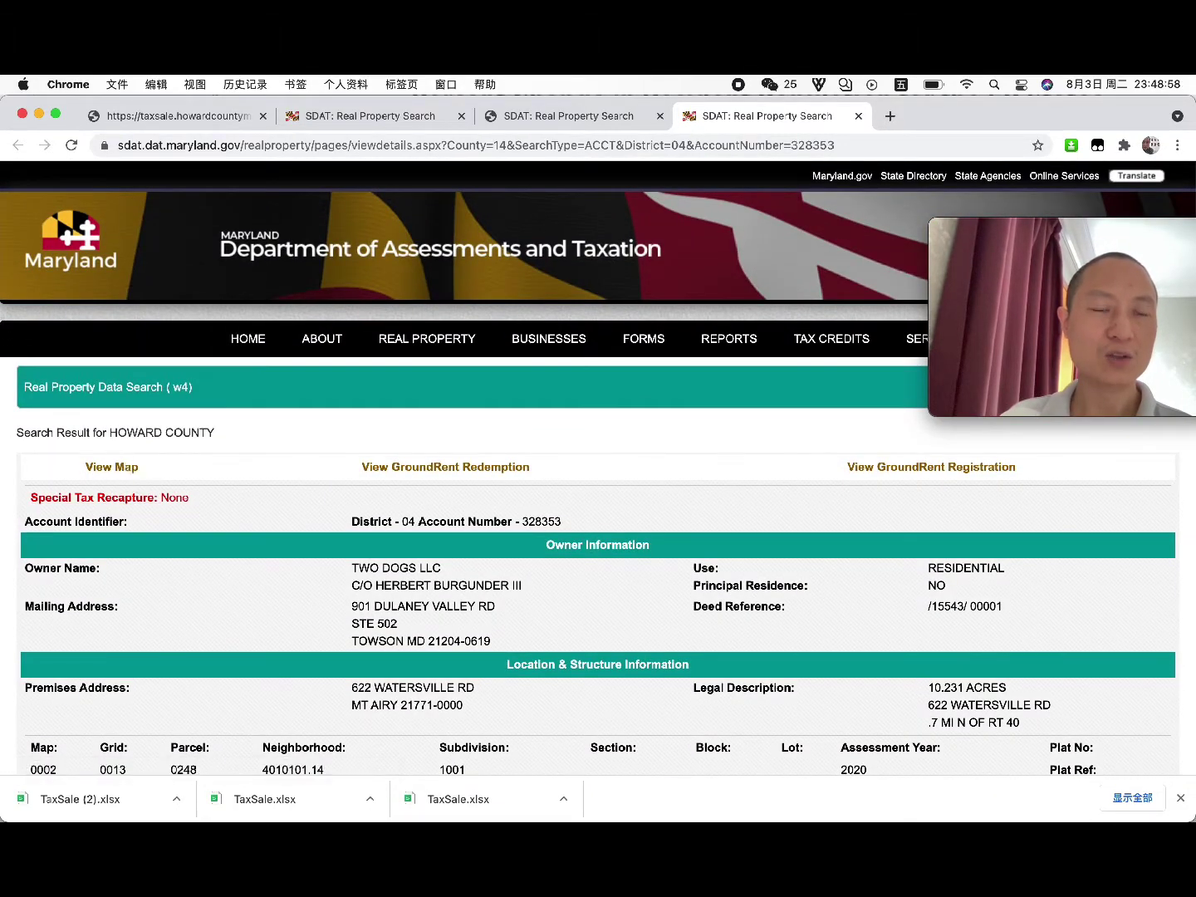
click(112, 469)
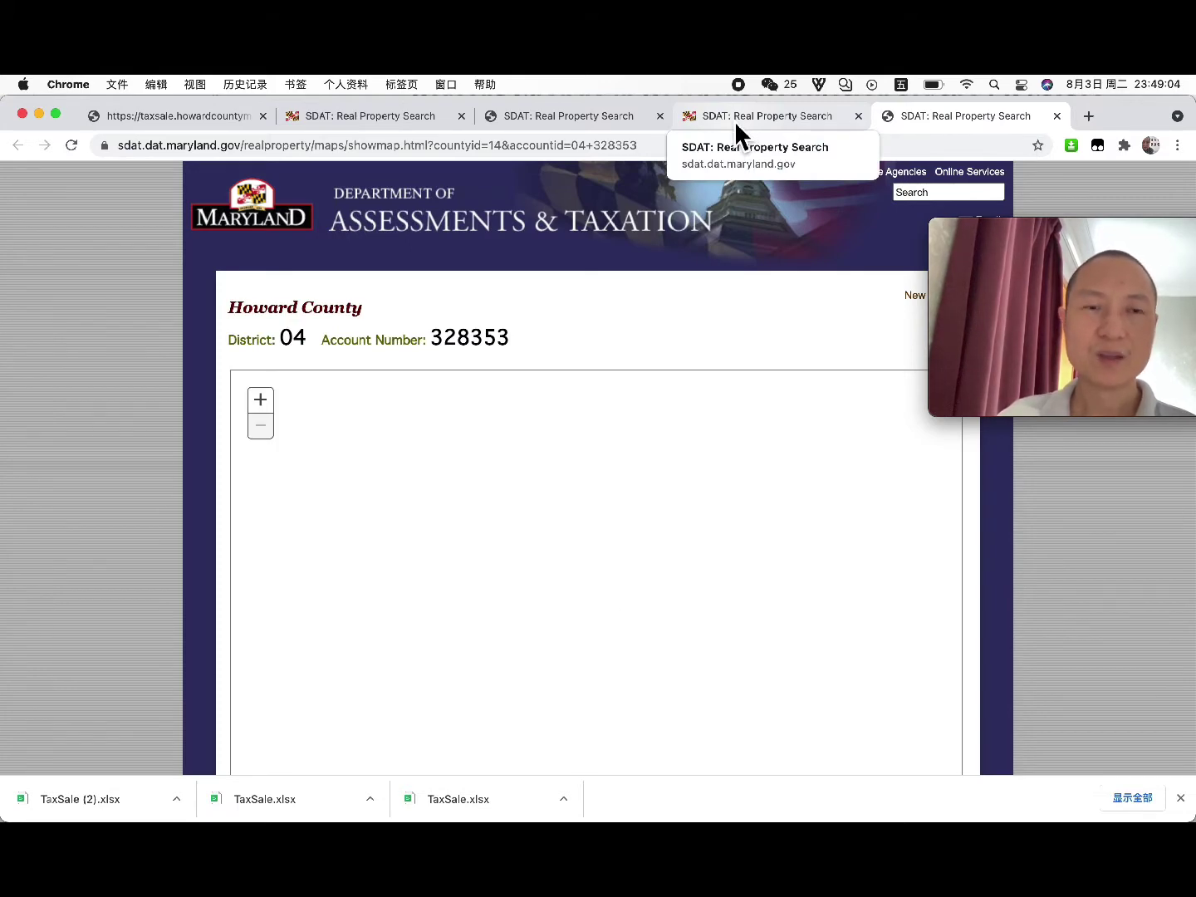
Step: Return to the SDAT property details page and copy the full premises address
click(754, 116)
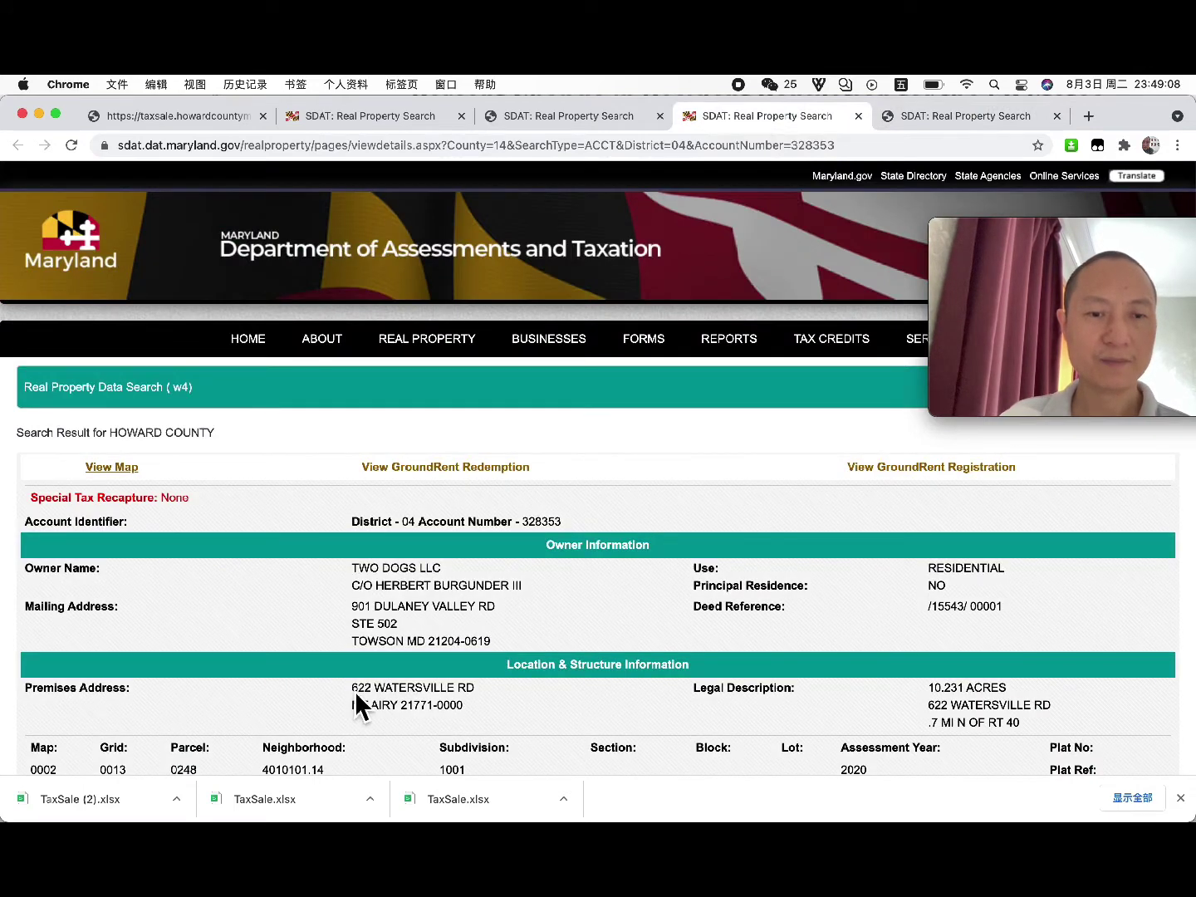
drag(350, 686, 470, 709)
key(super+c)
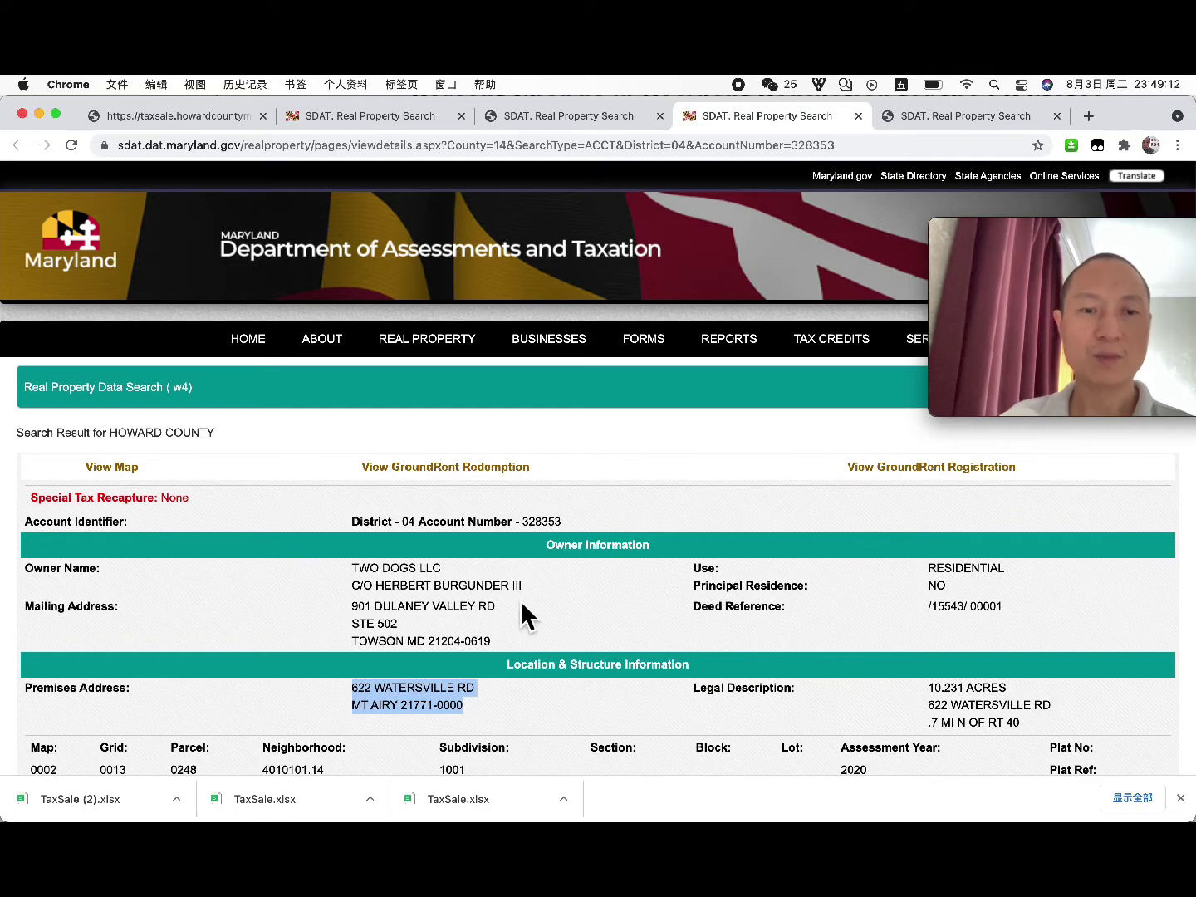
Step: Check the location and structure details, and examine the marked parcel P.248 on the property's map page
scroll(423, 710, down, 2)
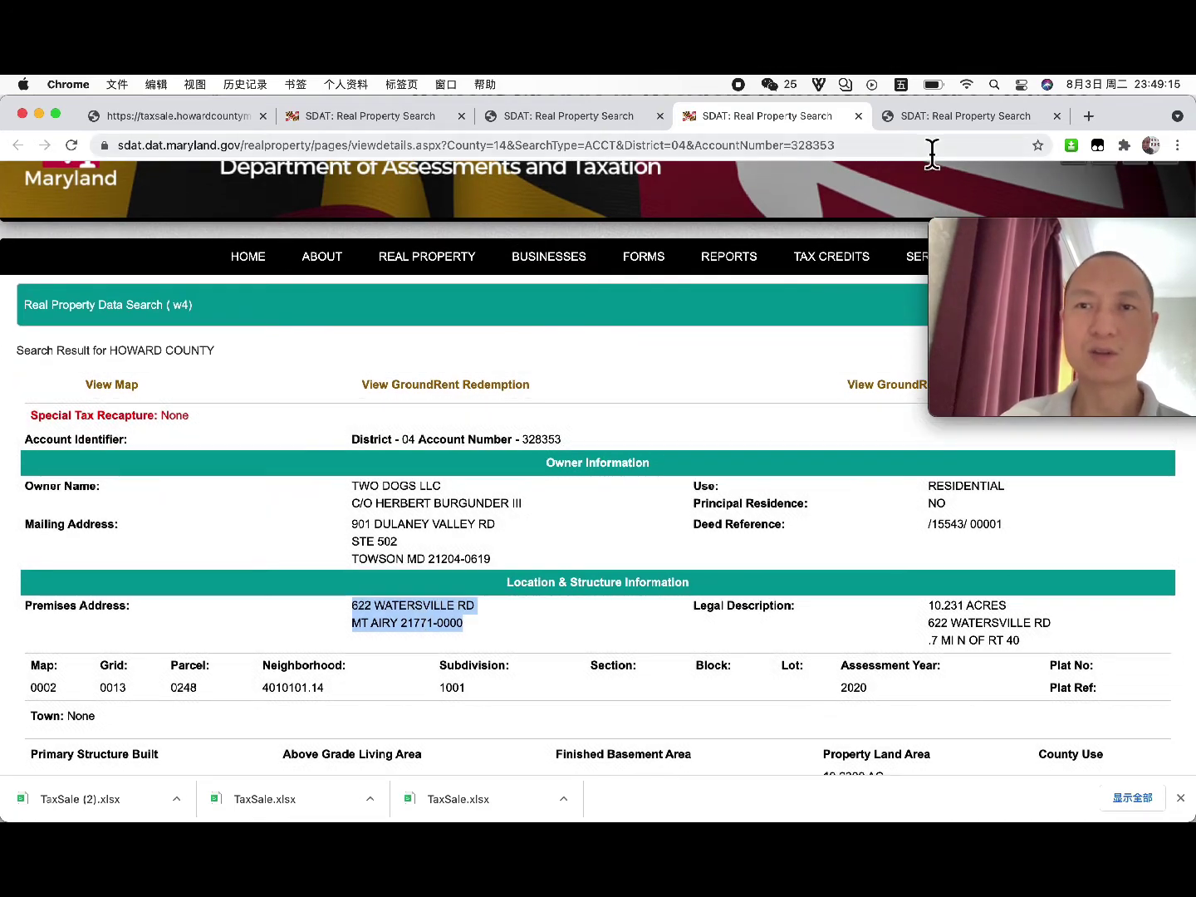
click(932, 121)
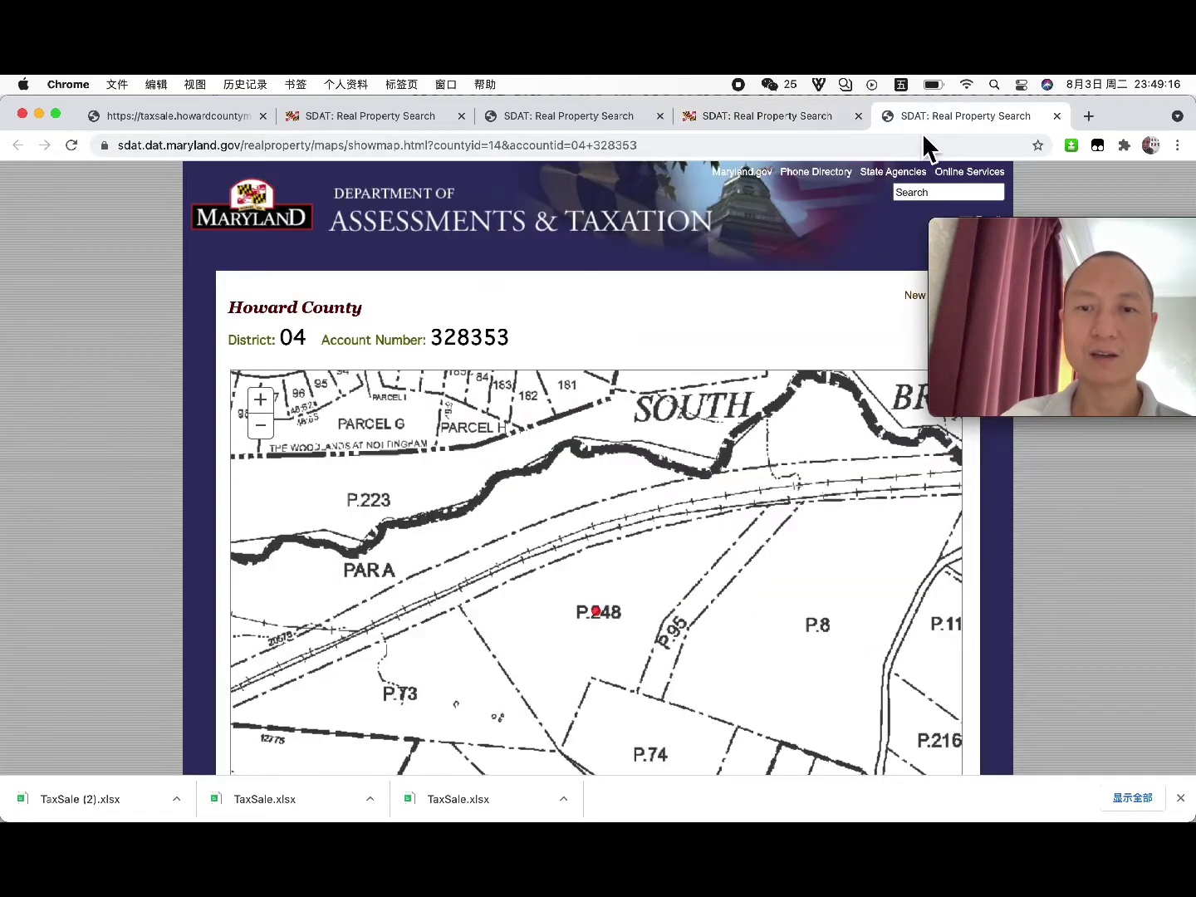
scroll(1035, 553, down, 3)
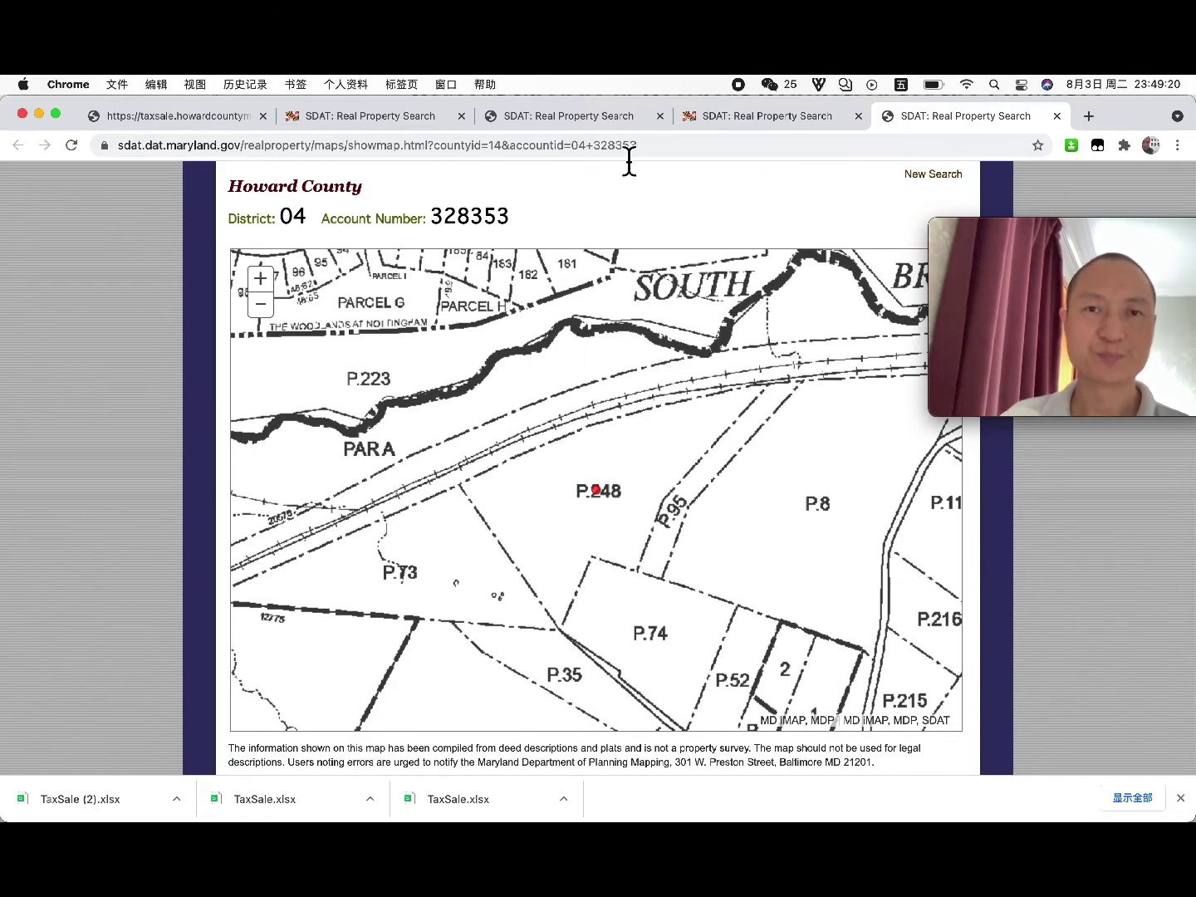
Step: Switch back to WPS Office and review the assessed value, sale amount and HBP columns of the filtered records
key(super+Tab)
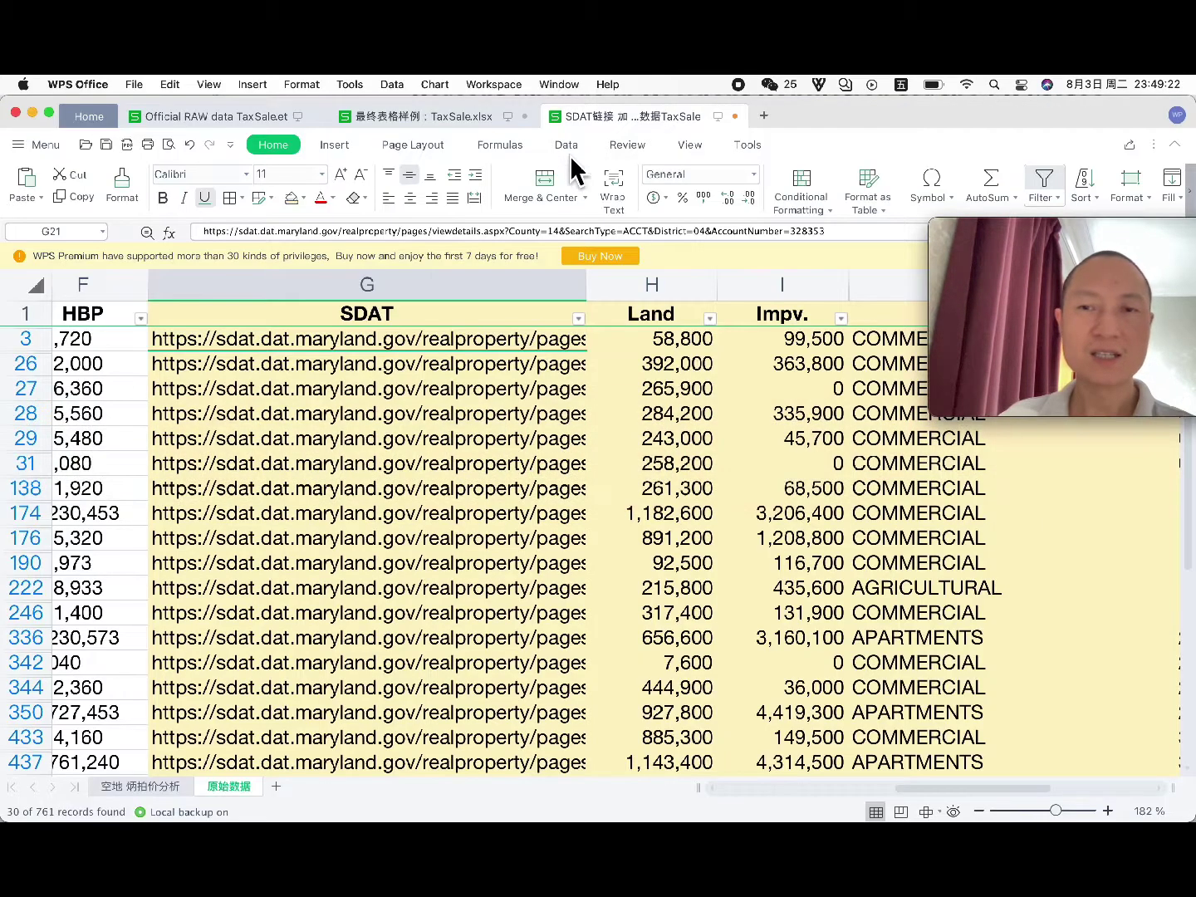
scroll(552, 465, left, 10)
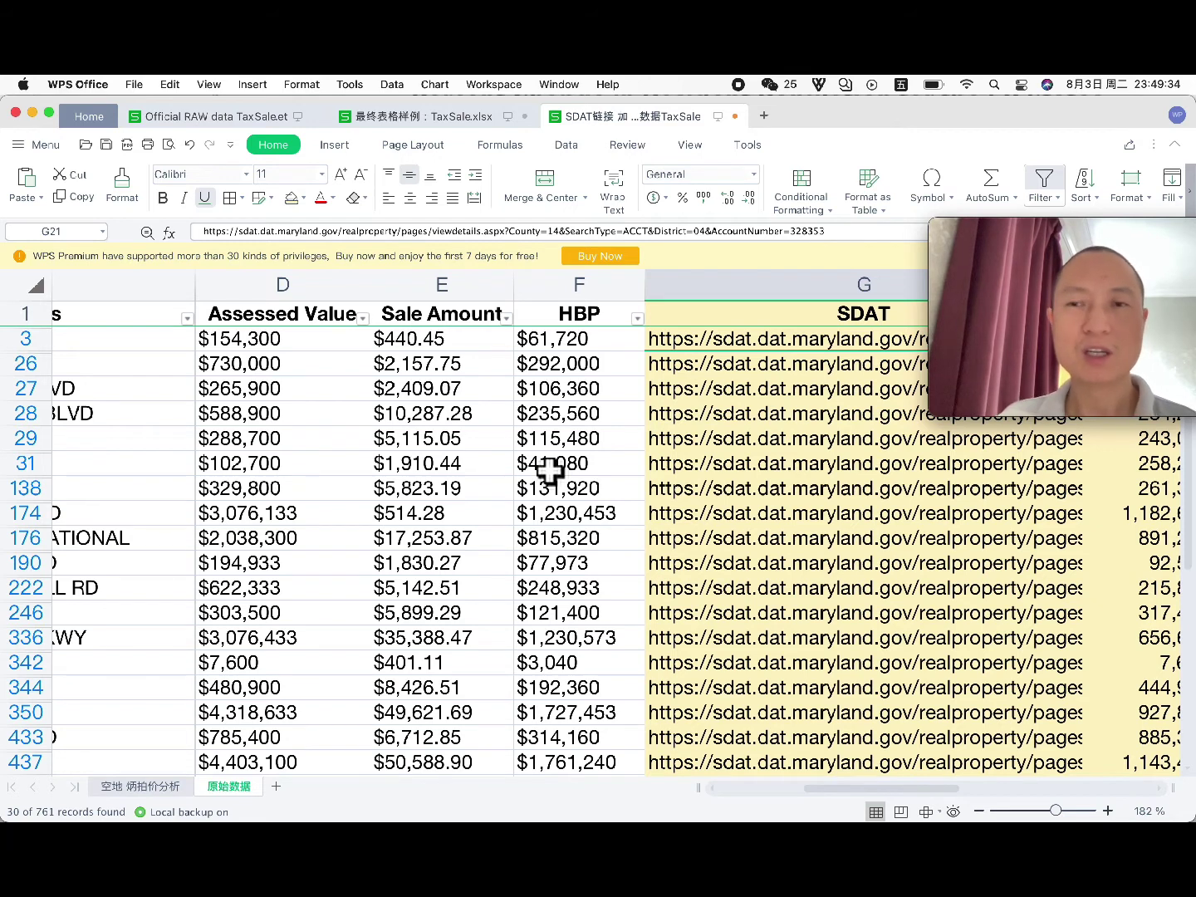
mouse_move(1035, 359)
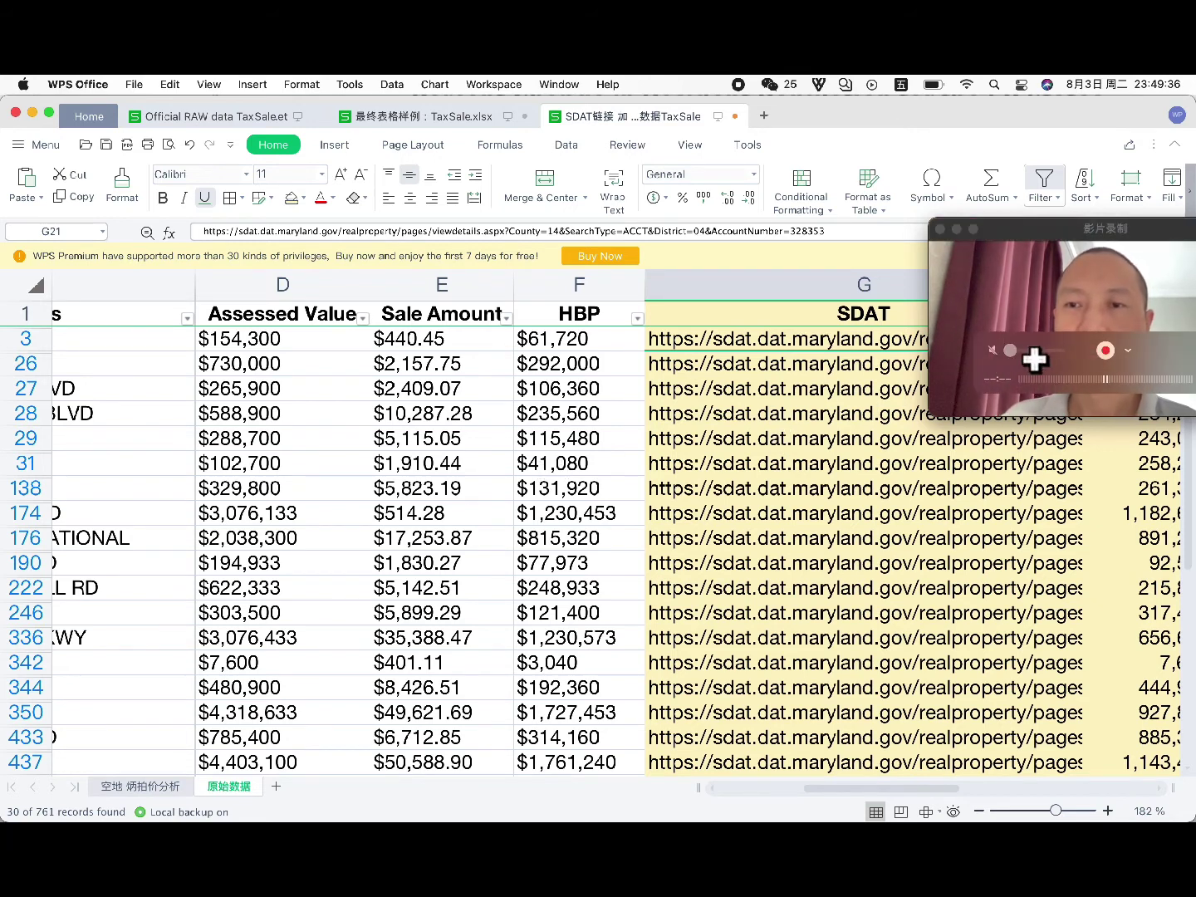